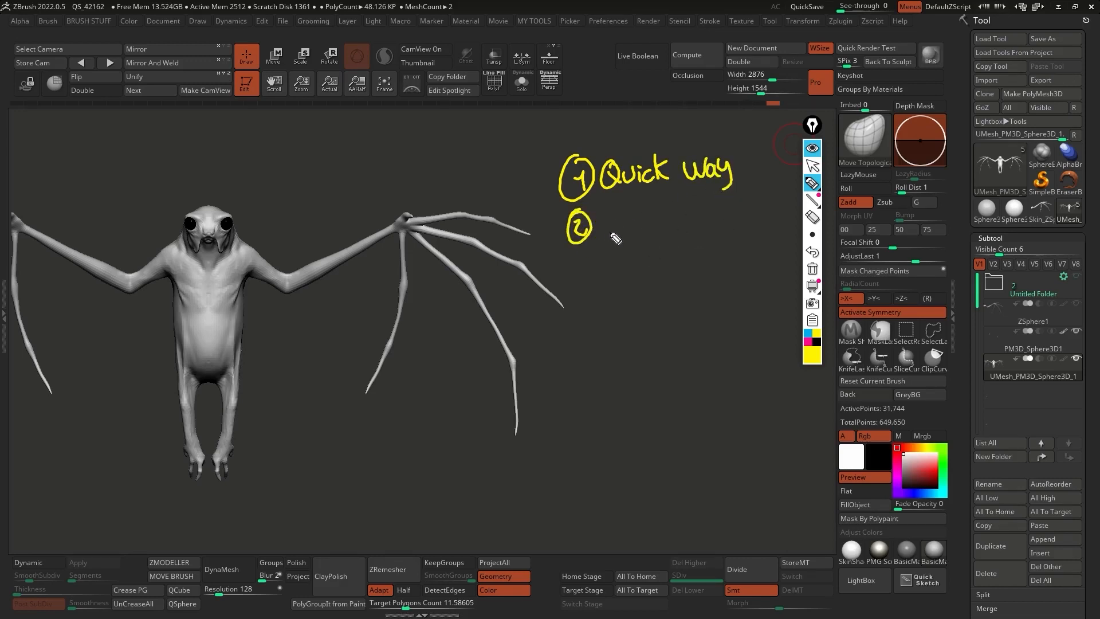
Handwrite "Controlled way" and "Fun way" as items 2 and 3 of the annotation list, and clear the annotations
mouse_move(613, 215)
left_mouse_down()
mouse_move(616, 242)
mouse_move(761, 219)
left_mouse_up()
mouse_move(582, 283)
left_mouse_down()
mouse_move(591, 265)
mouse_move(710, 288)
left_mouse_up()
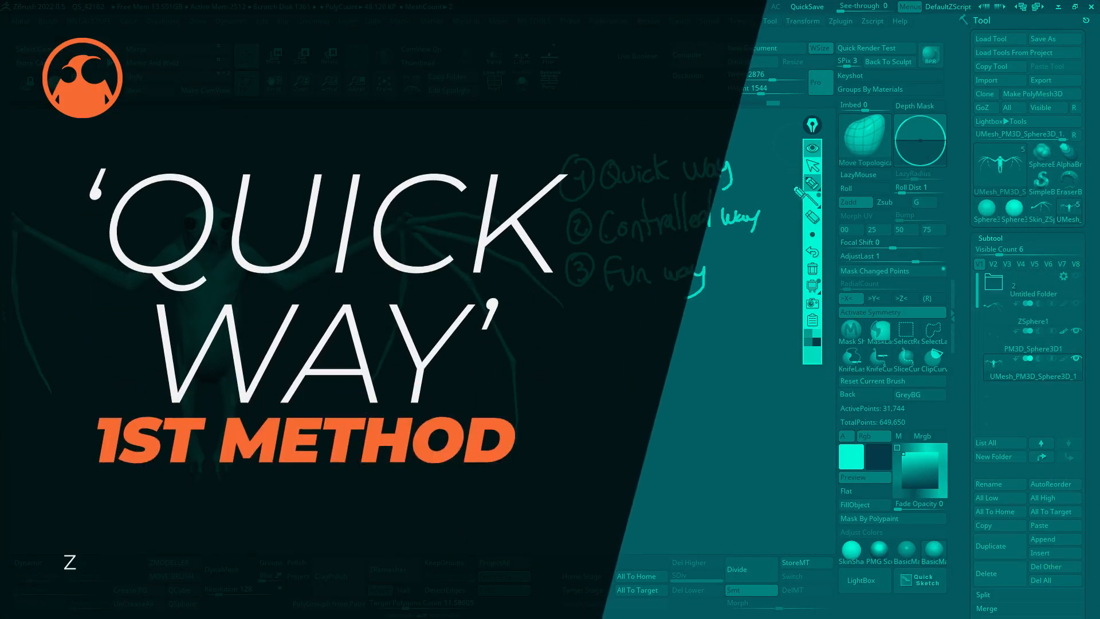
left_click(813, 269)
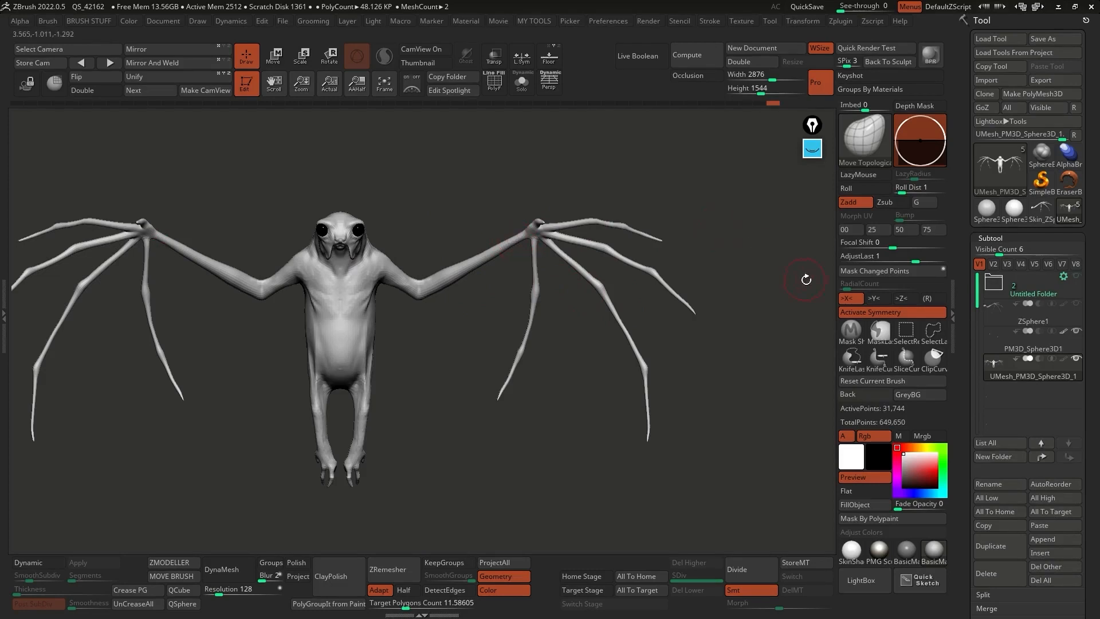
Select the ZSphere1 subtool, compare it with the full body, and open its Adaptive Skin settings to check the density
left_click(1030, 316)
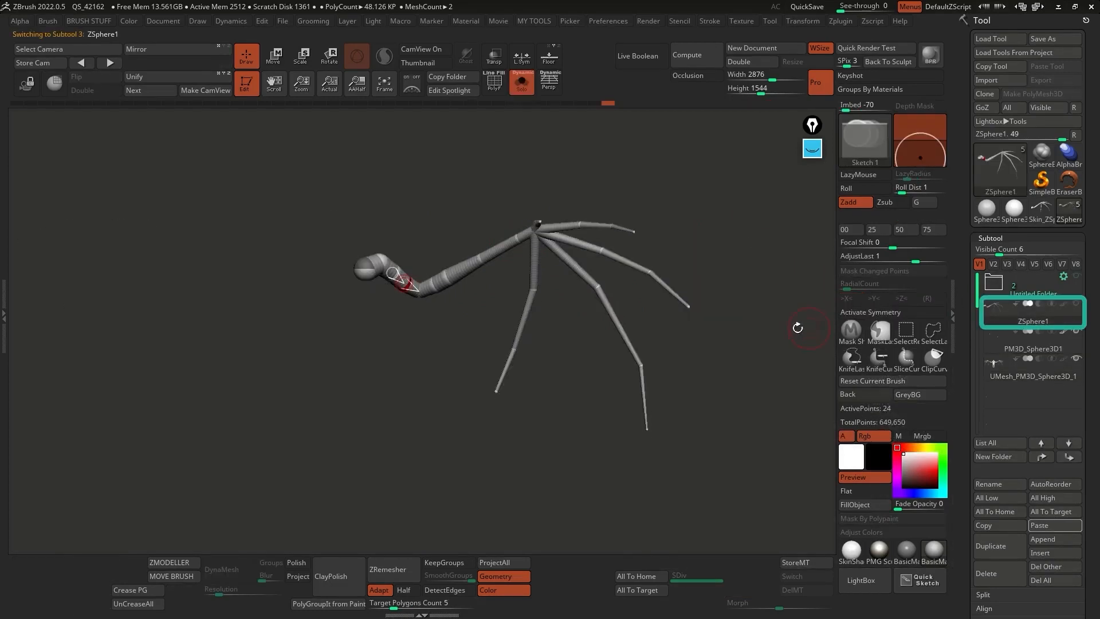
mouse_move(581, 291)
left_mouse_down("alt")
mouse_move(581, 312)
mouse_move(568, 289)
left_mouse_up("alt")
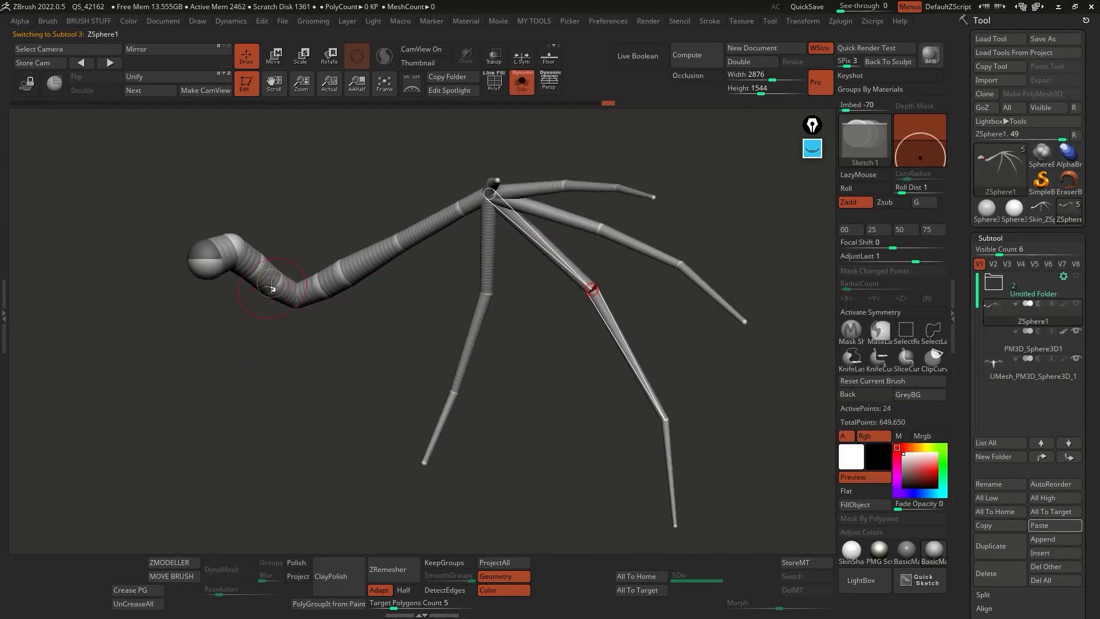
key("alt+s")
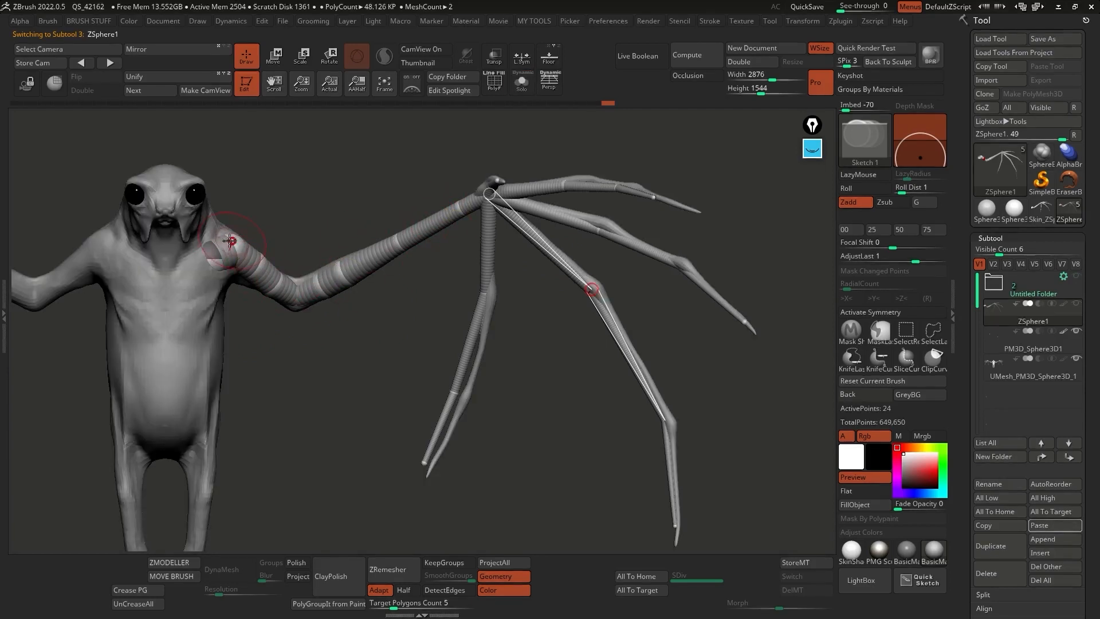
key("alt+s")
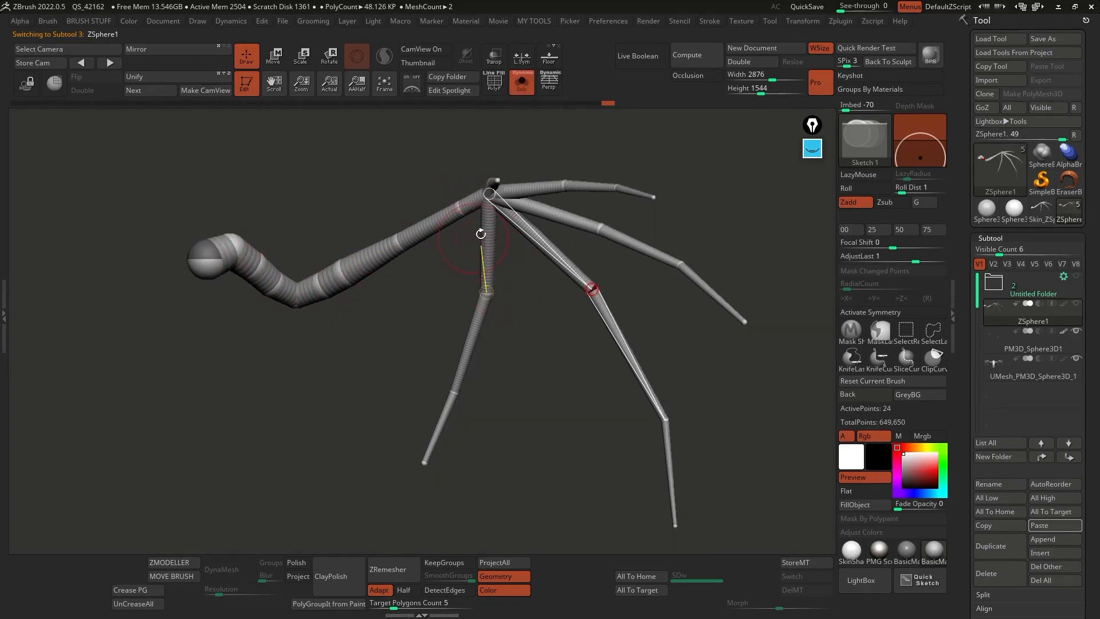
left_click_drag(962, 400, 971, 212)
left_click(1013, 202, "shift")
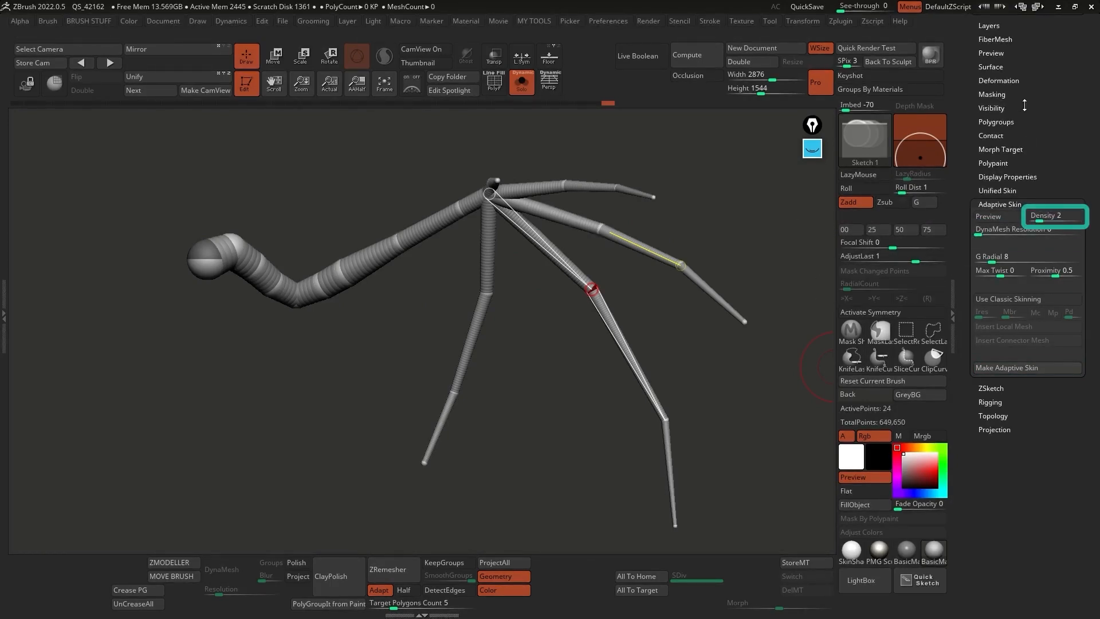
Switch to the Skin_ZSphere1 tool and ZRemesh the wing arm mesh, inspecting the new topology around the wrist and fingers
left_click_drag(1026, 108, 993, 306)
left_click(1041, 211)
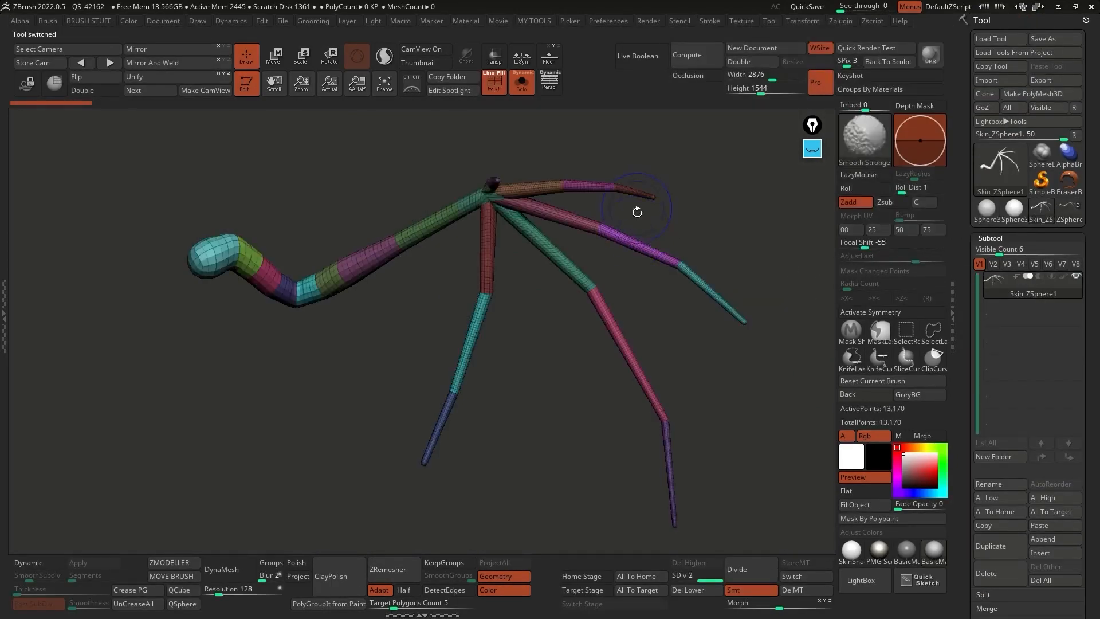
right_click_drag(494, 213, 444, 287)
right_click(443, 287)
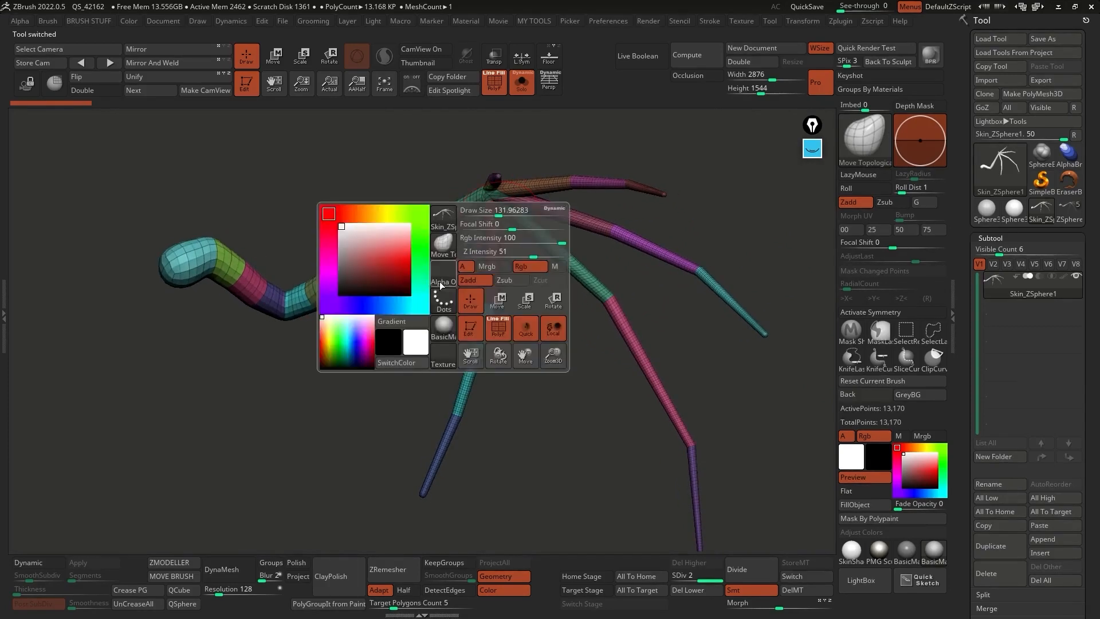
left_click(394, 568)
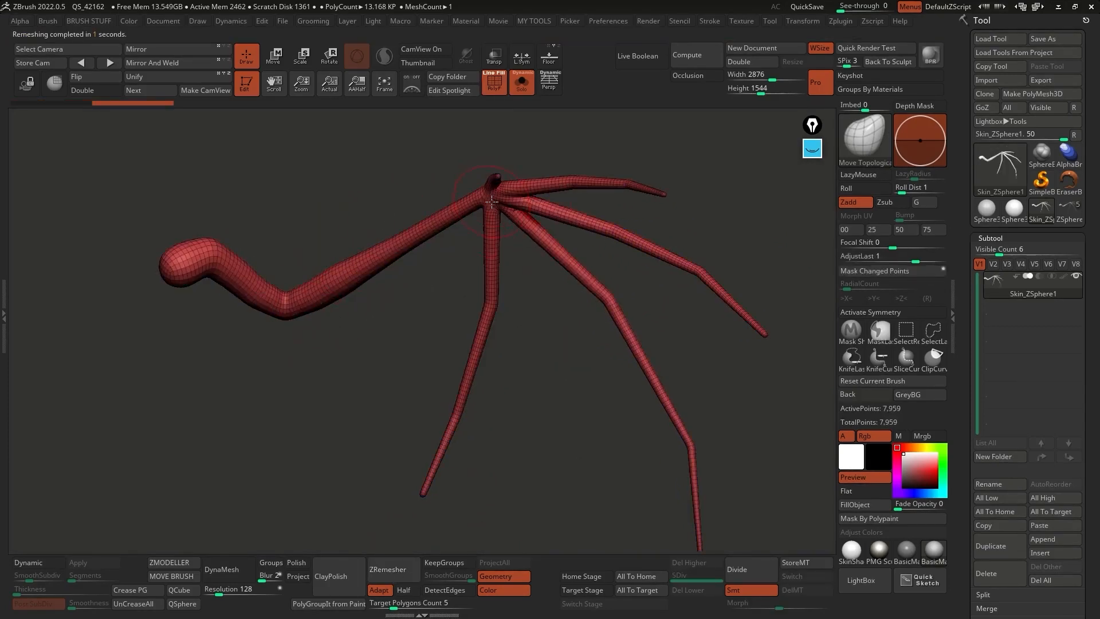
key("3")
left_click(507, 507)
left_click_drag(507, 495, 506, 258)
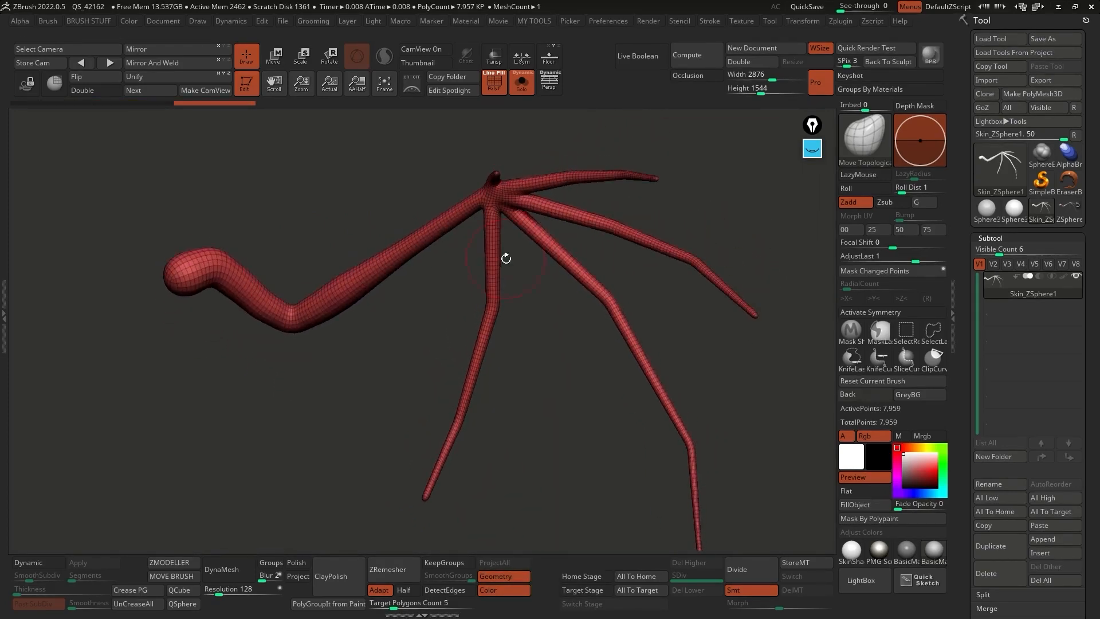
left_click_drag(353, 276, 479, 251)
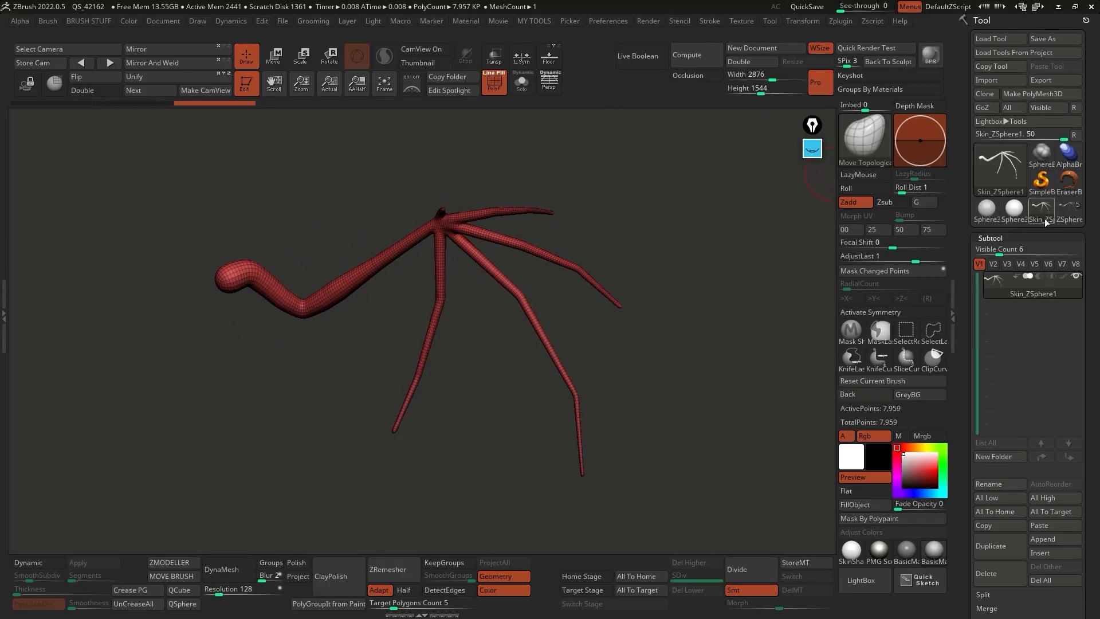
Switch back to the creature tool, select the UMesh_PM3D_Sphere3D_1 subtool, and hide the polyframe
left_click(1064, 216)
left_click(1025, 369)
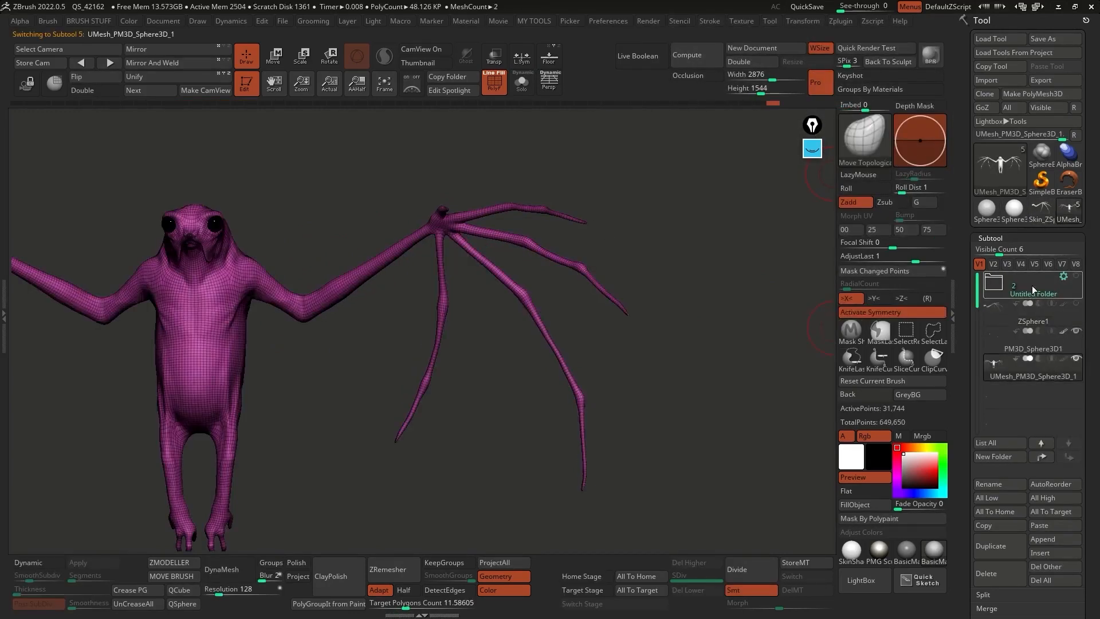
right_click_drag(232, 273, 306, 252, "alt")
key("shift+f")
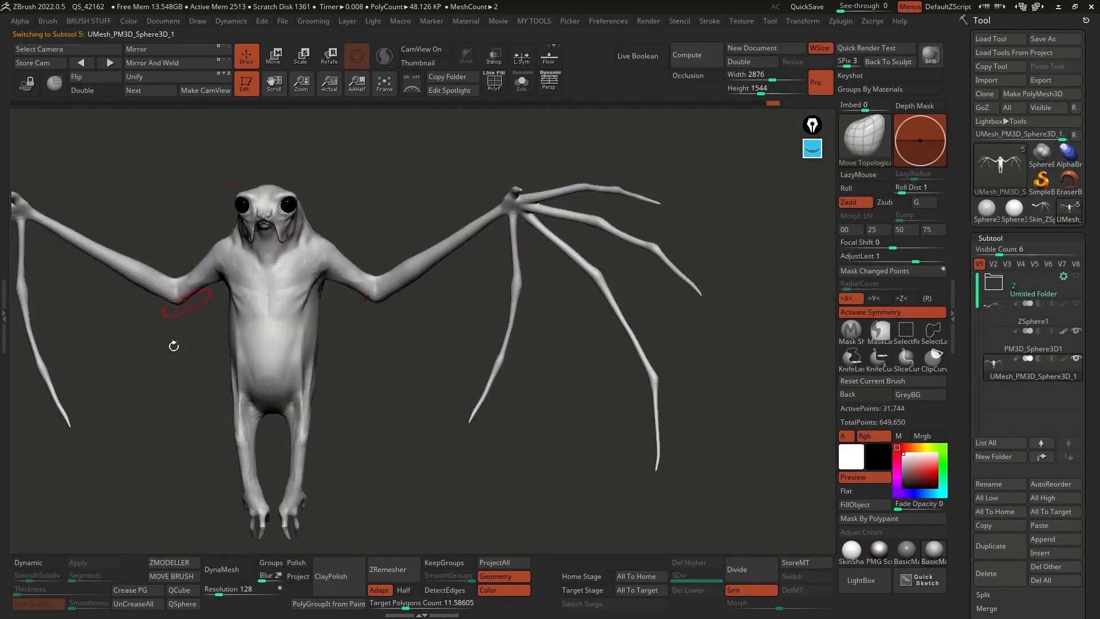
right_click_drag(244, 239, 311, 205, "alt")
right_click_drag(357, 279, 379, 264)
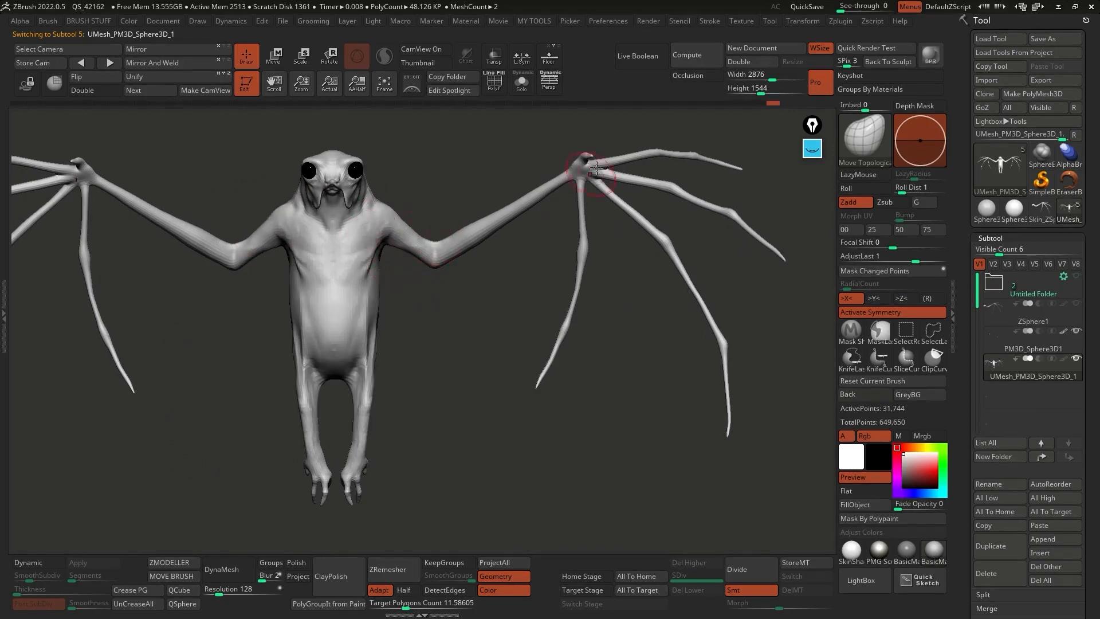
Compare the separate Skin_ZSphere1 wing arm with the merged creature mesh, and examine the creature's polyframe
left_click(1036, 209)
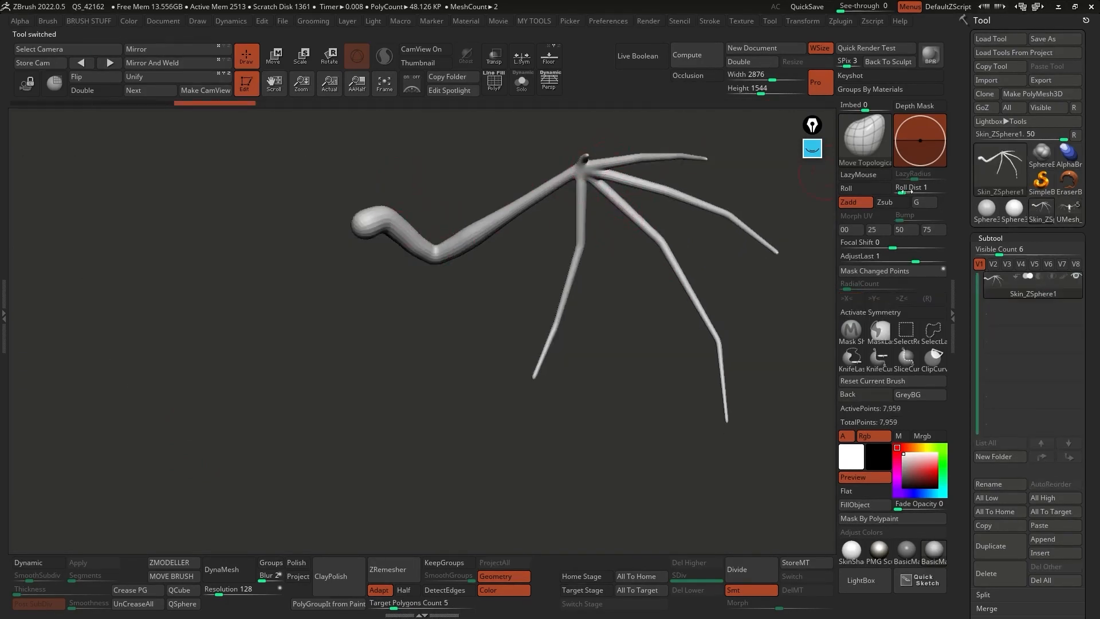
left_click(1068, 210)
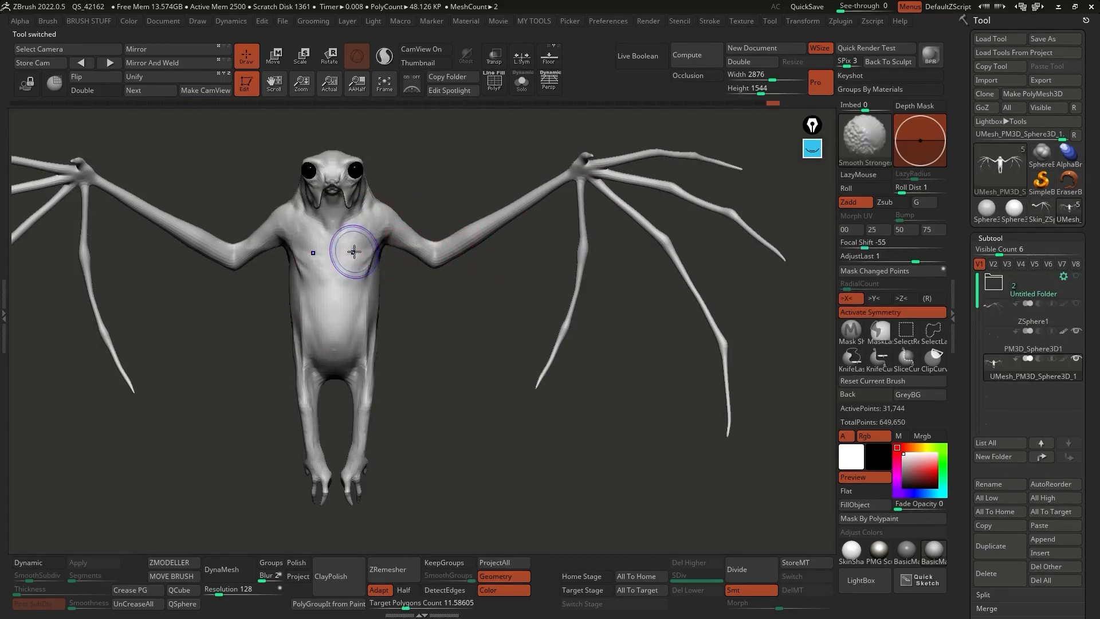
key("shift+f")
mouse_move(381, 258)
right_mouse_down()
mouse_move(349, 245)
mouse_move(418, 238)
mouse_move(395, 239)
mouse_move(395, 252)
mouse_move(307, 238)
mouse_move(304, 258)
mouse_move(416, 259)
right_mouse_up()
key("shift+f")
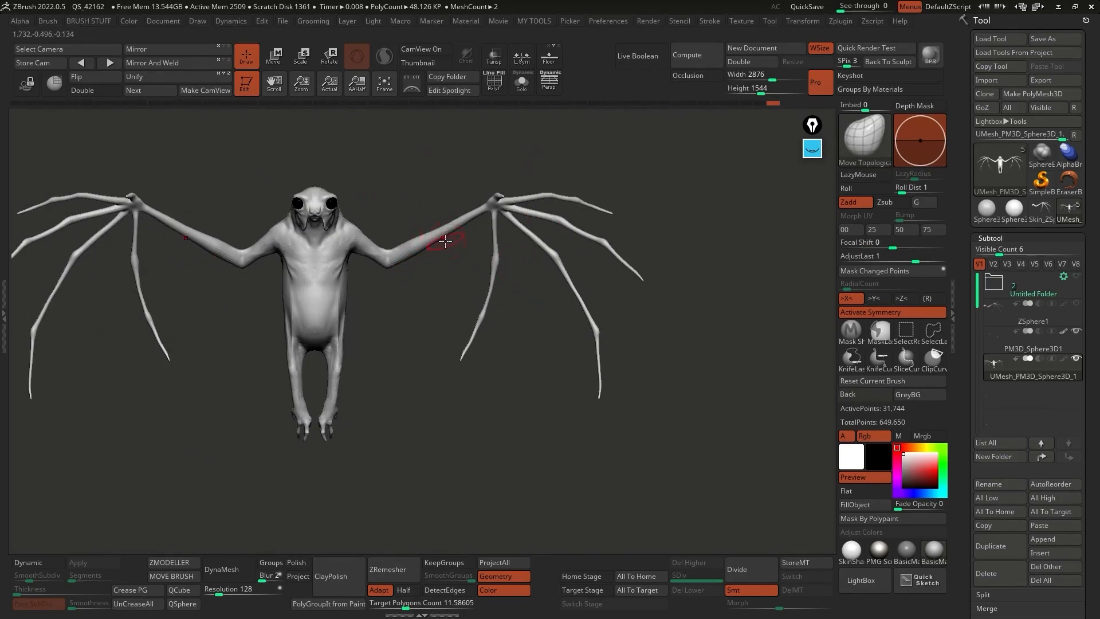
right_click_drag(683, 214, 707, 233, "alt")
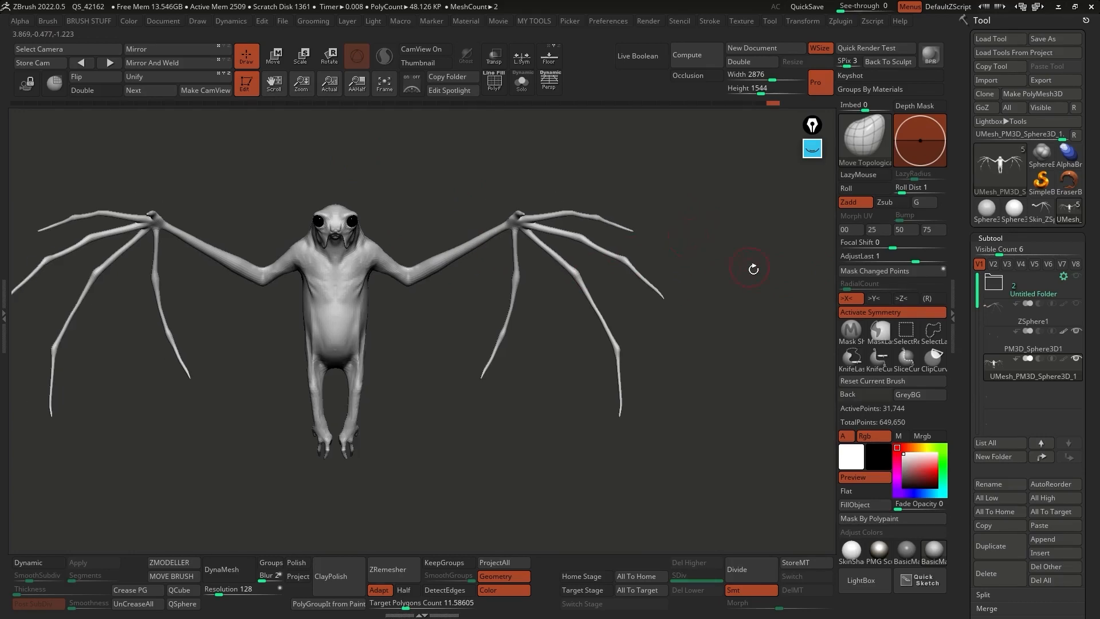
Choose the CurveQuadFill brush and reduce its draw size
left_click(867, 132)
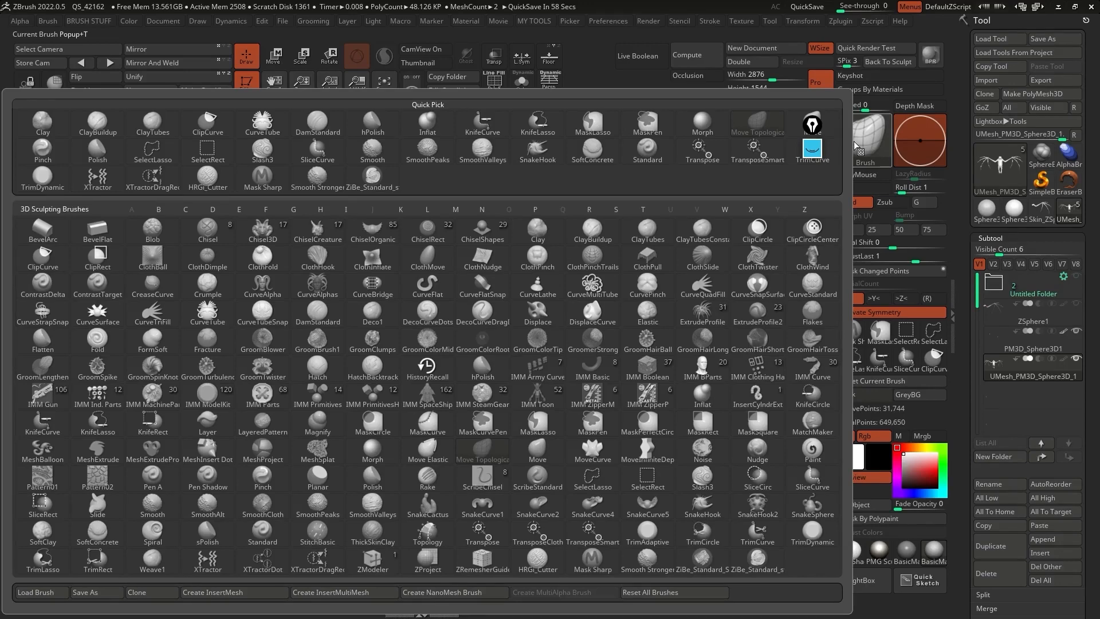
left_click(709, 286)
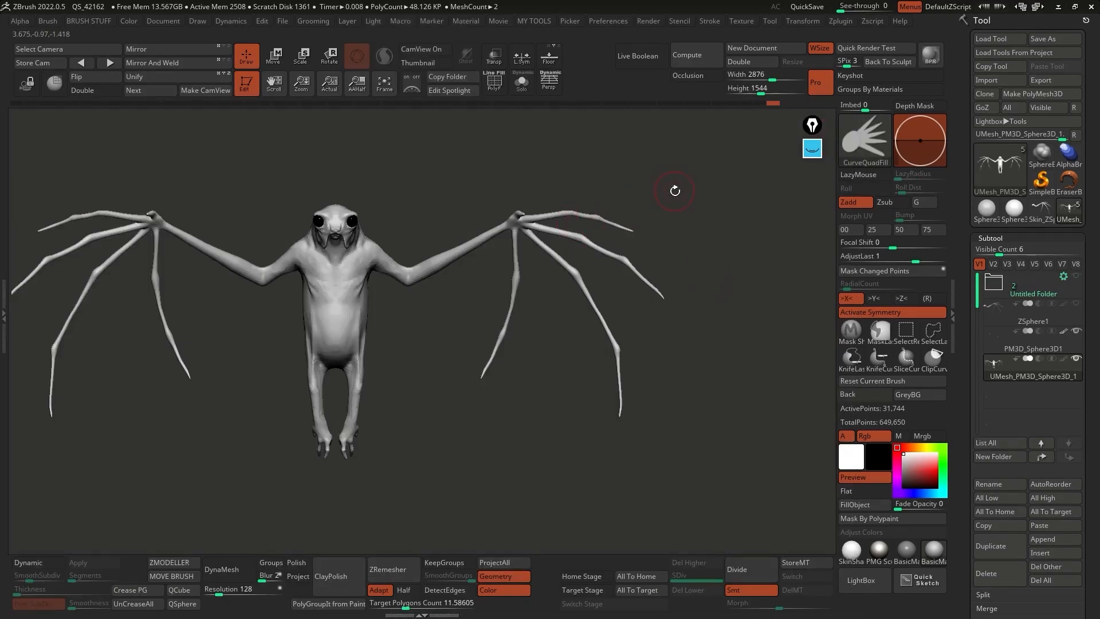
left_click_drag(683, 320, 518, 279)
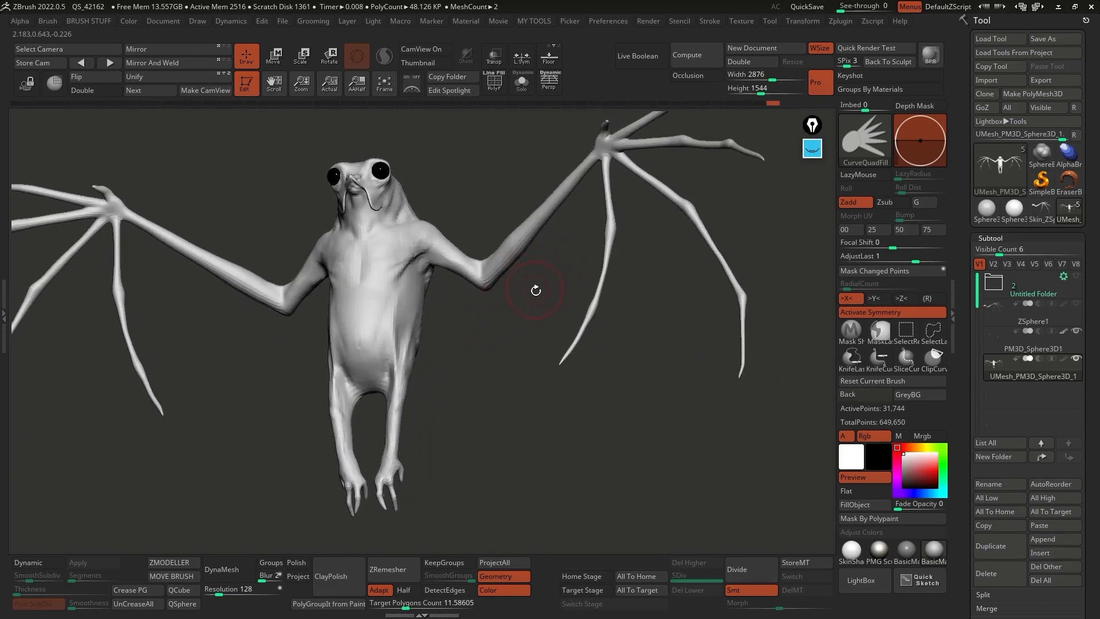
right_click(536, 290)
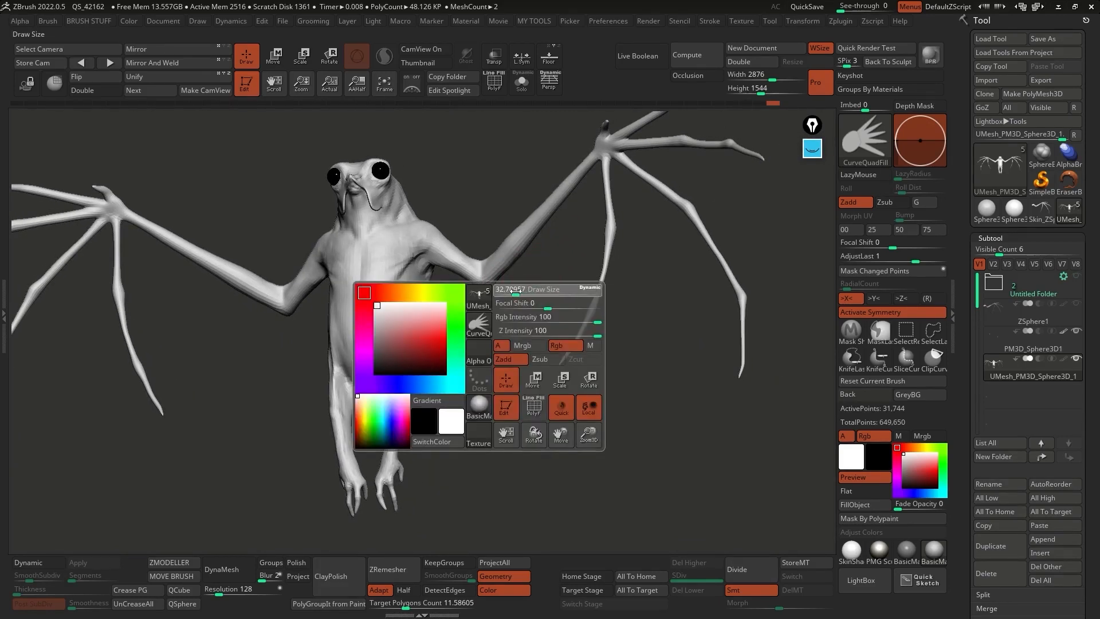
left_click(517, 290)
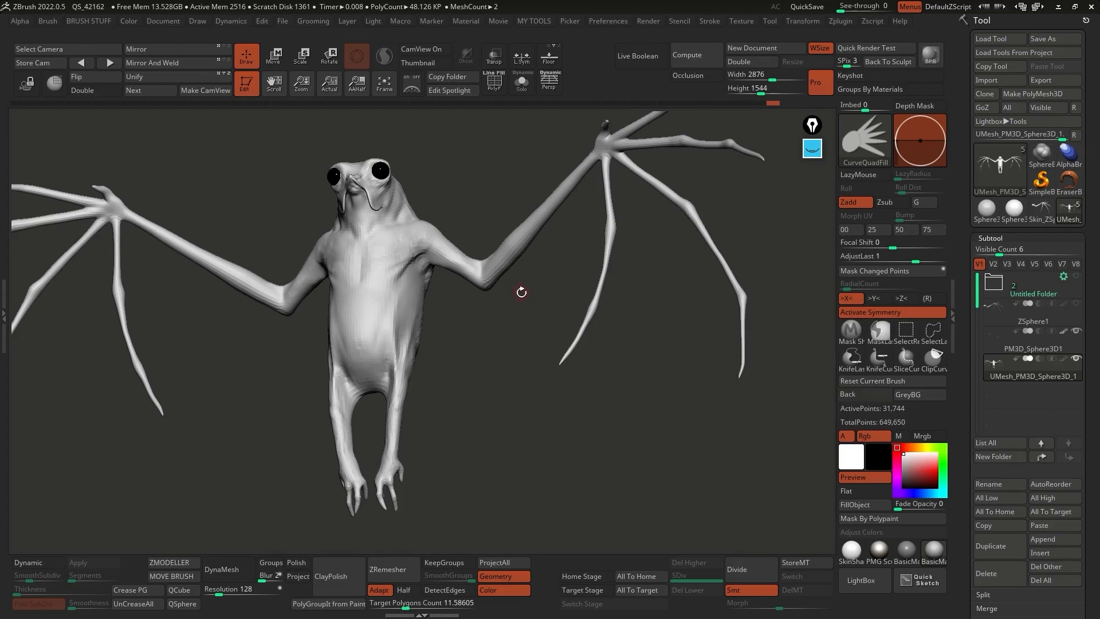
Try a CurveQuadFill surface between the body's side and the elbow, inspect it from above, and undo it
mouse_move(456, 315)
left_mouse_down()
mouse_move(418, 344)
mouse_move(411, 296)
left_mouse_up()
left_click_drag(432, 251, 495, 277)
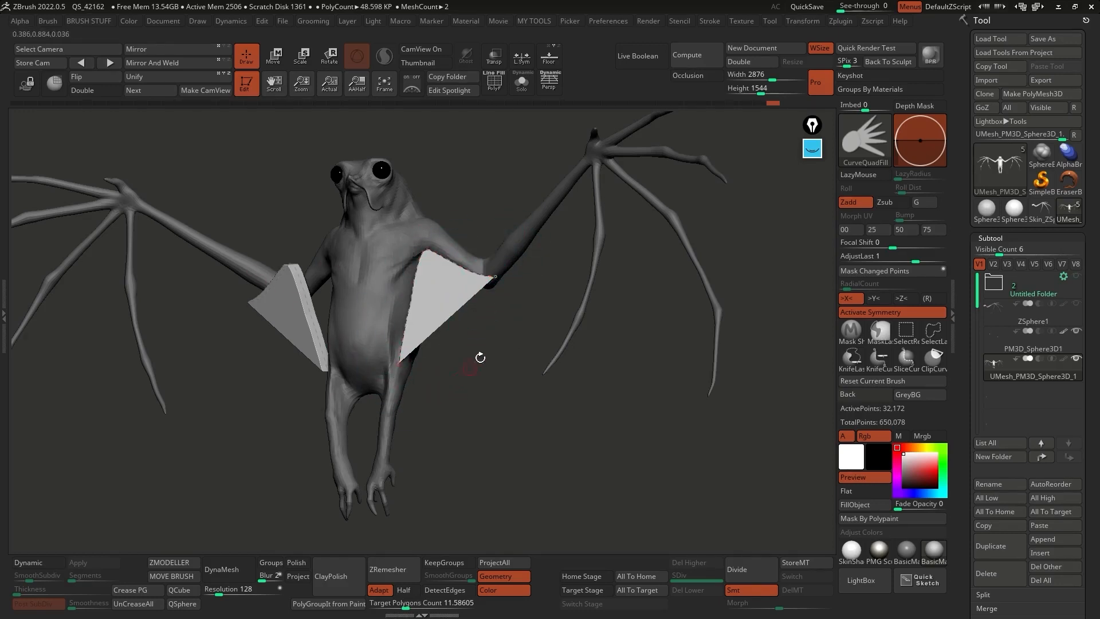
left_click_drag(553, 263, 491, 361)
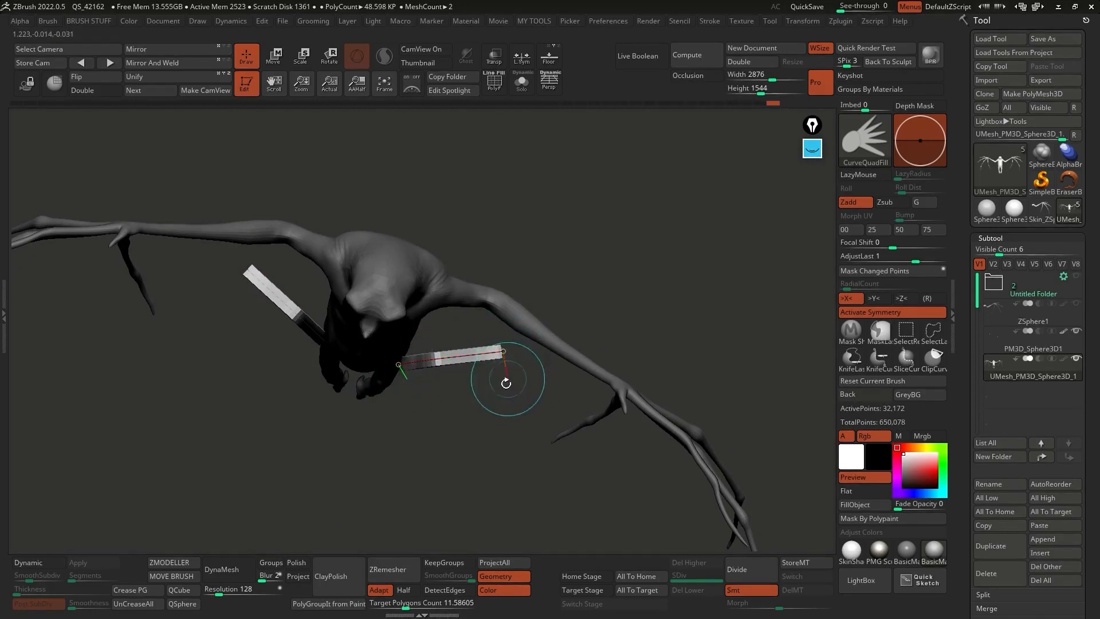
left_click_drag(465, 388, 504, 361, "shift")
left_click(505, 329)
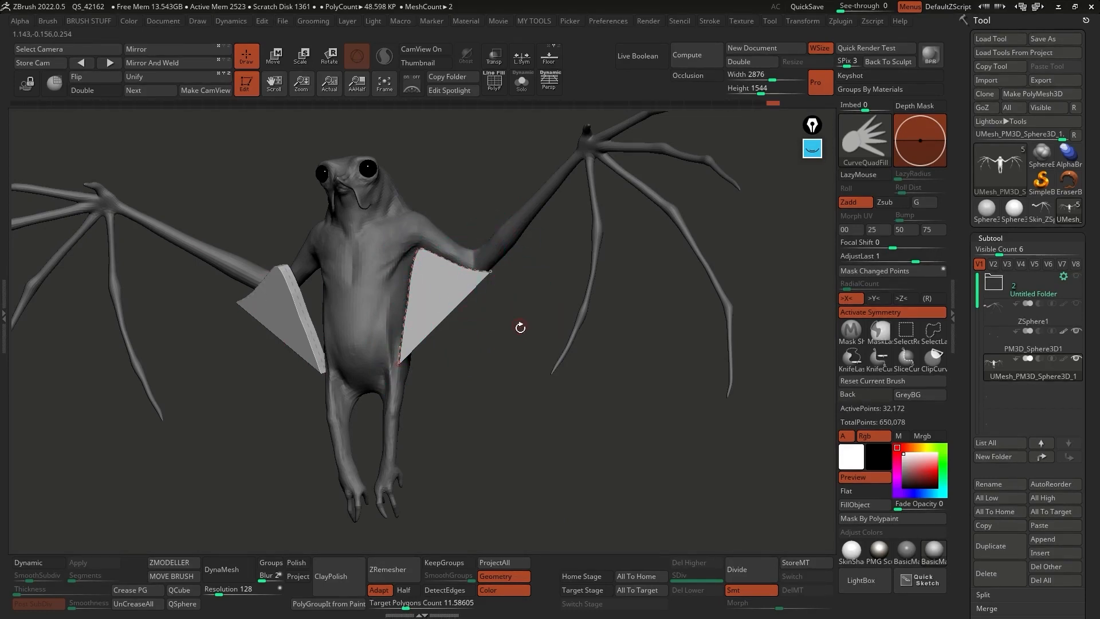
key("ctrl+z")
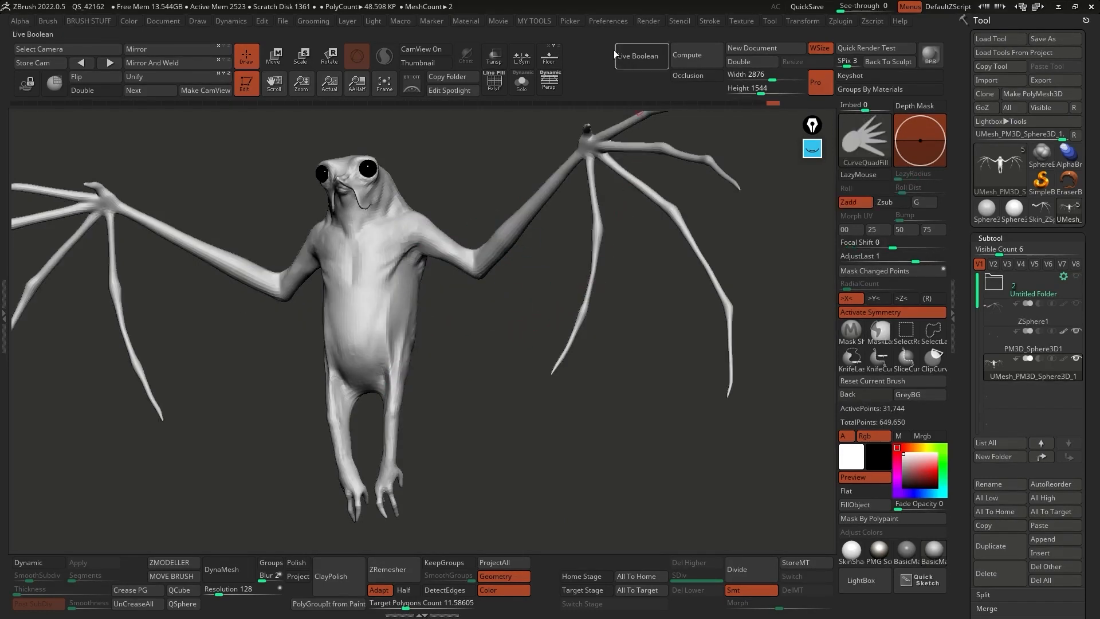
Set the picker depth to Cont Z and draw a CurveQuadFill curve from the lower leg up the body's side and along the arm
left_click(574, 26)
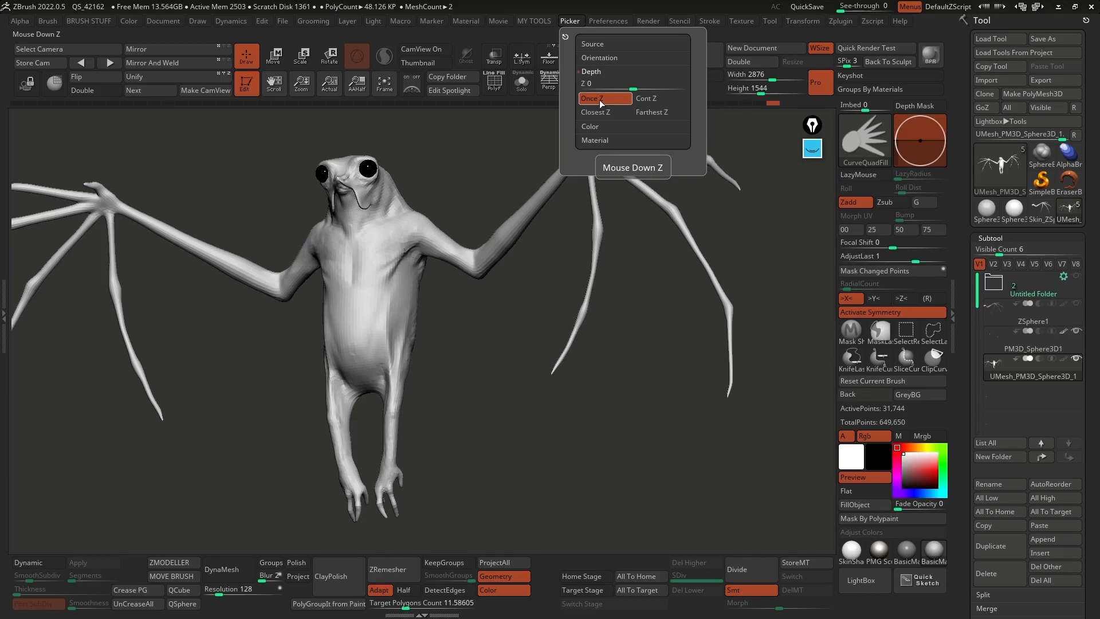
left_click(660, 99)
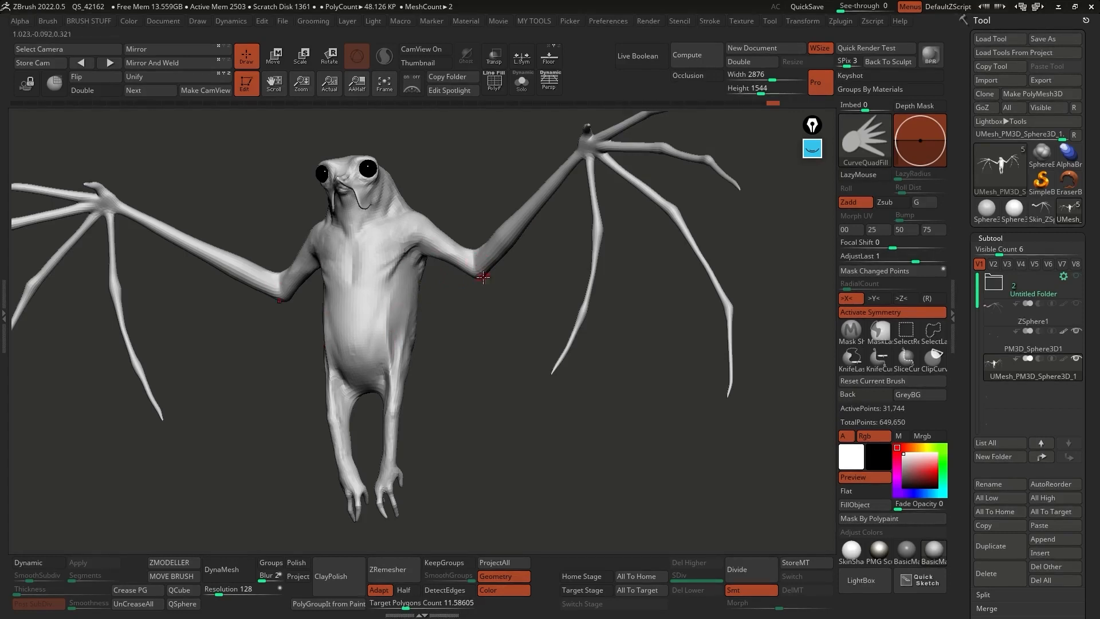
left_click_drag(609, 260, 512, 319)
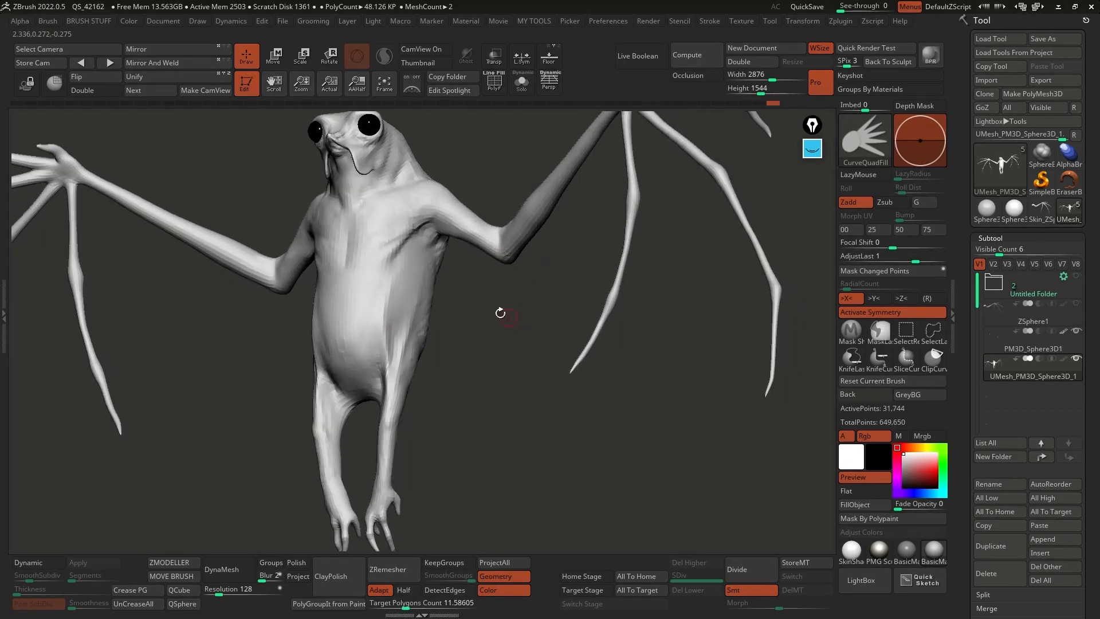
left_click_drag(389, 456, 393, 404)
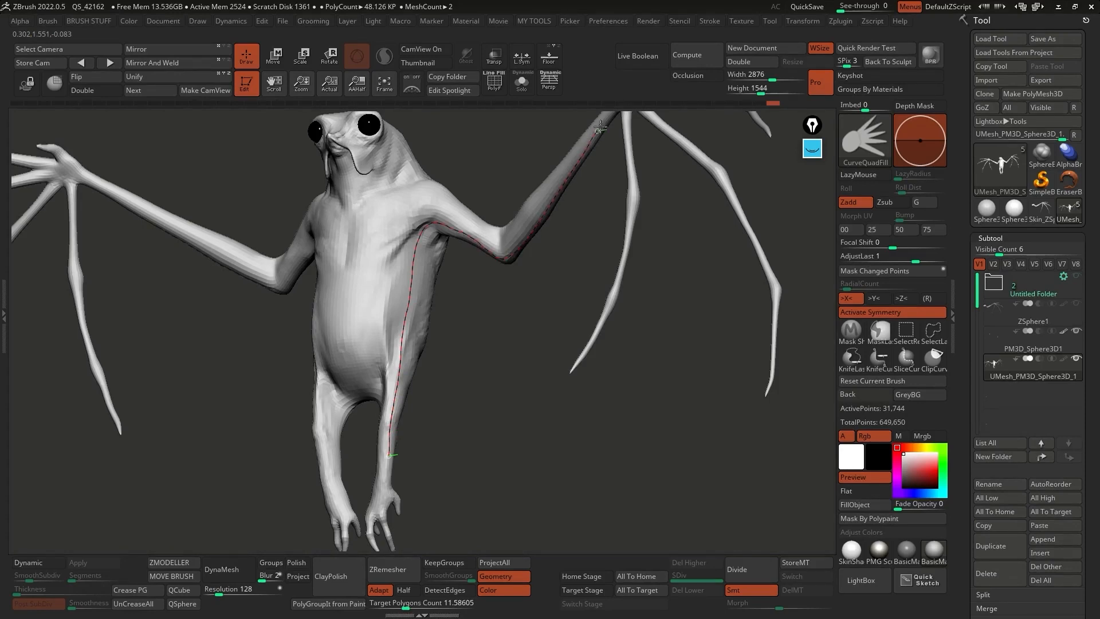
left_click_drag(593, 135, 594, 136)
Extend the CurveQuadFill curve from the wrist down the first finger to its tip, and inspect the membrane from below
left_click_drag(560, 316, 587, 337)
left_click_drag(599, 242, 511, 254)
mouse_move(506, 187)
left_mouse_down("alt")
mouse_move(515, 252)
mouse_move(550, 223)
mouse_move(496, 232)
mouse_move(498, 274)
left_mouse_up("alt")
left_click_drag(473, 389, 456, 433)
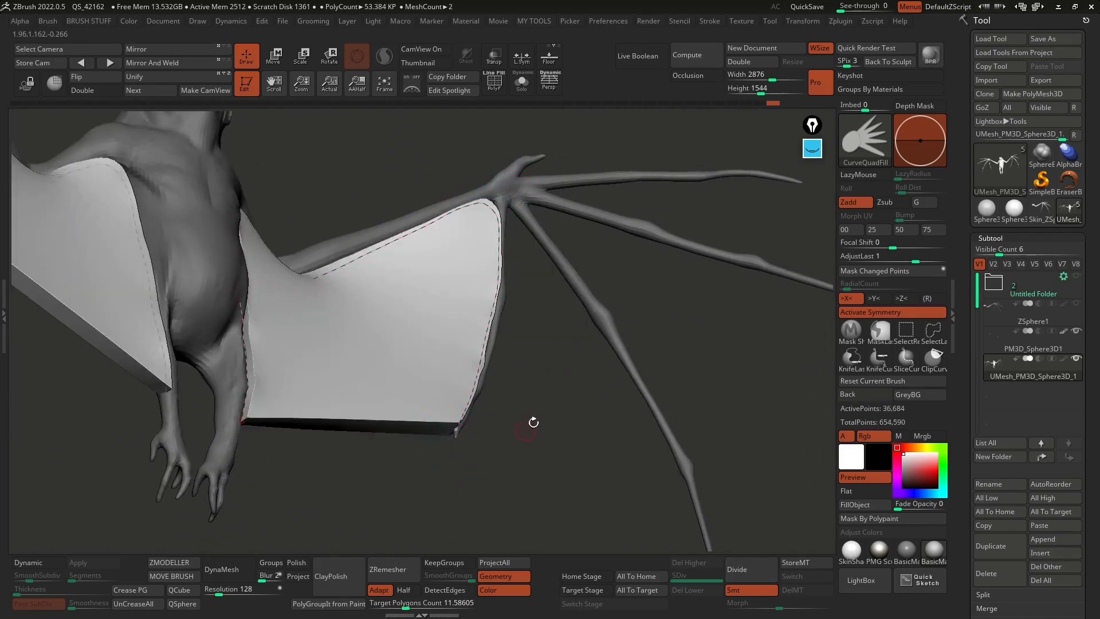
mouse_move(566, 395)
left_mouse_down()
mouse_move(512, 450)
mouse_move(520, 411)
mouse_move(561, 415)
mouse_move(565, 317)
left_mouse_up()
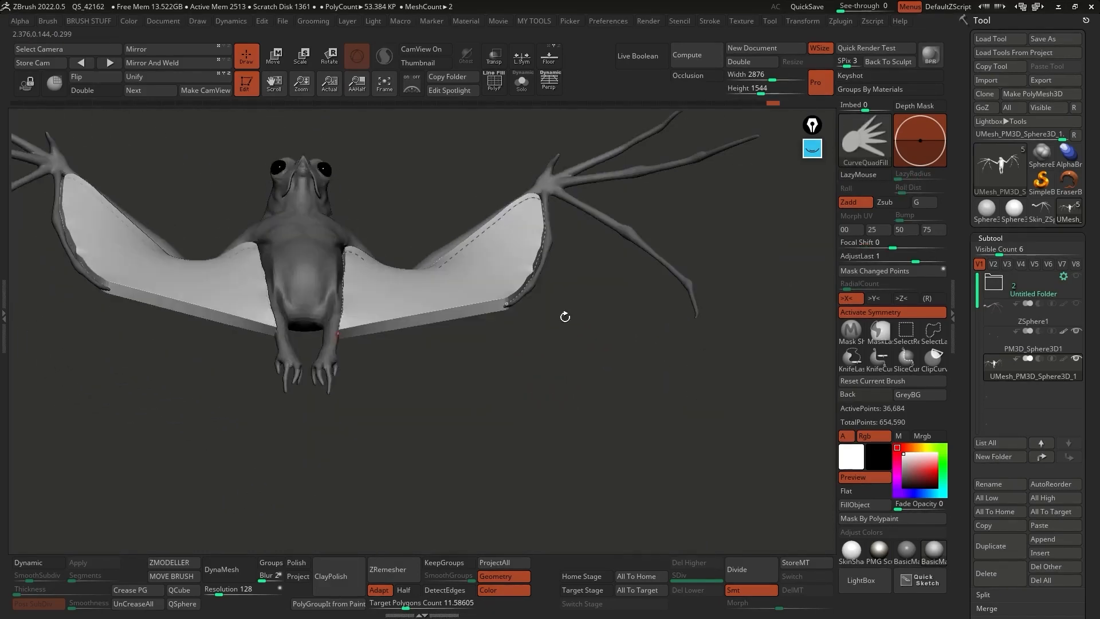
left_click_drag(479, 329, 588, 412)
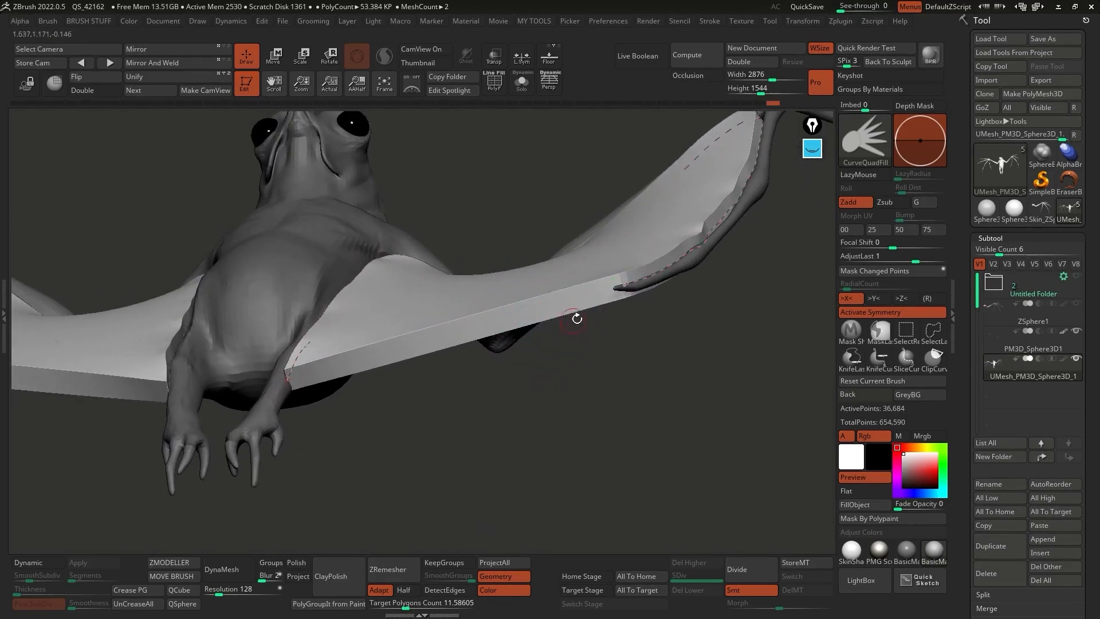
Mark the brush size and the membrane's edge thickness with magenta pen annotations for comparison
left_click(404, 343)
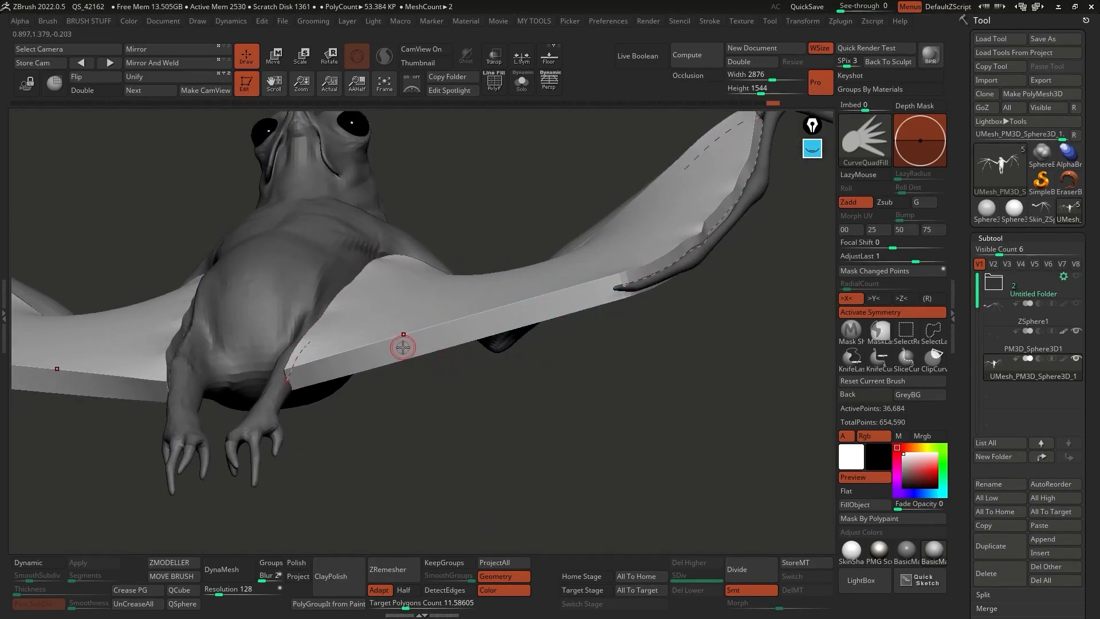
left_click(811, 151)
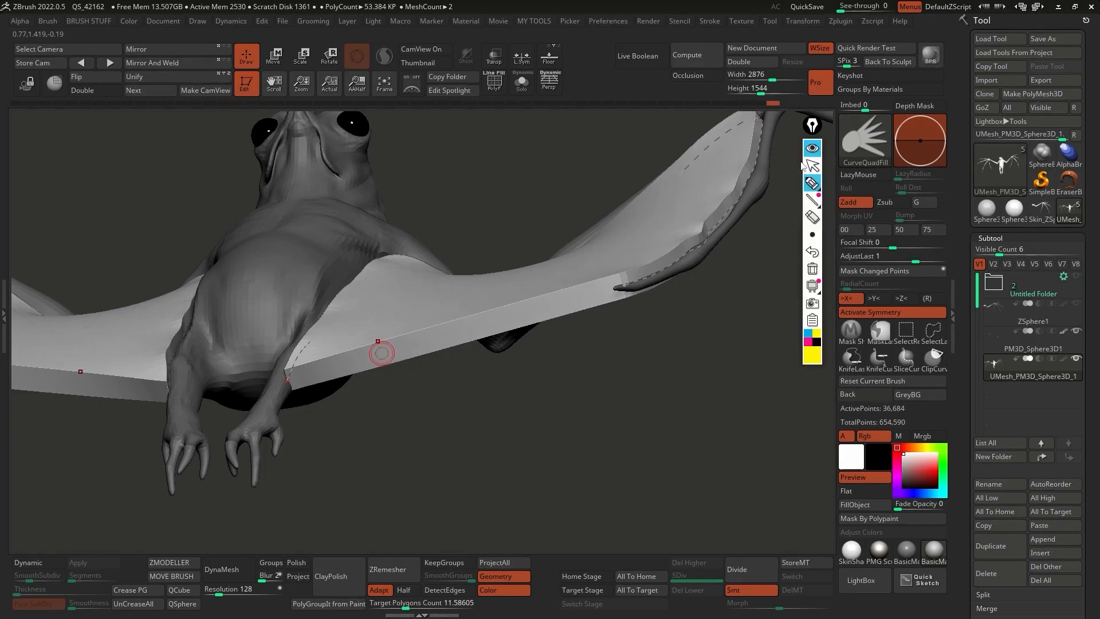
left_click(809, 342)
left_click_drag(438, 324, 444, 350)
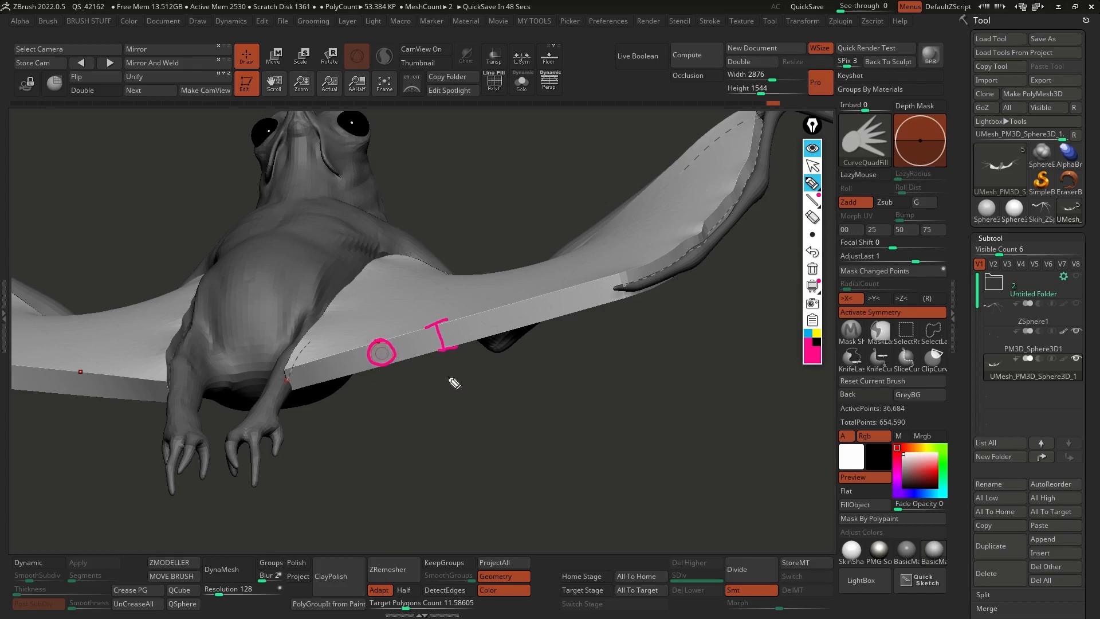
Reduce the brush's draw size and regenerate the membrane from its existing curve with a thinner edge
left_click_drag(566, 370, 601, 355)
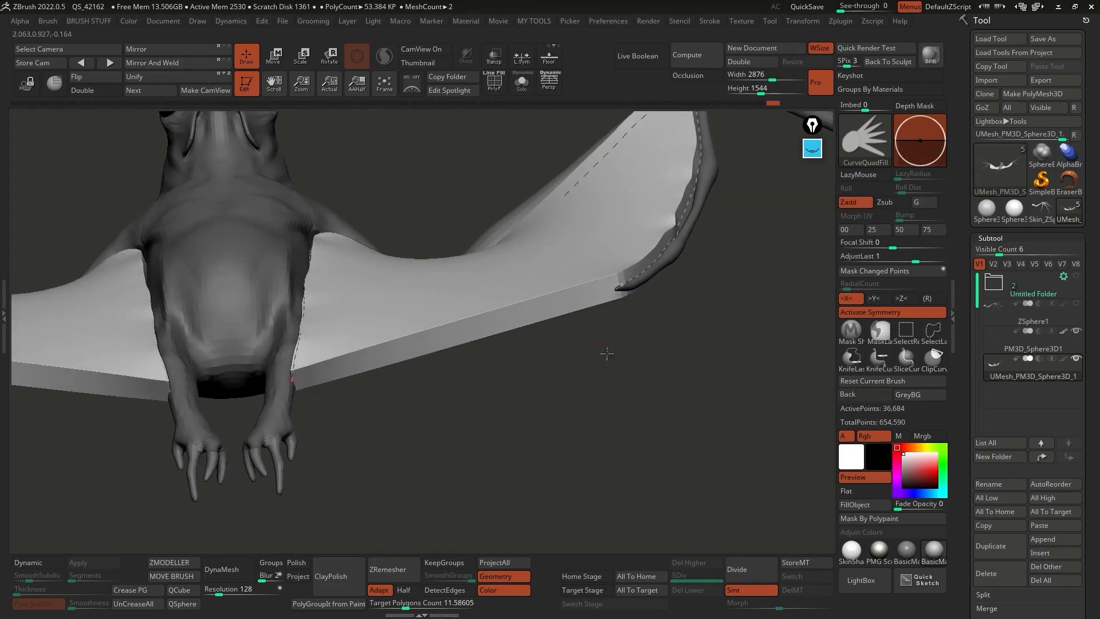
key("space")
left_click_drag(591, 353, 593, 353)
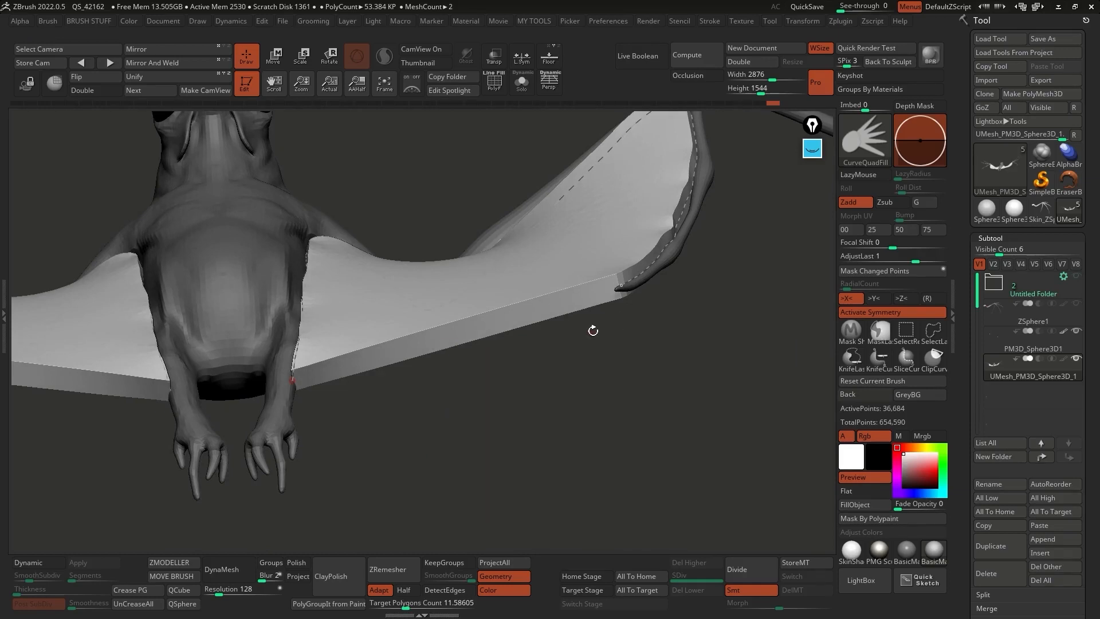
left_click(649, 269)
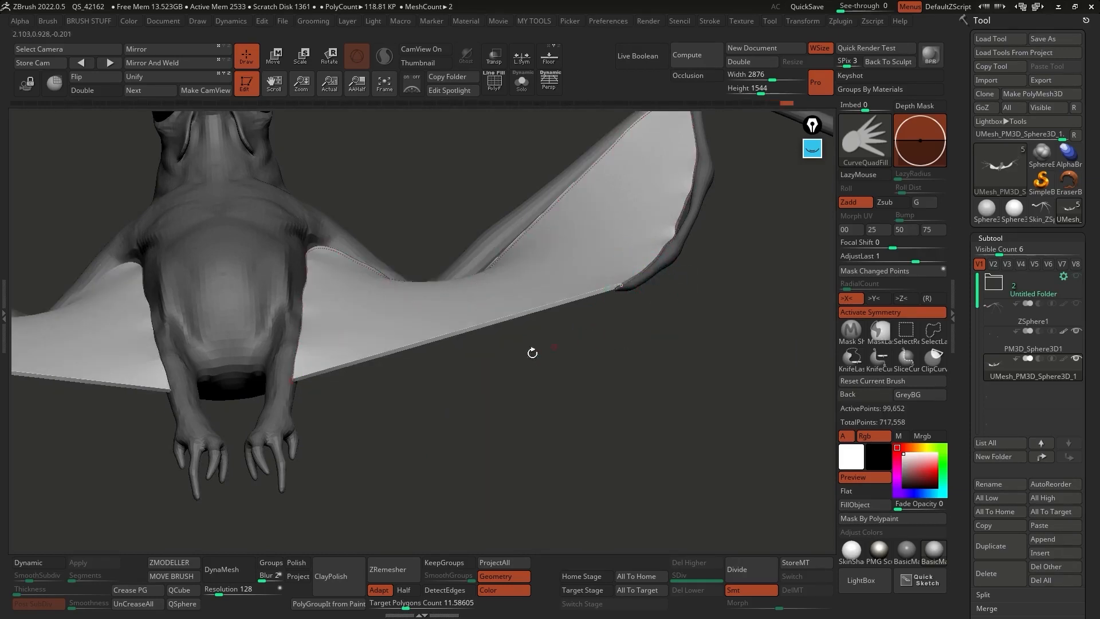
Enable Lock Start, Lock End and Elastic for the membrane curve in the stroke's curve settings
left_click_drag(535, 432, 482, 294)
right_click_drag(489, 283, 524, 279)
right_click_drag(457, 155, 431, 279, "alt")
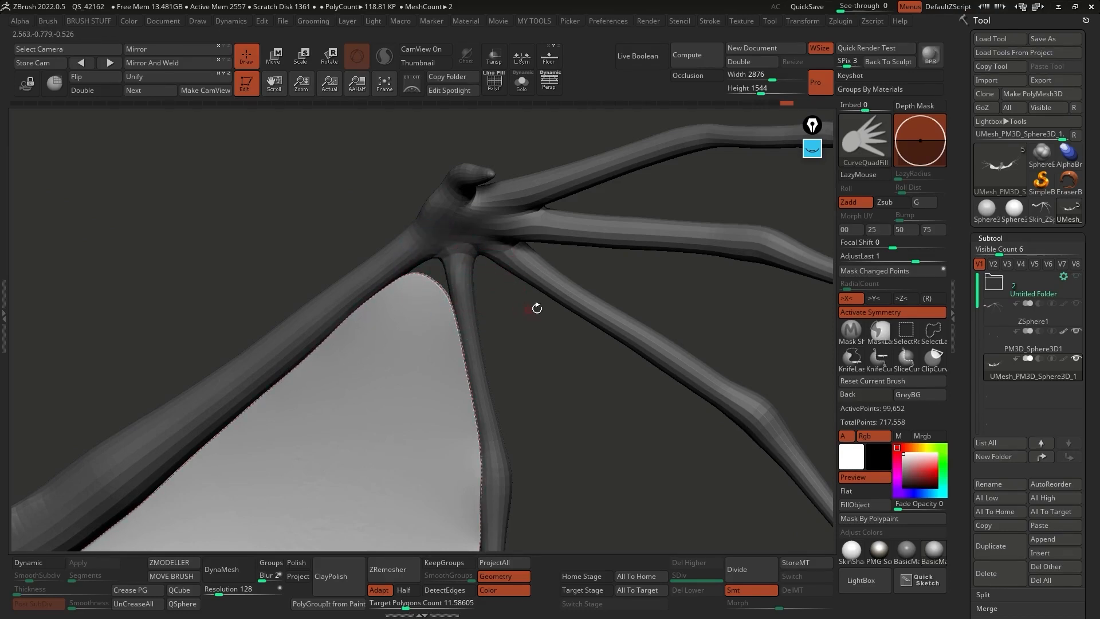
left_click(711, 21)
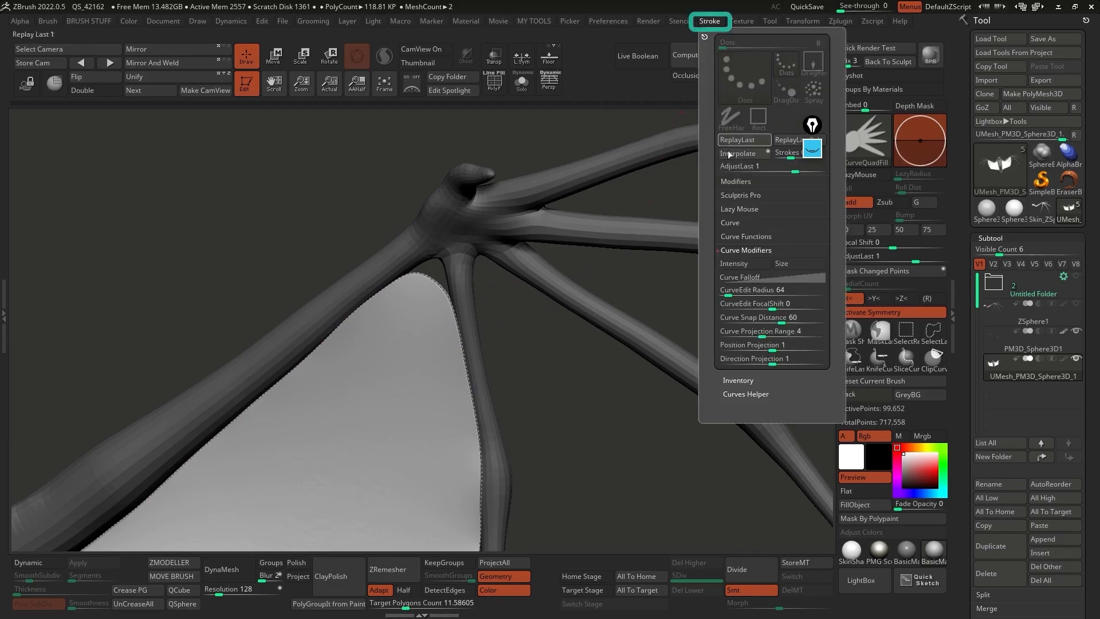
left_click(739, 182)
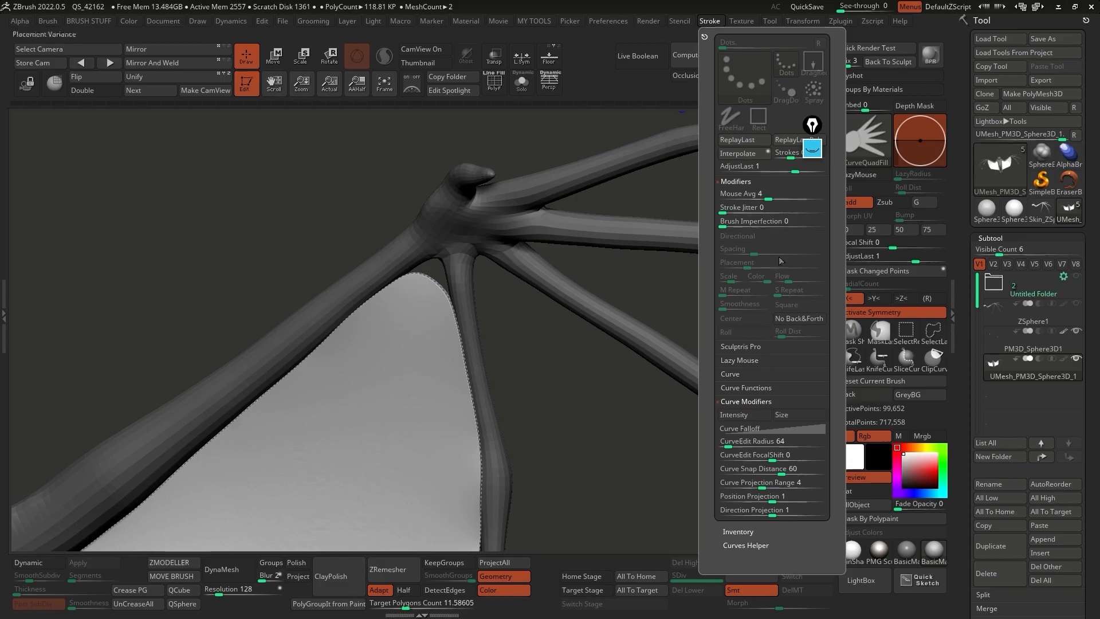
left_click(746, 374)
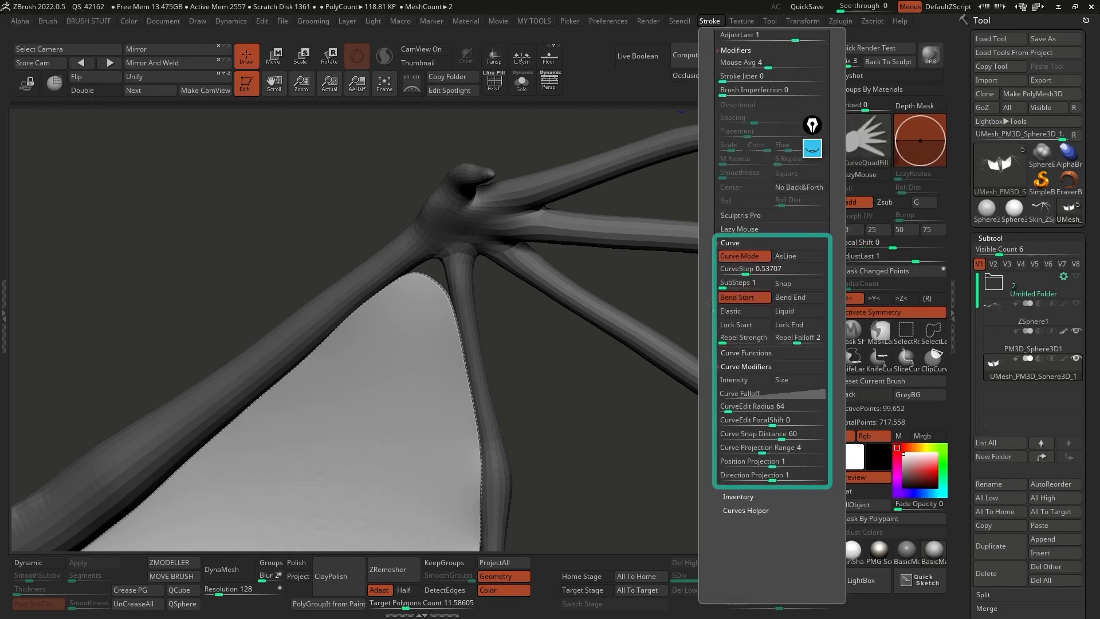
left_click(742, 324)
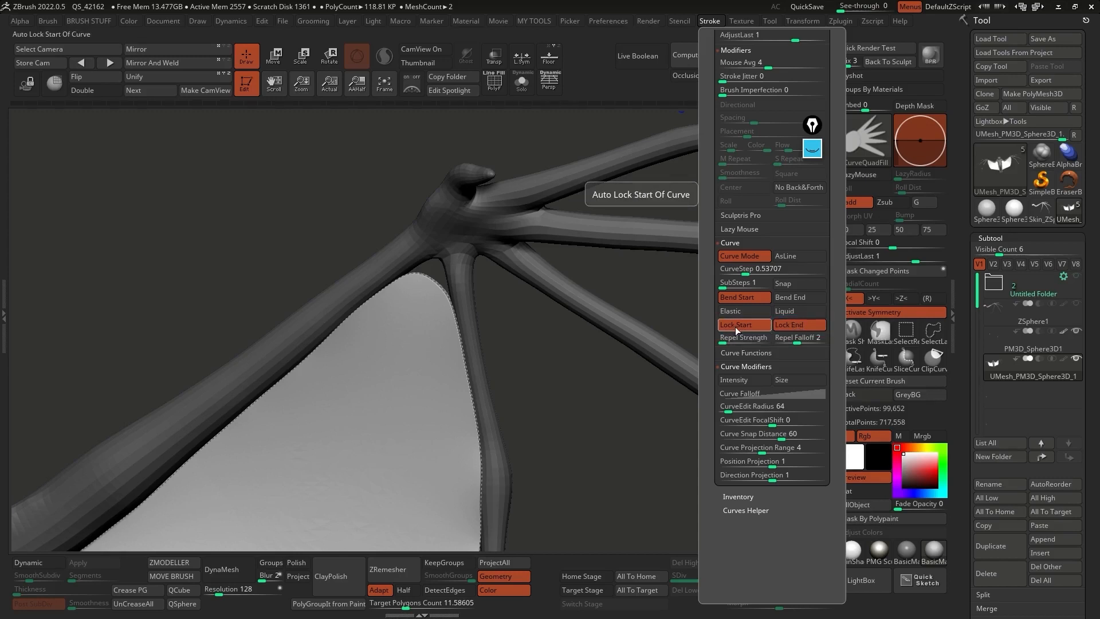
left_click(748, 311)
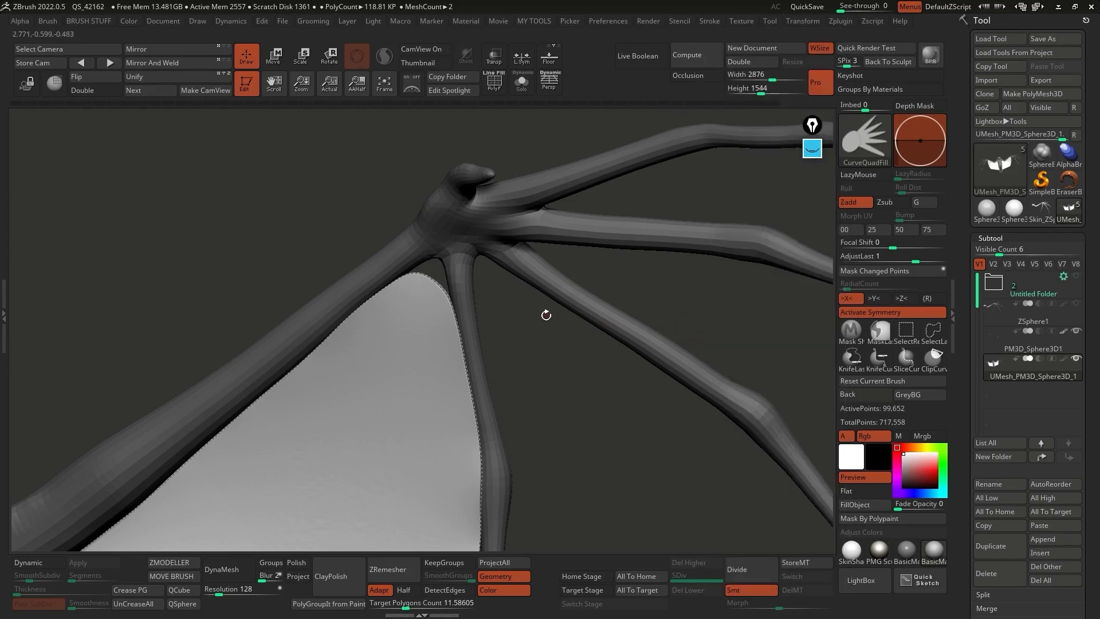
Pull the membrane curve closer to the bones at the wrist, along the first finger and at the armpit
left_click_drag(431, 275, 450, 259)
mouse_move(505, 298)
left_mouse_down("alt")
mouse_move(533, 356)
mouse_move(582, 266)
left_mouse_up("alt")
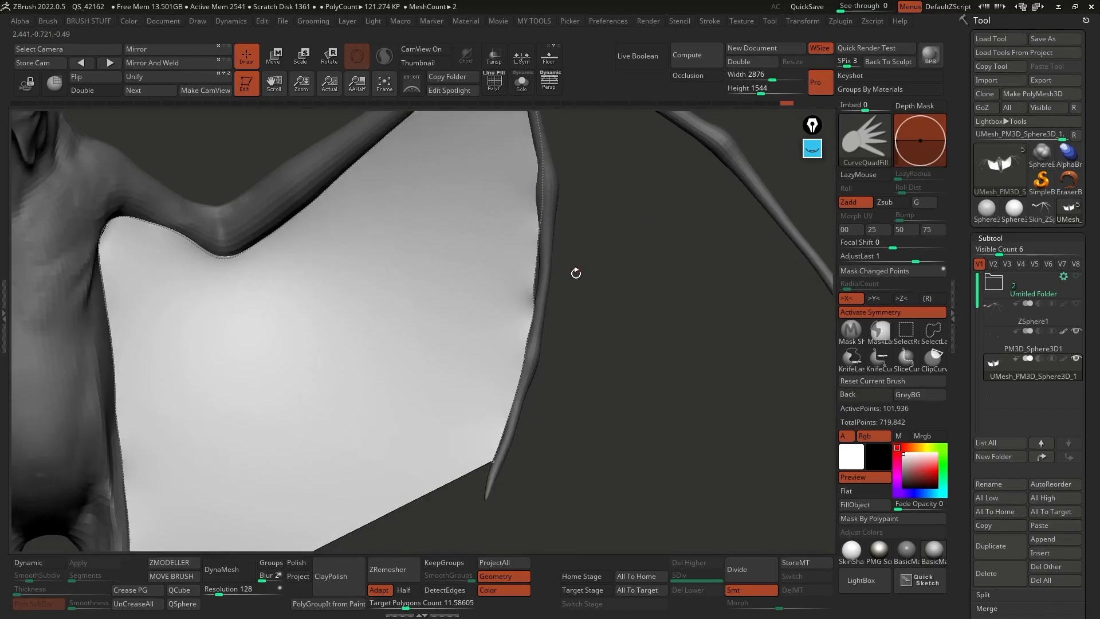
right_click_drag(534, 270, 545, 273)
left_click_drag(531, 276, 544, 247)
right_click_drag(628, 311, 608, 281, "ctrl")
right_click_drag(380, 285, 449, 245, "alt")
right_click_drag(449, 245, 398, 170)
left_click_drag(368, 253, 366, 250)
Move the outer endpoint of the membrane curve down to the tip of the first finger
right_click_drag(697, 395, 691, 369, "ctrl")
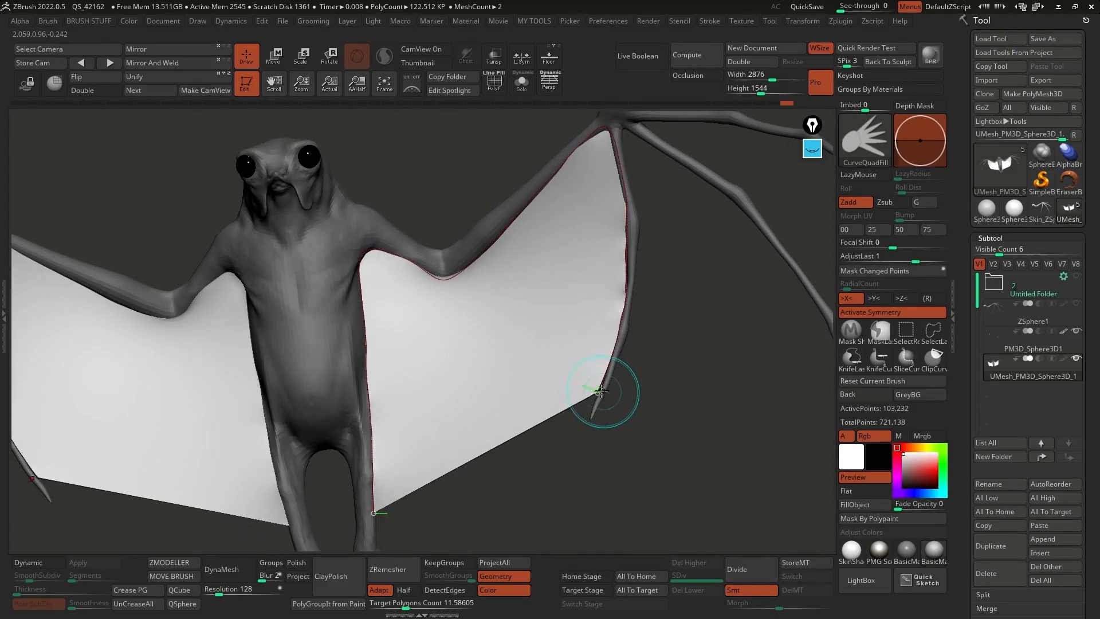
left_click_drag(597, 395, 591, 417)
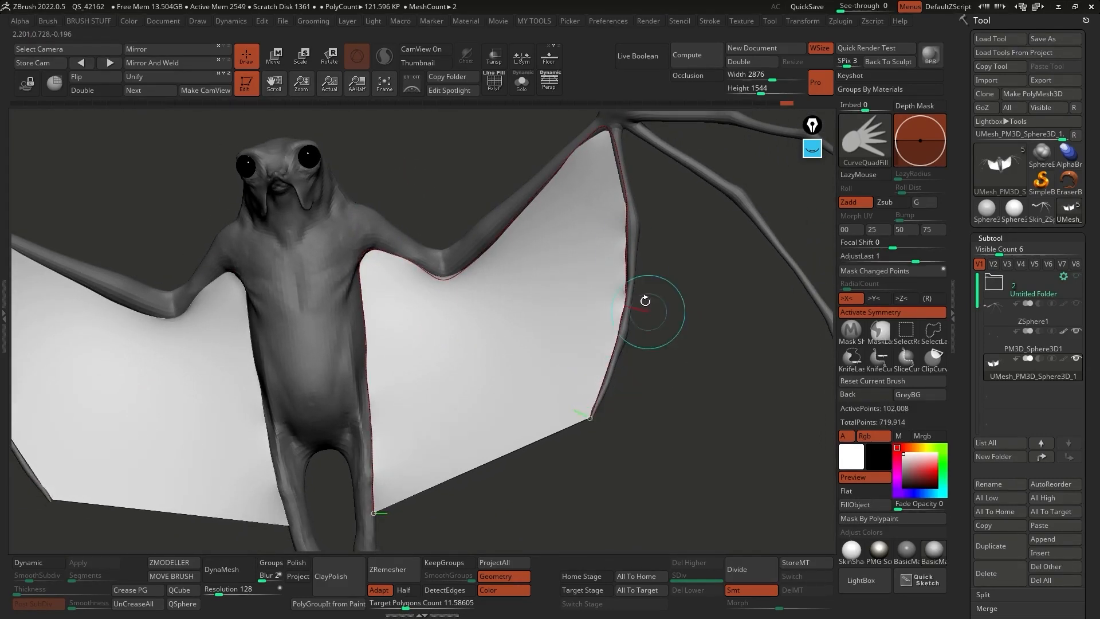
right_click_drag(694, 381, 648, 387, "alt")
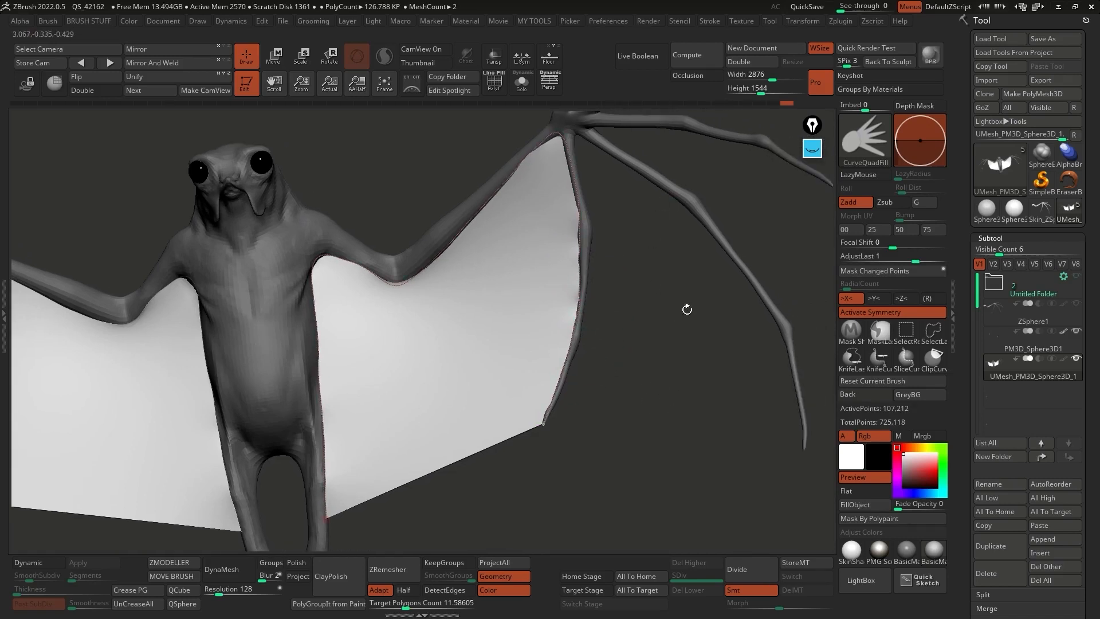
Turn off Elastic, Lock Start and Lock End for curves, and inspect the membrane's fit from the side and front
left_click(710, 22)
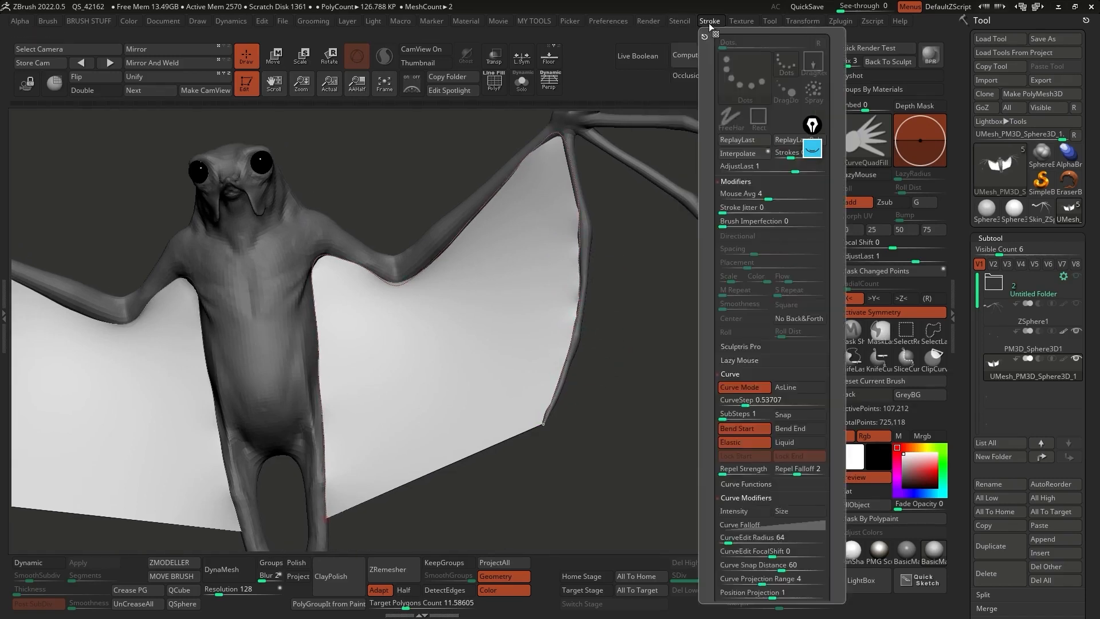
left_click(744, 441)
left_click(797, 456)
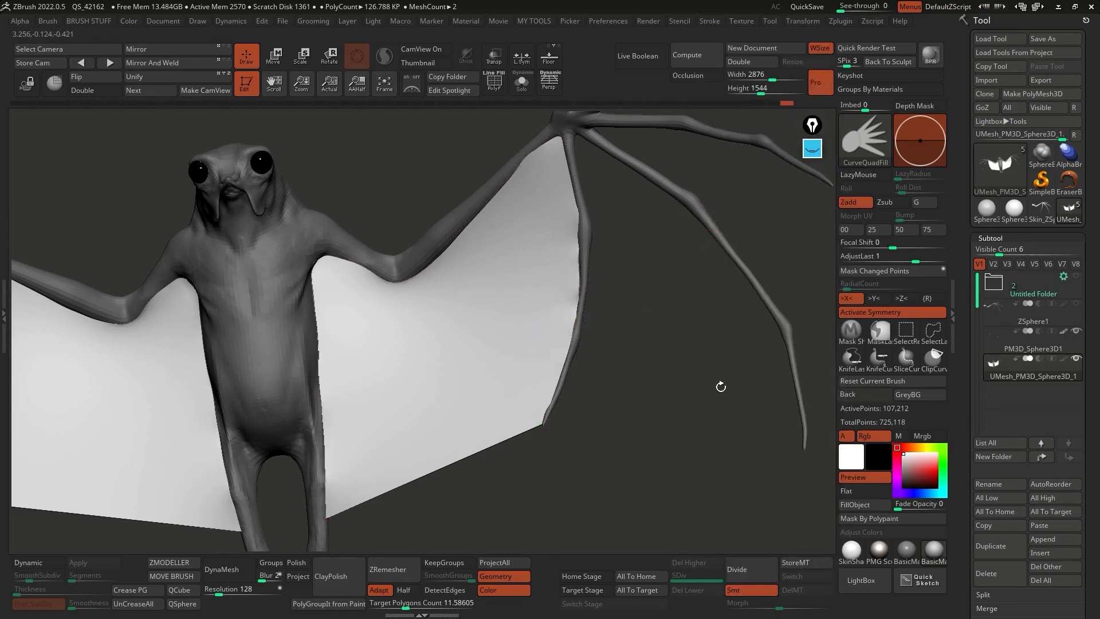
left_click_drag(712, 357, 607, 310)
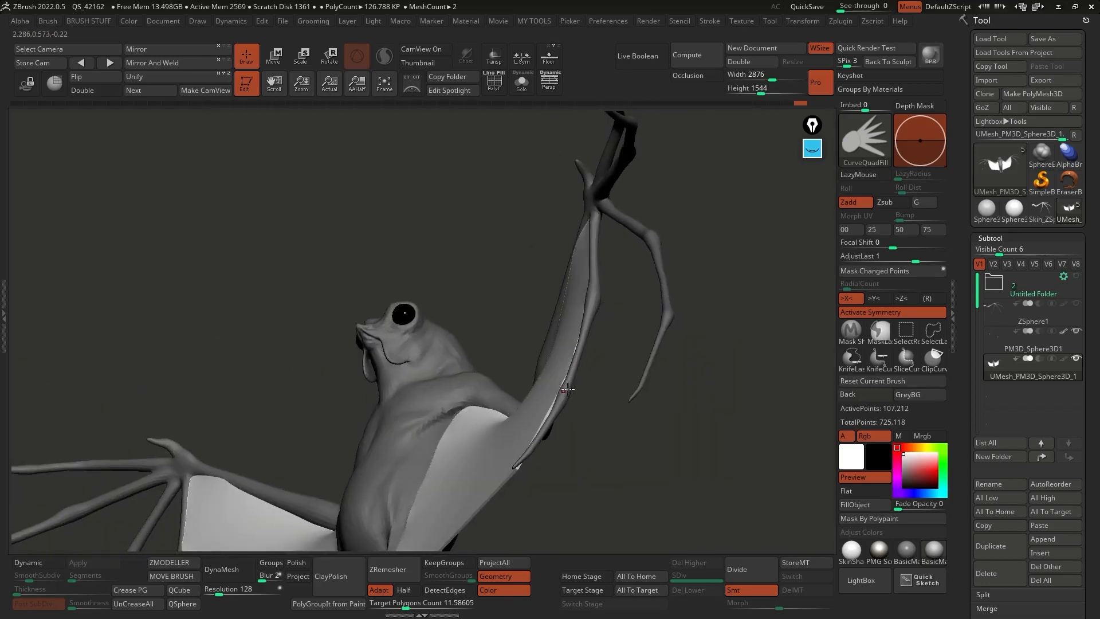
left_click_drag(569, 385, 632, 361)
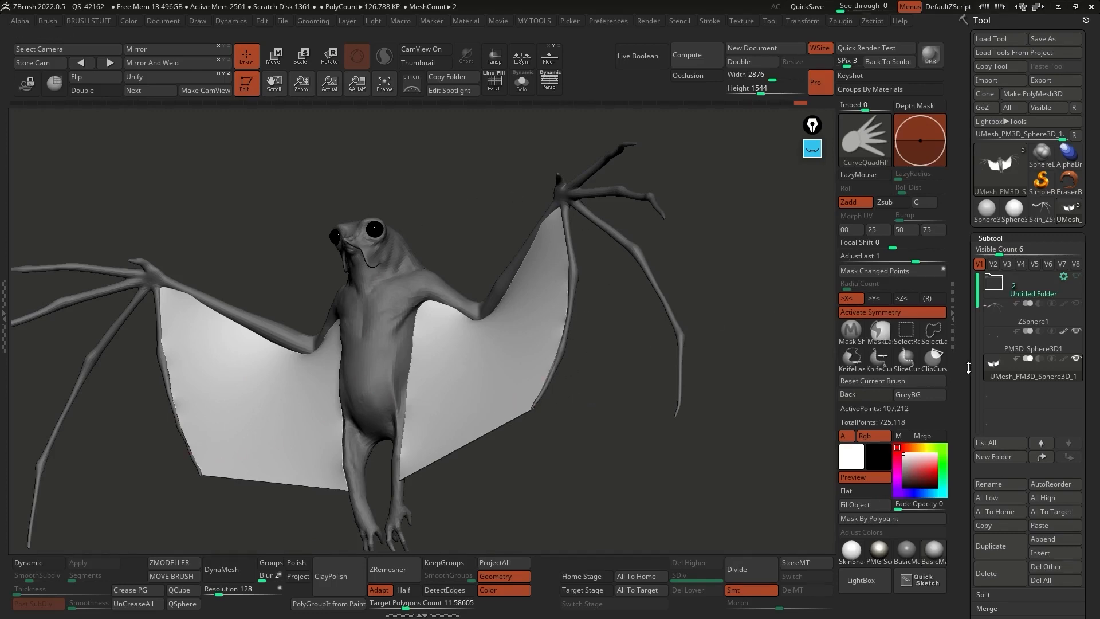
Separate the wing membranes from the body into their own subtool with Split Unmasked Points
left_click_drag(967, 371, 965, 211)
left_click_drag(962, 129, 963, 255)
left_click(984, 112, "shift")
left_click_drag(962, 94, 961, 234)
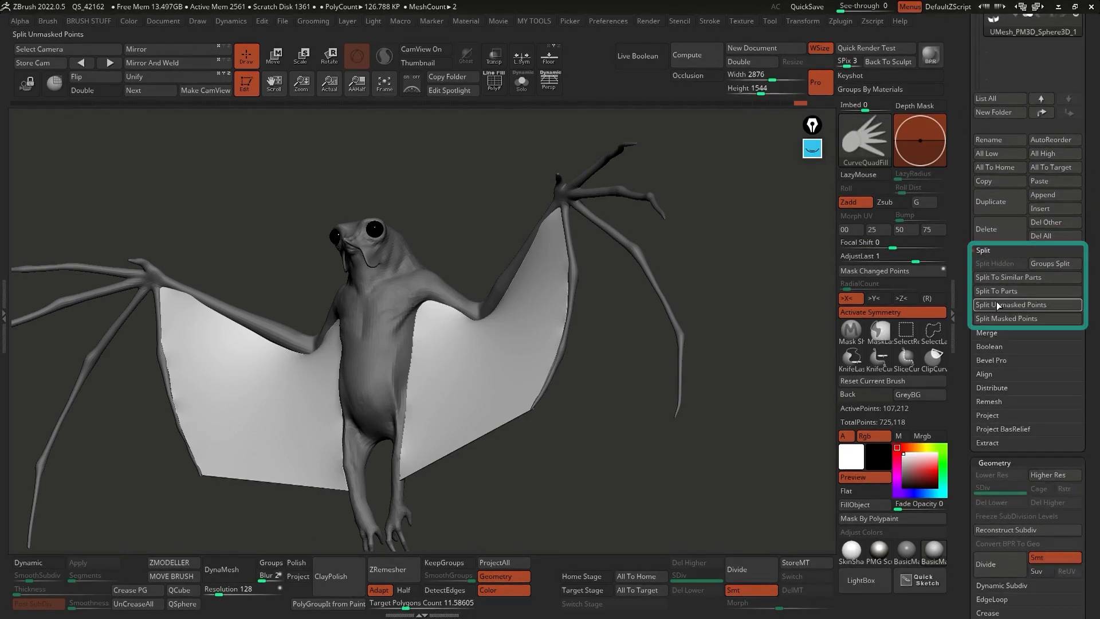
left_click(1029, 305)
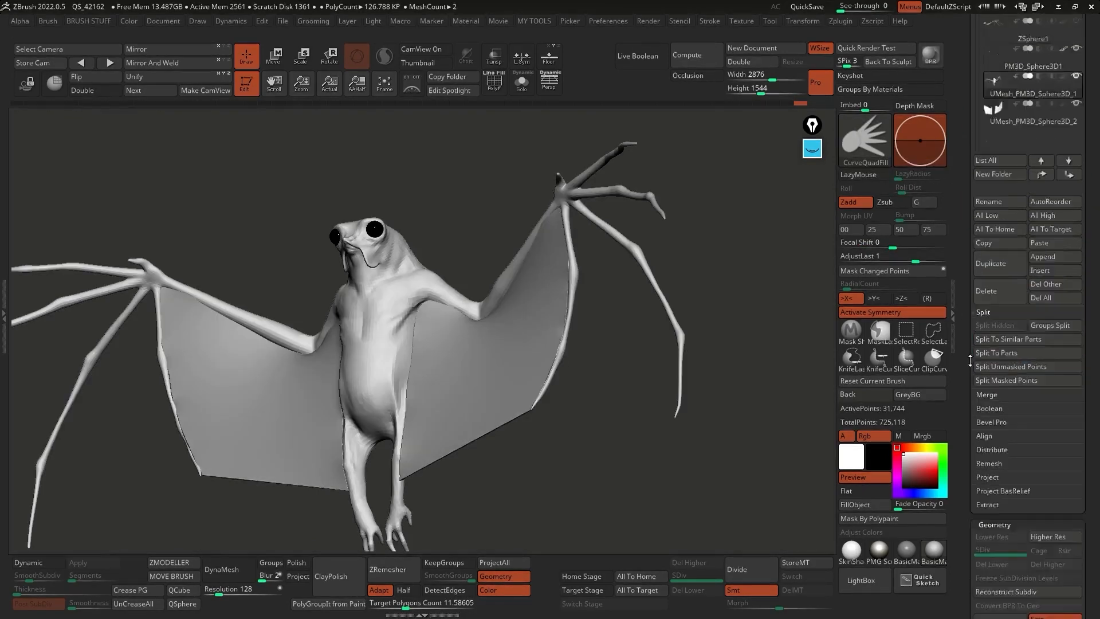
Check the body in isolation, then make the membrane subtool UMesh_PM3D_Sphere3D_2 active and check it in isolation too
key("alt+s")
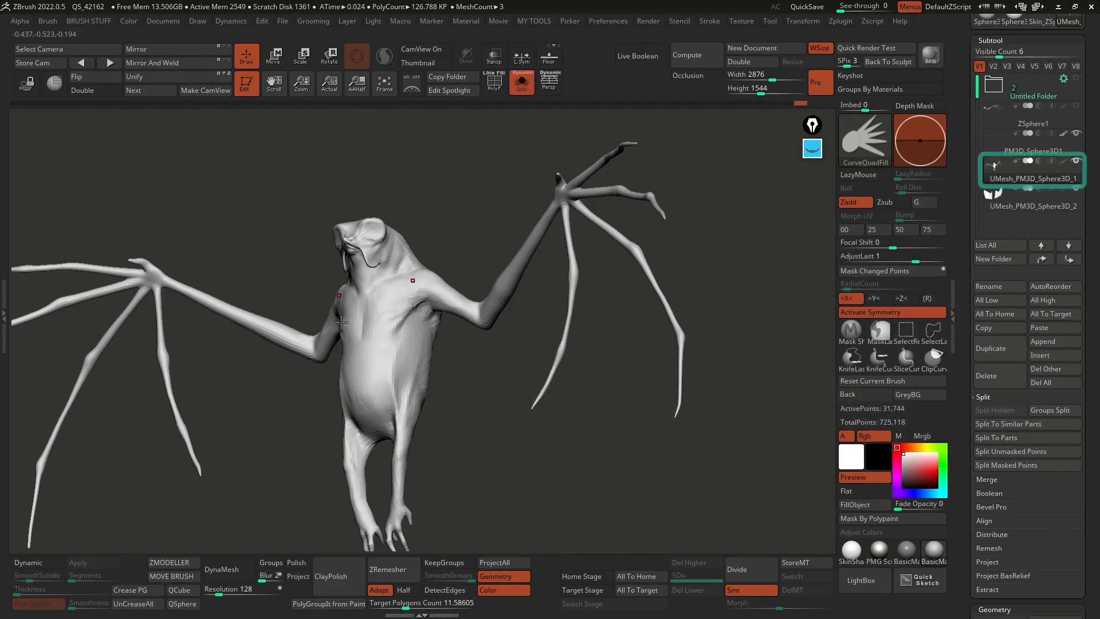
key("alt+s")
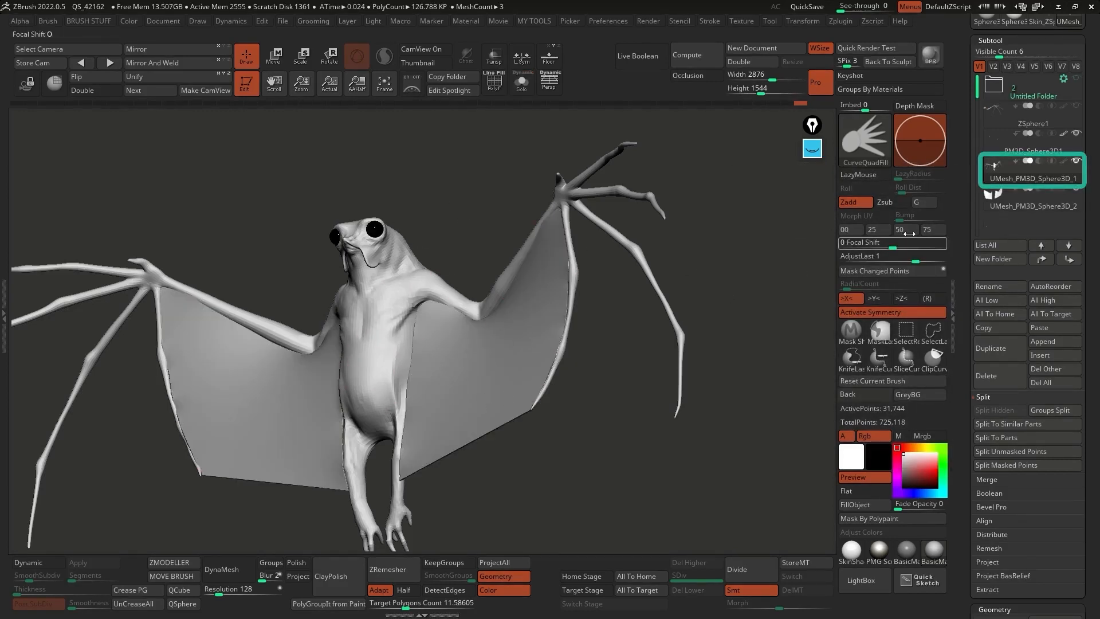
left_click(1034, 198)
key("alt+s")
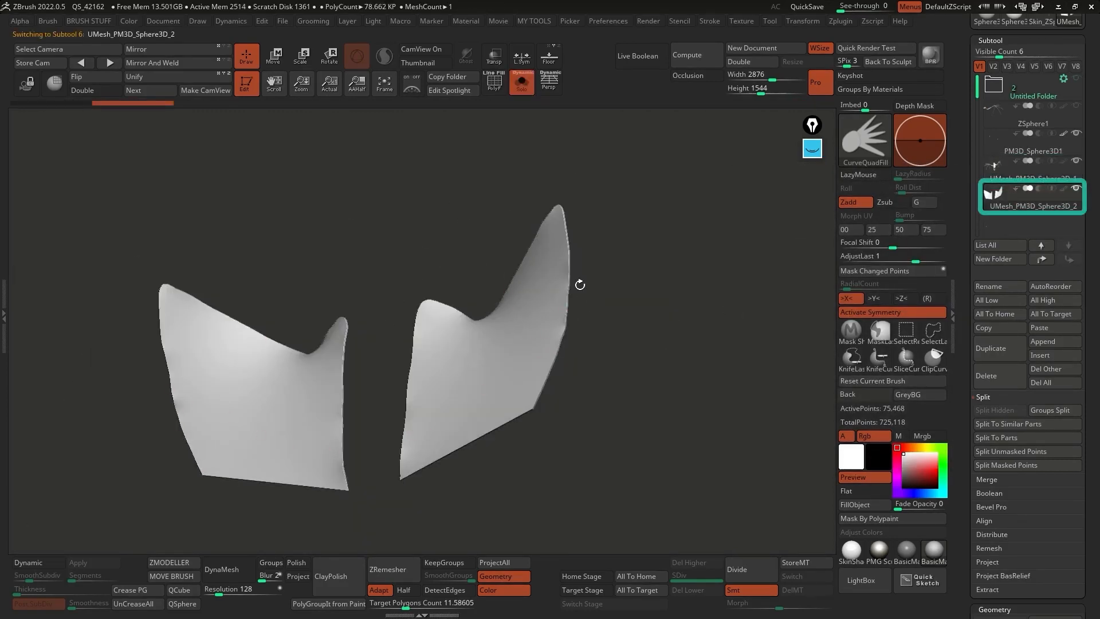
key("alt+s")
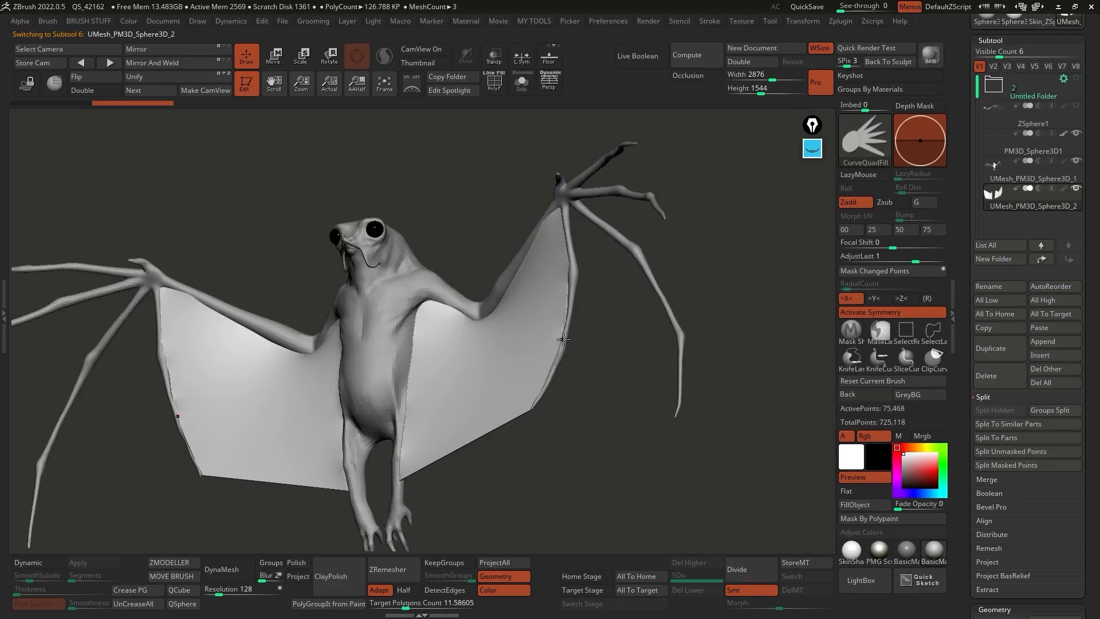
Draw a CurveQuadFill curve from the first fingertip up to the wrist and along the second finger to fill that gap
left_click_drag(560, 338, 539, 329, "alt")
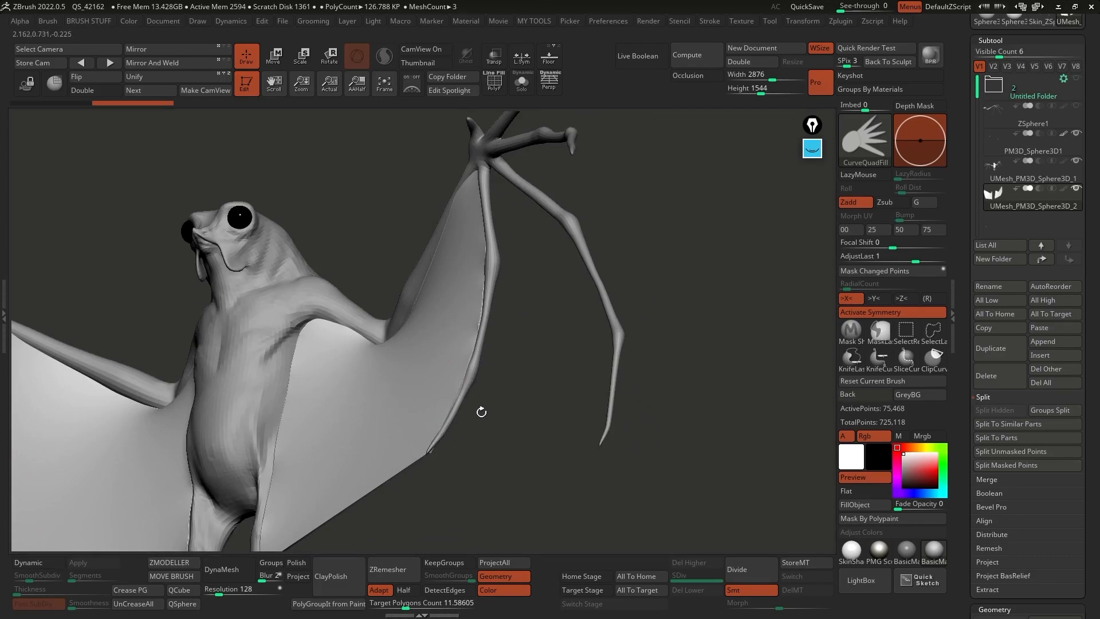
left_click_drag(481, 412, 472, 414)
left_click_drag(427, 452, 478, 179)
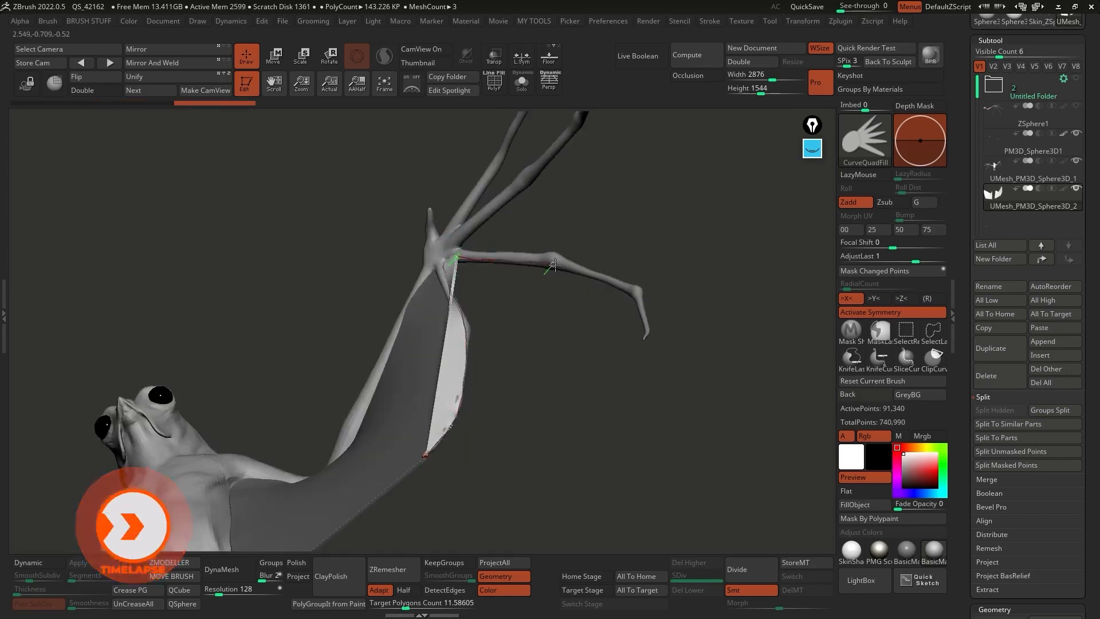
left_click_drag(676, 257, 639, 216)
left_click(710, 22)
left_click(739, 426)
Fill the gap between the second and third fingers with another CurveQuadFill membrane following both bones
left_click_drag(641, 344, 579, 338)
mouse_move(371, 472)
left_mouse_down()
mouse_move(421, 372)
mouse_move(373, 174)
left_mouse_up()
left_click_drag(579, 338, 514, 315)
mouse_move(602, 314)
left_mouse_down()
mouse_move(580, 319)
mouse_move(552, 287)
left_mouse_up()
left_click(710, 22)
left_click(739, 427)
Fill the gap between the third and fourth fingers with a CurveQuadFill membrane
mouse_move(642, 344)
left_mouse_down()
mouse_move(612, 418)
mouse_move(571, 297)
left_mouse_up()
mouse_move(460, 299)
left_mouse_down()
mouse_move(639, 189)
mouse_move(825, 165)
left_mouse_up()
left_click_drag(636, 321, 613, 196)
left_click_drag(622, 401, 607, 304)
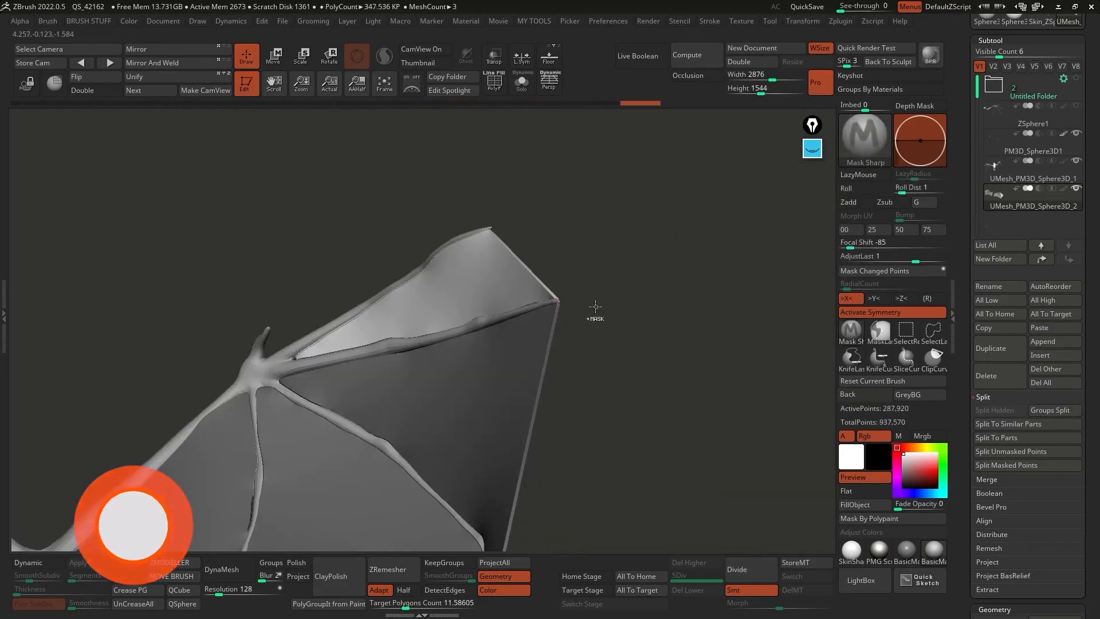
Smooth the kinks in the membrane curve near the third finger's tip, and view the available curve functions
mouse_move(631, 343)
left_mouse_down()
mouse_move(648, 373)
mouse_move(621, 195)
mouse_move(675, 275)
mouse_move(622, 280)
mouse_move(602, 263)
mouse_move(566, 280)
left_mouse_up()
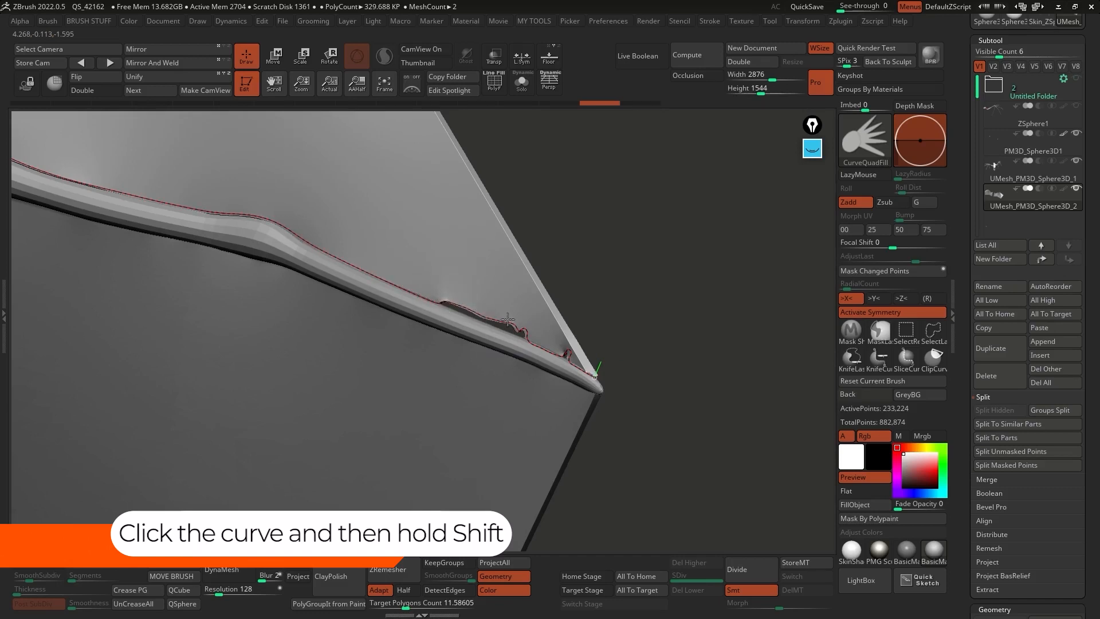
left_click(569, 353)
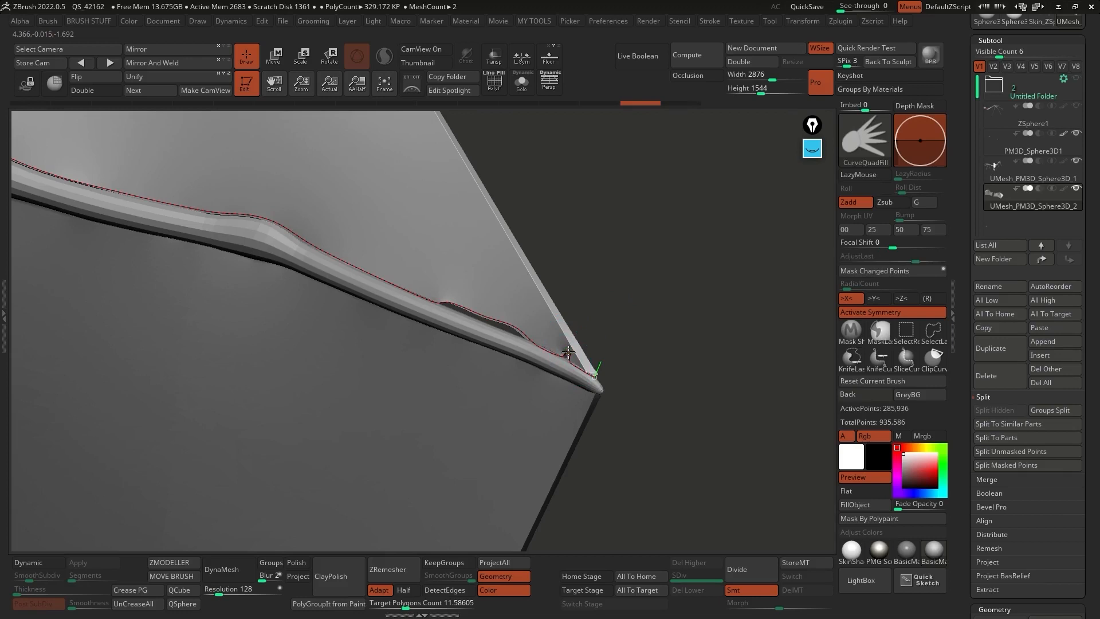
left_click(497, 351)
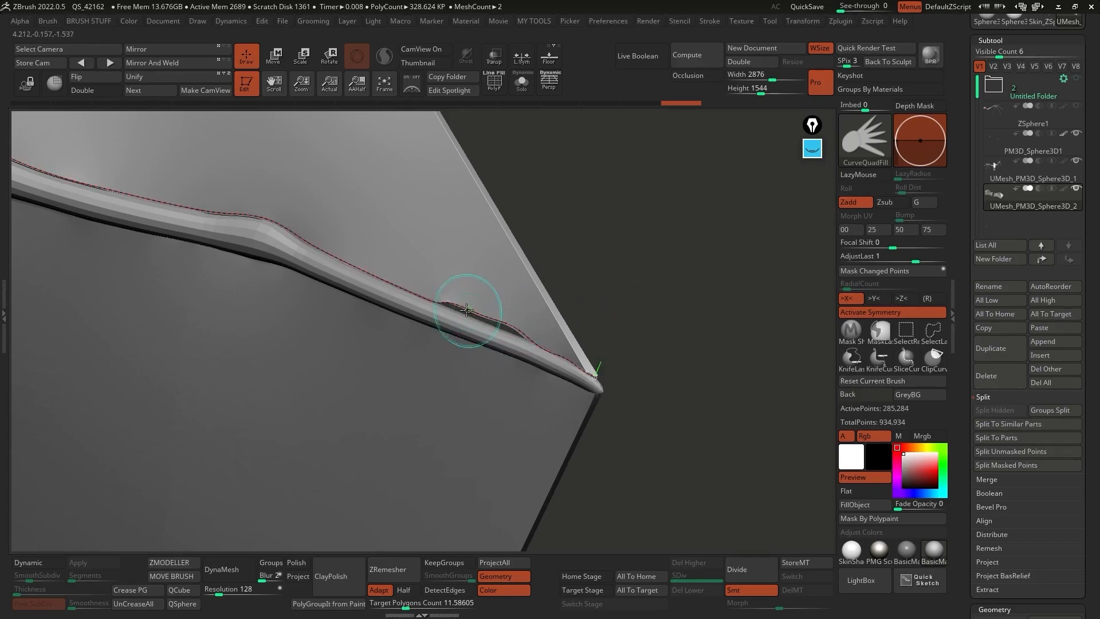
mouse_move(462, 314)
left_mouse_down()
mouse_move(457, 333)
mouse_move(624, 312)
mouse_move(573, 252)
mouse_move(516, 277)
mouse_move(631, 229)
mouse_move(615, 248)
mouse_move(668, 231)
mouse_move(690, 253)
mouse_move(661, 293)
left_mouse_up()
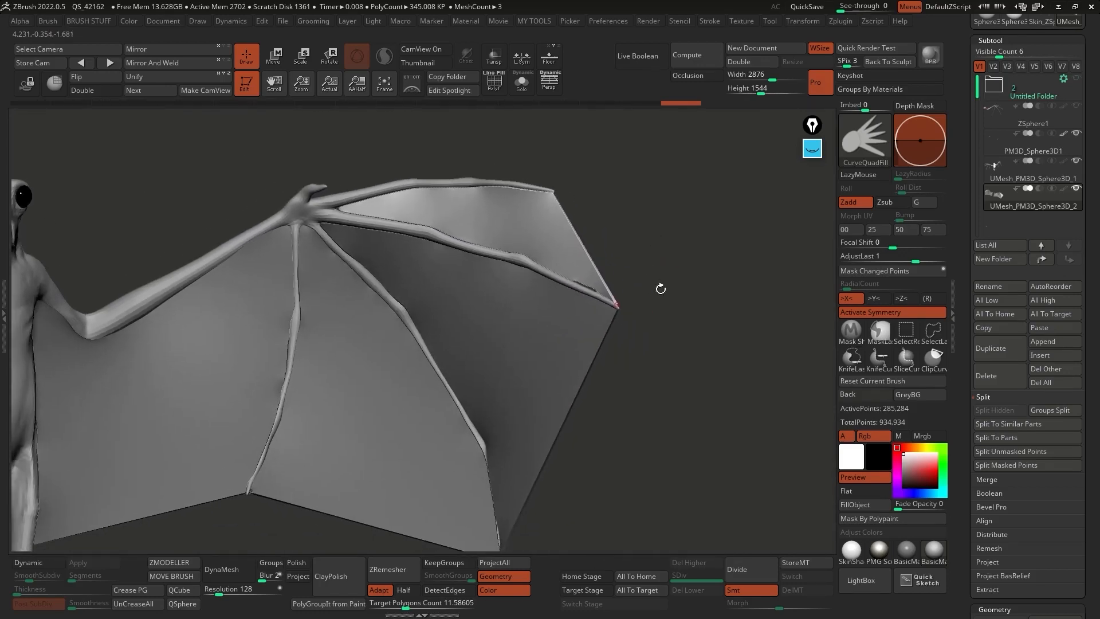
left_click(705, 21)
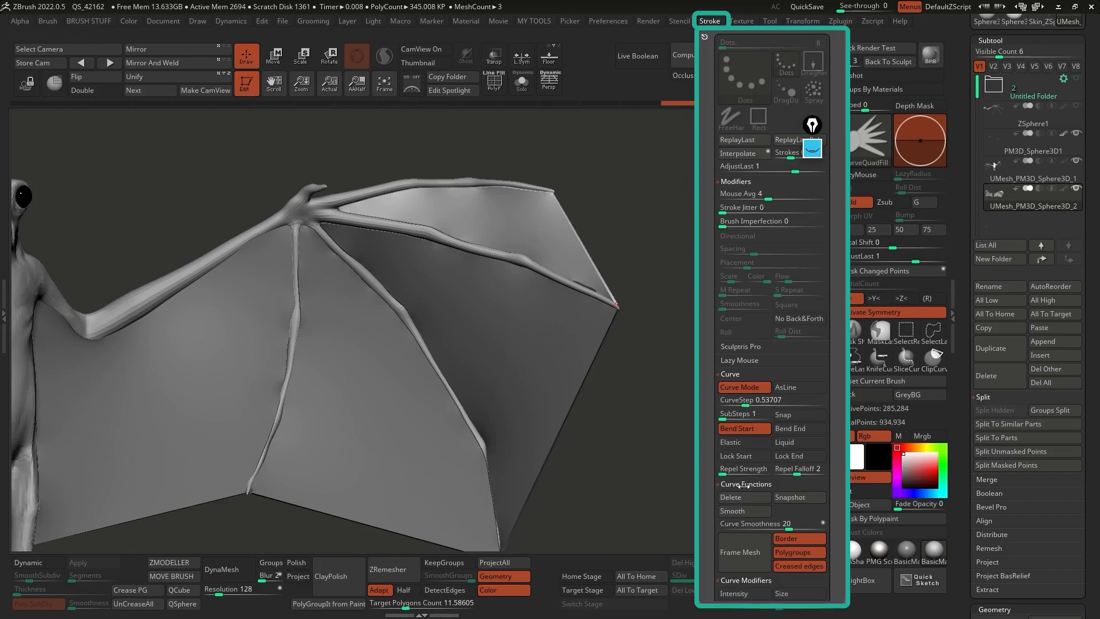
left_click_drag(655, 257, 667, 319)
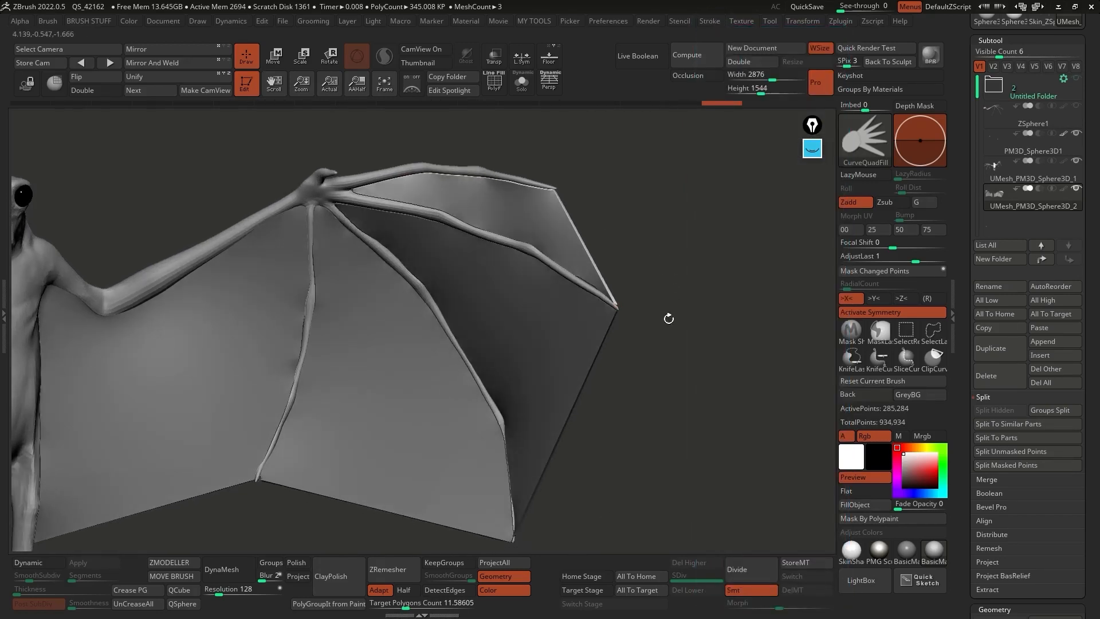
Clear the mask, isolate the wing membrane subtool and turn off X symmetry
left_click_drag(639, 216, 676, 275, "ctrl")
mouse_move(669, 350)
left_mouse_down("alt")
mouse_move(641, 322)
mouse_move(666, 333)
left_mouse_up("alt")
key("alt+s")
left_click_drag(655, 373, 687, 341, "alt")
key("alt+s")
key("alt+s")
left_click(872, 314)
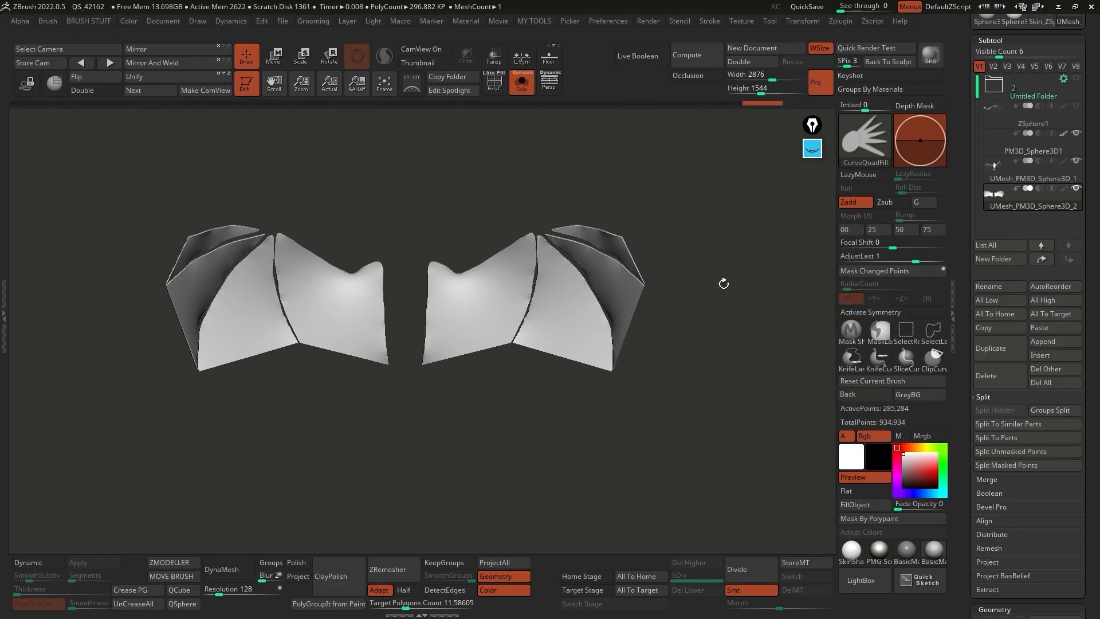
left_click(798, 22)
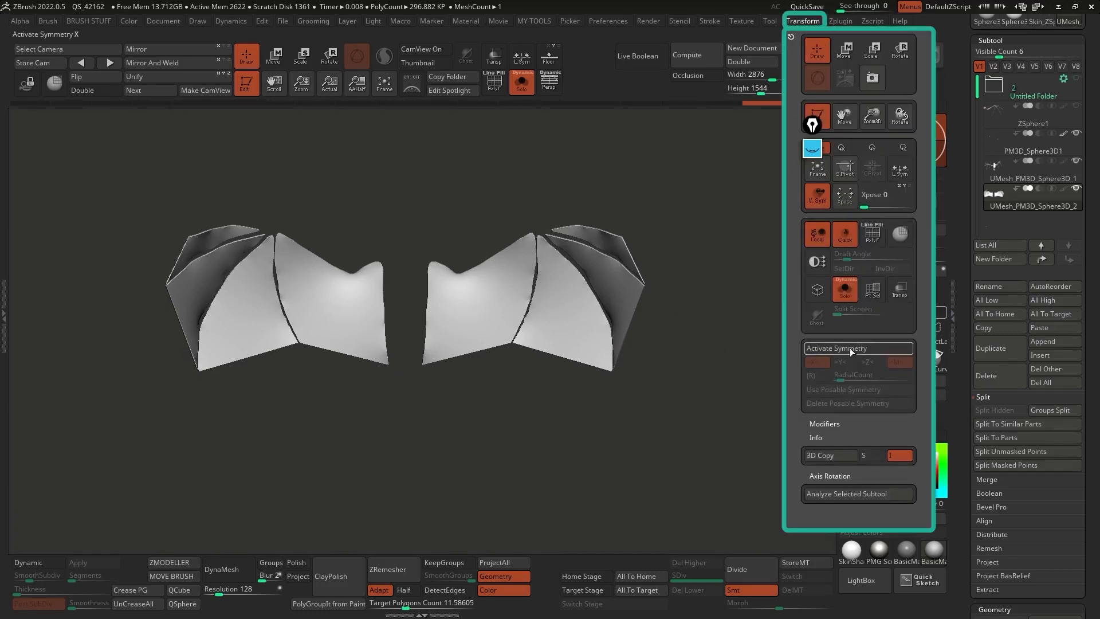
Hide the membranes of the creature's left wing and delete the hidden geometry, keeping only the right wing's membranes
left_click_drag(690, 194, 419, 429, "ctrl+shift")
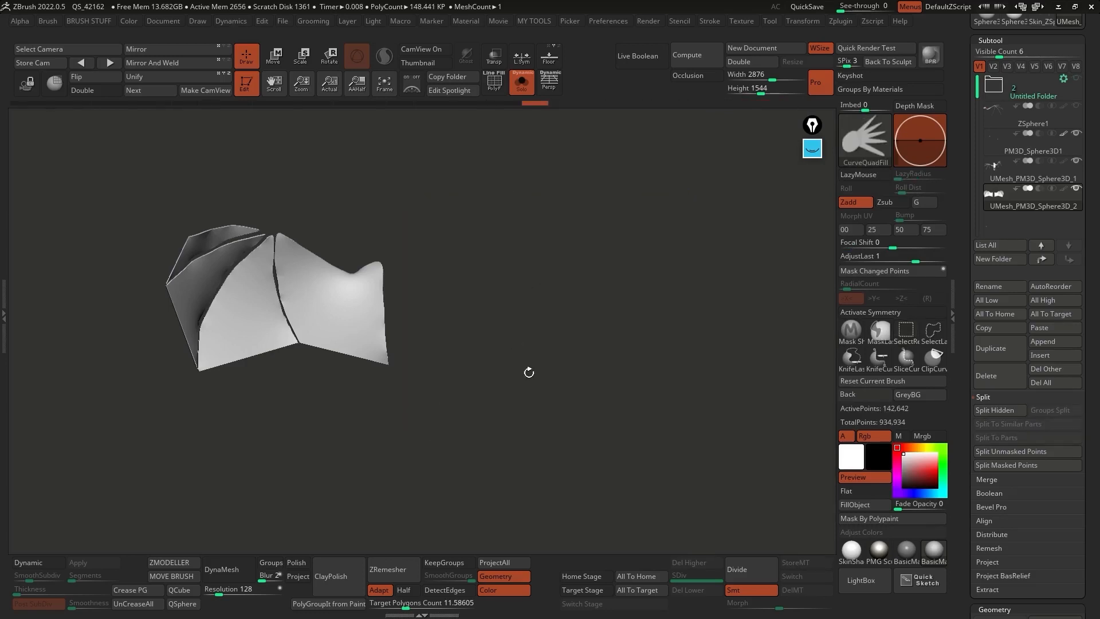
left_click_drag(965, 401, 964, 273)
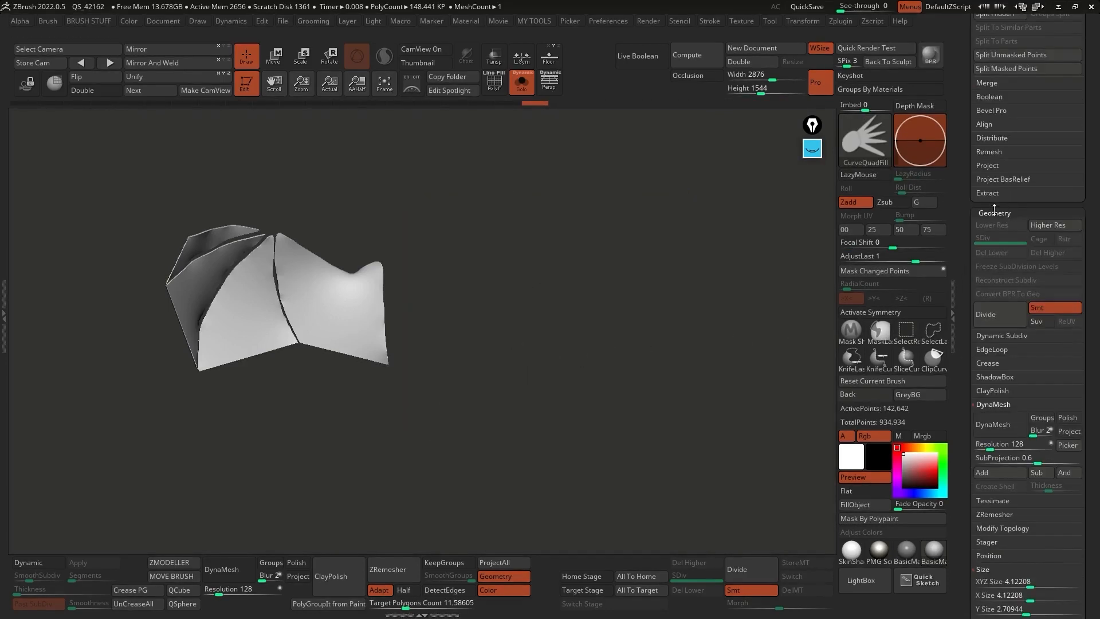
left_click_drag(994, 210, 996, 112)
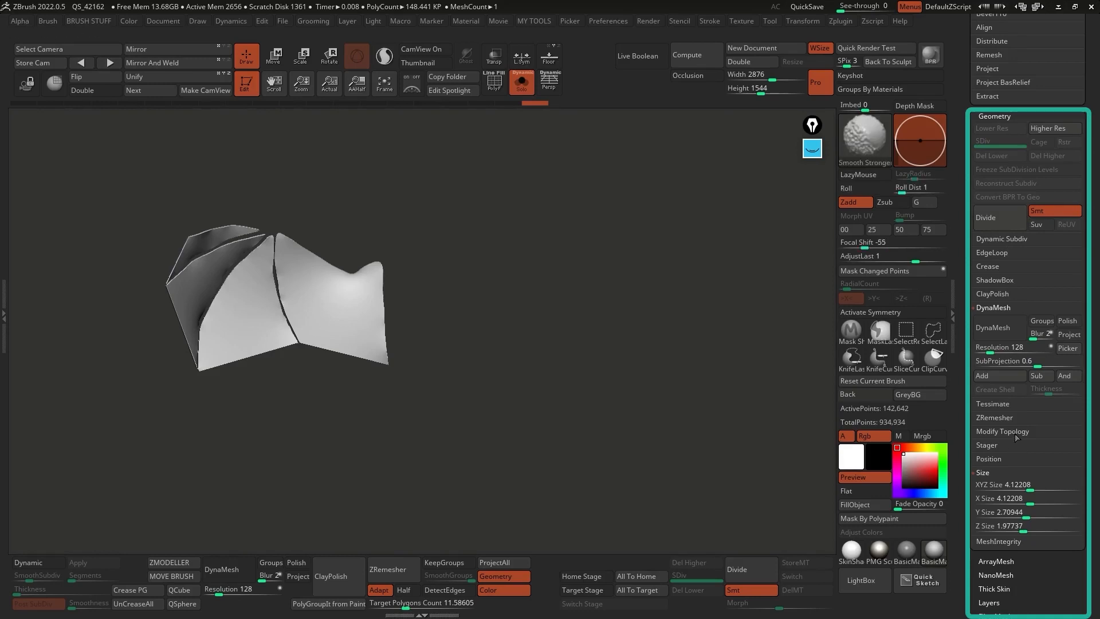
left_click(1015, 435)
left_click(1003, 489)
right_click_drag(361, 334, 473, 310, "alt")
key("ctrl+shift+s")
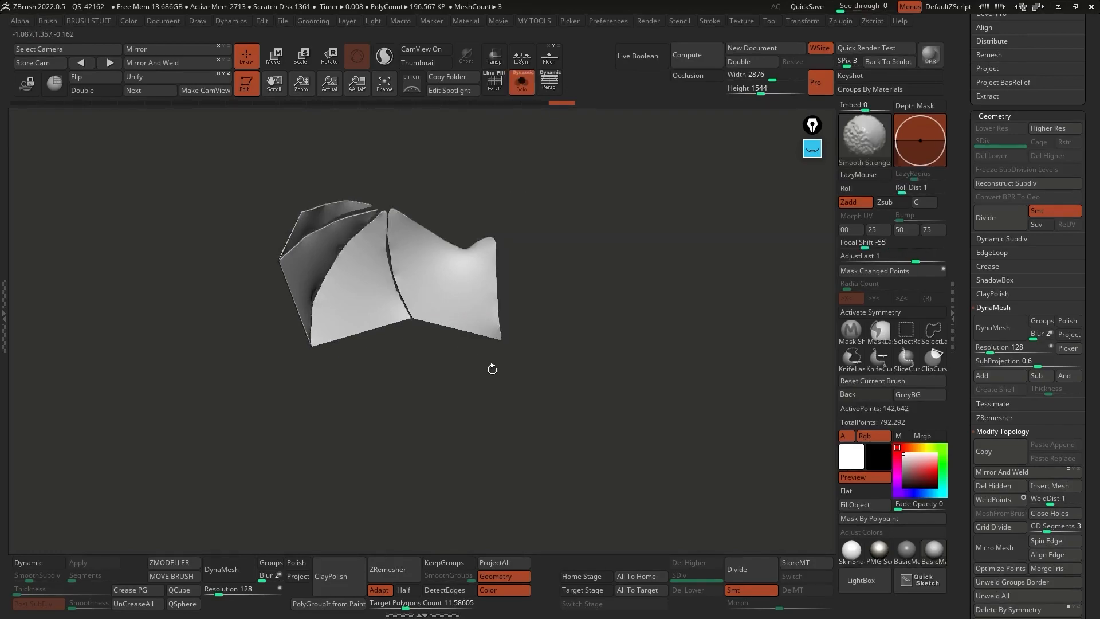
Turn on PolyFrame and frame the membranes to examine their surface and edge polygroups from several angles
key("shift+f")
left_click(853, 557)
key("f")
right_click_drag(573, 412, 539, 352)
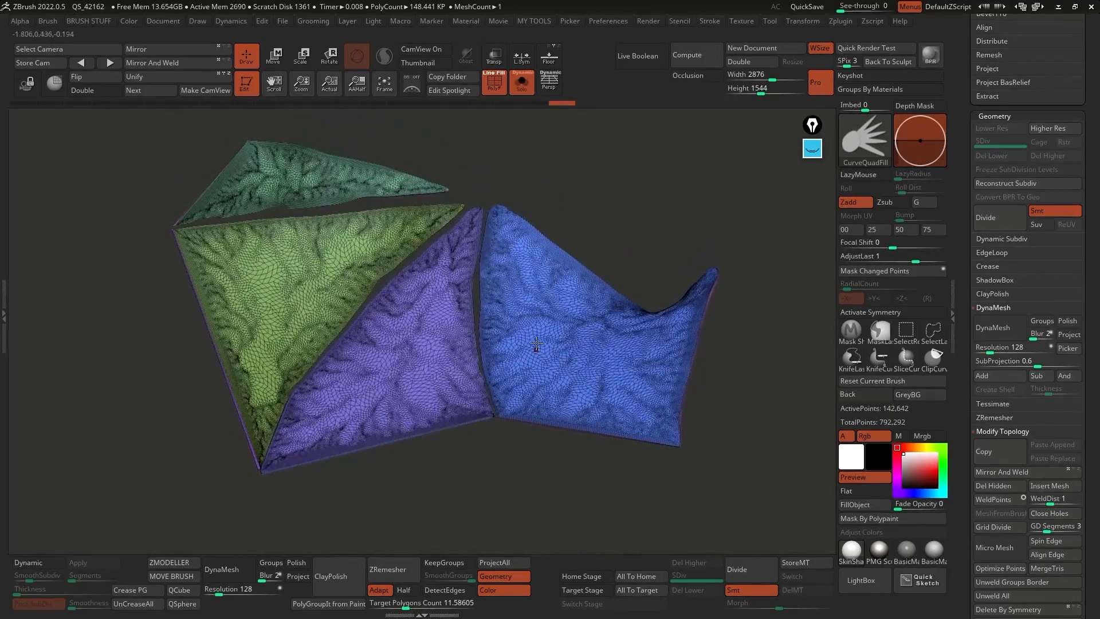
mouse_move(568, 393)
right_mouse_down()
mouse_move(569, 424)
mouse_move(569, 395)
right_mouse_up()
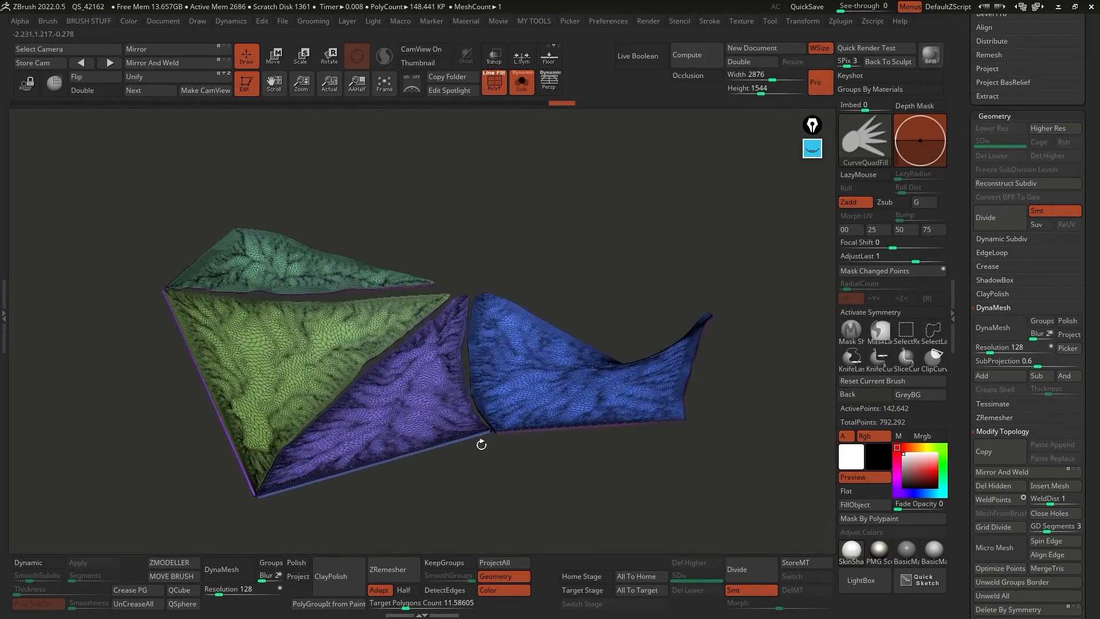
right_click_drag(528, 430, 562, 414)
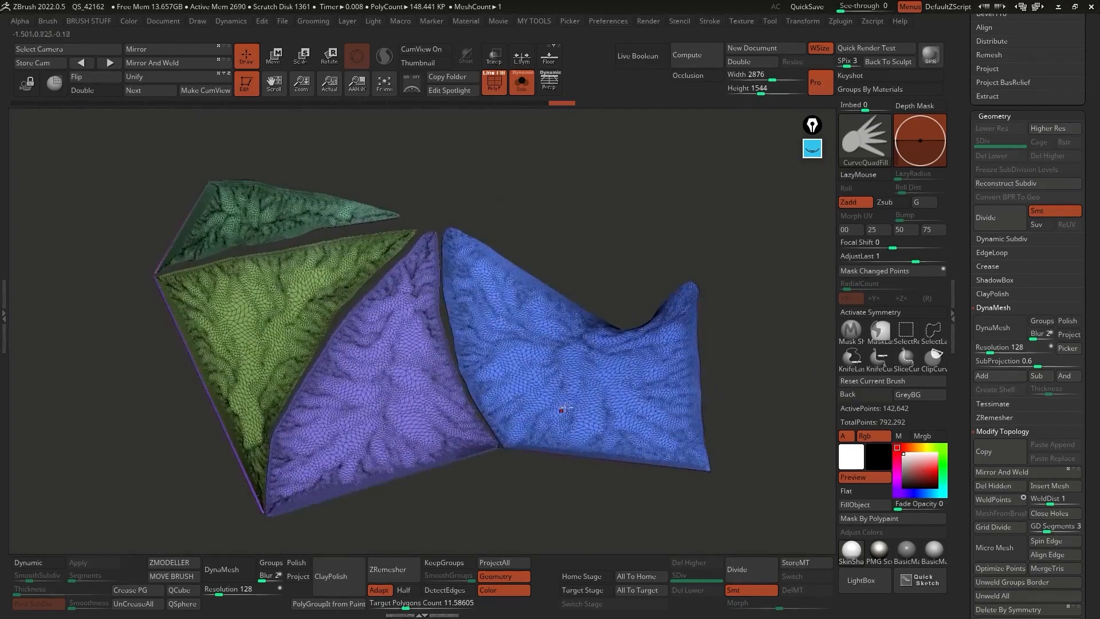
Hide the front-face polygroup of each of the four membranes with SelectRect
left_click(906, 331)
left_click(901, 356)
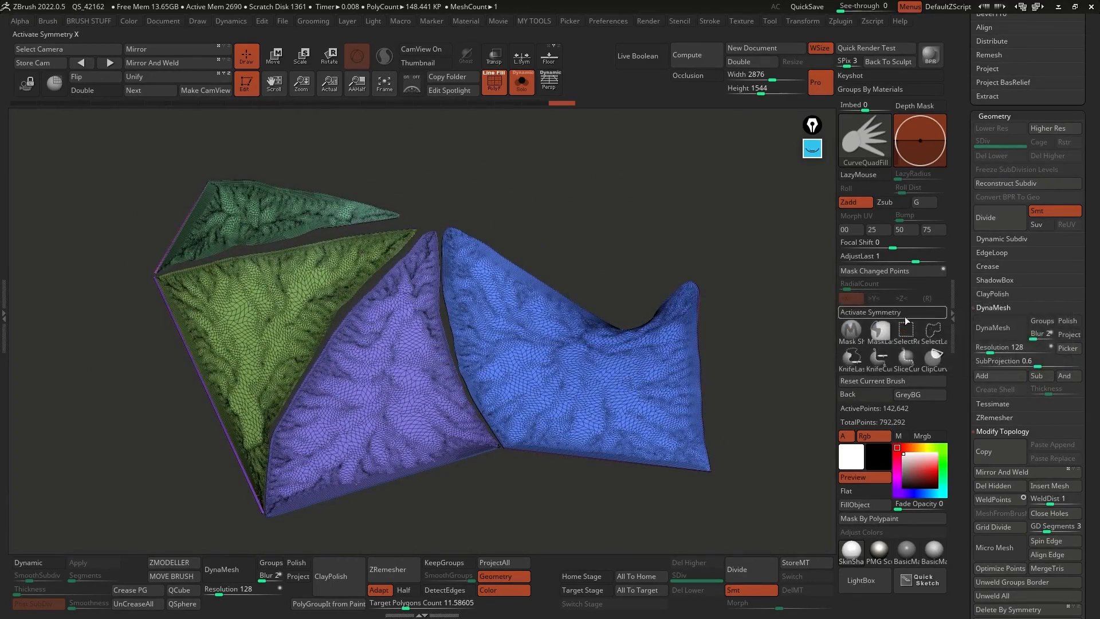
right_click_drag(733, 360, 700, 331, "alt")
key("ctrl+shift")
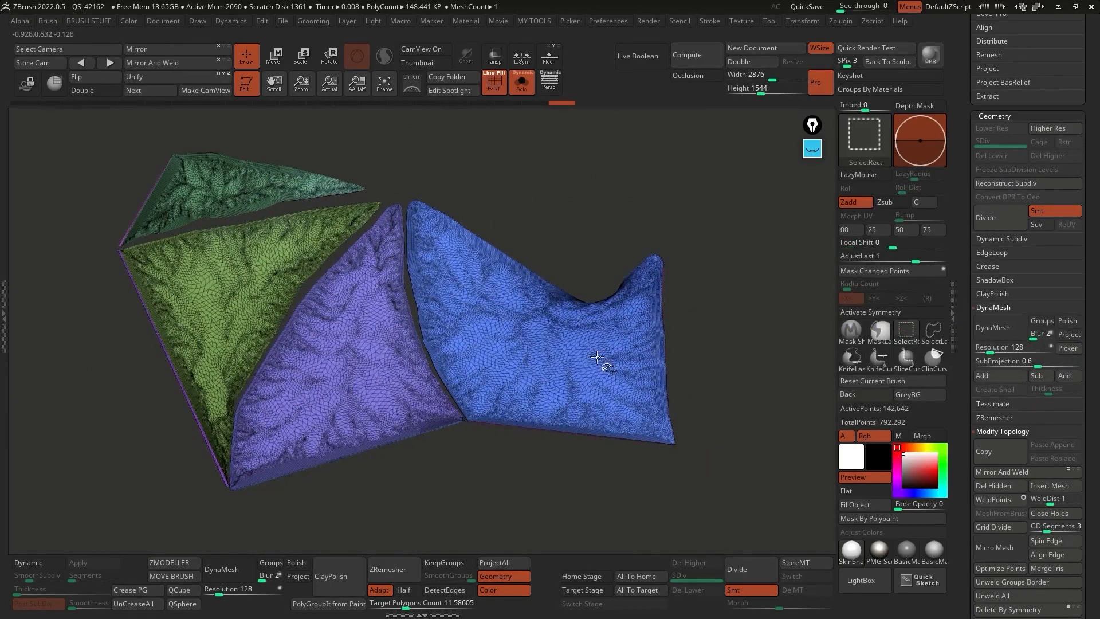
left_click(553, 341, "ctrl+shift")
left_click_drag(687, 296, 710, 292, "ctrl+shift")
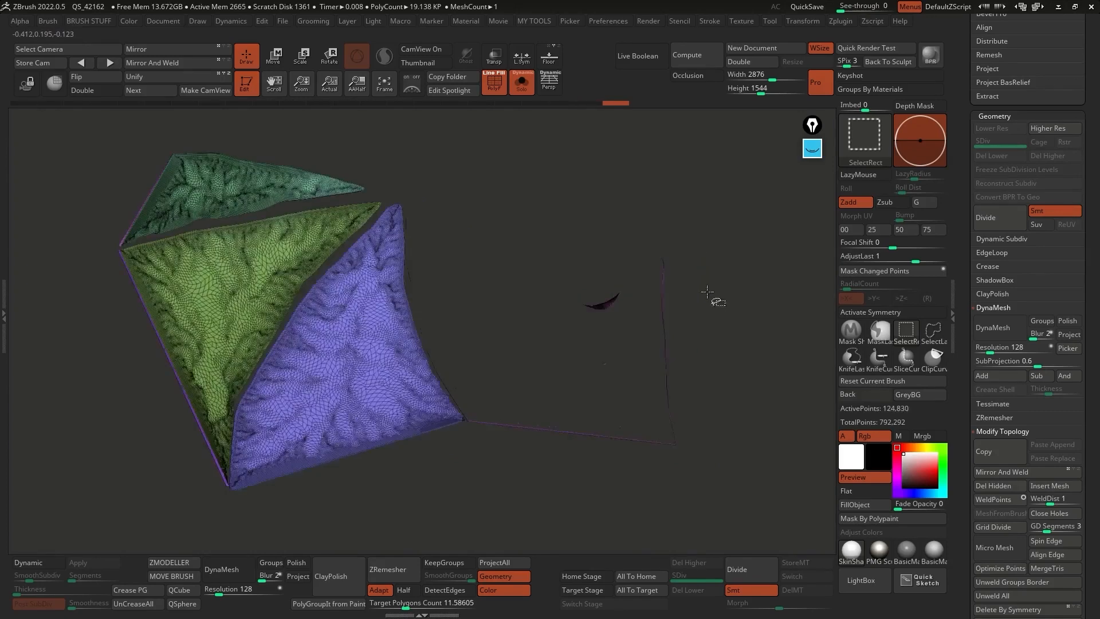
left_click(379, 359, "ctrl+shift")
left_click(261, 283, "ctrl+shift")
left_click(206, 189, "ctrl+shift")
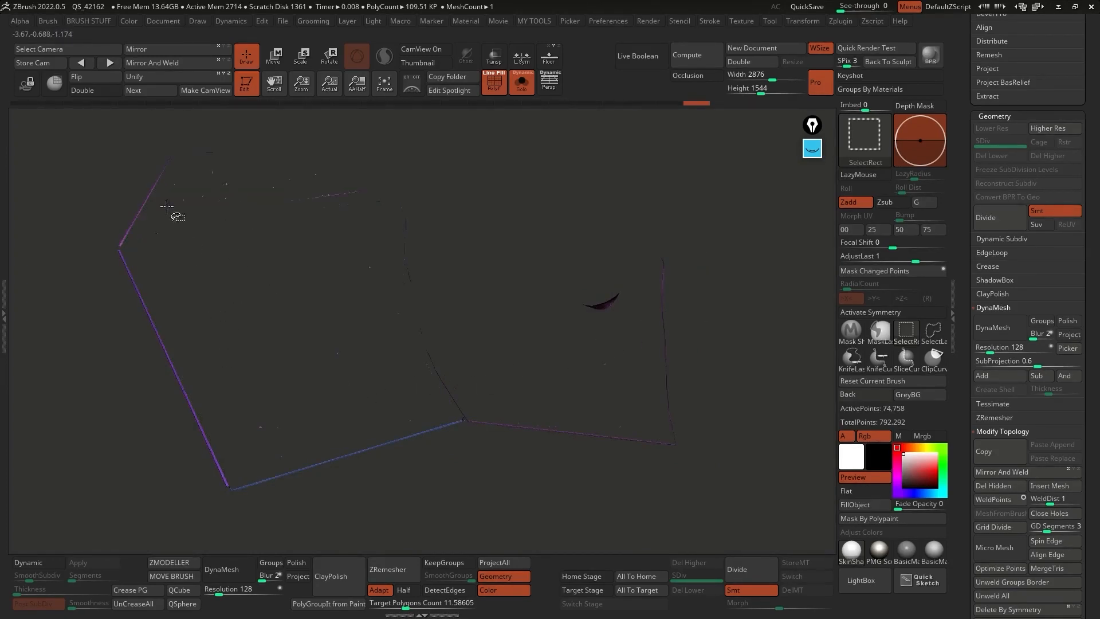
Turn on Double in the Display Properties so the remaining back faces are drawn on both sides
left_click(89, 91)
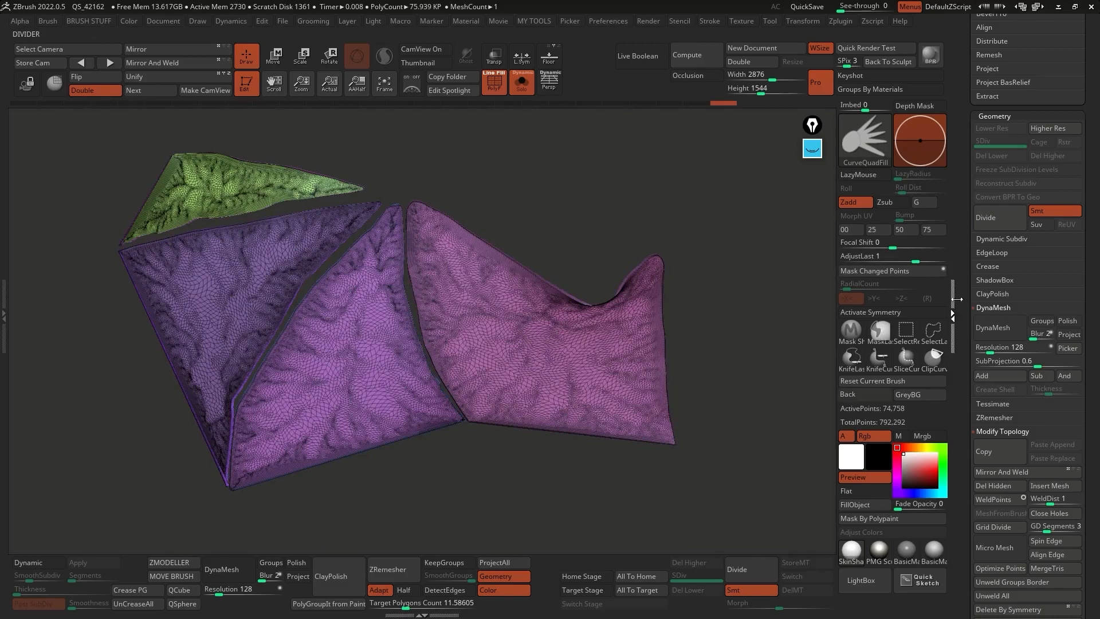
left_click(954, 254)
left_click_drag(964, 406, 980, 240)
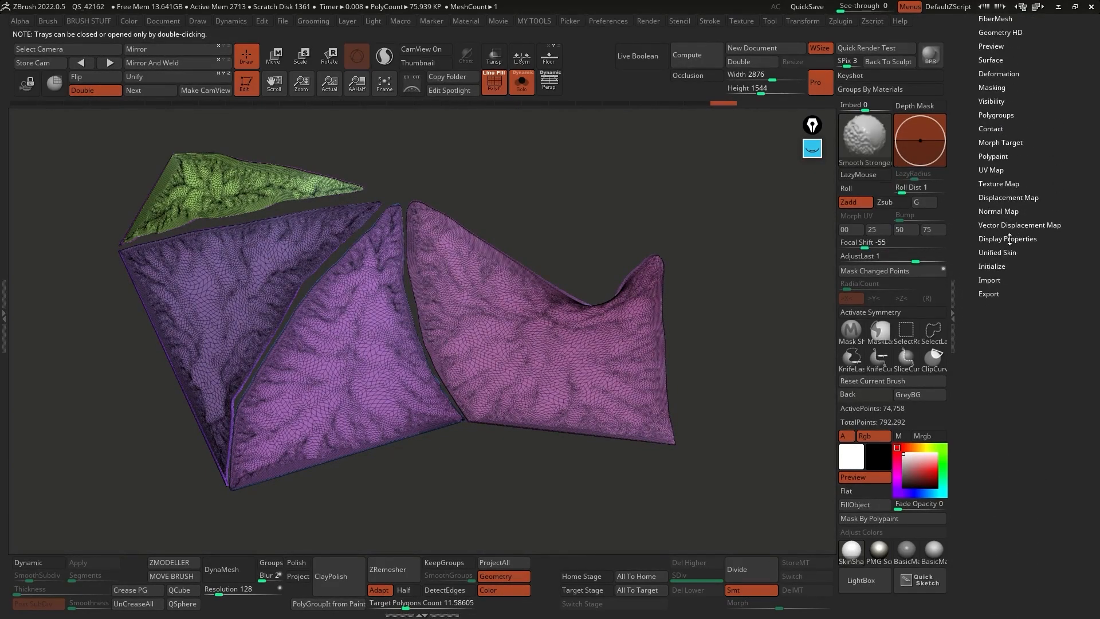
left_click(1008, 239)
left_click(1004, 277)
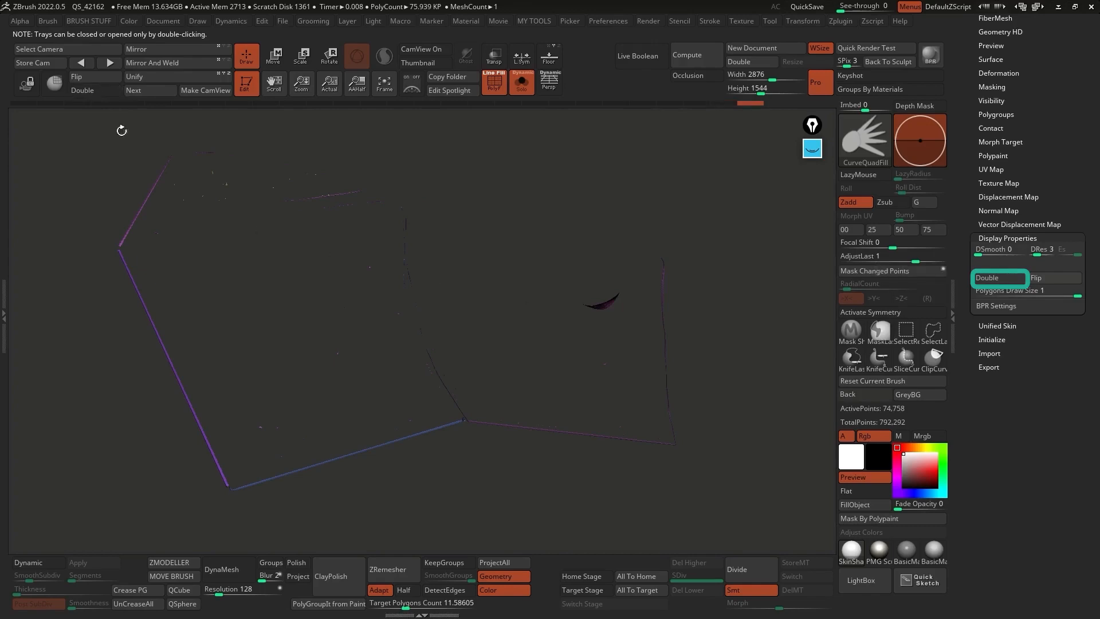
left_click(1008, 277)
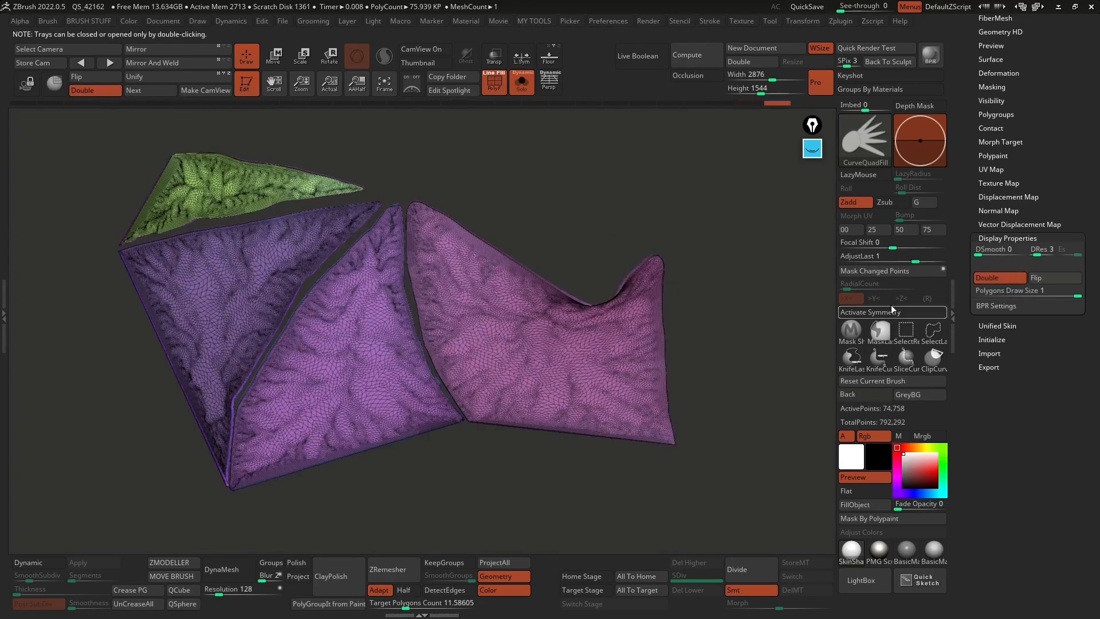
Invert the visibility to show only the membranes' front faces and delete the hidden back and edge faces
left_click_drag(712, 309, 690, 293)
scroll(965, 299, "up", 10)
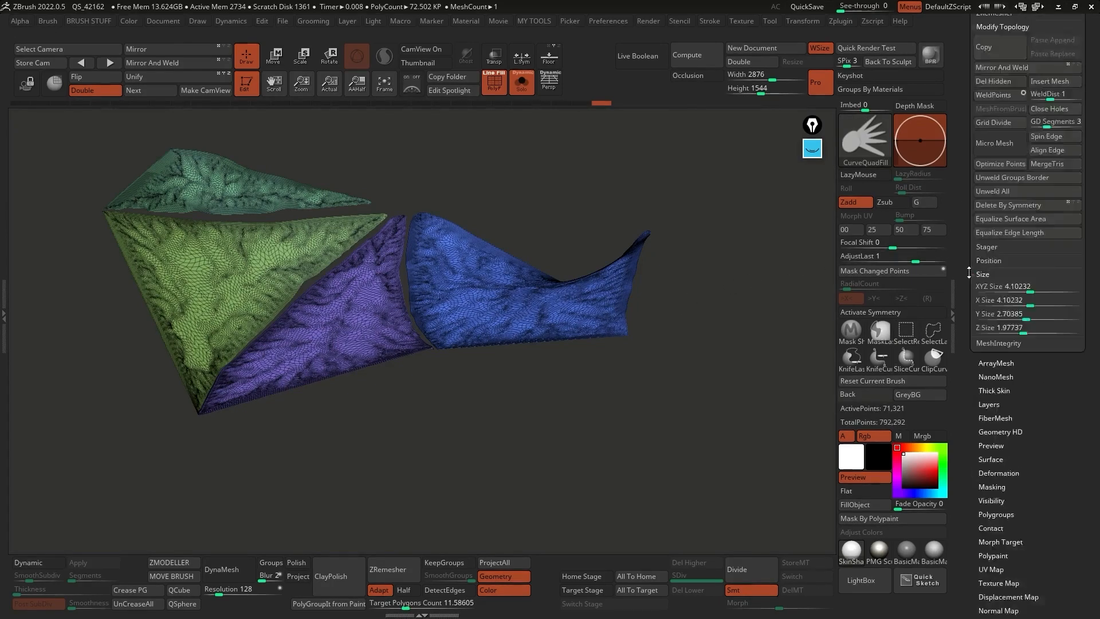
scroll(965, 299, "up", 5)
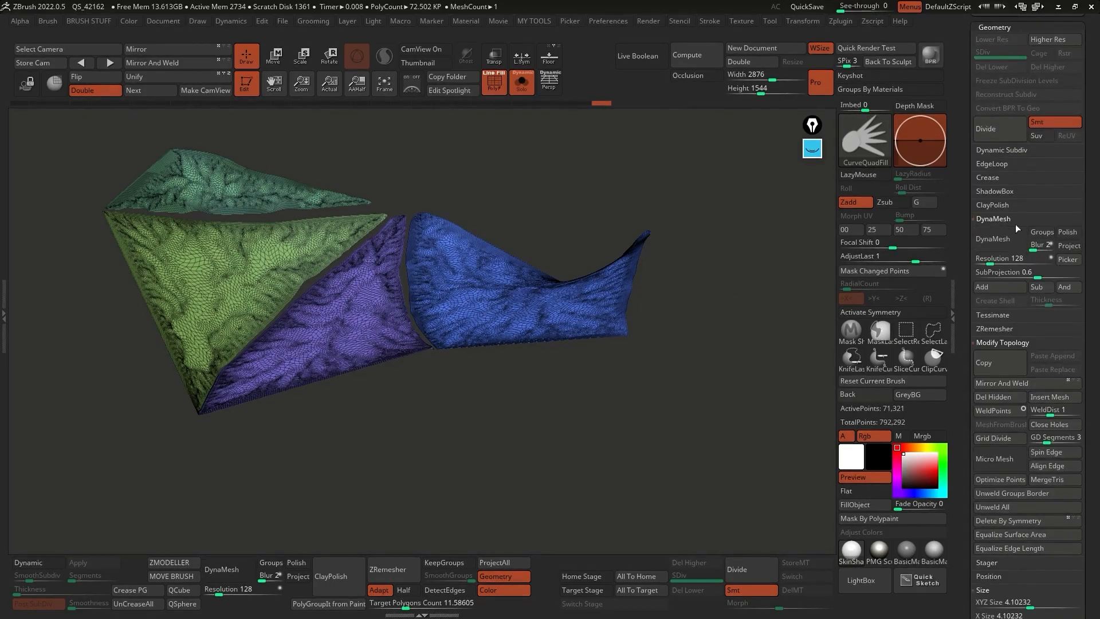
left_click(1001, 397)
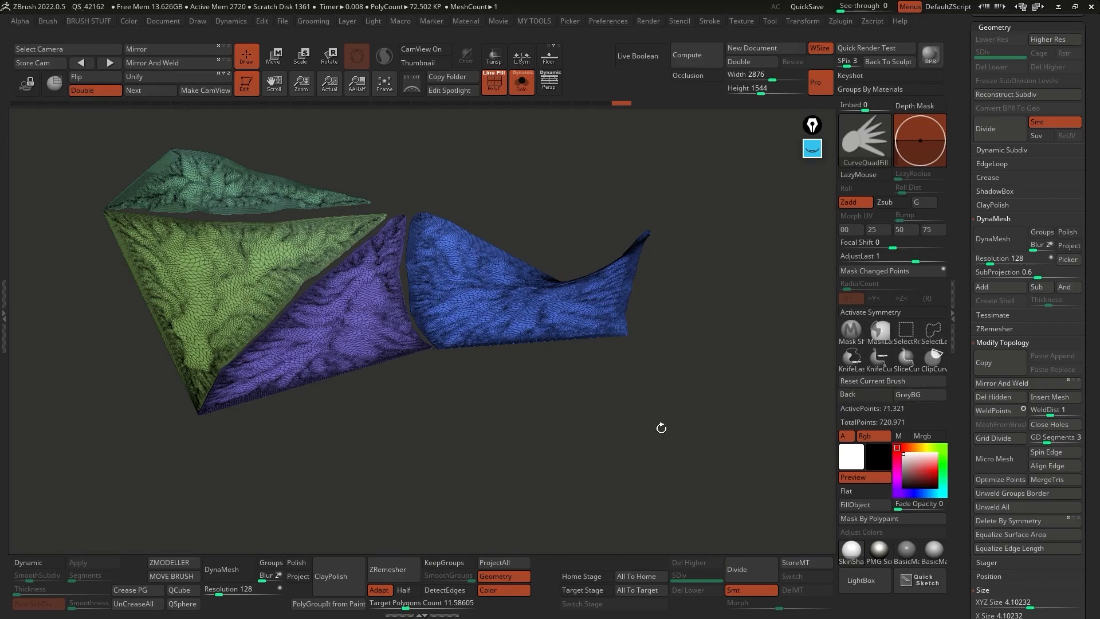
Check the single-sided membranes against the creature's body, and return to the isolated PolyFrame view
left_click_drag(587, 404, 607, 450)
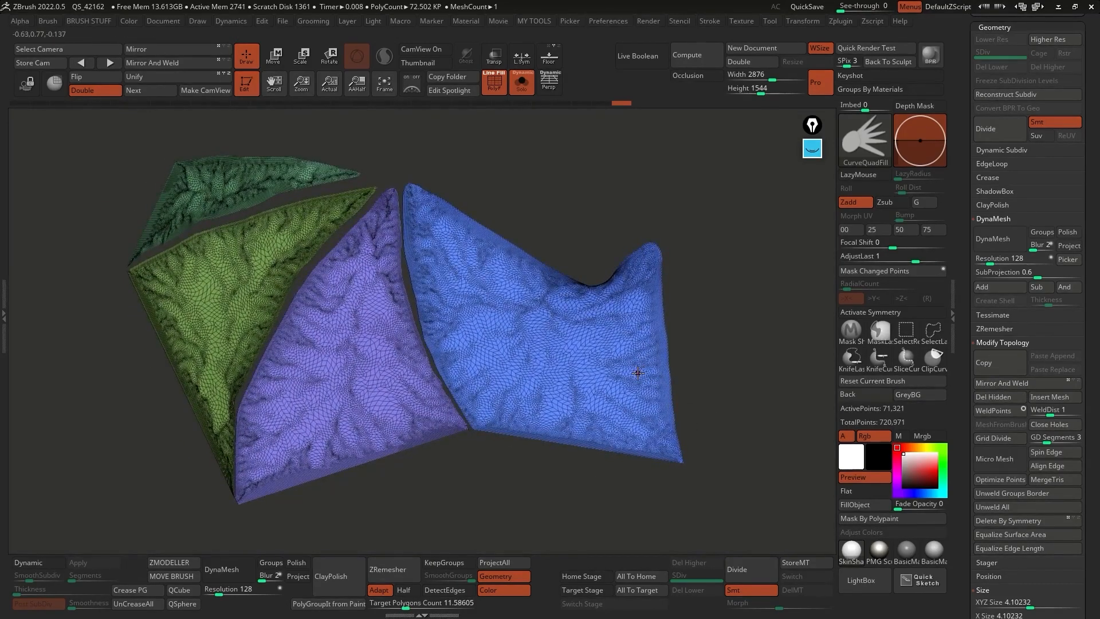
key("shift+f")
key("shift+ctrl+s")
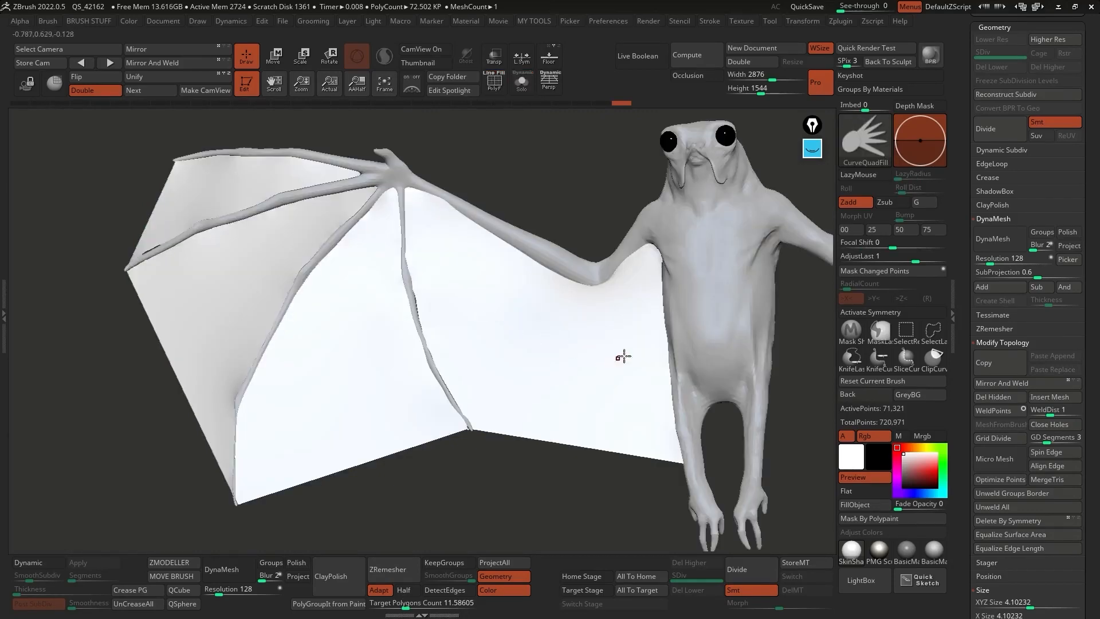
key("shift+f")
key("shift+ctrl+s")
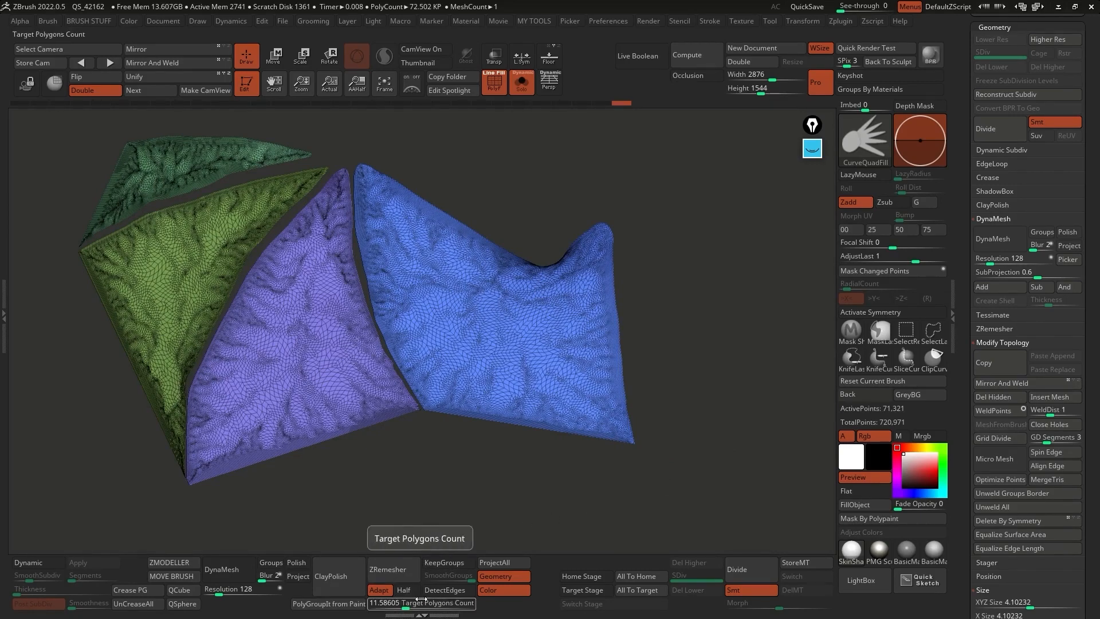
Remesh the membranes using ZRemesher with a Target Polygons Count of 15.35755
left_click_drag(961, 399, 960, 419)
left_click(995, 348)
left_click_drag(960, 348, 960, 333)
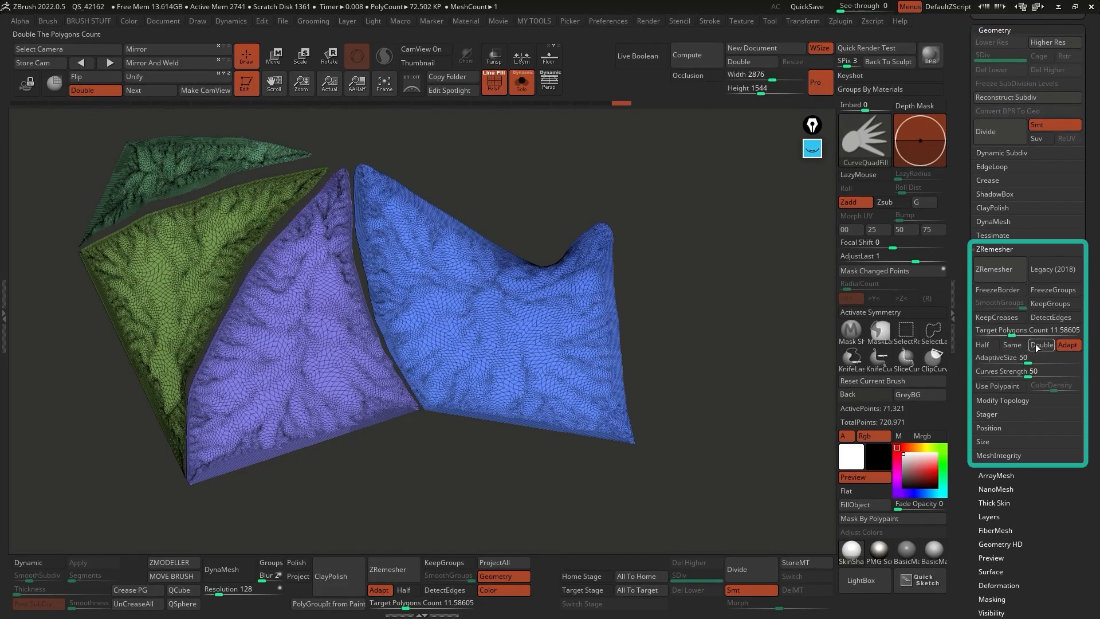
left_click_drag(1013, 333, 1014, 333)
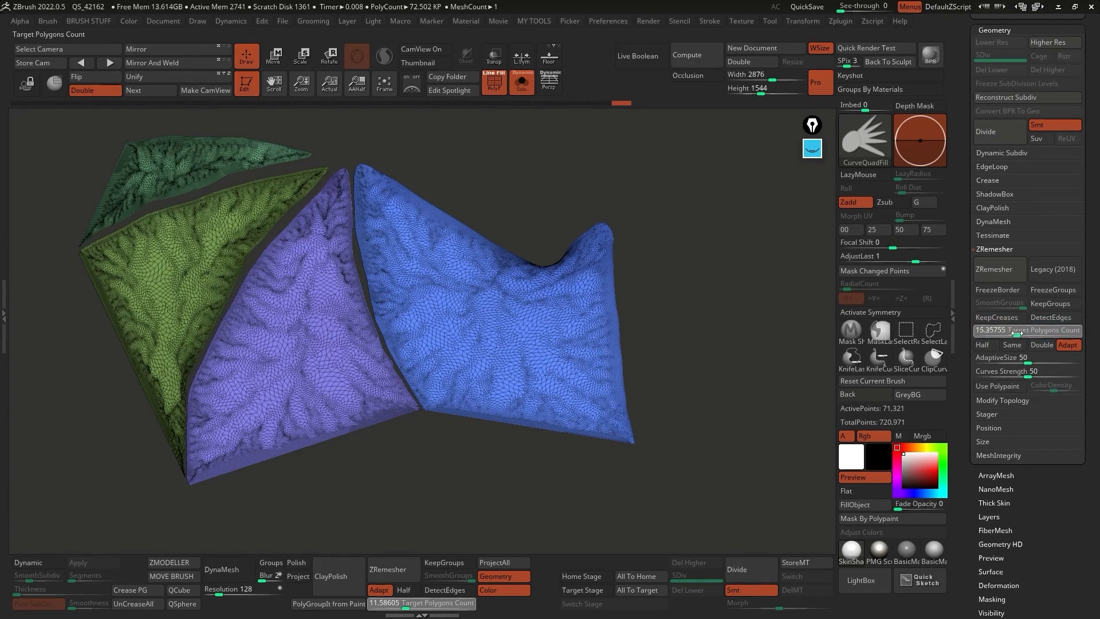
left_click(1016, 334)
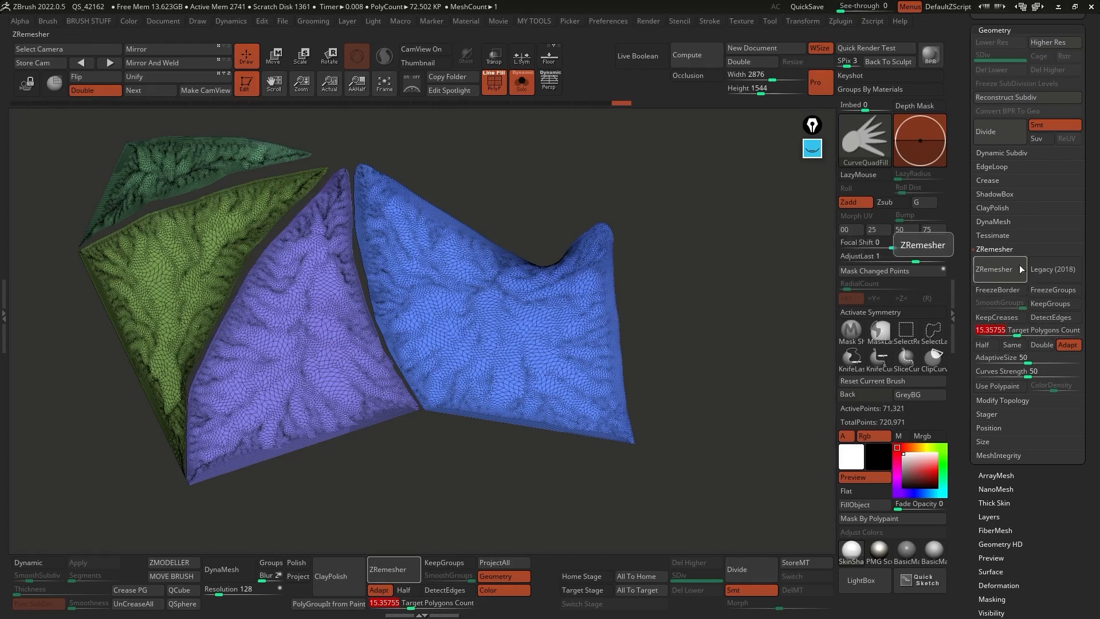
left_click(998, 263)
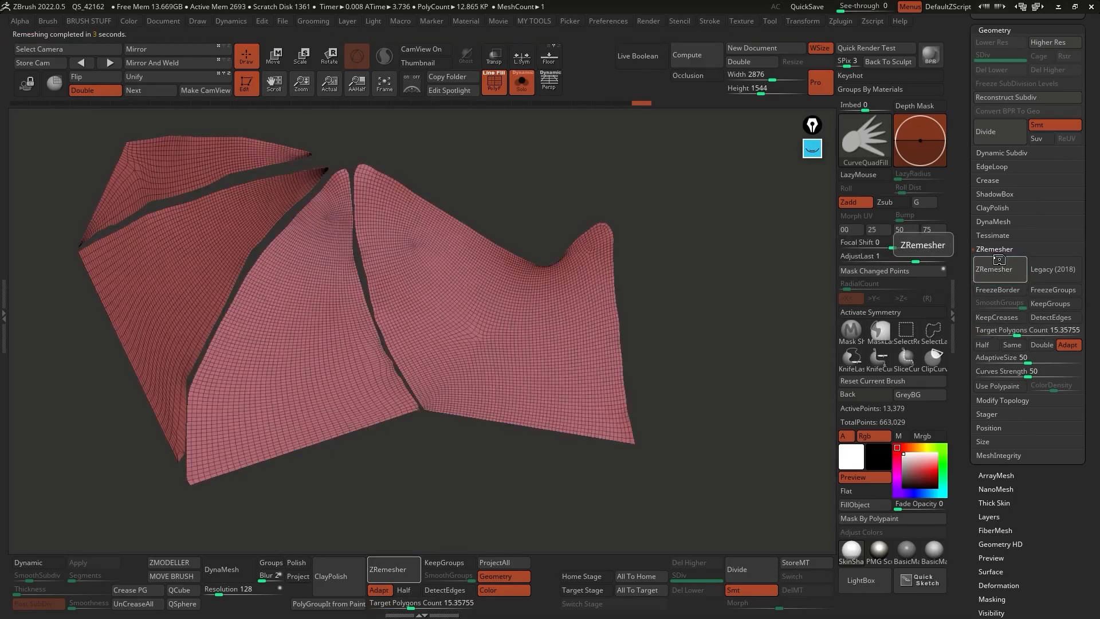
Smooth the jagged outlines of the remeshed membranes using the Polish By Features deformation
left_click_drag(692, 330, 684, 301)
left_click_drag(1027, 488, 1024, 362)
left_click(1002, 274, "shift")
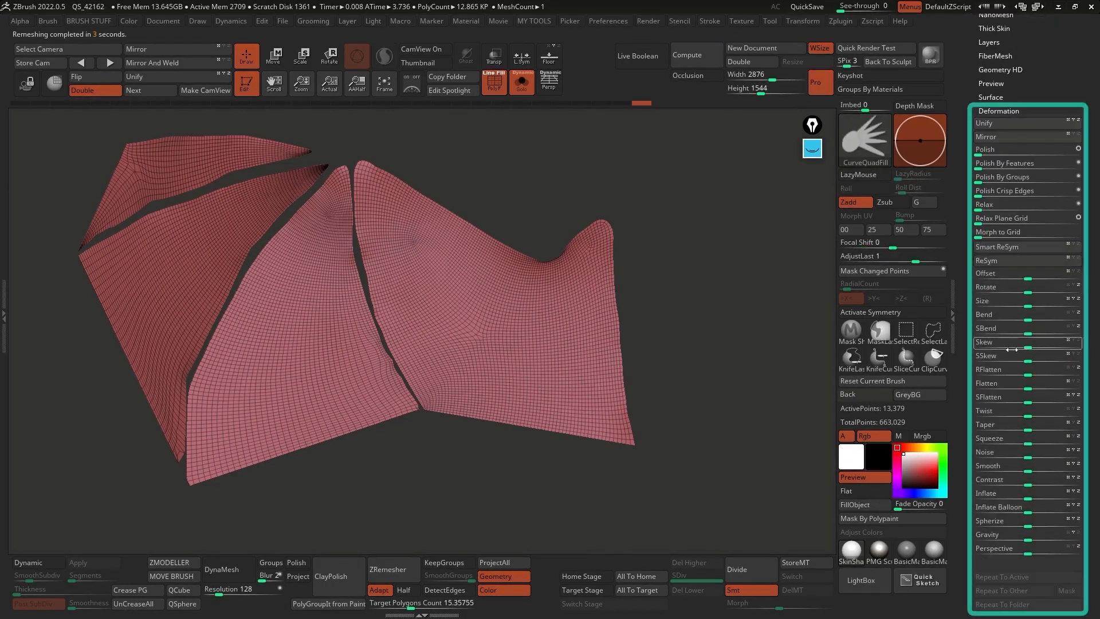
scroll(976, 443, "down", 1)
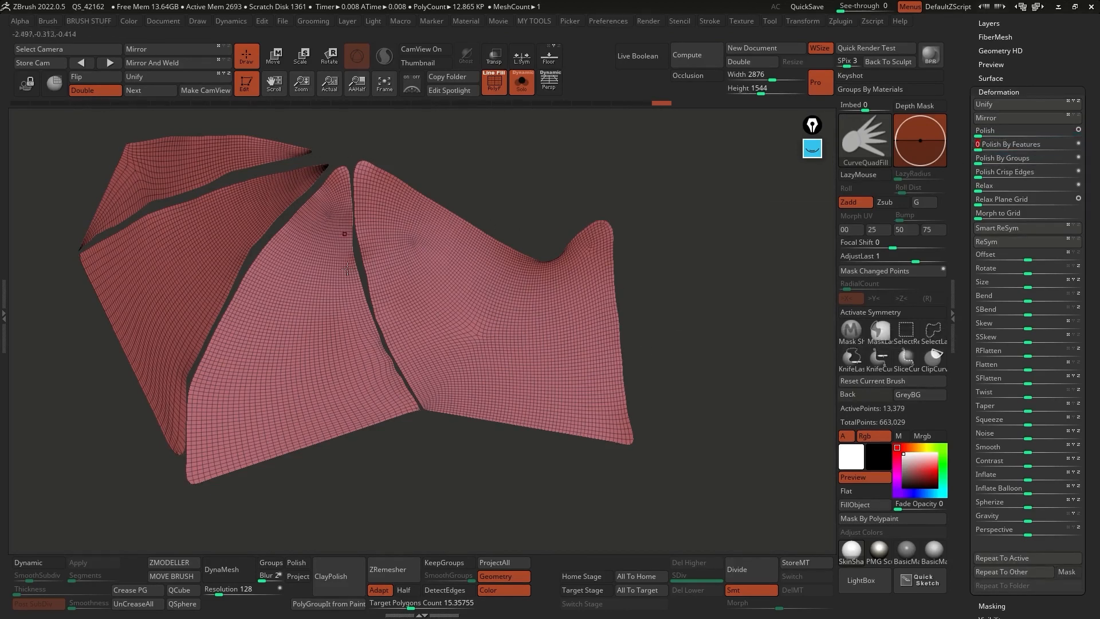
left_click(1022, 157)
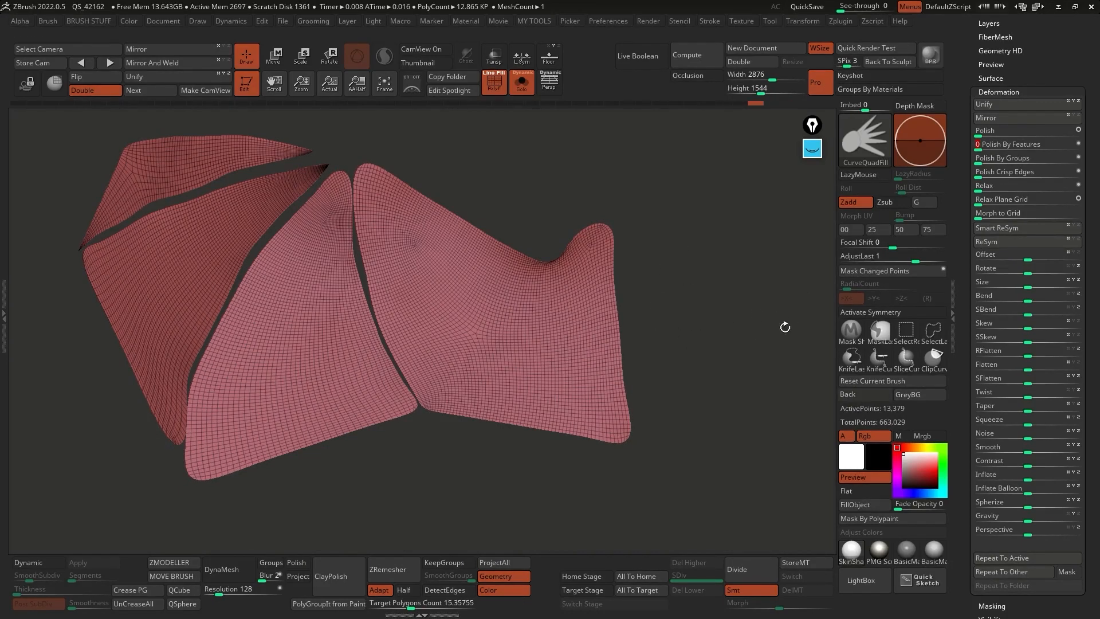
Enable Half in the ZRemesher settings and remesh the membranes twice to reduce their polygon density
scroll(959, 194, "up", 10)
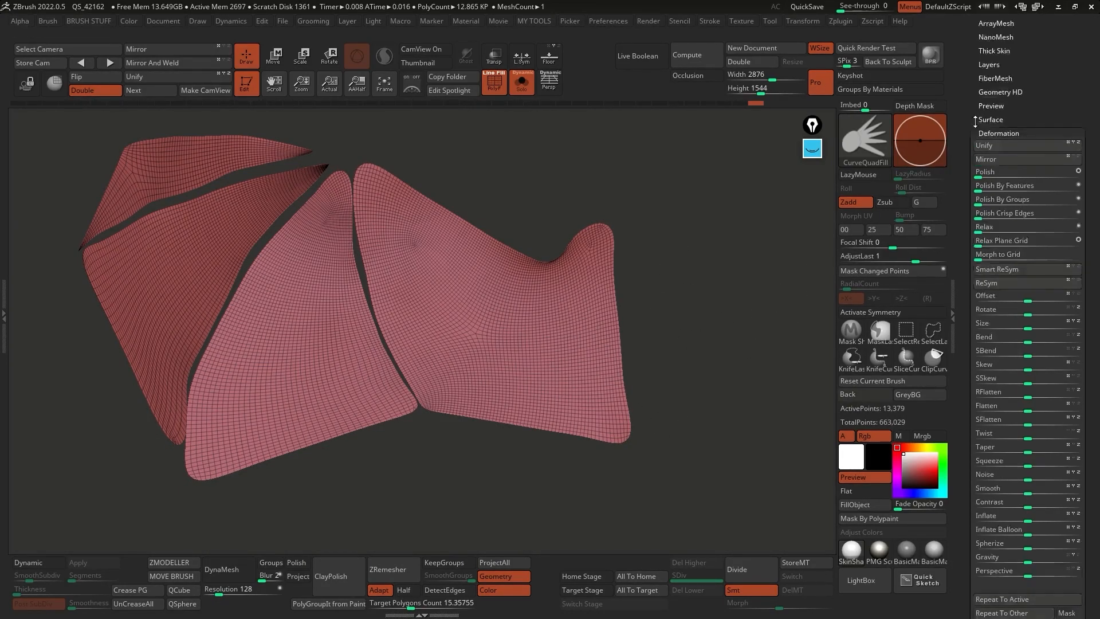
scroll(958, 194, "up", 2)
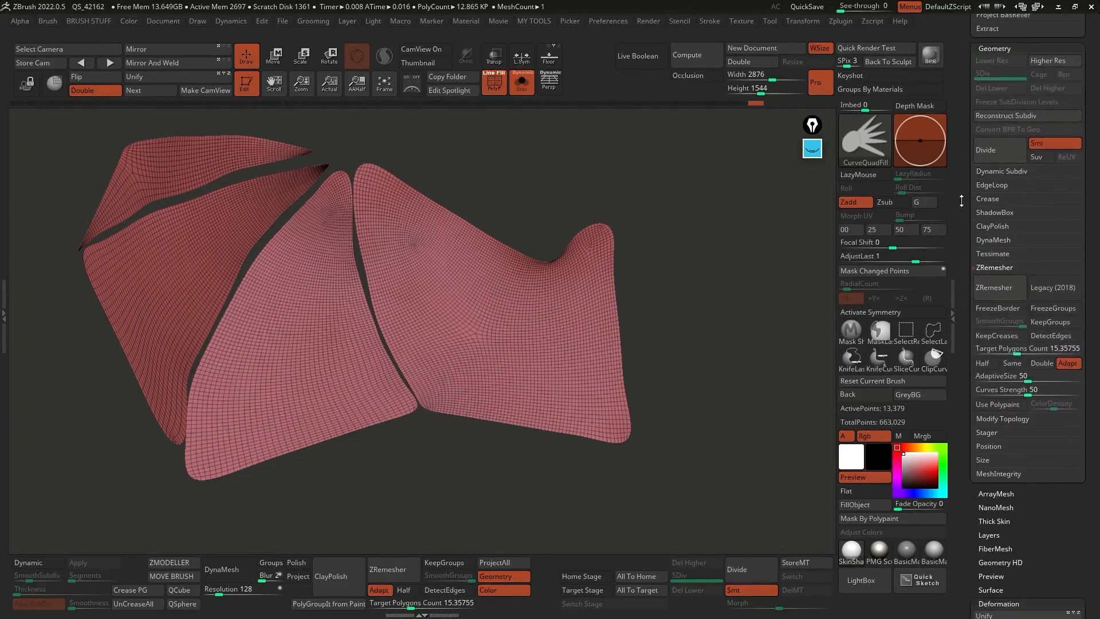
left_click(983, 363)
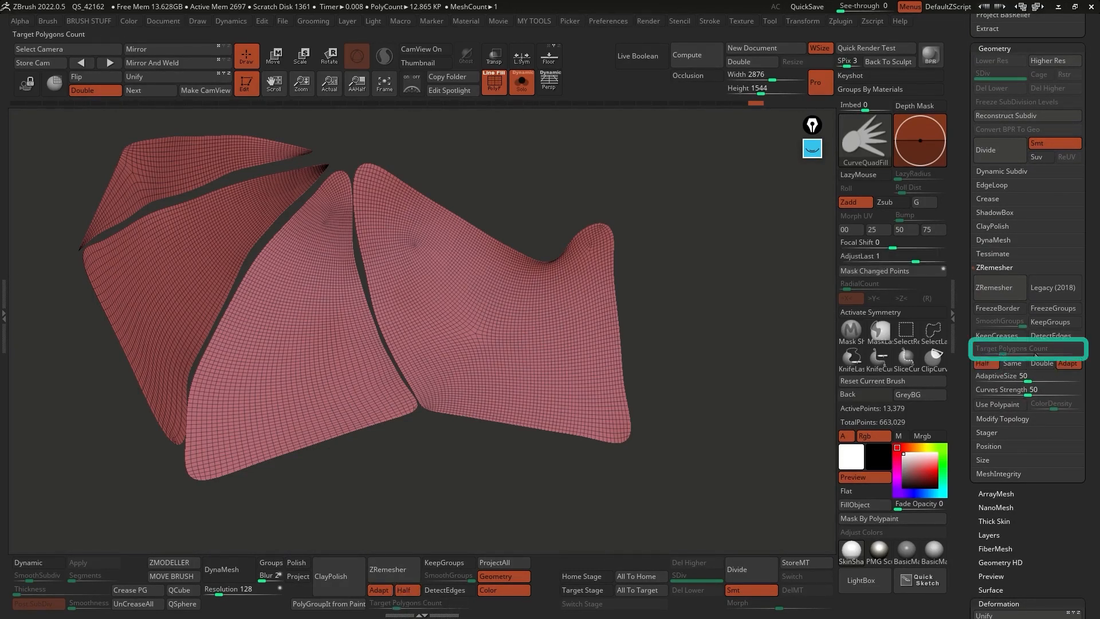
left_click(1000, 287)
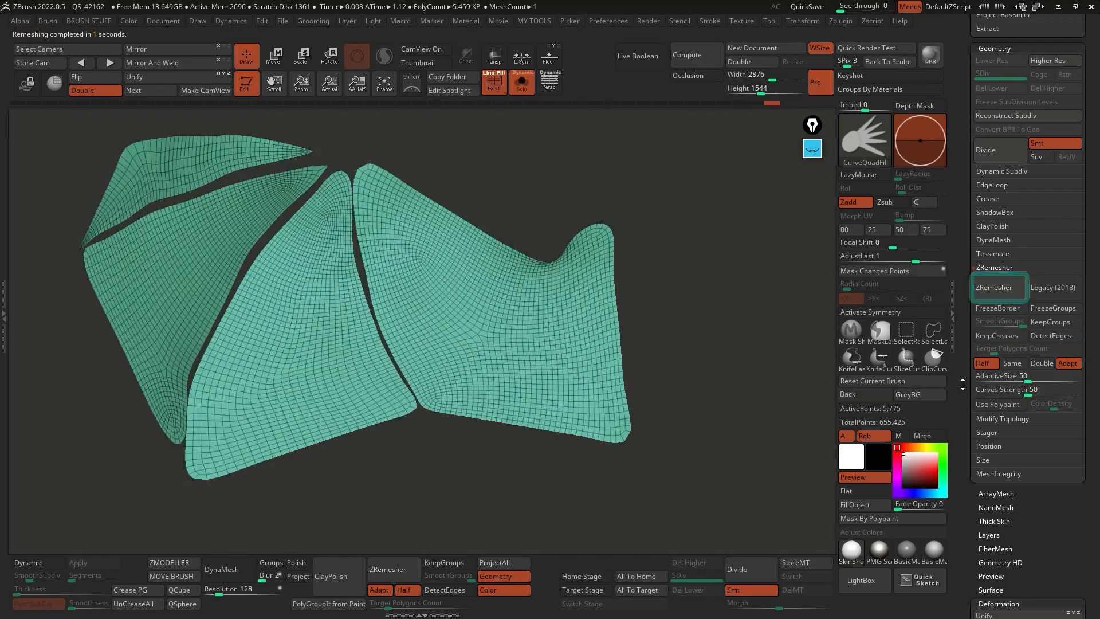
left_click(1000, 287)
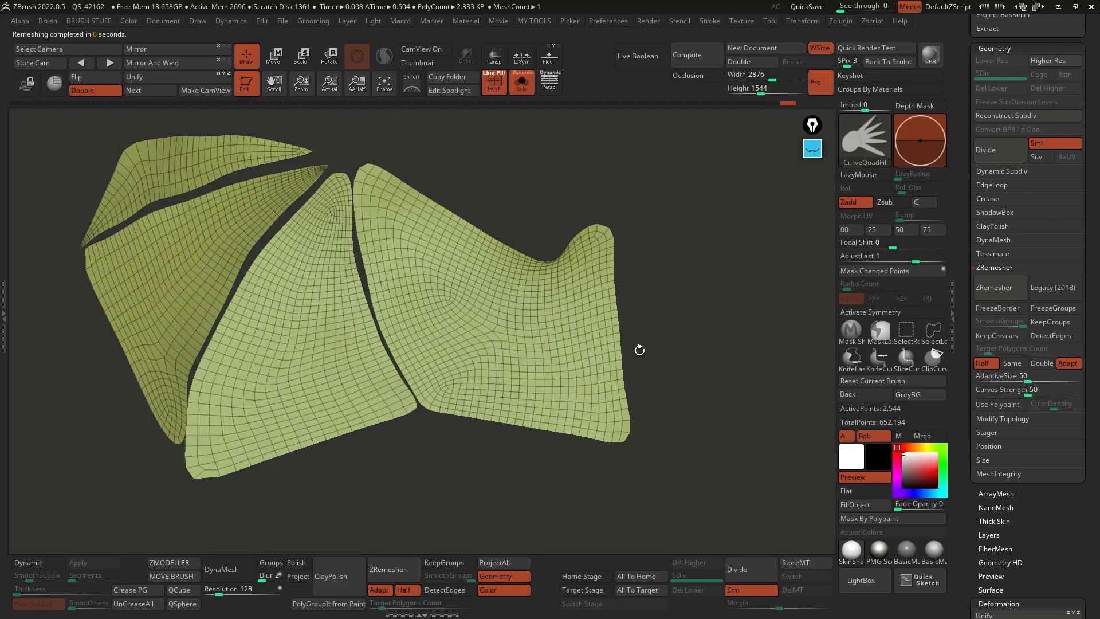
Undo the latest ZRemesher passes to restore the denser wing membranes
key("ctrl+z")
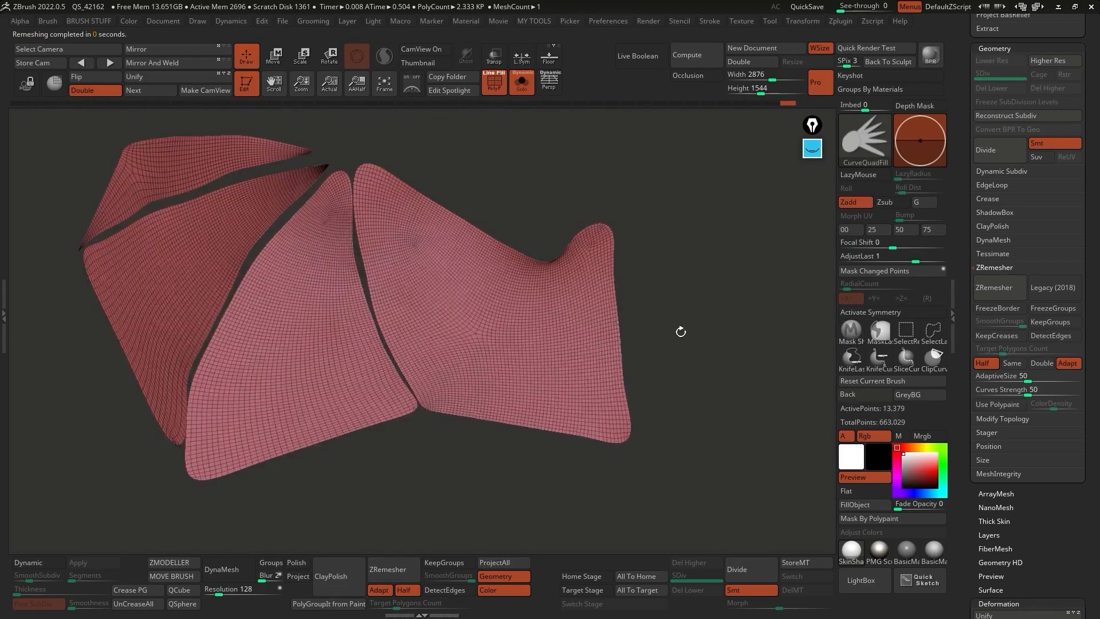
key("ctrl+z")
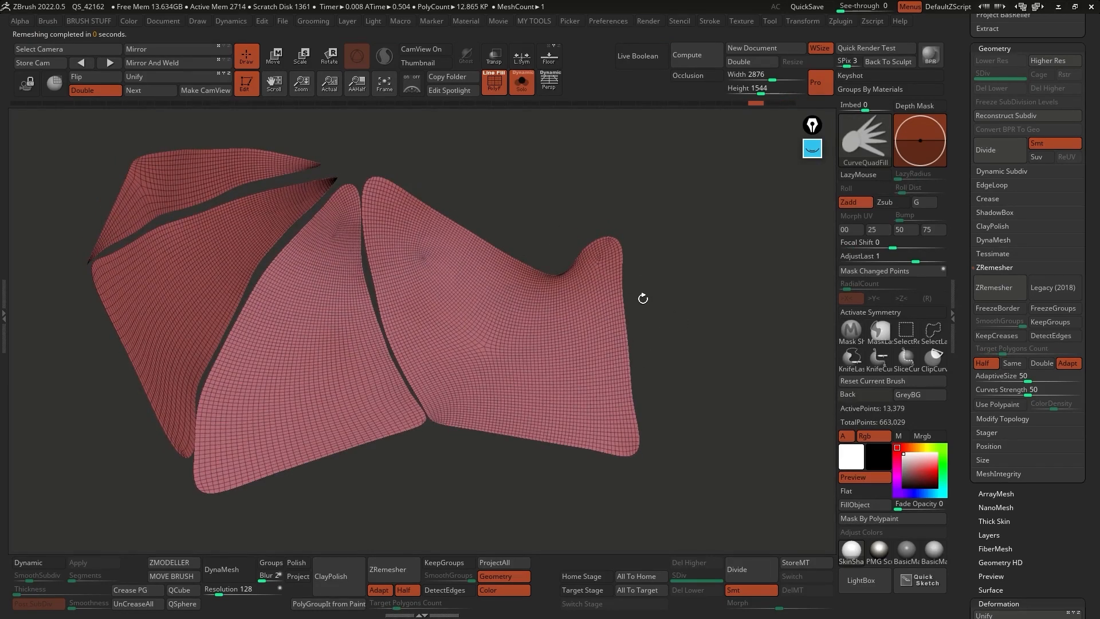
Switch to the Move brush and enable AccuCurve in its curve settings
left_click(844, 163)
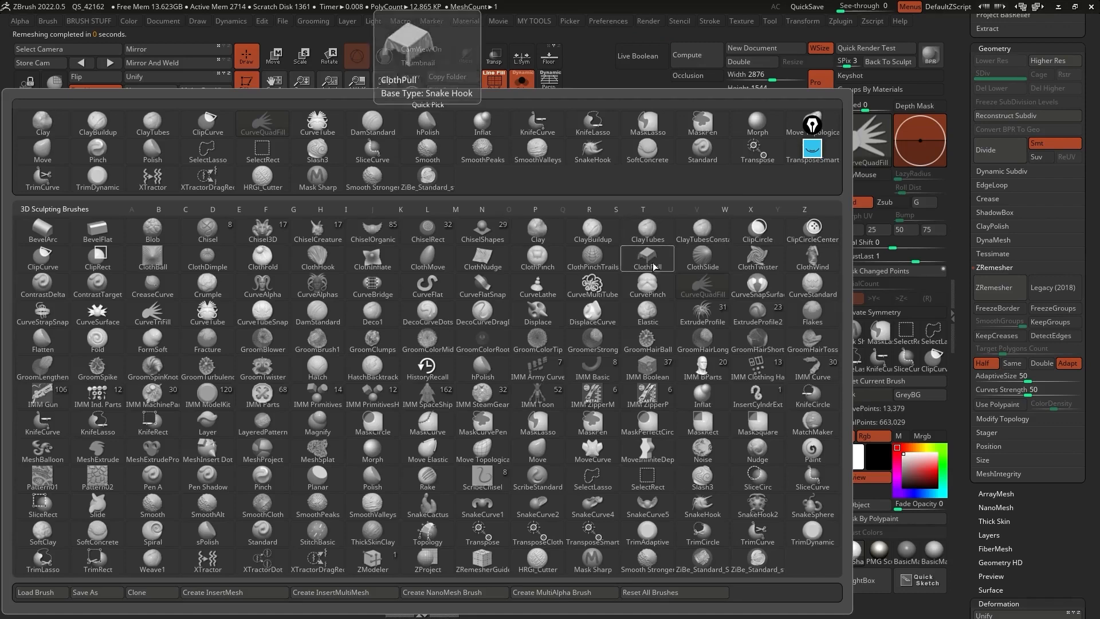
left_click(456, 212)
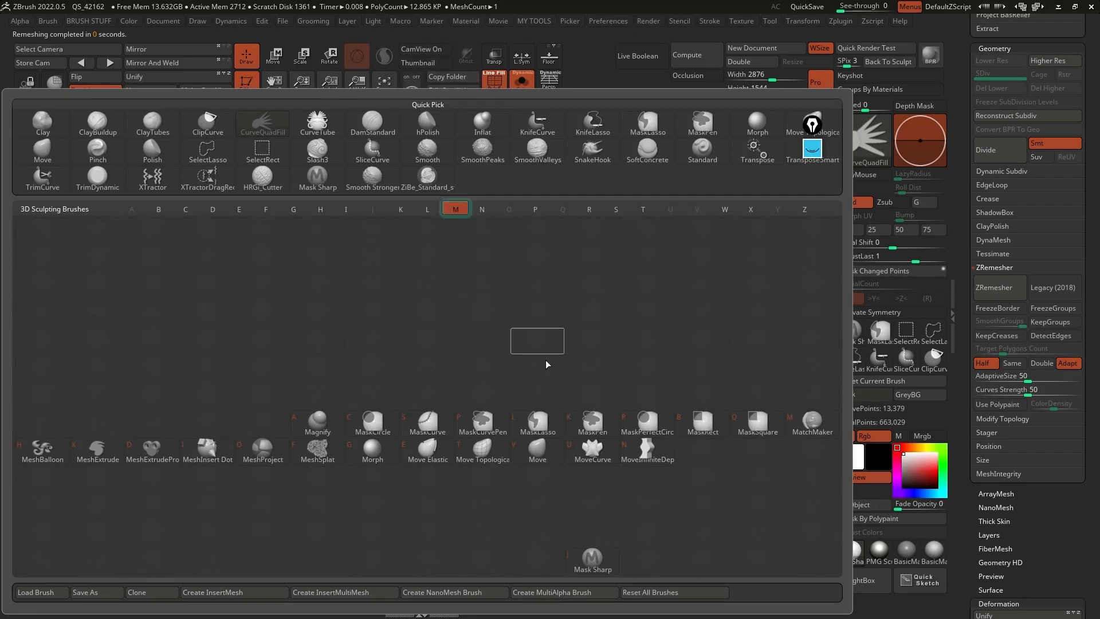
left_click(537, 450)
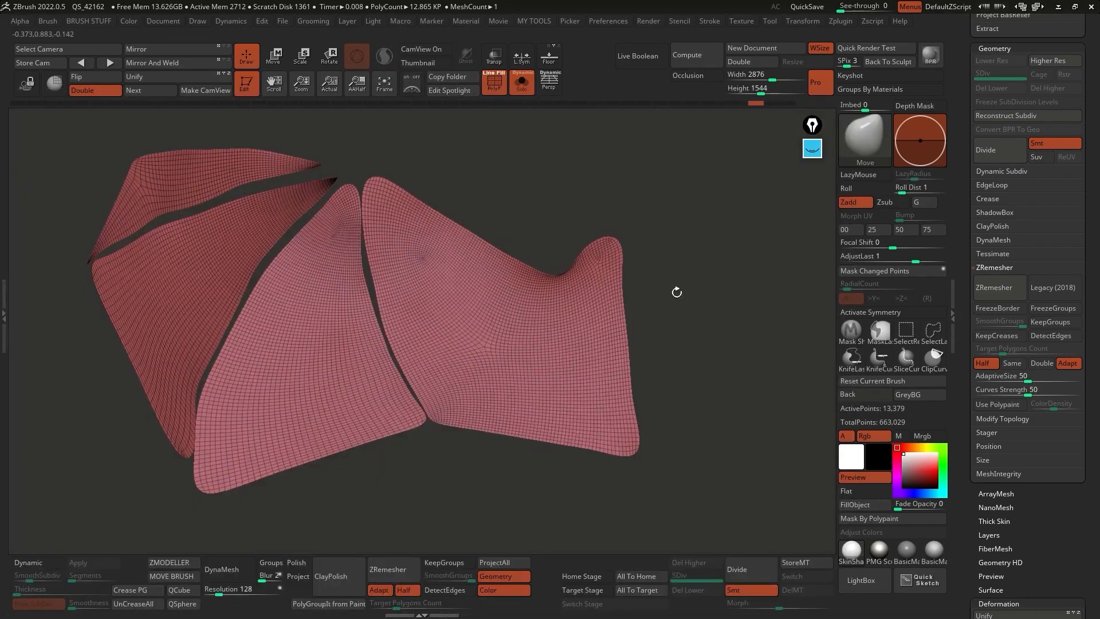
left_click(47, 24)
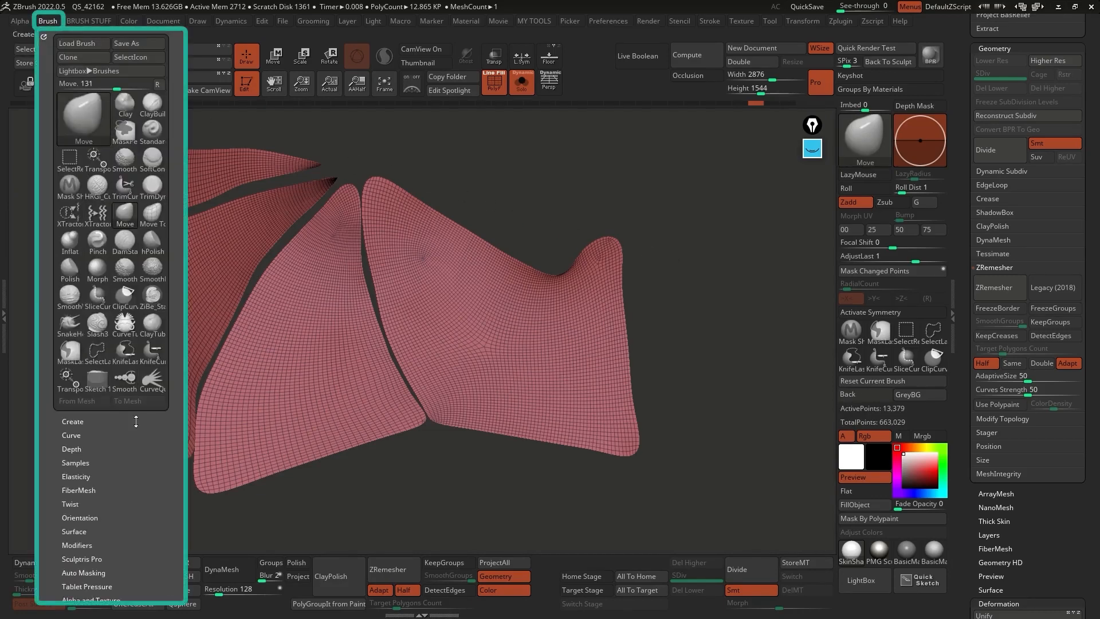
left_click_drag(140, 460, 140, 416)
left_click(74, 390, "shift")
left_click(80, 416)
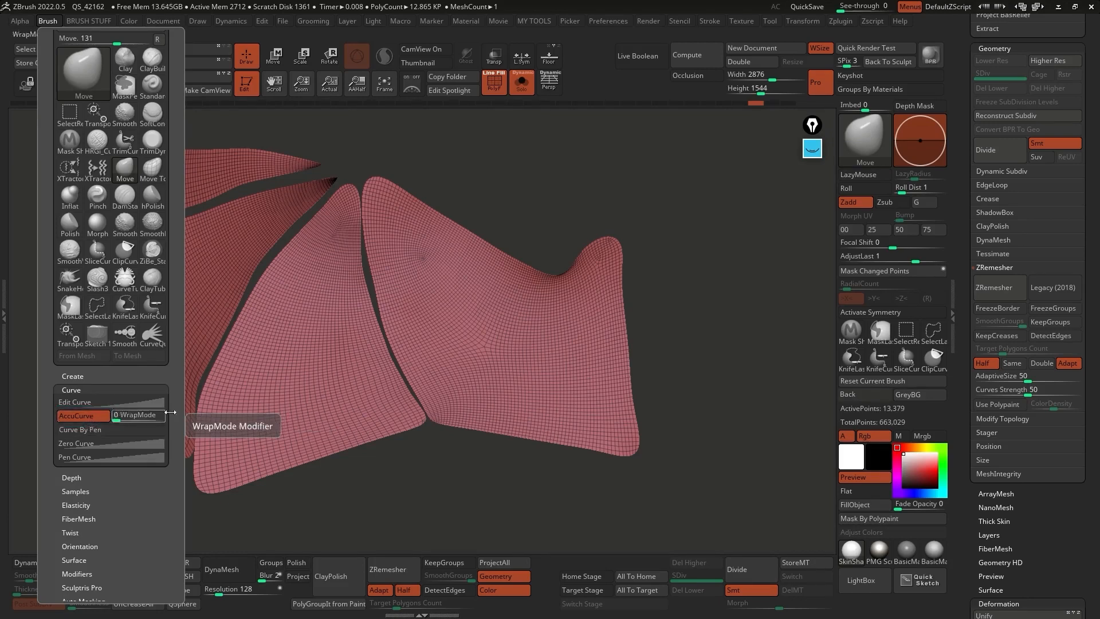
Show the membranes together with the creature's body, with PolyFrame off and a basic grey material
key("space")
left_click_drag(639, 244, 655, 244)
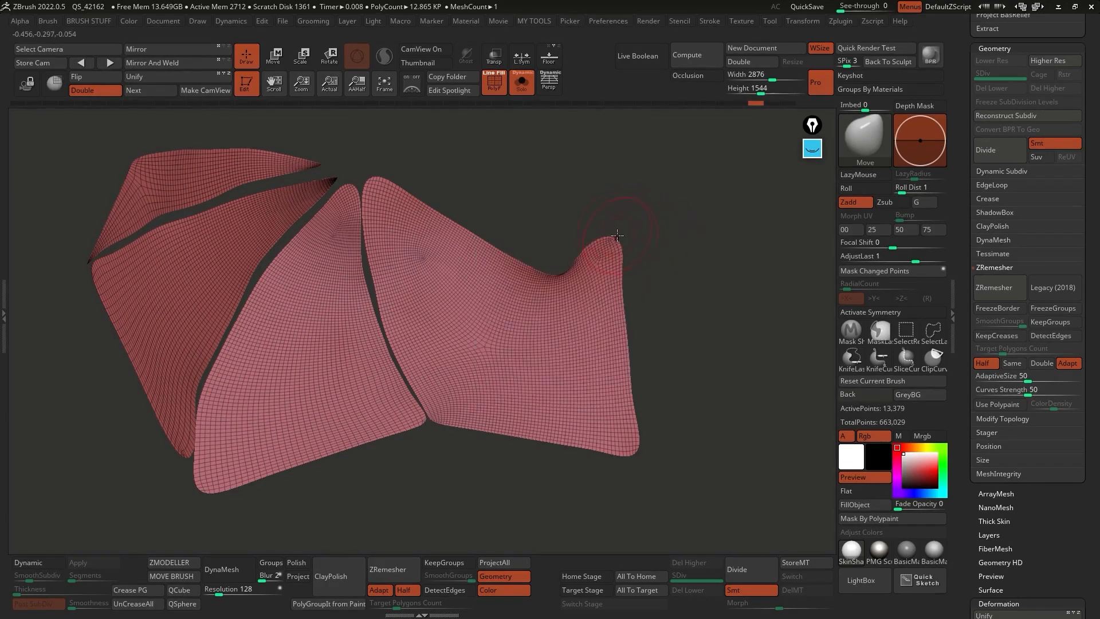
left_click_drag(666, 230, 666, 227)
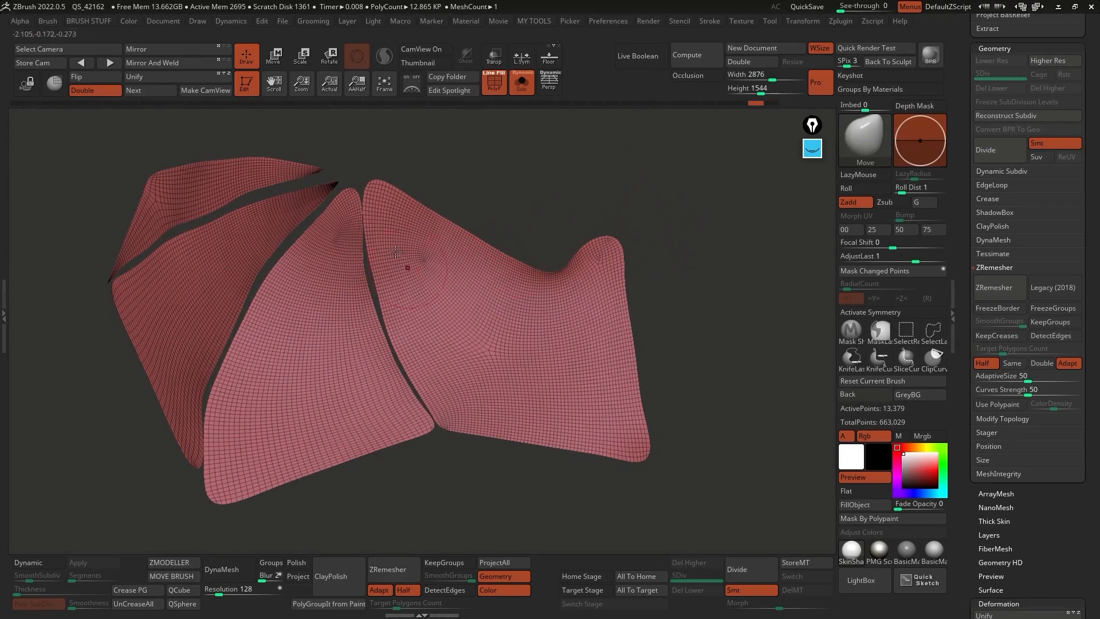
key("alt+s")
mouse_move(621, 219)
right_mouse_down("ctrl")
mouse_move(615, 251)
mouse_move(618, 238)
right_mouse_up("ctrl")
left_click_drag(605, 230, 603, 225)
left_click_drag(512, 269, 412, 236)
right_click_drag(374, 219, 520, 214, "alt")
left_click_drag(395, 182, 394, 178)
key("shift+f")
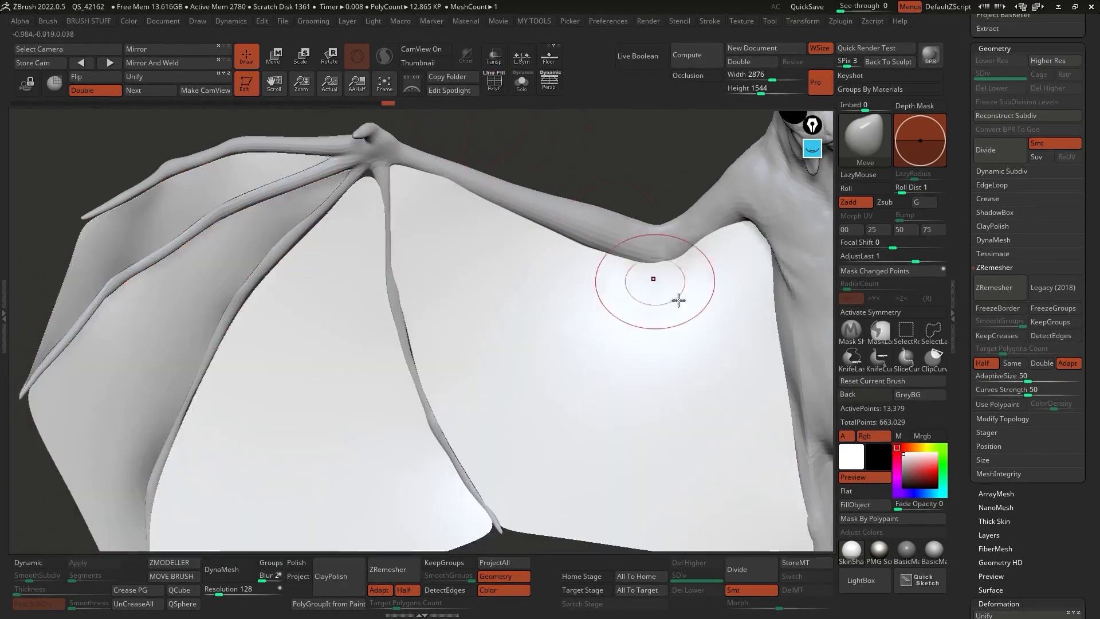
left_click(930, 548)
Try to pull the middle membrane's upper corner into the finger joint with the Move brush, and undo it
right_click_drag(501, 237, 378, 187)
right_click(373, 184)
left_click_drag(373, 180, 362, 165)
right_click(367, 173)
key("ctrl+z")
key("alt+s")
key("ctrl+z")
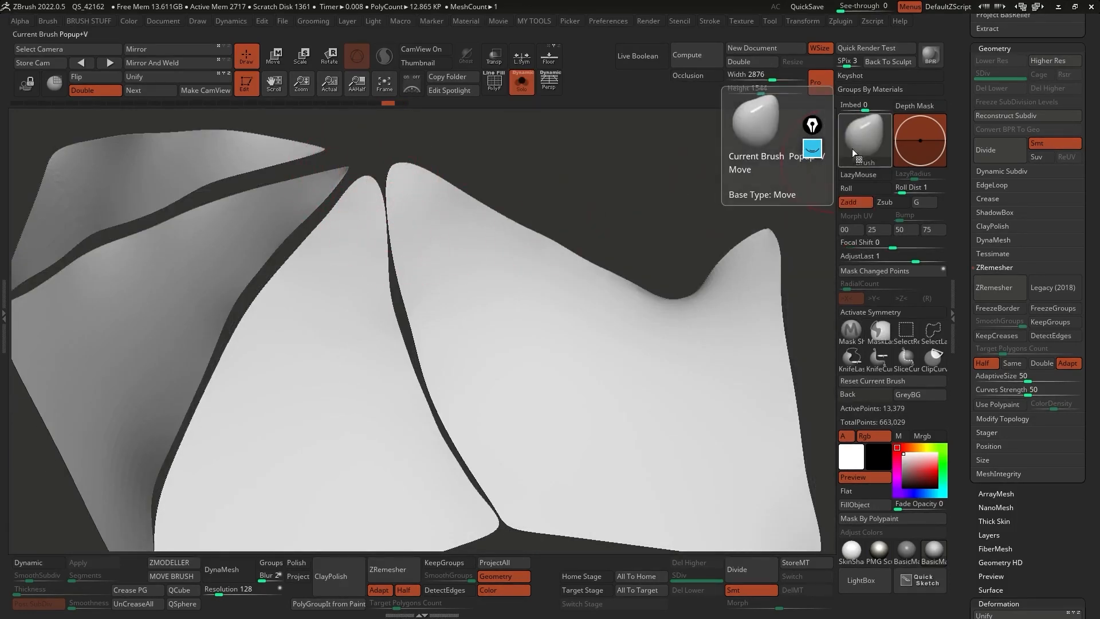
Switch to the Move Topological brush, test it on a membrane's upper corner, and undo the test stroke
left_click(863, 143)
left_click(456, 210)
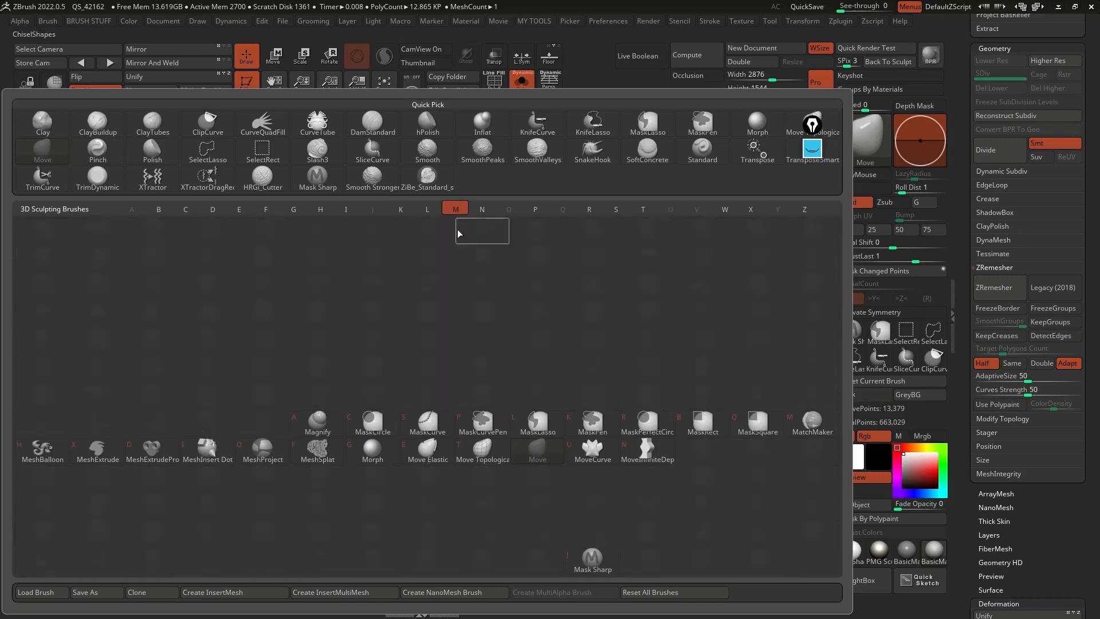
left_click(483, 452)
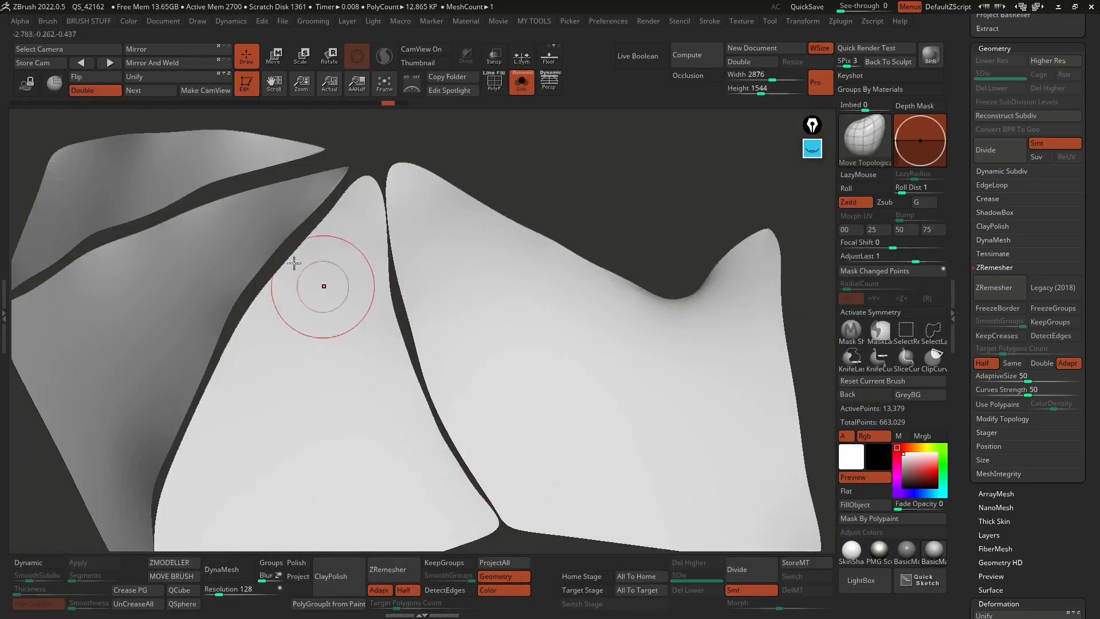
left_click(47, 21)
left_click_drag(347, 173, 359, 183)
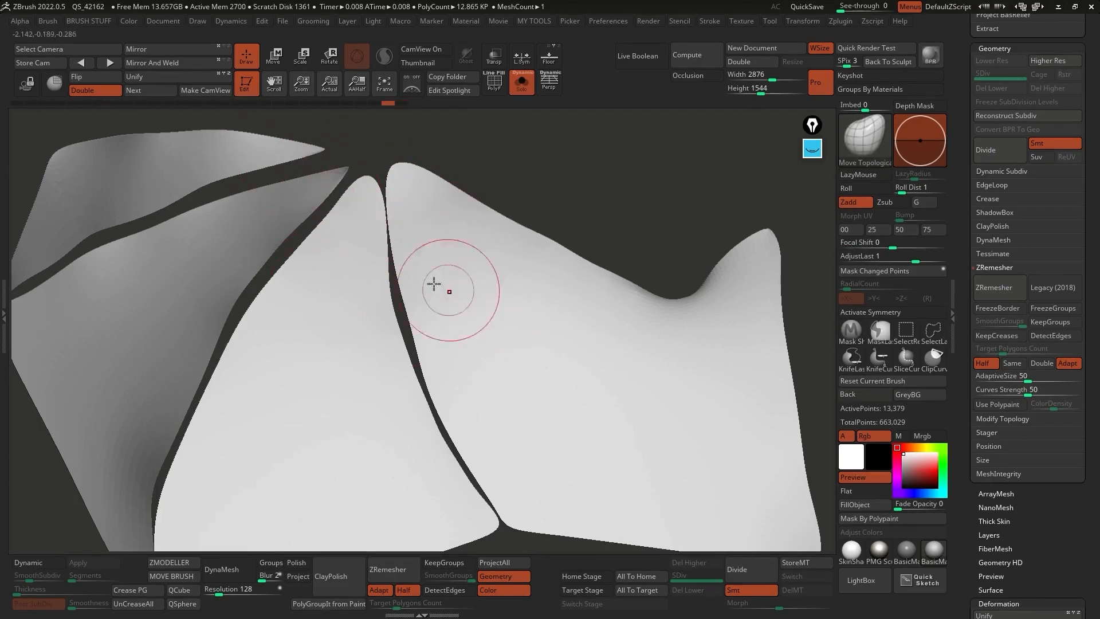
key("ctrl+z")
key("alt+s")
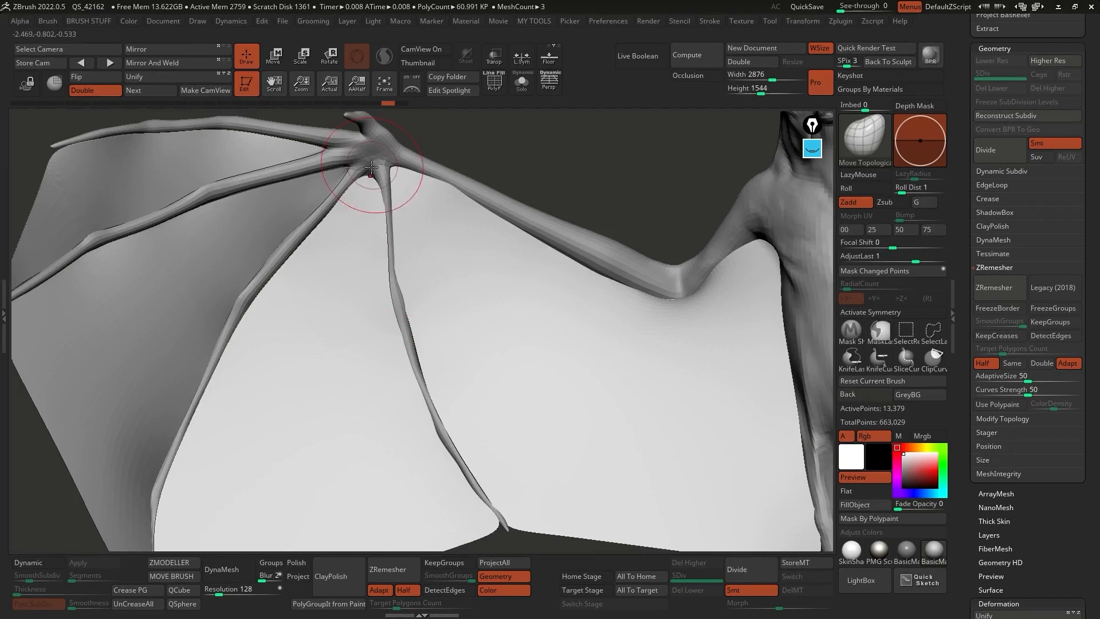
Pull the membranes' upper corners and outer edges in to meet the wing joint and finger bones
left_click_drag(368, 159, 364, 163)
right_click_drag(370, 157, 362, 150)
mouse_move(276, 257)
left_mouse_down()
mouse_move(269, 250)
mouse_move(289, 239)
left_mouse_up()
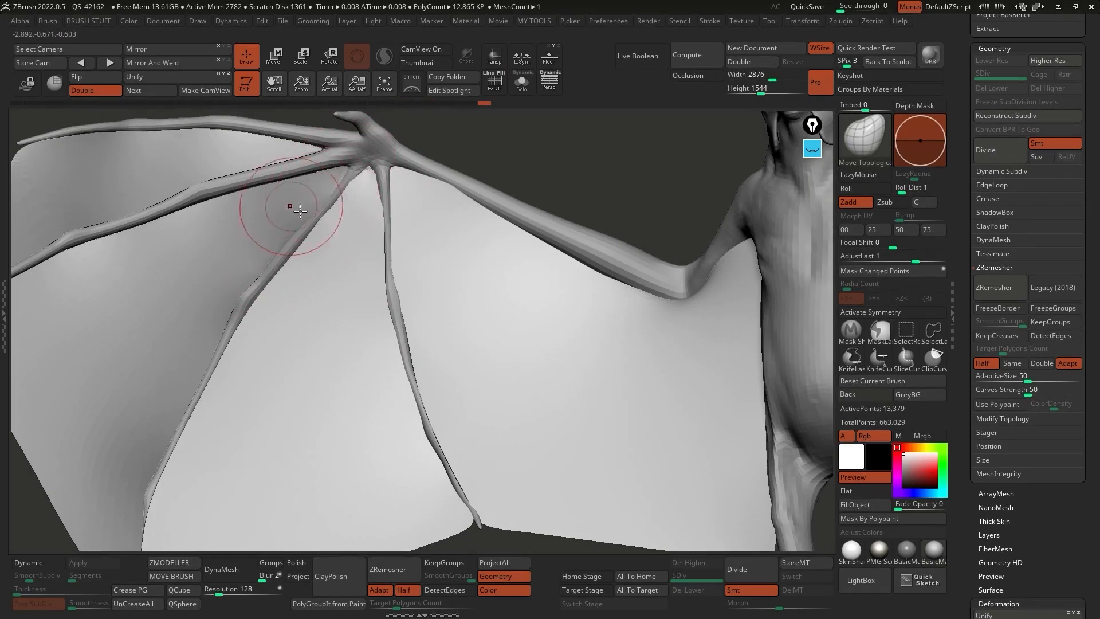
right_click_drag(287, 204, 447, 174)
mouse_move(416, 183)
left_mouse_down()
mouse_move(213, 250)
mouse_move(90, 336)
left_mouse_up()
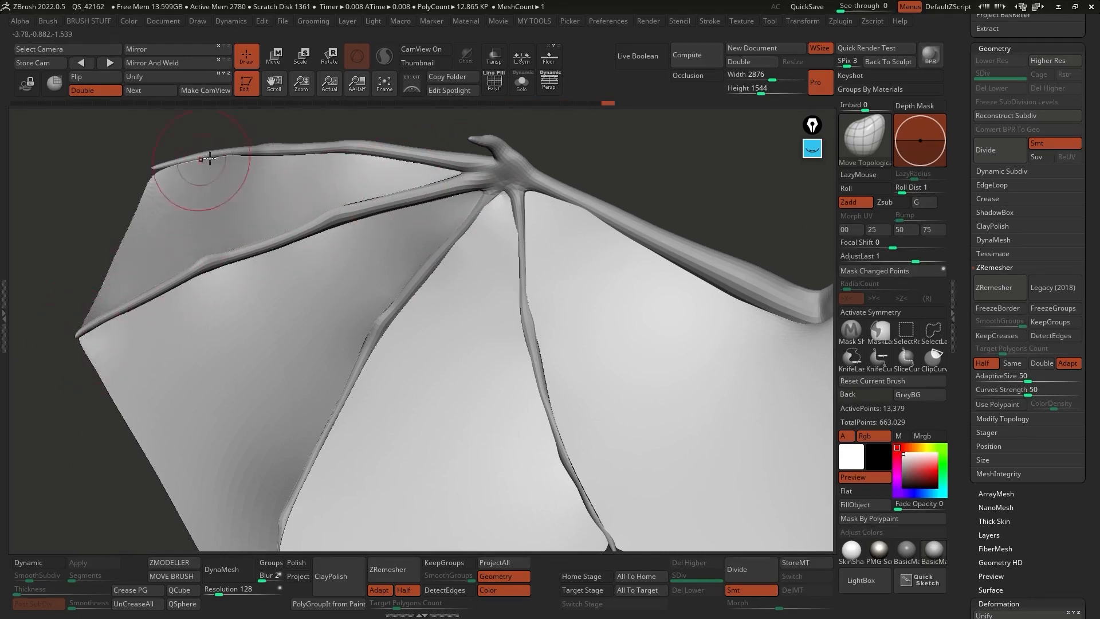
left_click_drag(264, 153, 201, 158)
right_click_drag(207, 119, 201, 117)
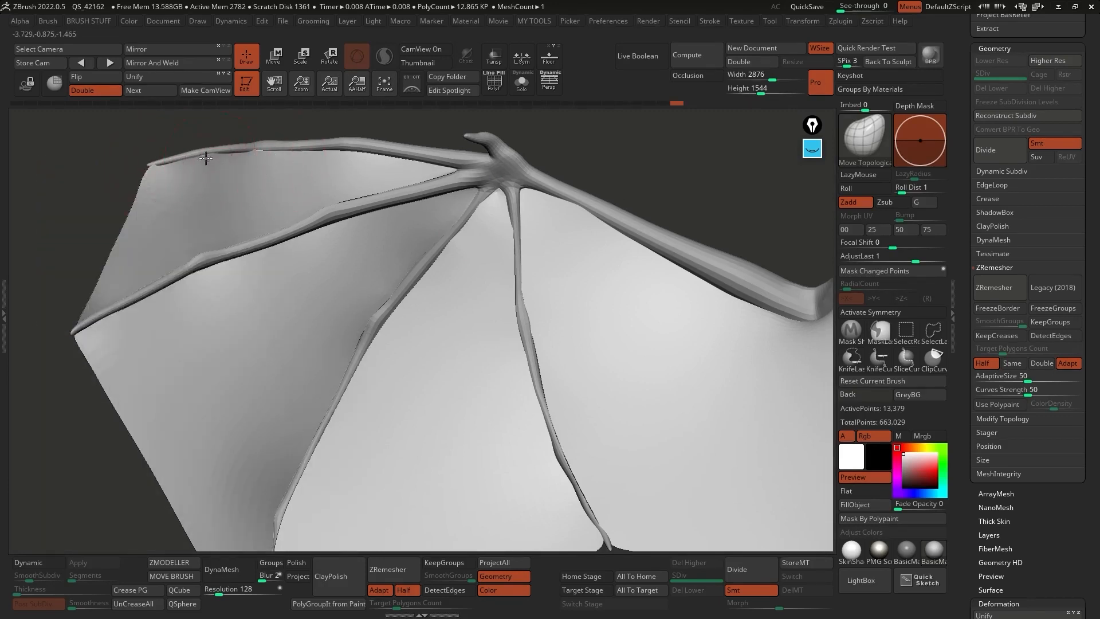
key("ctrl+z")
key("ctrl+z")
key("ctrl+z")
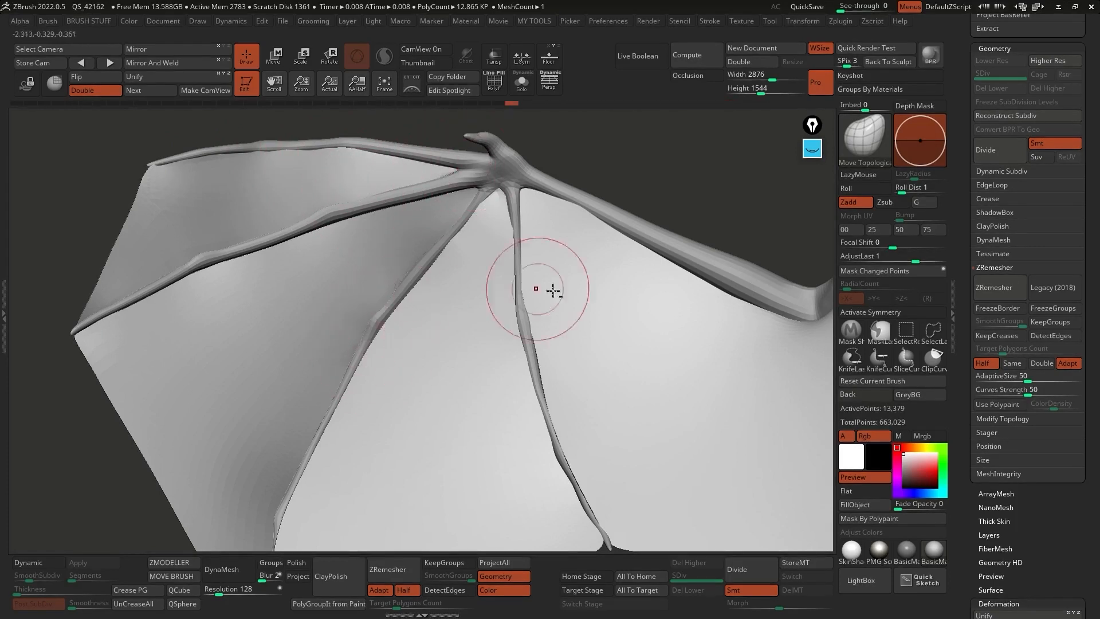
key("ctrl+shift+z")
Stretch the rounded lower membrane corners out to the tips of the finger bones
left_click_drag(523, 423, 589, 403)
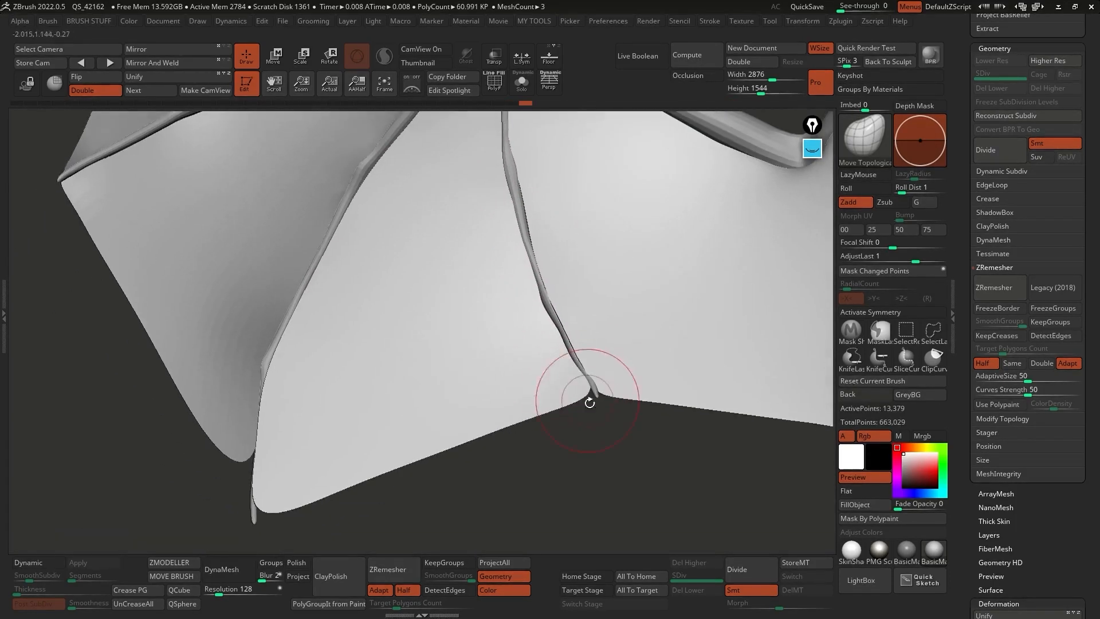
key("ctrl+shift+z")
key("ctrl+shift+z")
key("ctrl+shift+z")
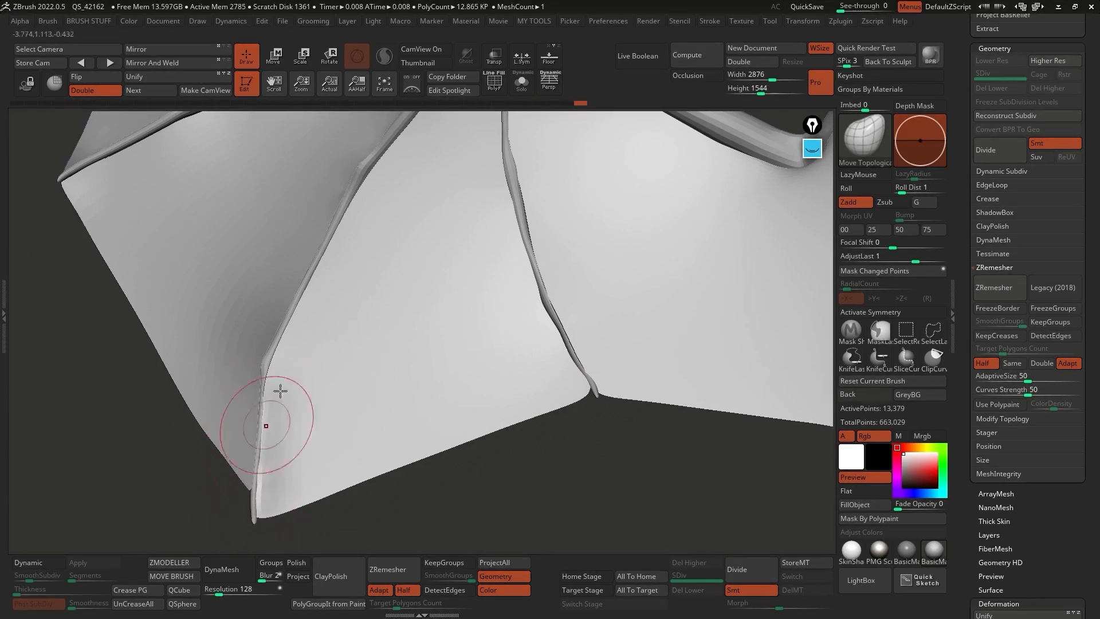
right_click_drag(398, 197, 545, 263, "ctrl")
Extend the innermost membrane's lower corner down to the creature's leg, checking its topology with PolyFrame
right_click_drag(727, 339, 626, 343, "alt")
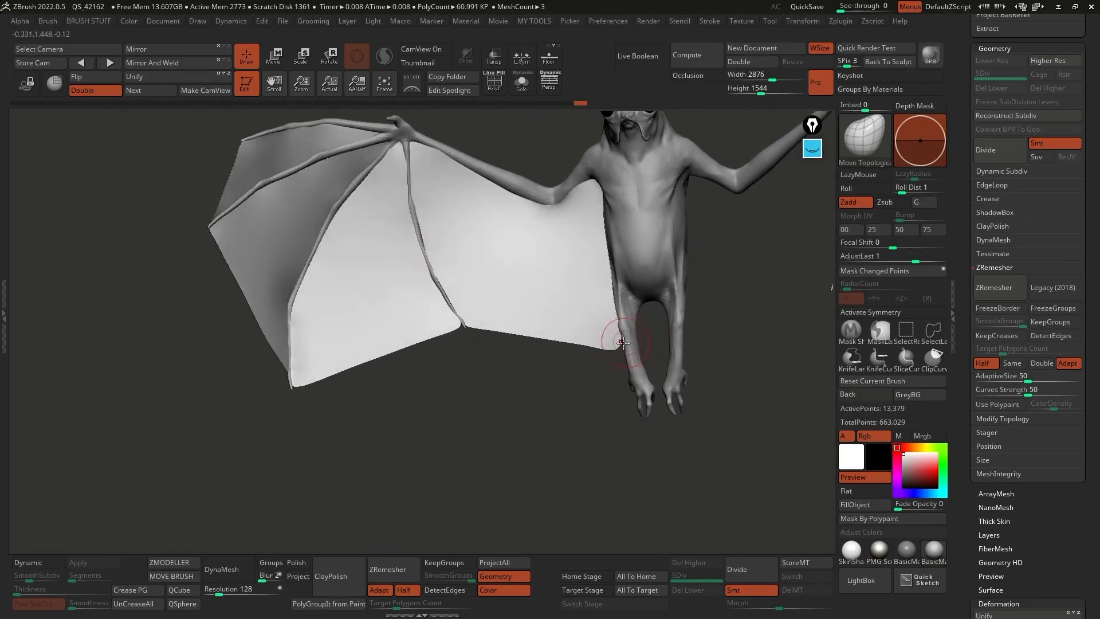
mouse_move(576, 400)
right_mouse_down()
mouse_move(580, 359)
mouse_move(398, 240)
right_mouse_up()
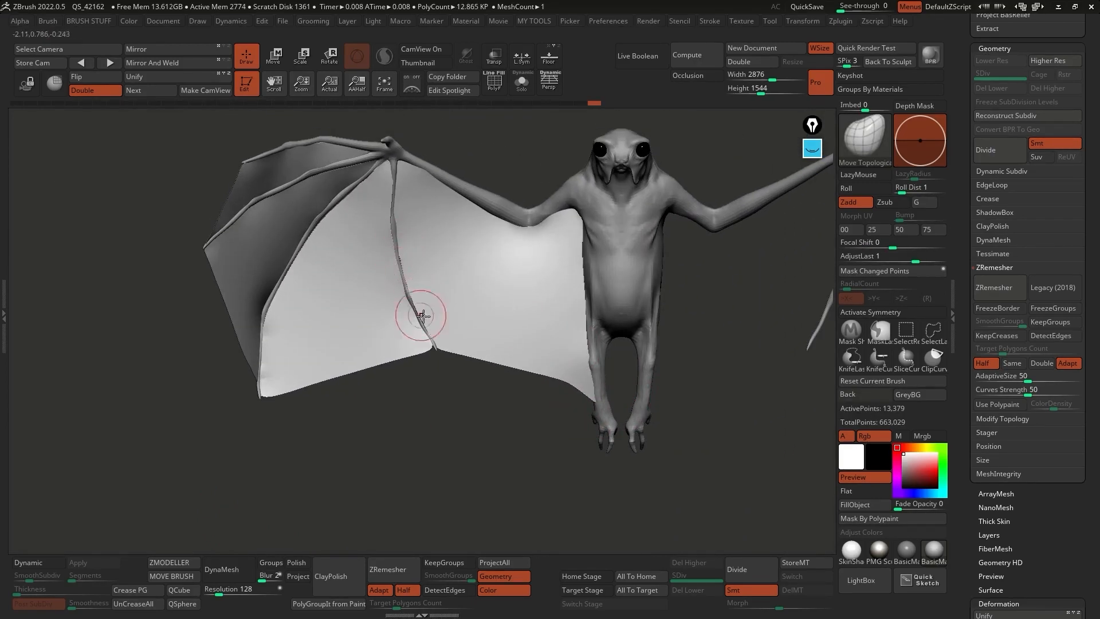
key("shift+f")
key("shift")
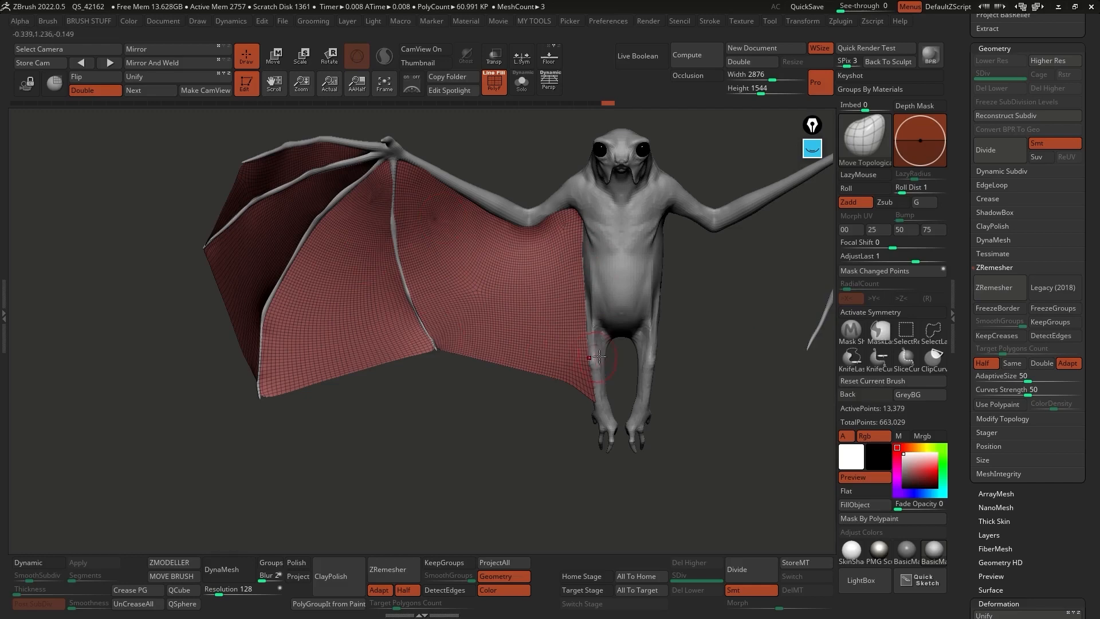
key("shift+f")
right_click_drag(559, 363, 429, 272)
right_click_drag(553, 383, 607, 378, "alt")
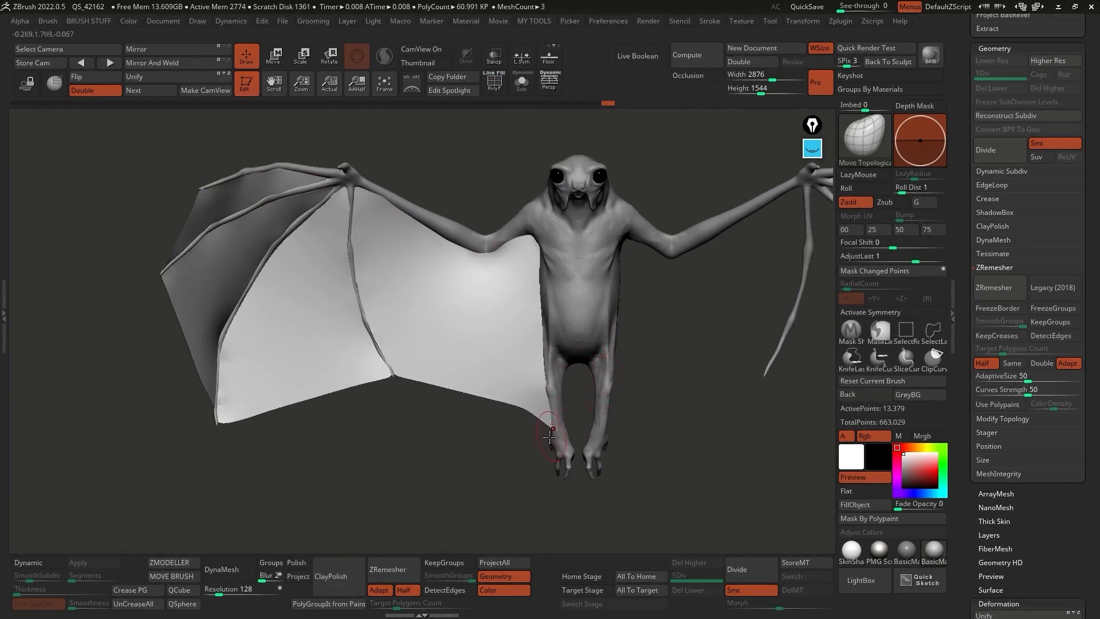
Enable Dynamic Subdiv on the membranes, with Post SubDiv off and Thickness set to 0.0086
mouse_move(342, 319)
right_mouse_down()
mouse_move(329, 326)
mouse_move(444, 400)
mouse_move(477, 363)
mouse_move(504, 367)
right_mouse_up()
left_click(1026, 172)
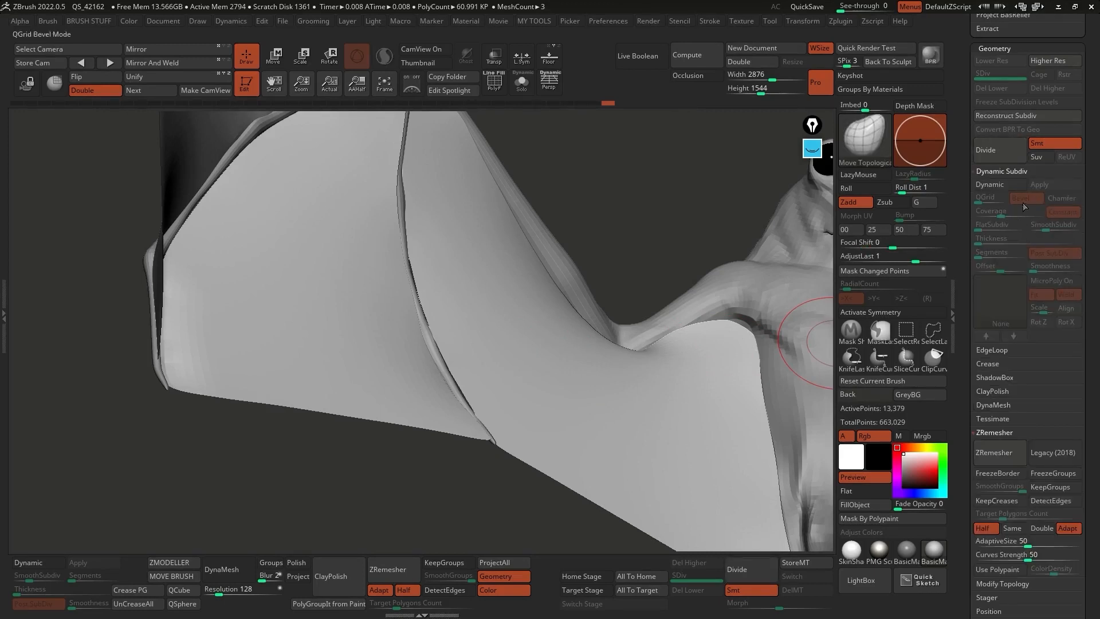
left_click(1008, 184)
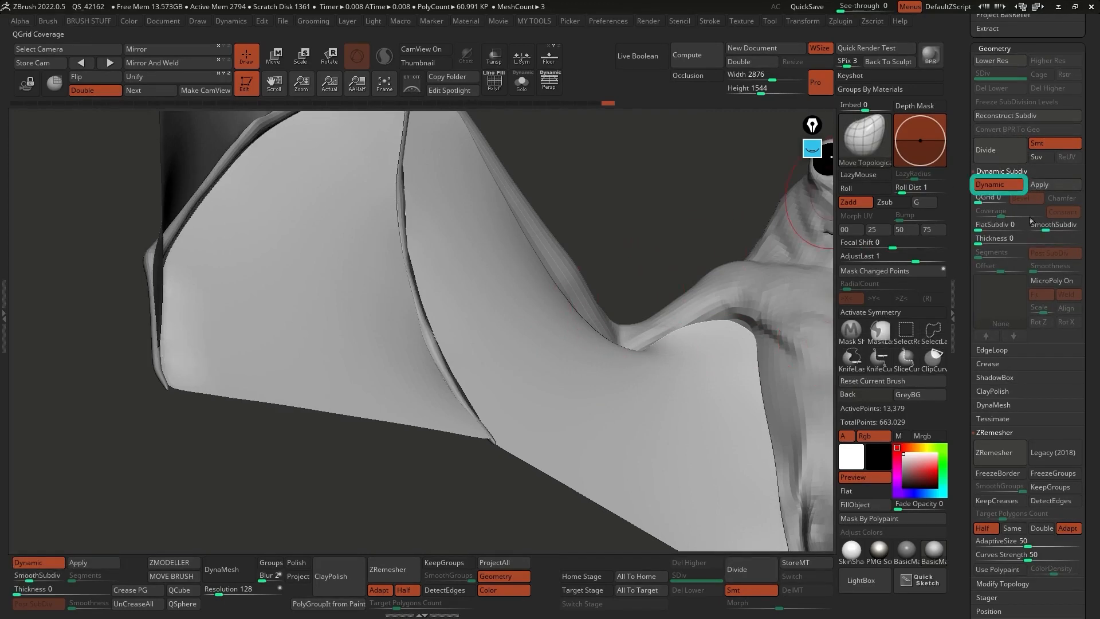
left_click_drag(981, 238, 1012, 238)
right_click_drag(575, 321, 545, 351)
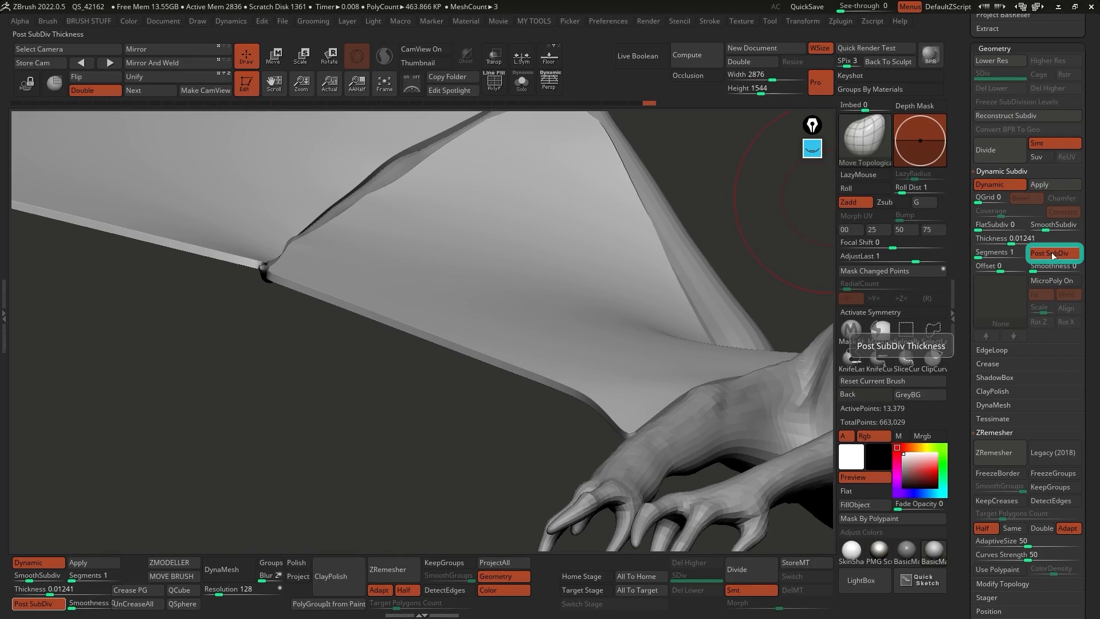
left_click(1053, 255)
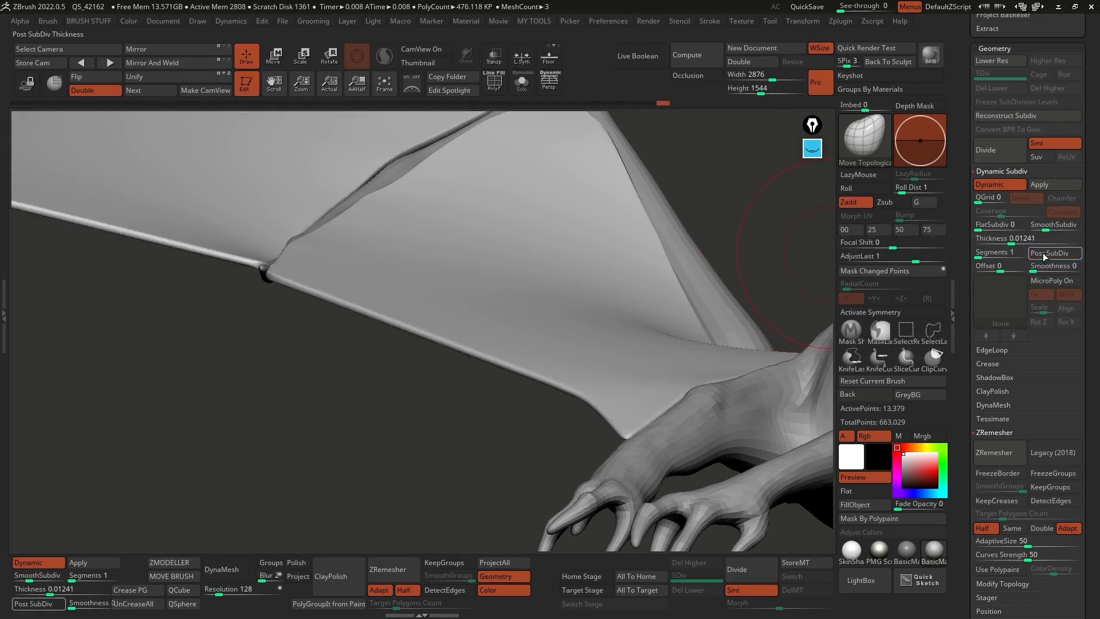
left_click_drag(1009, 240, 1009, 242)
Refine the thickened membranes' fit along the finger bones near the wing joint
left_click_drag(746, 255, 656, 246)
mouse_move(552, 281)
left_mouse_down()
mouse_move(530, 273)
mouse_move(553, 243)
left_mouse_up()
left_click_drag(550, 251, 545, 246)
left_click_drag(565, 238, 560, 232)
mouse_move(583, 221)
left_mouse_down()
mouse_move(589, 201)
mouse_move(550, 178)
mouse_move(567, 172)
mouse_move(470, 178)
left_mouse_up()
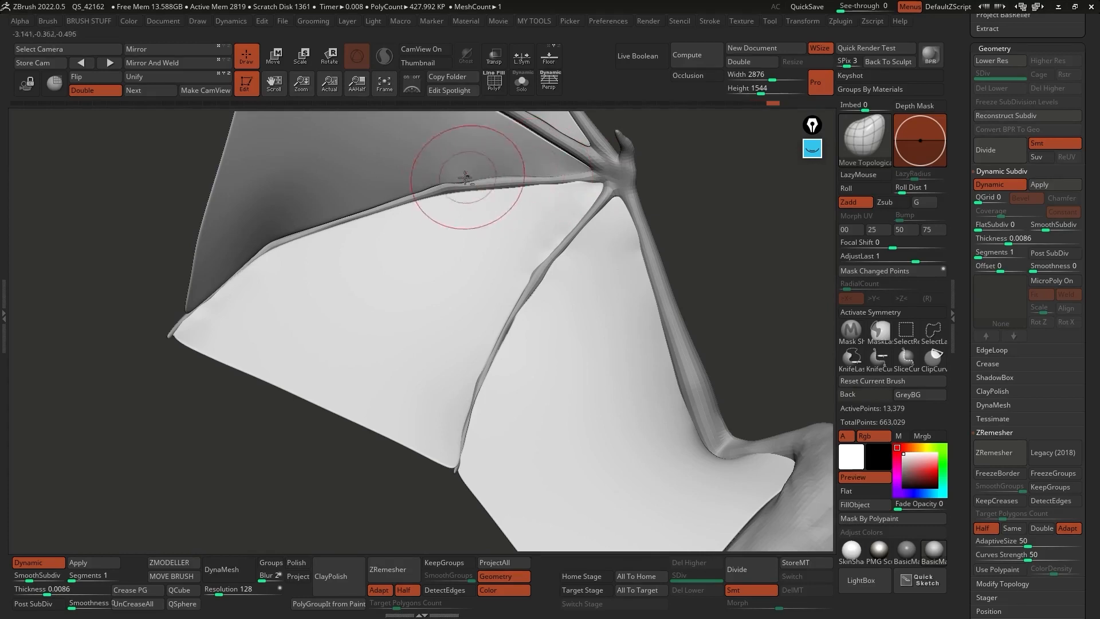
Mirror and weld the membrane subtool to create matching membranes on the opposite wing
left_click(449, 462, "alt")
right_click_drag(549, 415, 576, 205, "ctrl")
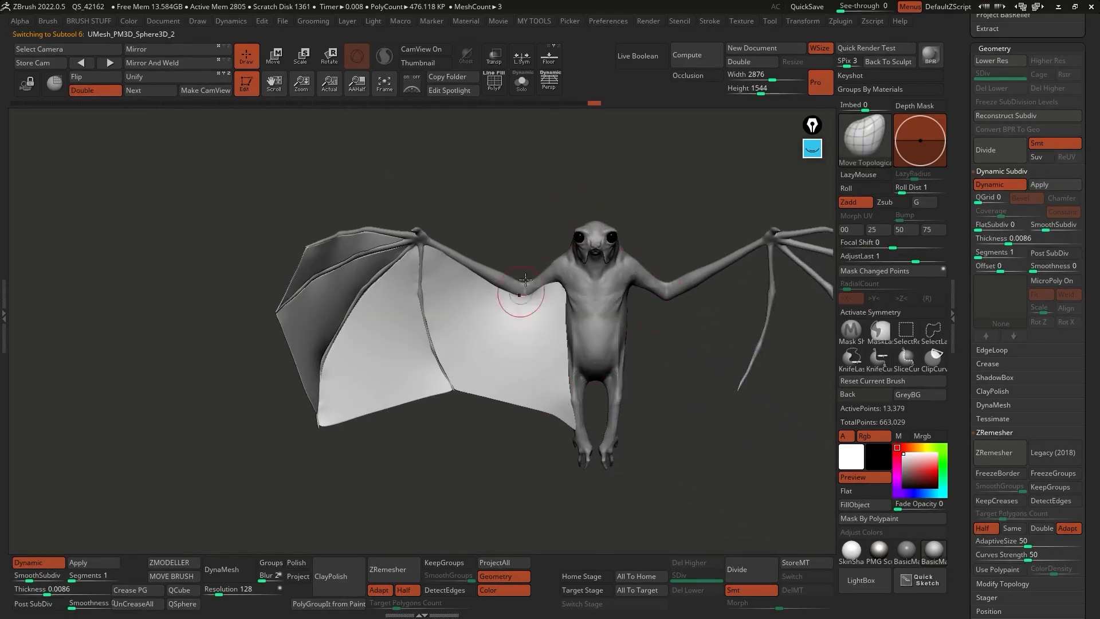
left_click(160, 63)
mouse_move(535, 349)
right_mouse_down()
mouse_move(578, 404)
mouse_move(507, 418)
mouse_move(624, 388)
mouse_move(618, 422)
right_mouse_up()
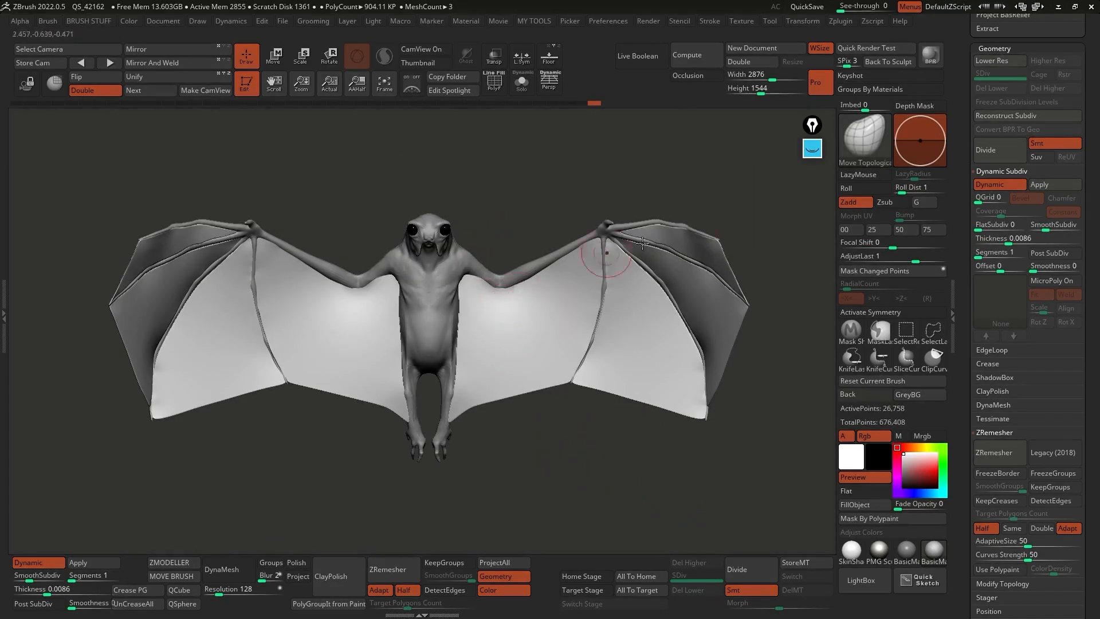
left_click(859, 139)
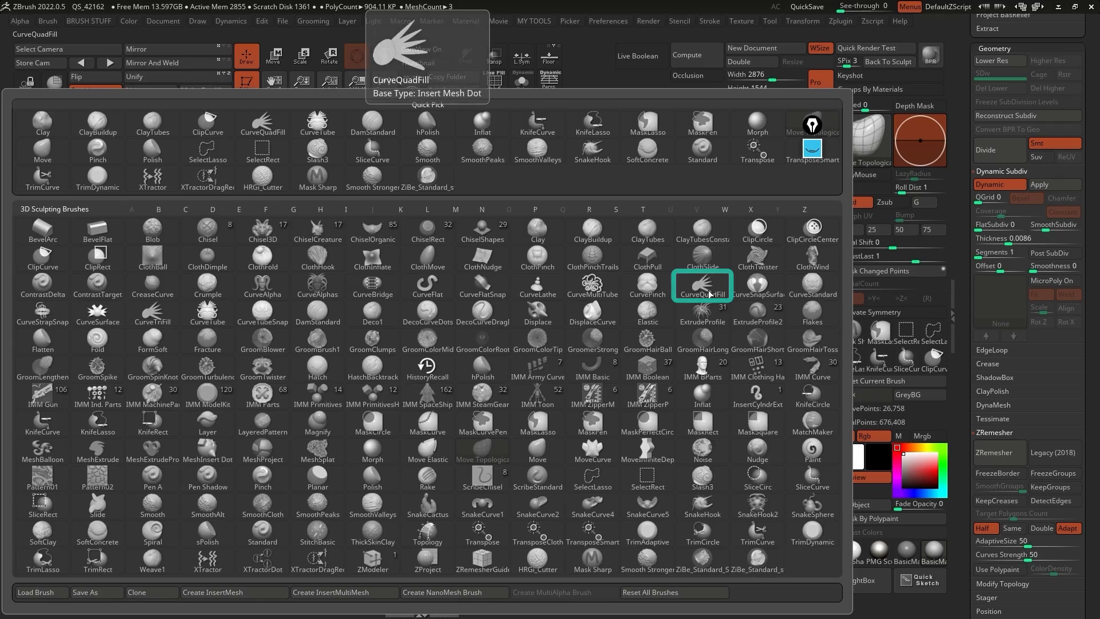
left_click(729, 271)
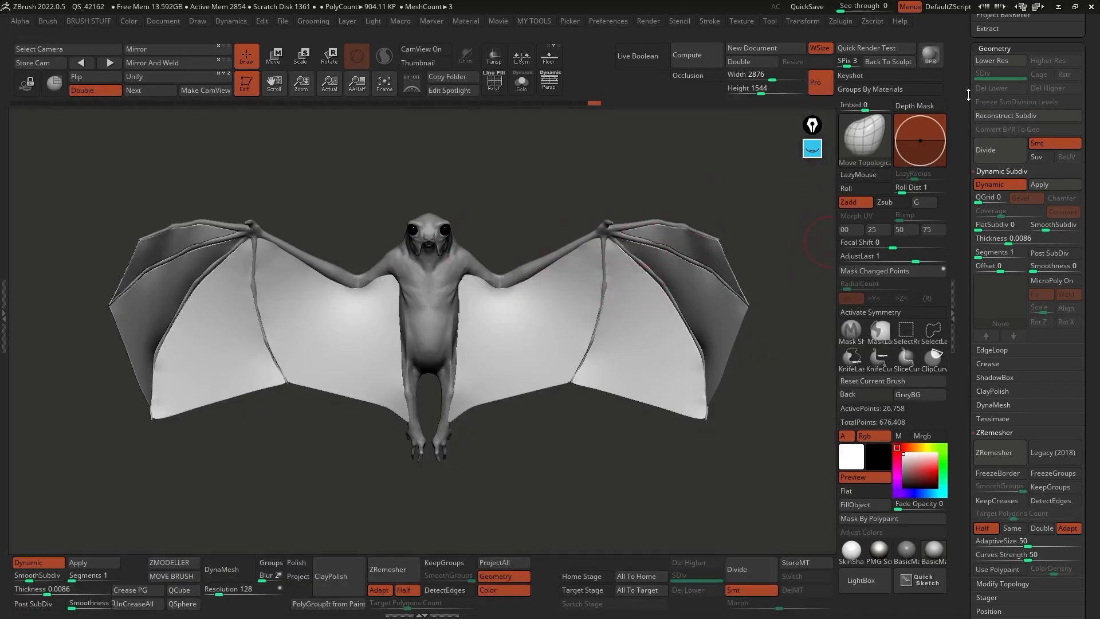
Hide the wing membranes, append a ZSphere as a new subtool beside the body, and make it the active subtool
scroll(1073, 153, "up", 10)
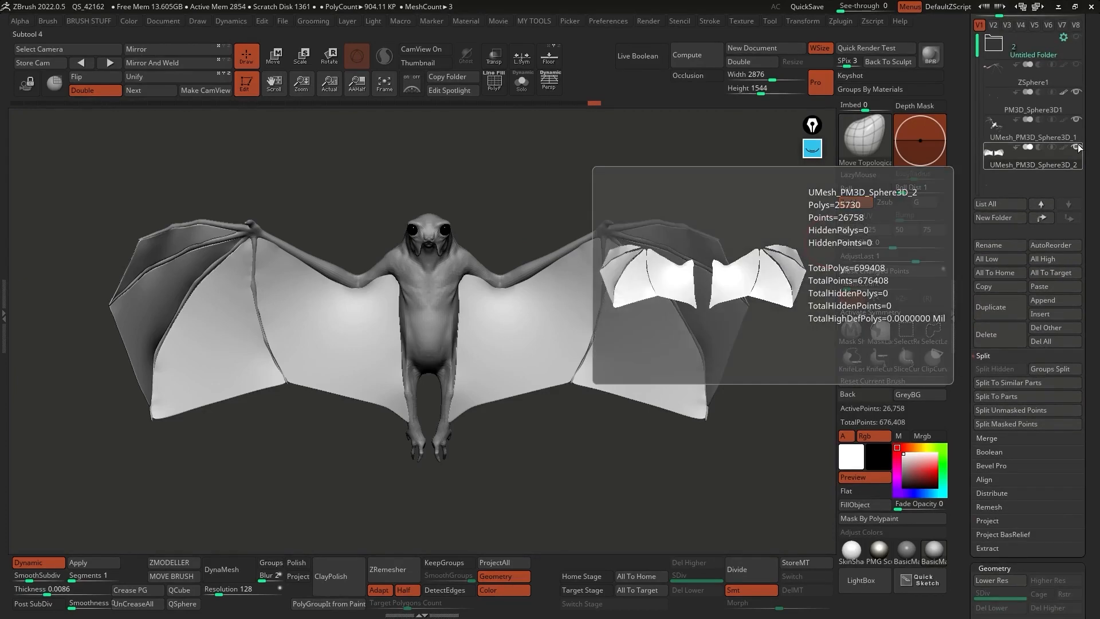
left_click(1068, 136)
left_click_drag(734, 211, 694, 225)
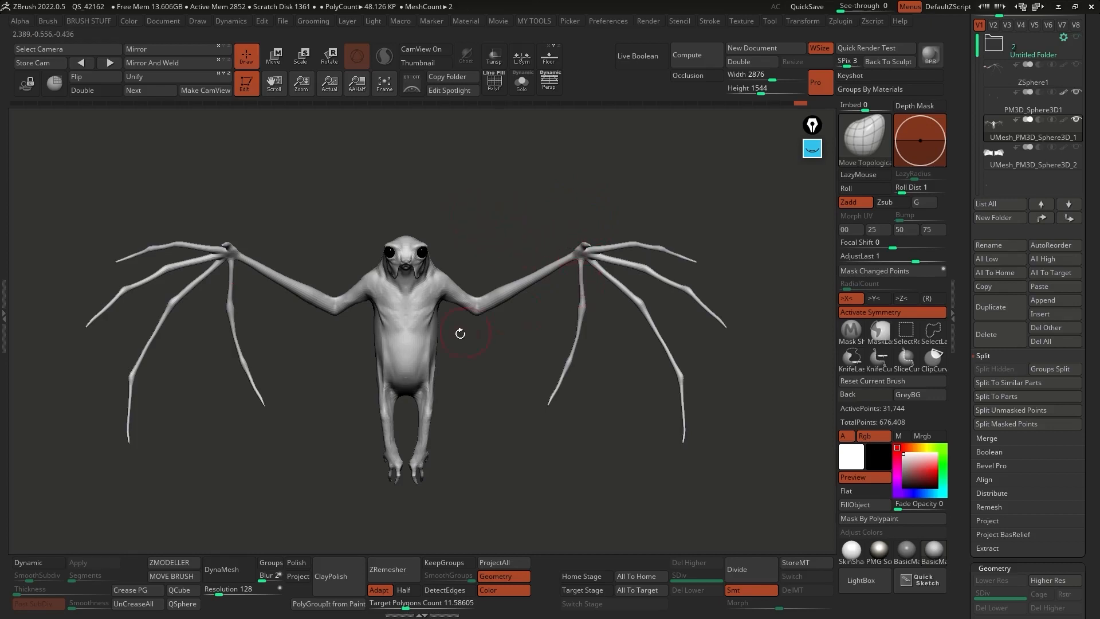
left_click(1064, 302)
left_click(879, 399)
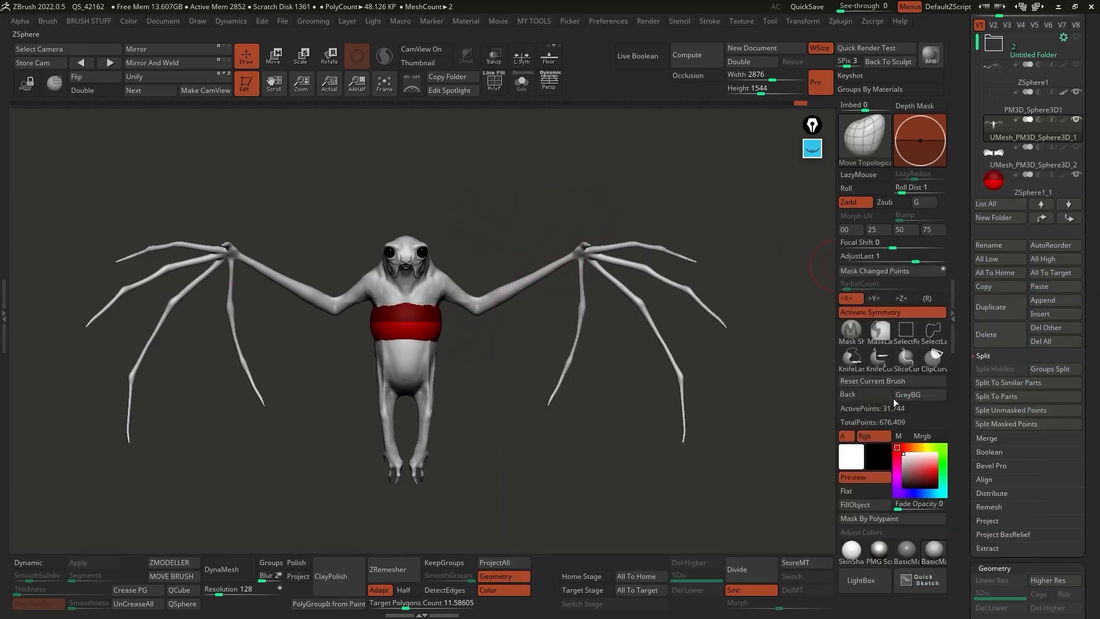
left_click(1034, 187)
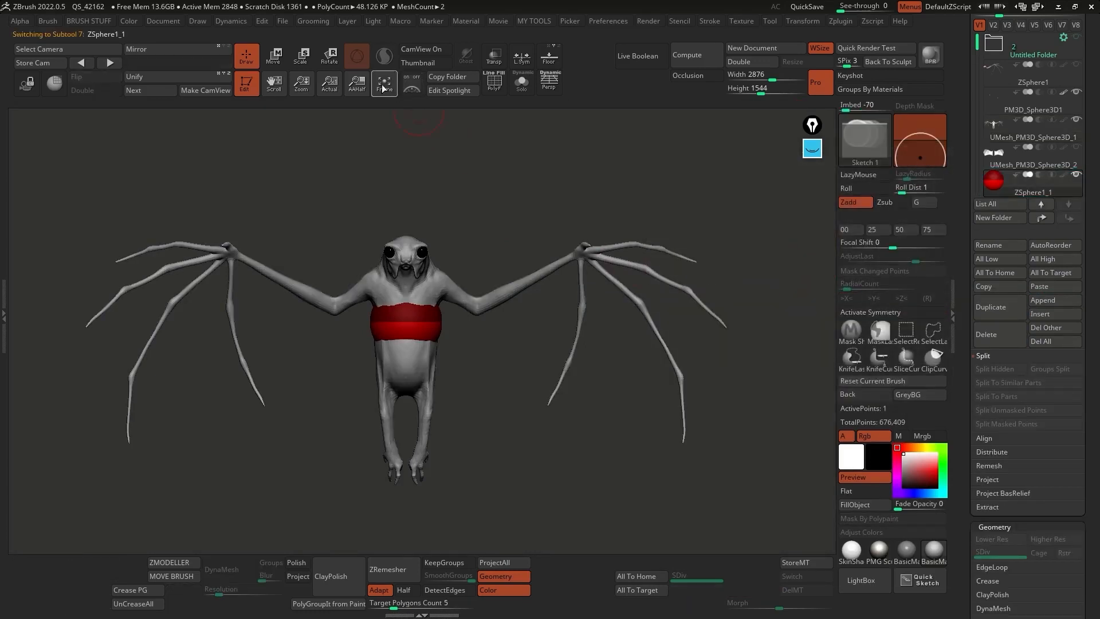
Scale the ZSphere down until it sits fully inside the creature's torso, checking its size with transparency
left_click(303, 57)
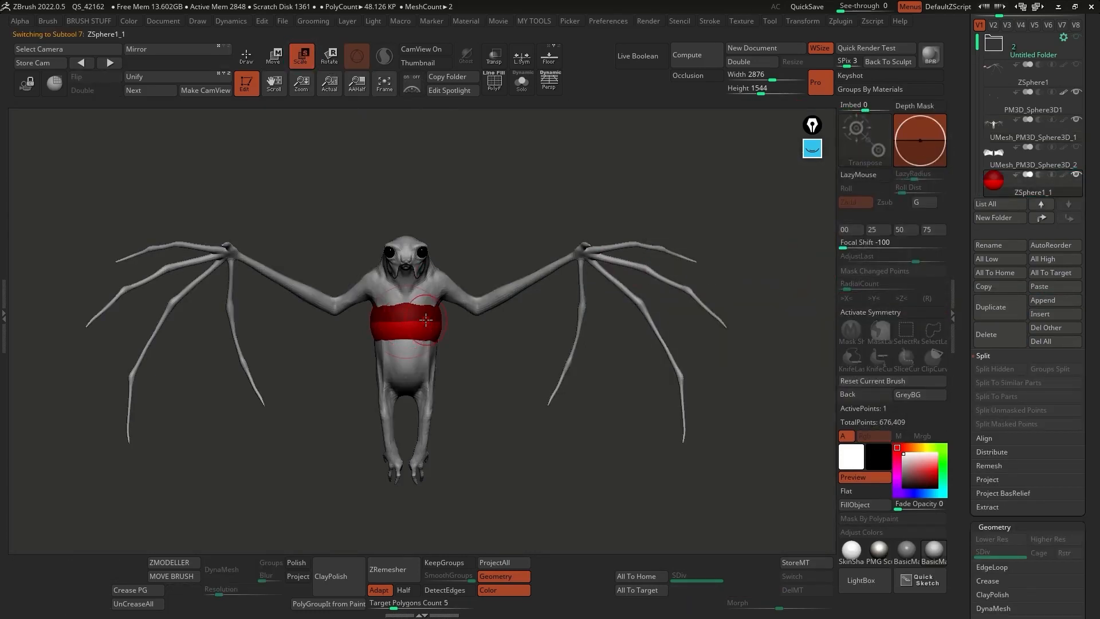
left_click_drag(418, 320, 389, 158)
left_click(494, 57)
mouse_move(464, 263)
left_mouse_down()
mouse_move(321, 264)
mouse_move(458, 259)
left_mouse_up()
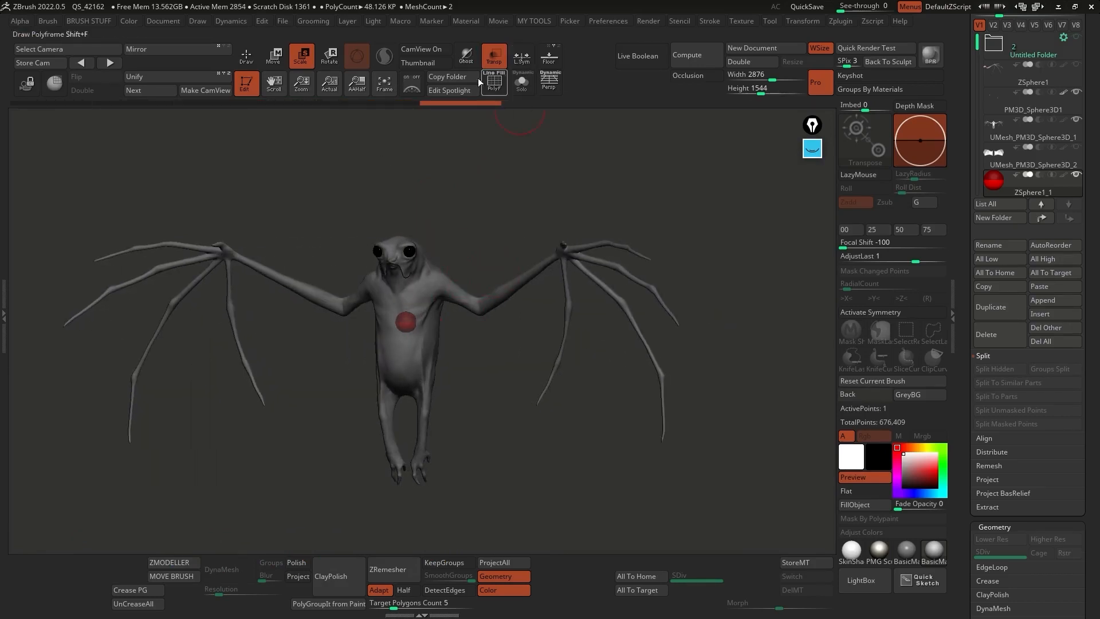
left_click(492, 62)
left_click_drag(520, 172, 550, 186)
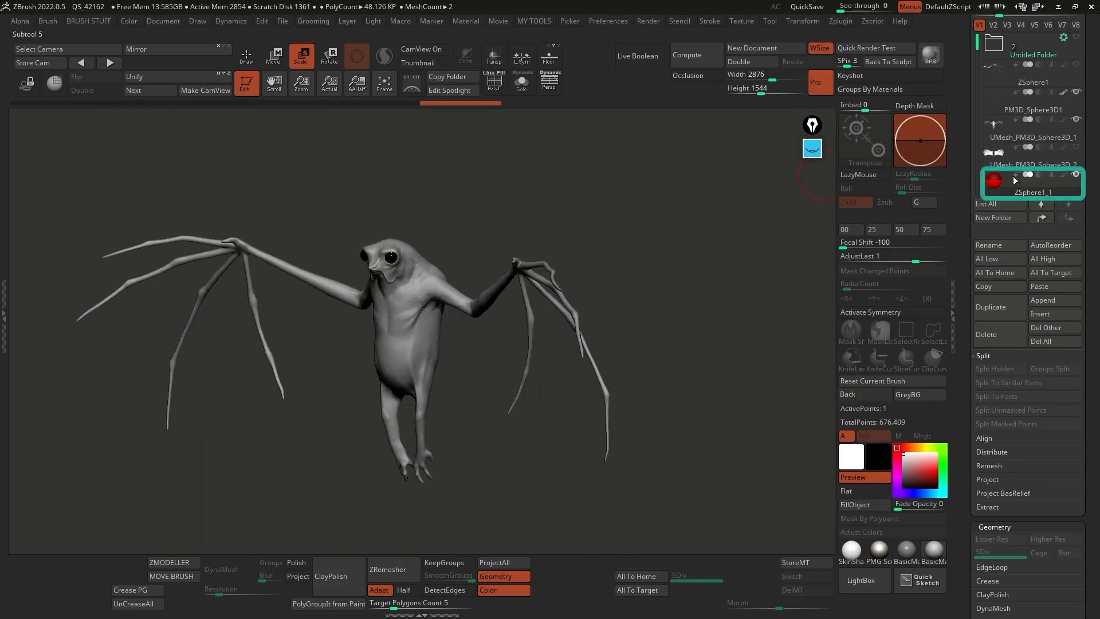
Compare the tool options available for the ZSphere with those available for the body mesh
left_click_drag(961, 304, 959, 182)
scroll(1064, 294, "down", 10)
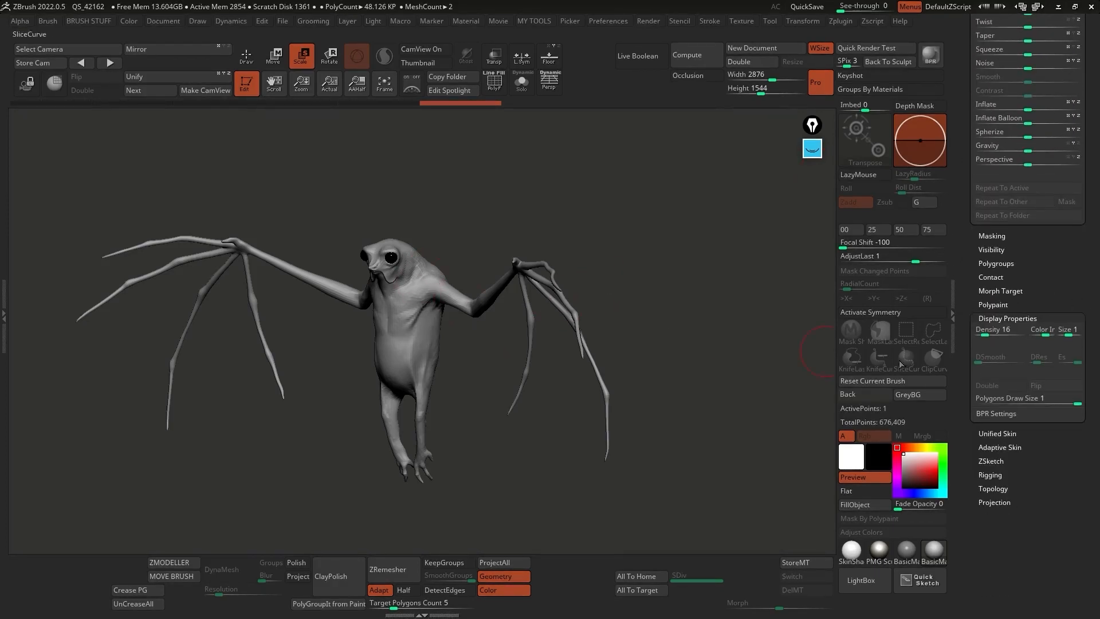
left_click(1000, 317)
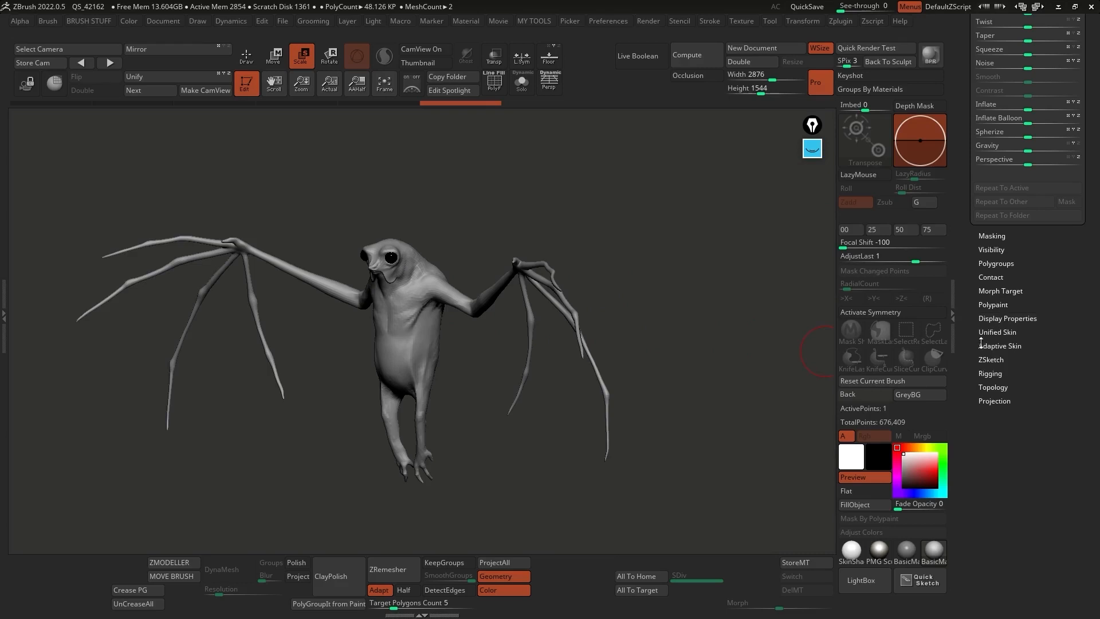
left_click(426, 281, "alt")
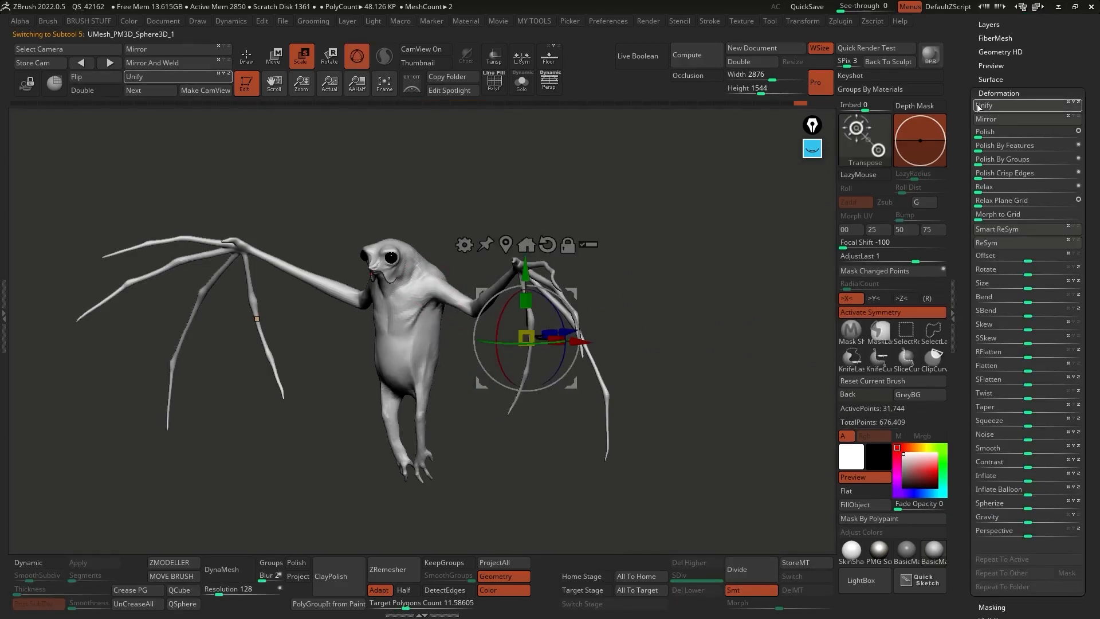
left_click(999, 93)
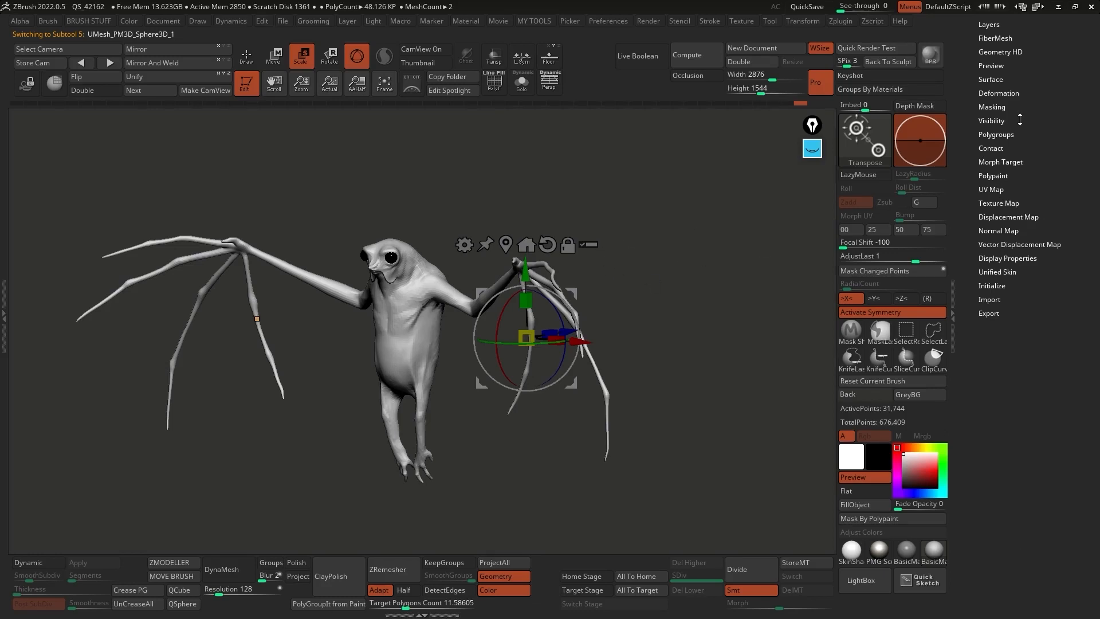
left_click(257, 318, "alt")
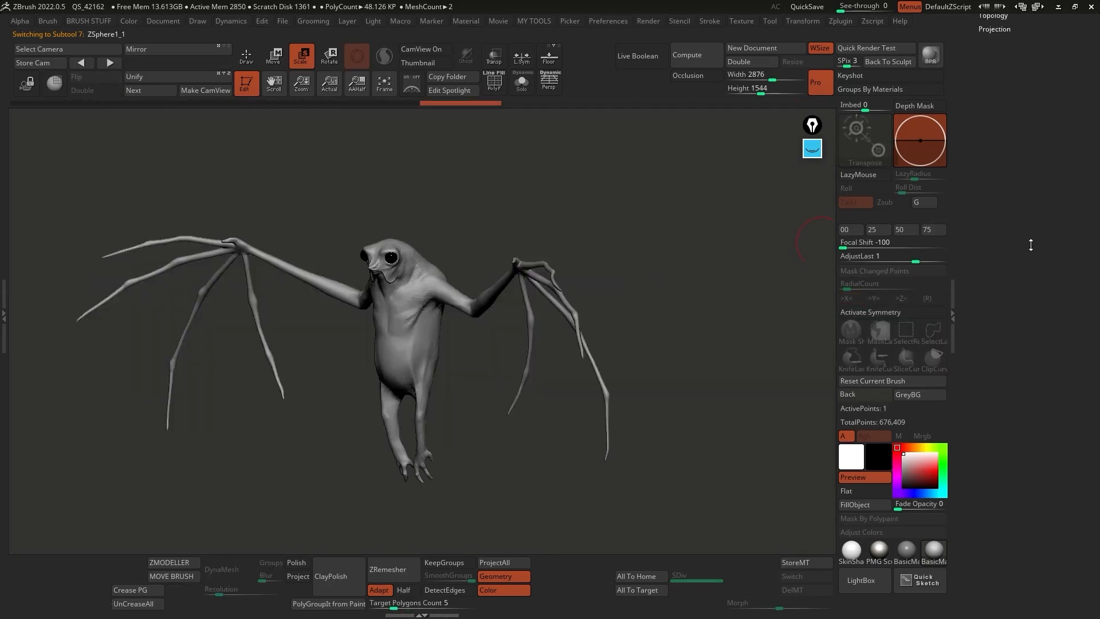
scroll(1036, 235, "up", 1)
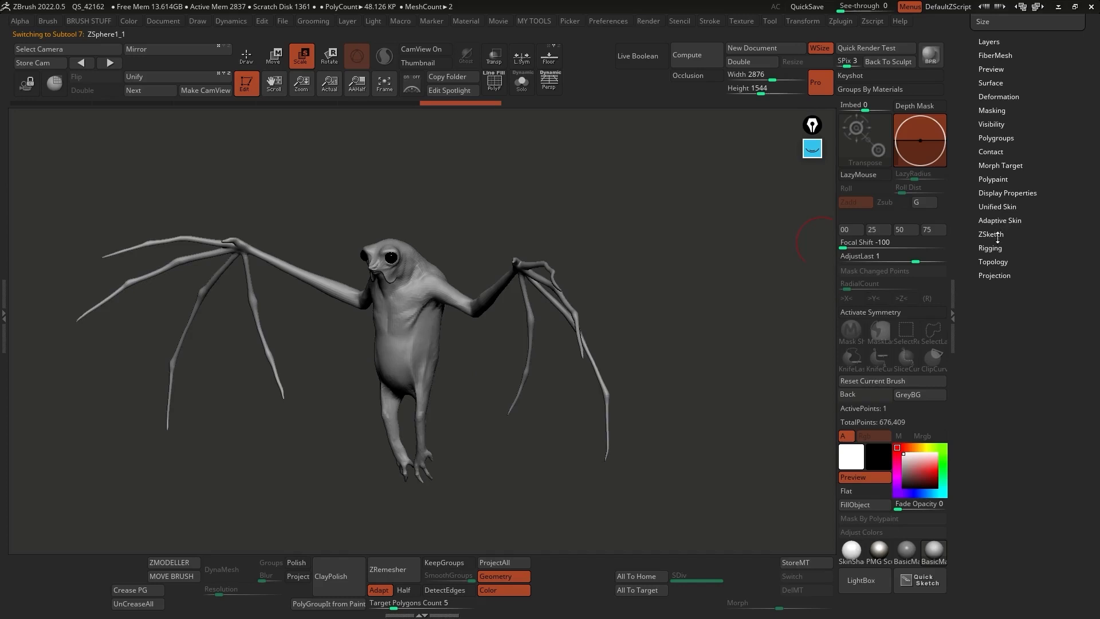
Enable Edit Topology on the ZSphere and switch to Draw mode with the creature's back in view
left_click(997, 262)
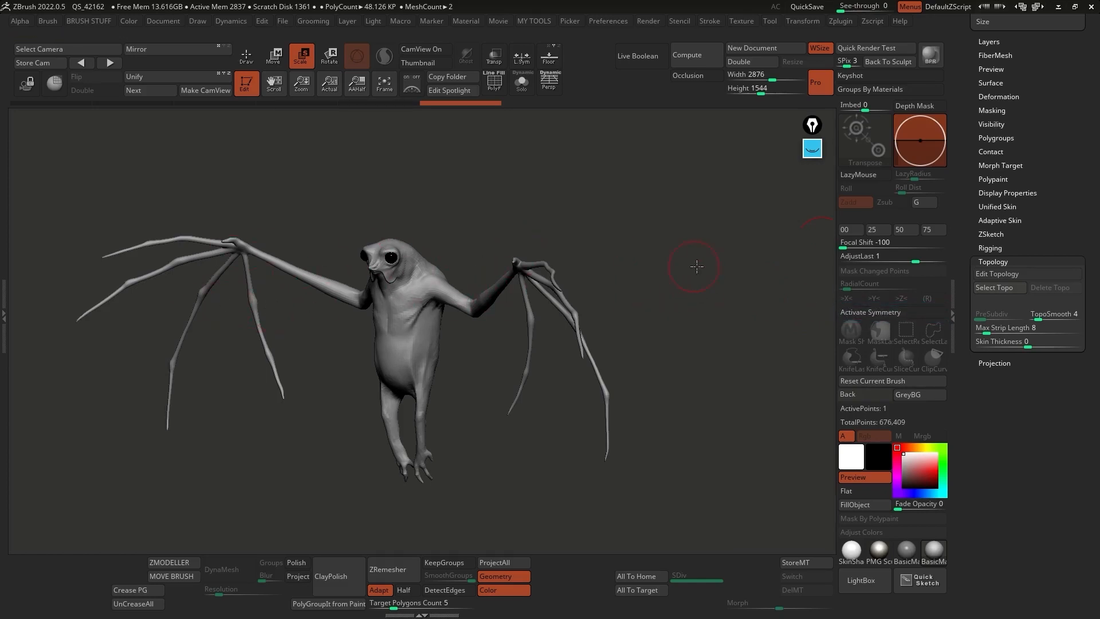
left_click(1008, 275)
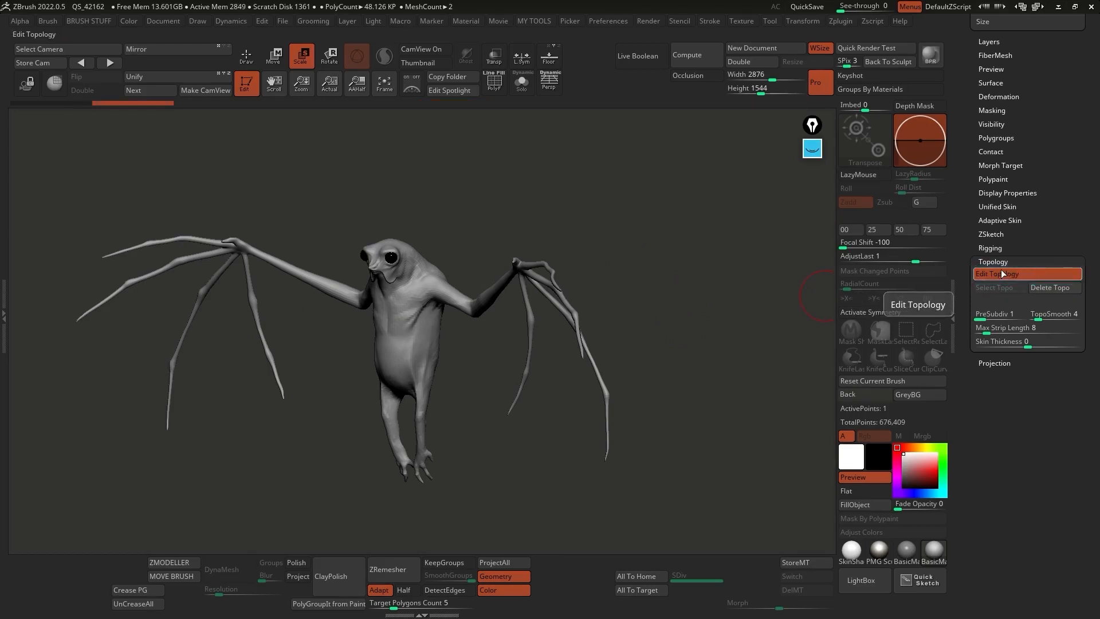
left_click_drag(693, 217, 457, 233)
key("space")
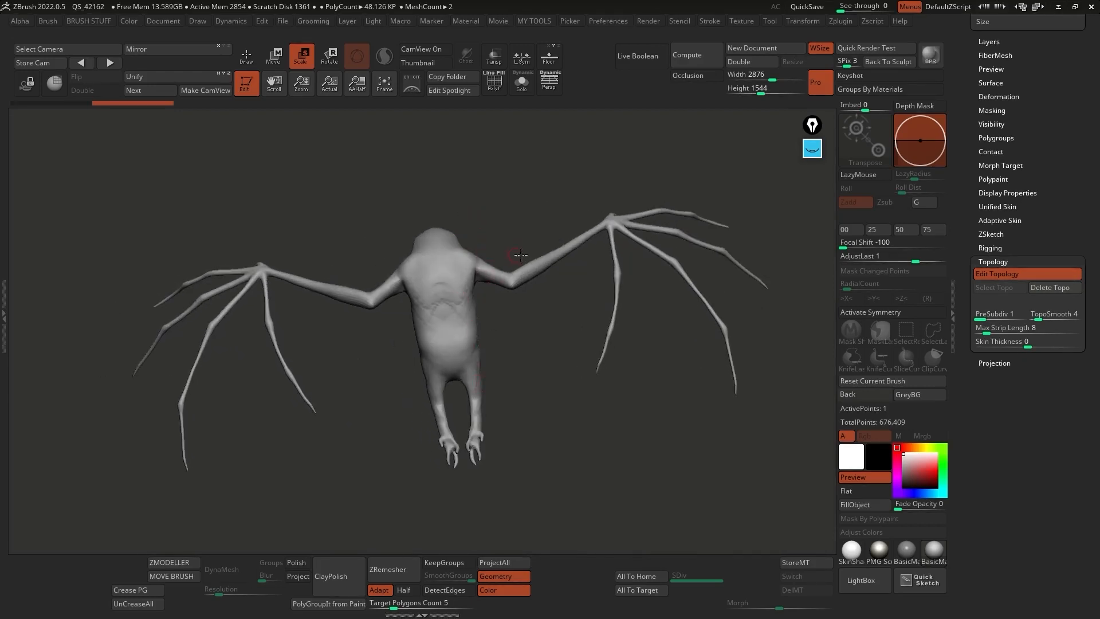
left_click_drag(585, 214, 482, 266, "alt")
left_click_drag(489, 314, 456, 341)
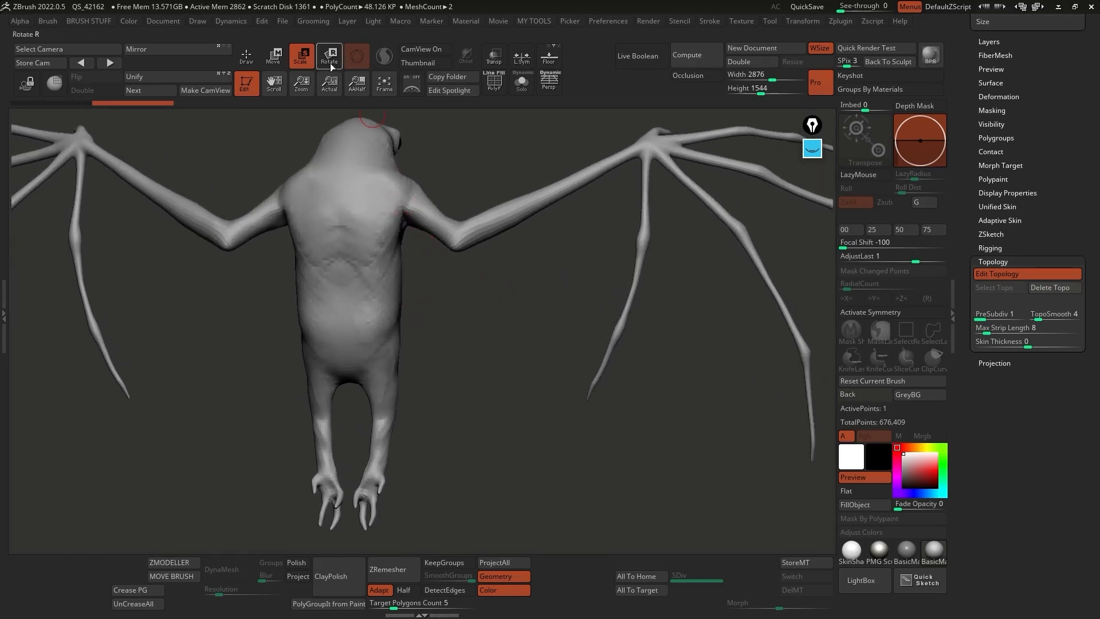
left_click(256, 61)
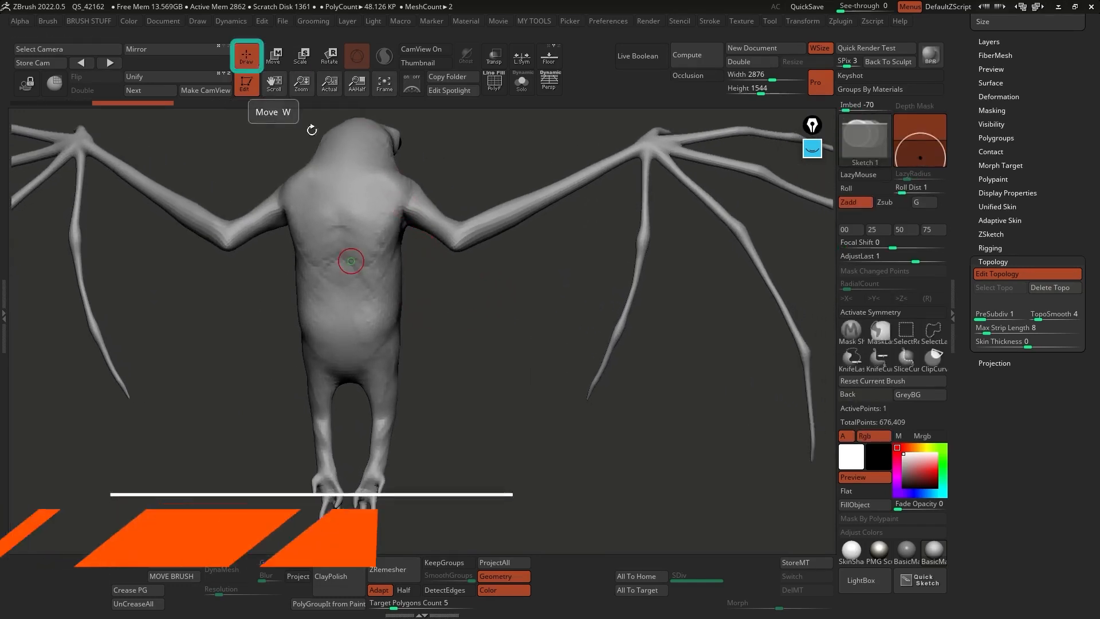
key("space")
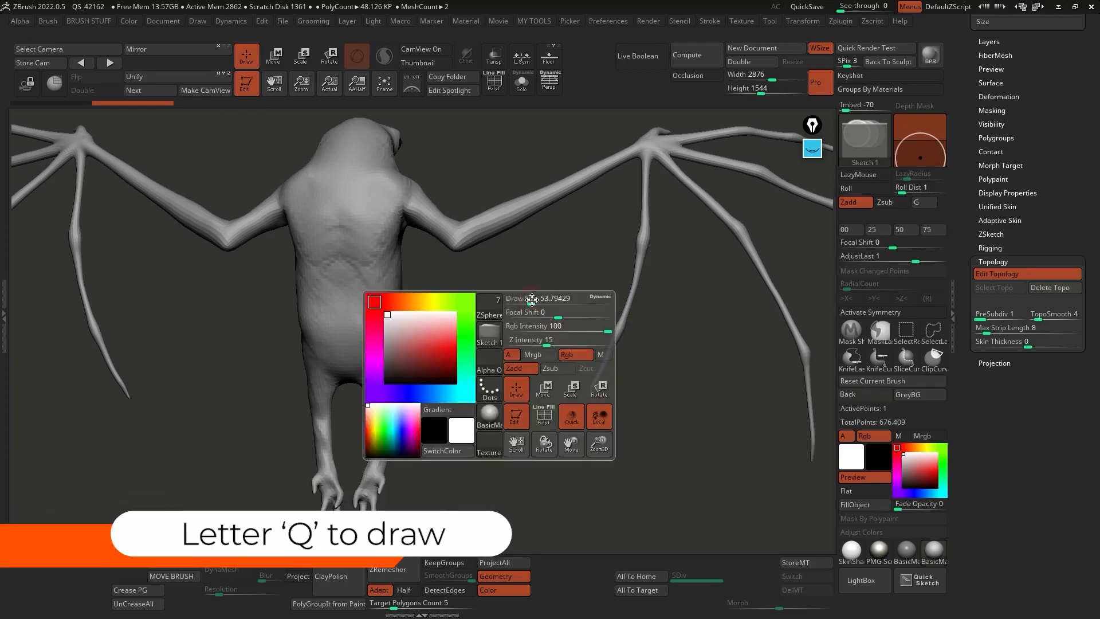
left_click_drag(527, 282, 515, 295, "alt")
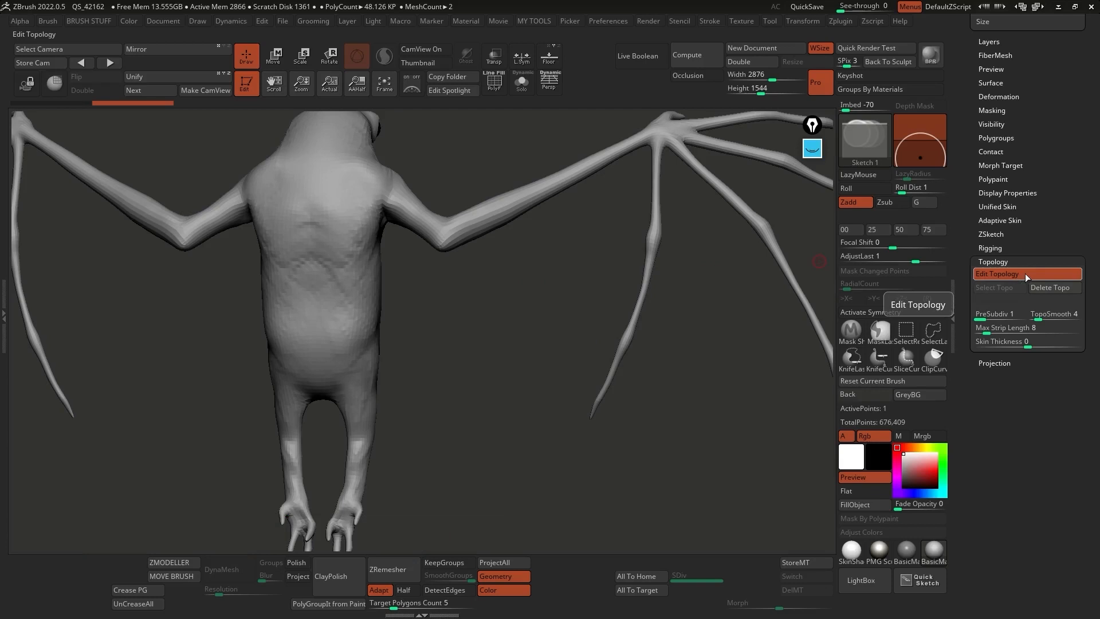
key("alt+shift+s")
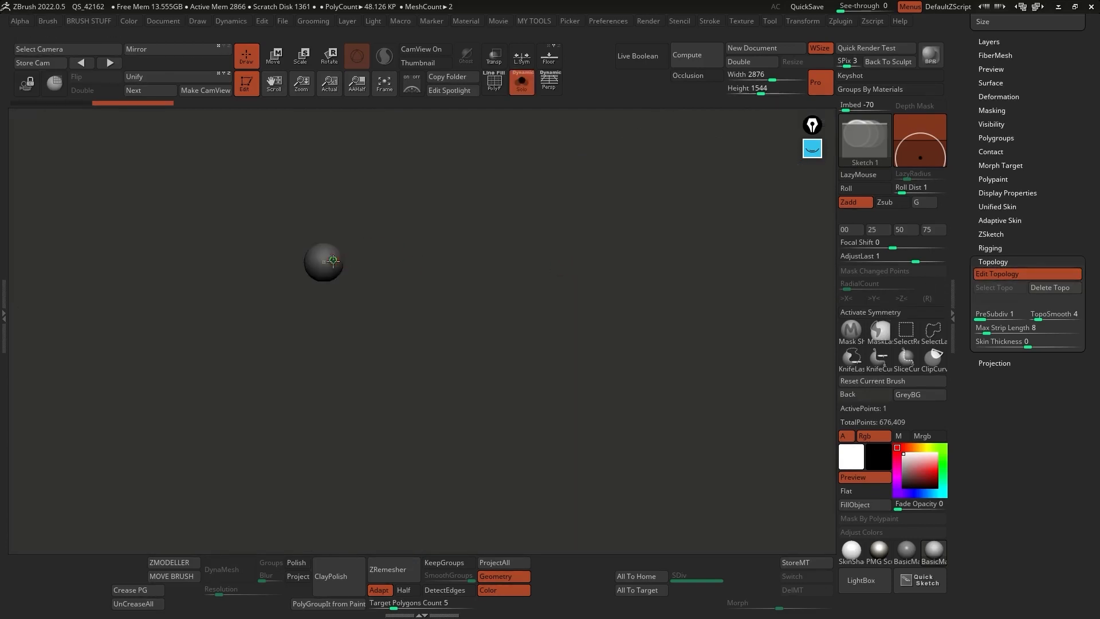
key("alt+shift+s")
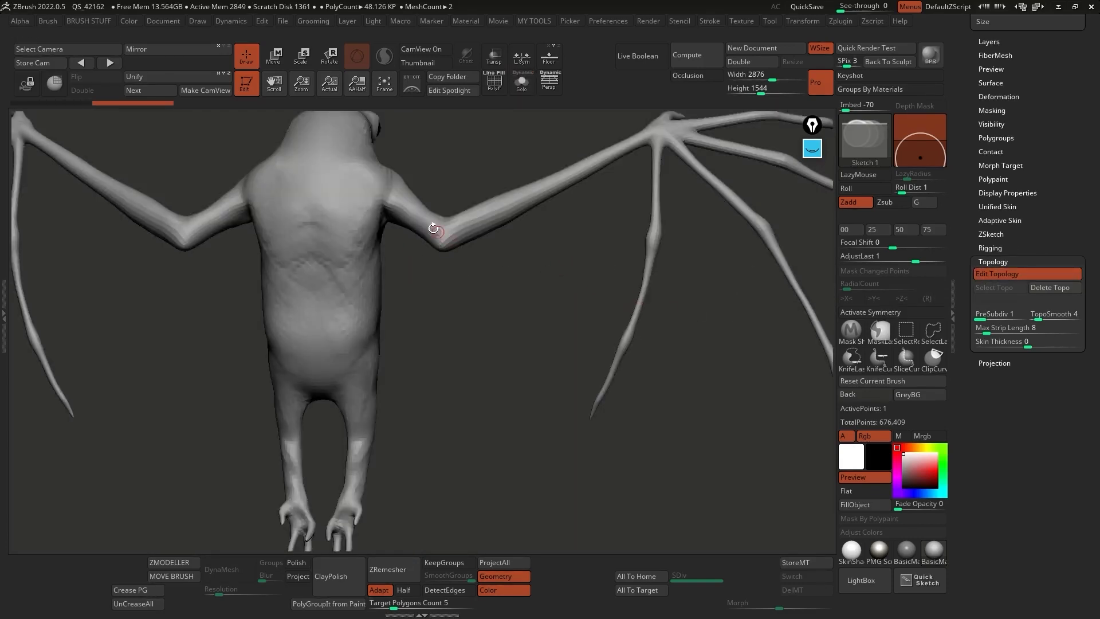
Draw a closed topology loop from the shoulder to the elbow, the lower flank, up the torso's side and back to the shoulder
left_click(383, 198)
left_click(442, 246)
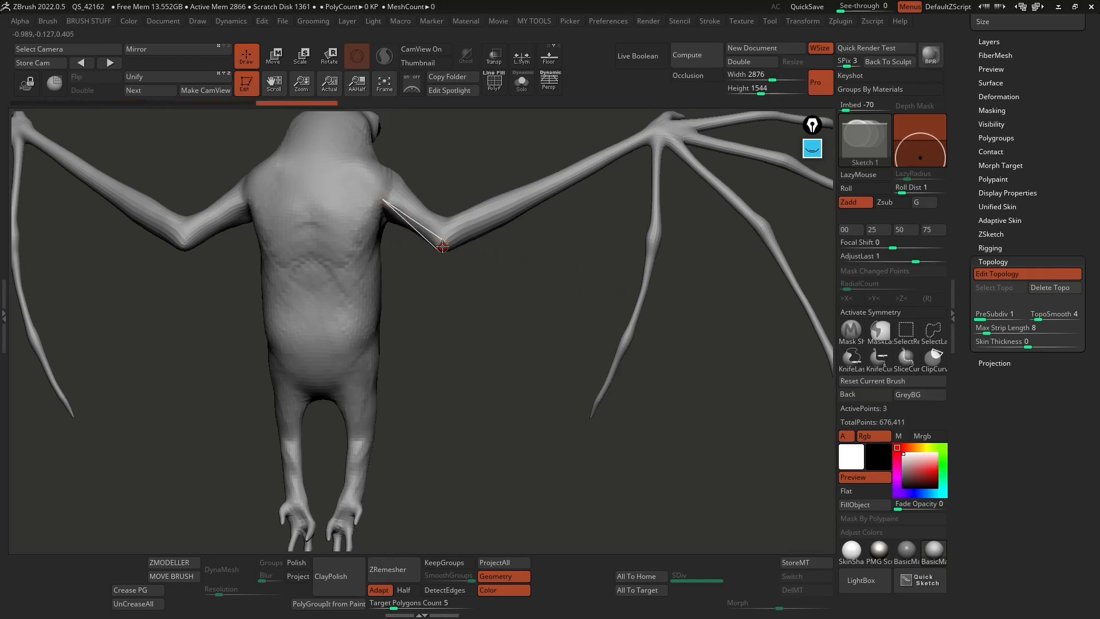
left_click(373, 341)
left_click(372, 239)
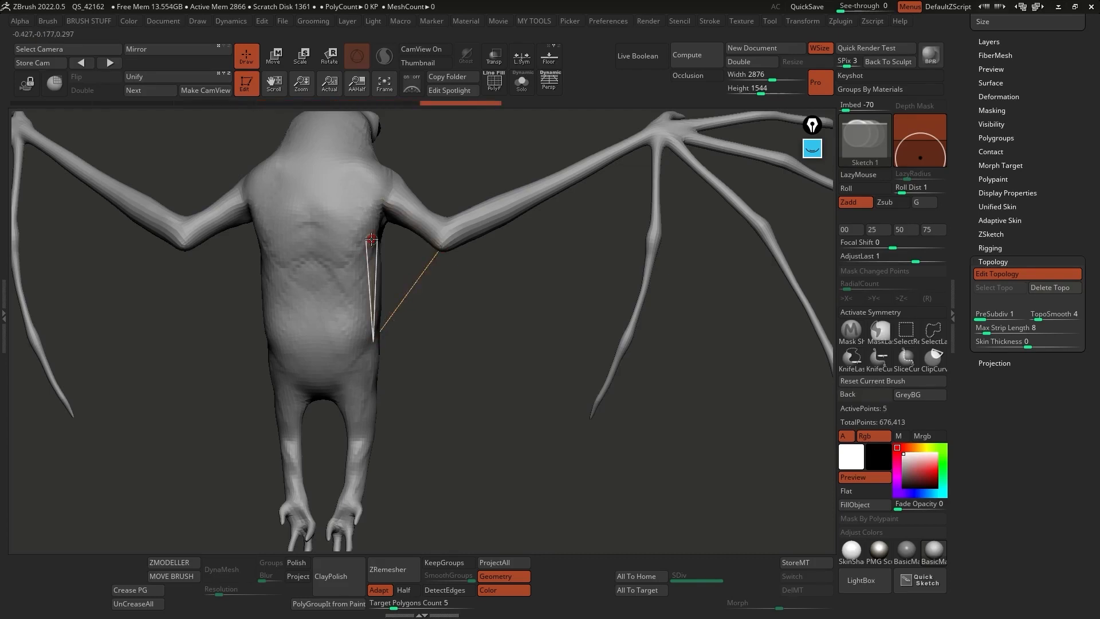
left_click(381, 200)
left_click_drag(440, 275, 524, 288, "alt")
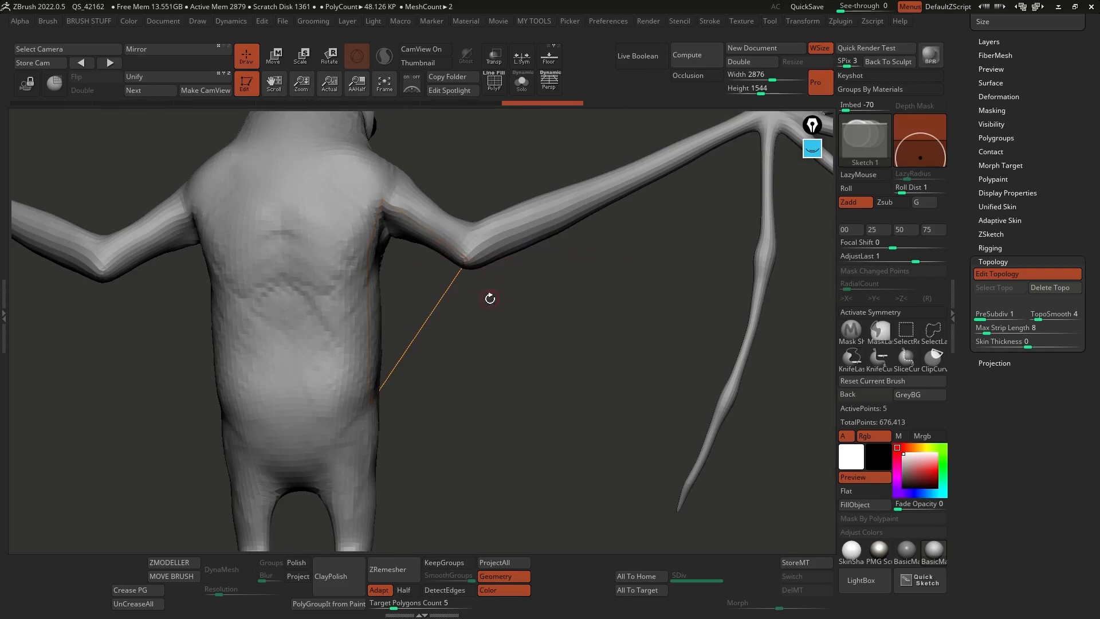
Set the Adaptive Skin DynaMesh Resolution to 0 and preview the skin
left_click(1007, 223)
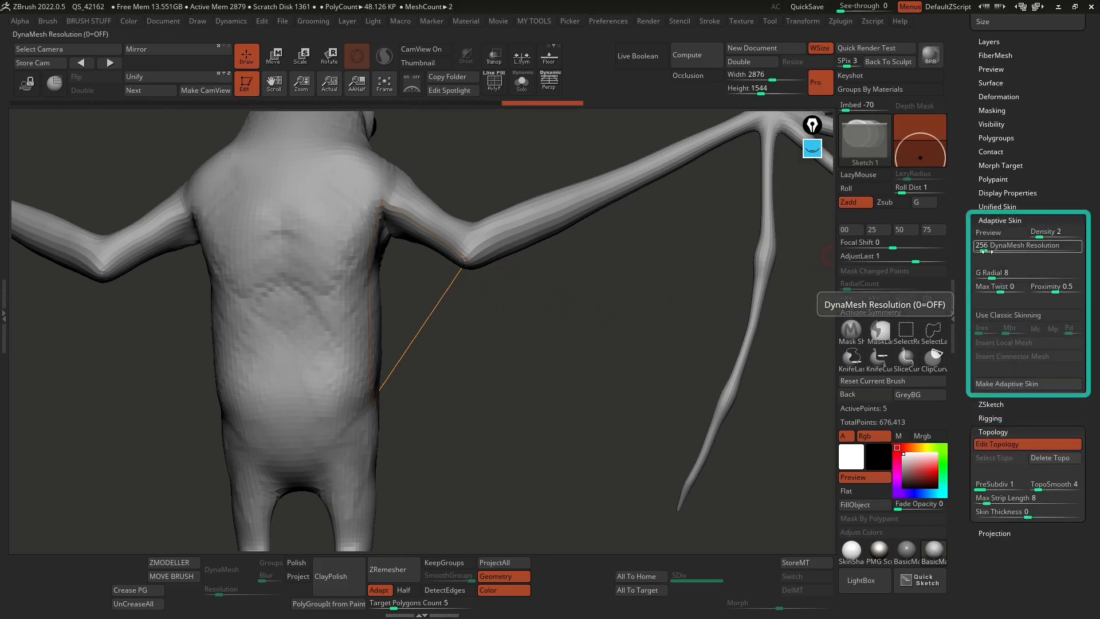
left_click_drag(983, 251, 975, 251)
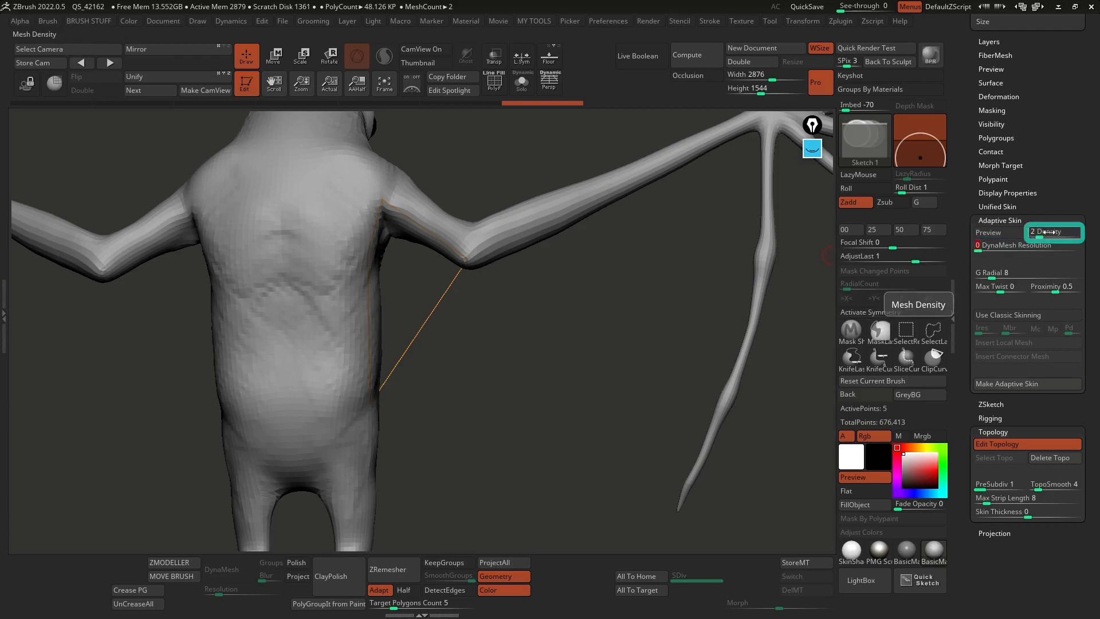
left_click(999, 232)
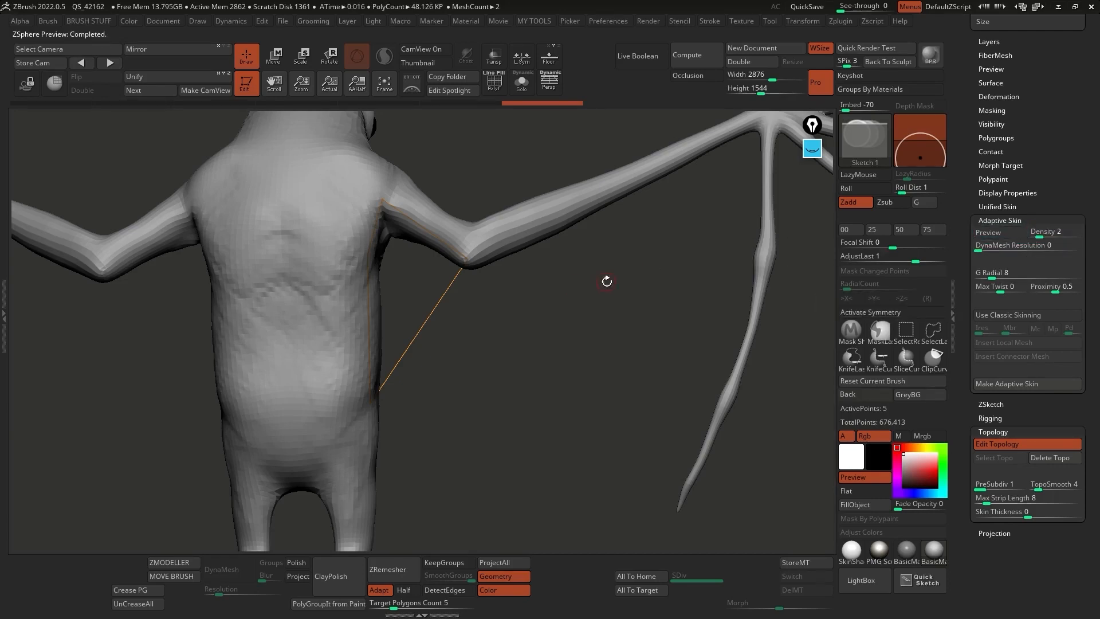
Select the elbow point and extend the topology line from it through the middle of the forearm to the wrist joint
left_click(382, 199)
key("ctrl")
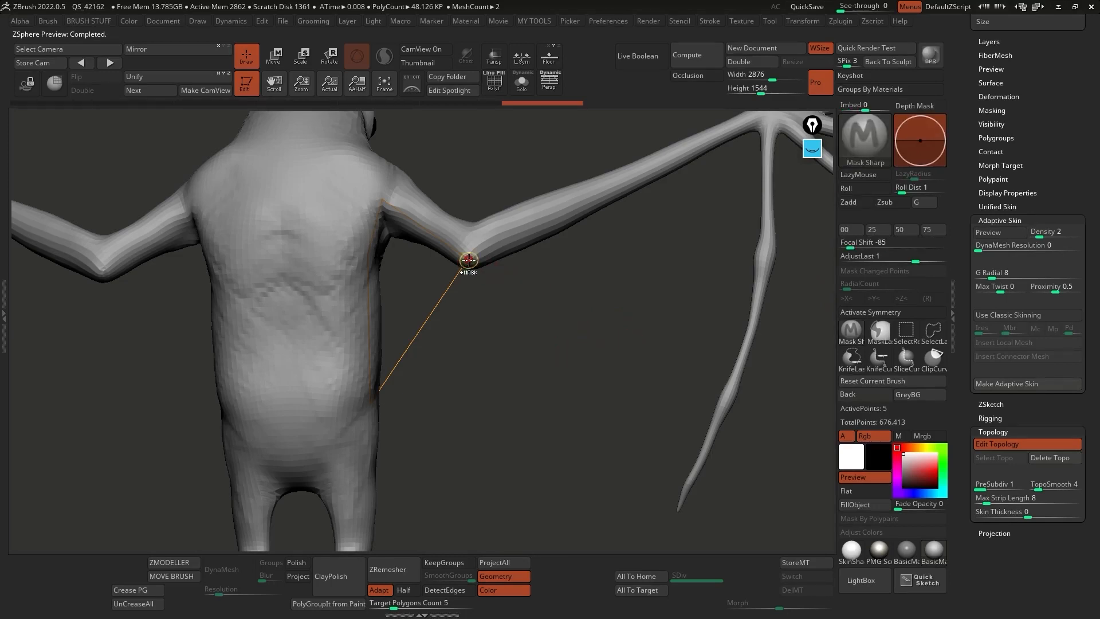
left_click(469, 259, "ctrl")
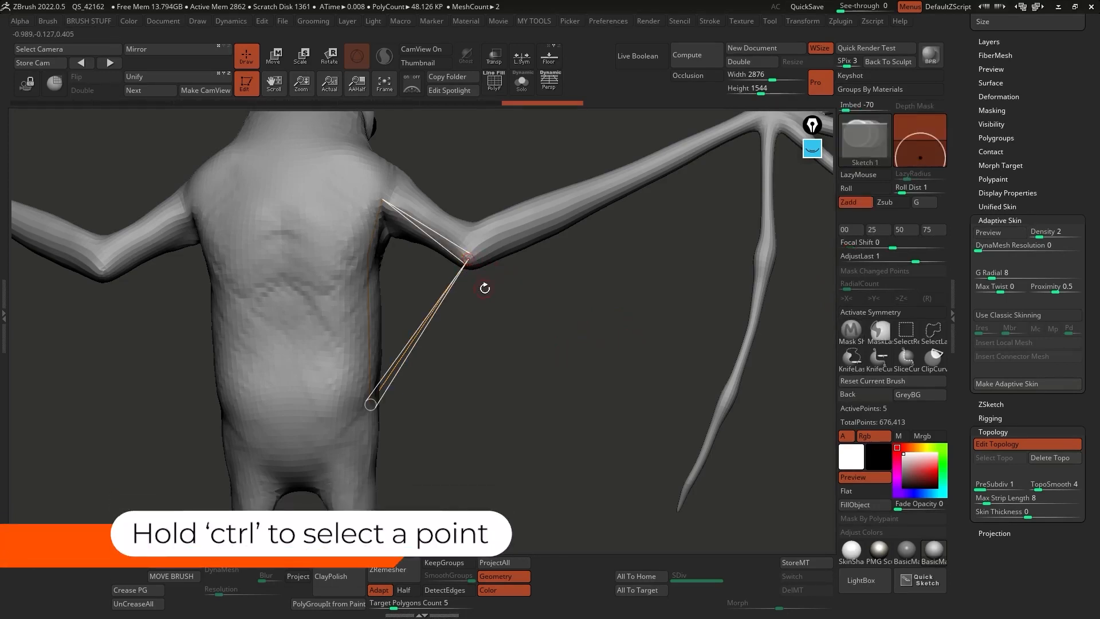
left_click(382, 199, "ctrl")
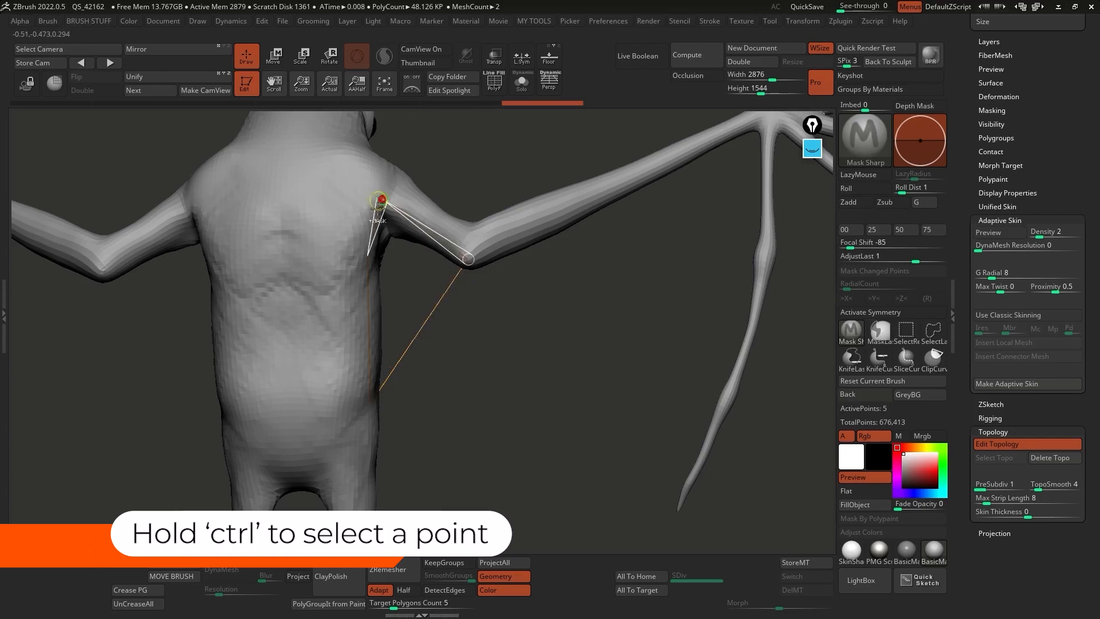
left_click(371, 403, "ctrl")
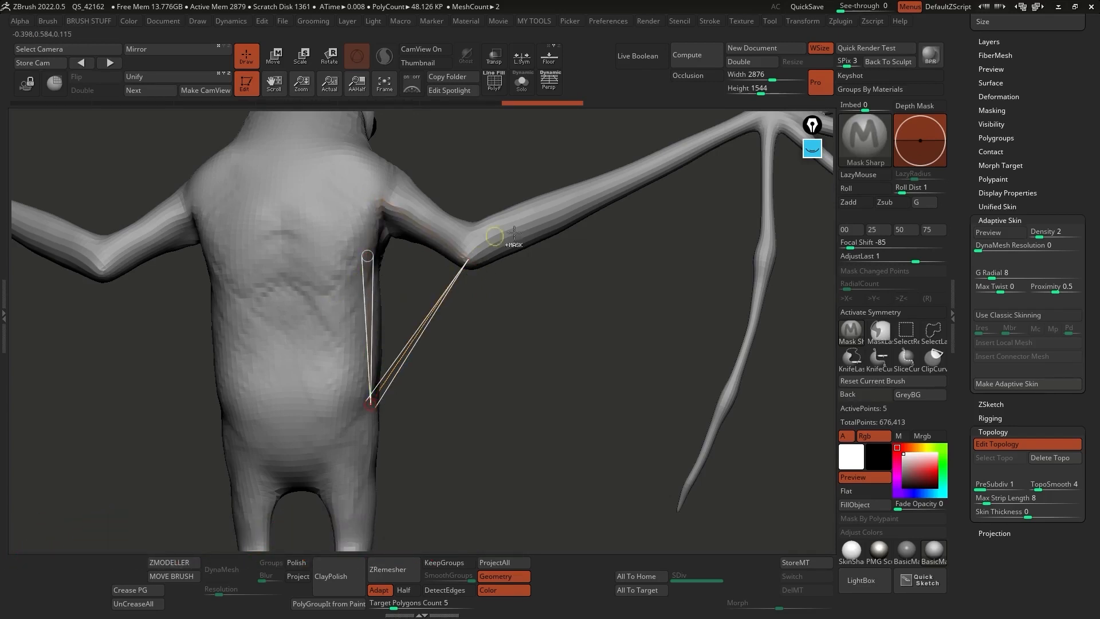
left_click(469, 259, "ctrl")
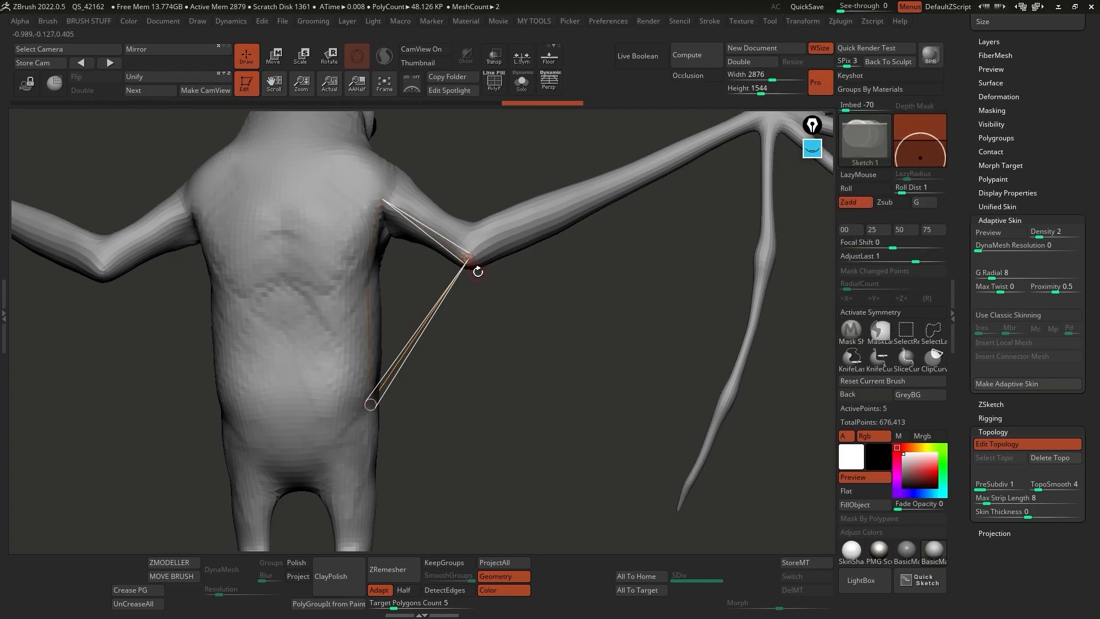
left_click(622, 189)
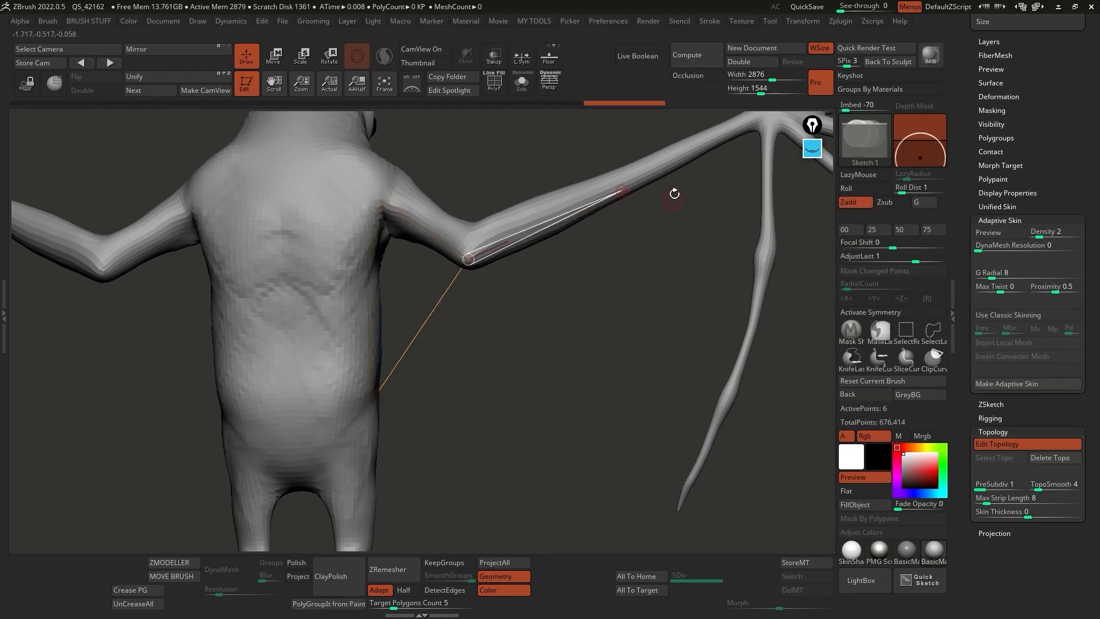
left_click(759, 127)
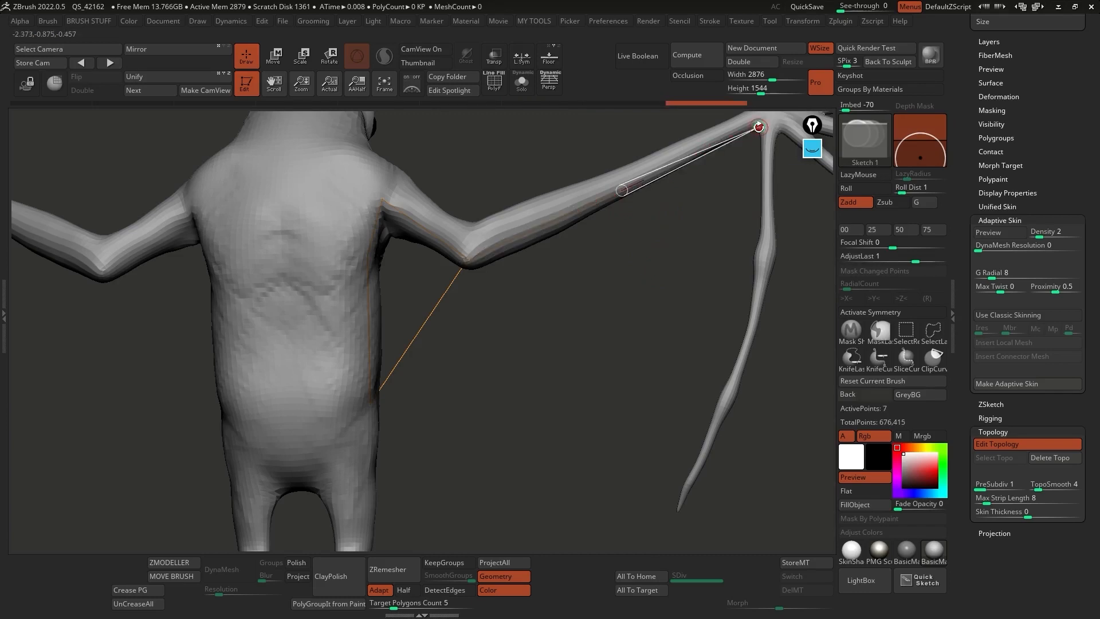
Draw topology from the wrist to the first finger's upper joint and across to the lower flank, and preview the adaptive skin
left_click(758, 256)
left_click(374, 403)
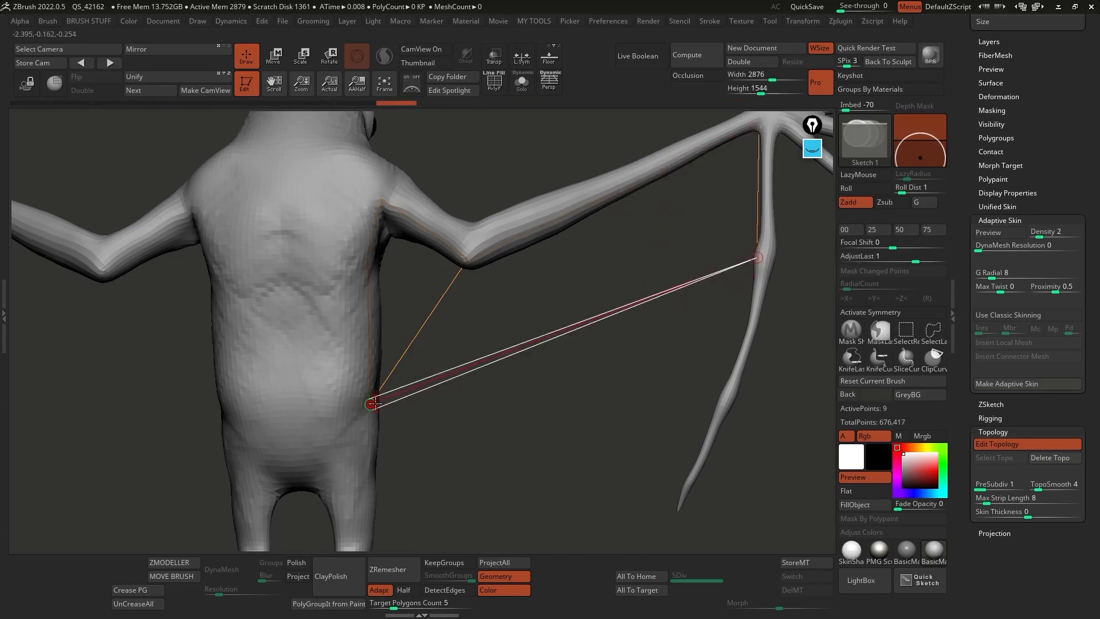
left_click(1000, 234)
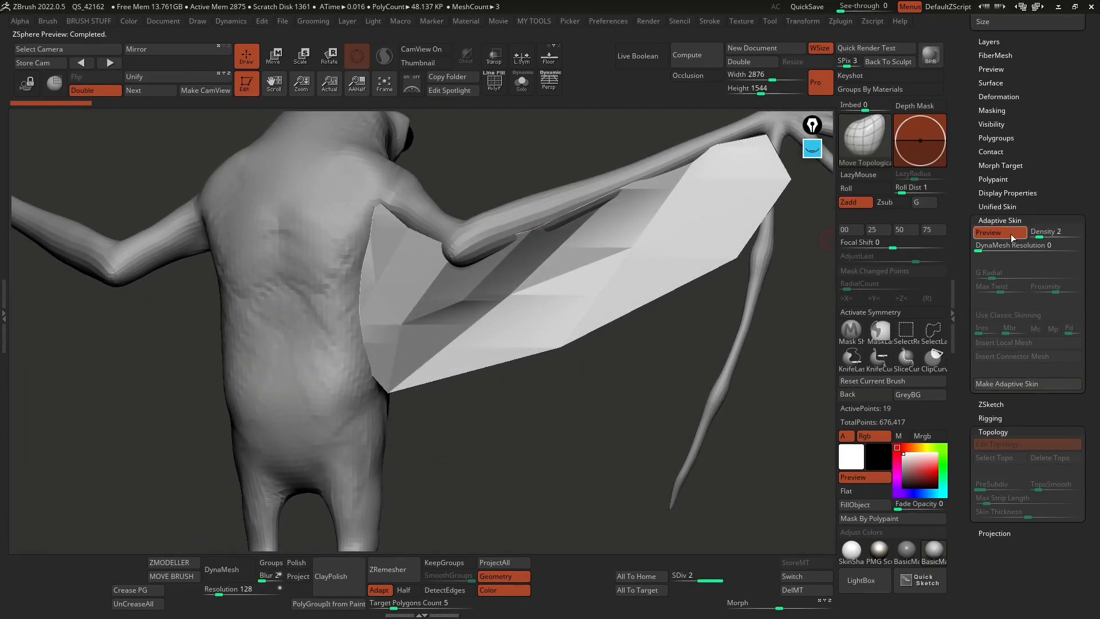
left_click(1013, 235)
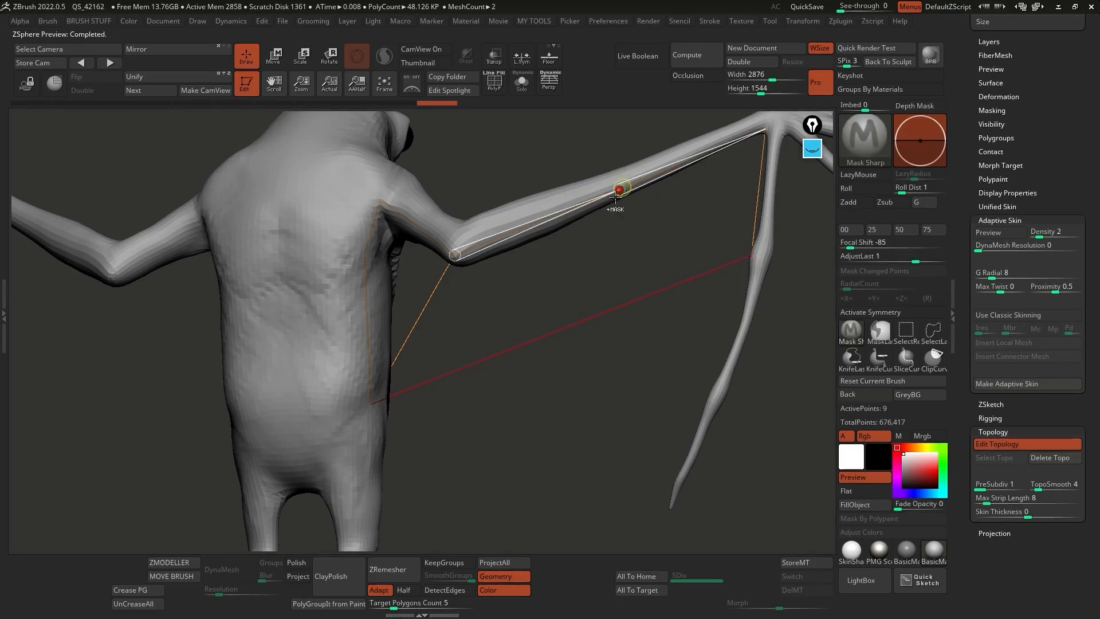
Insert a point midway on the line from flank to finger joint and connect it to the mid-forearm point
left_click(573, 324)
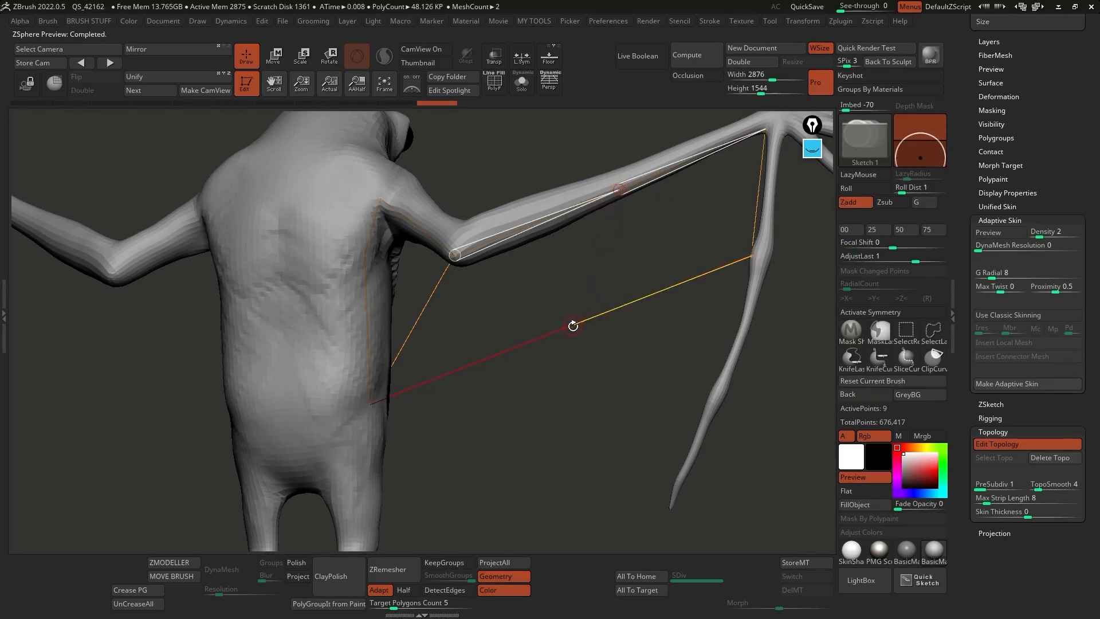
left_click(618, 190)
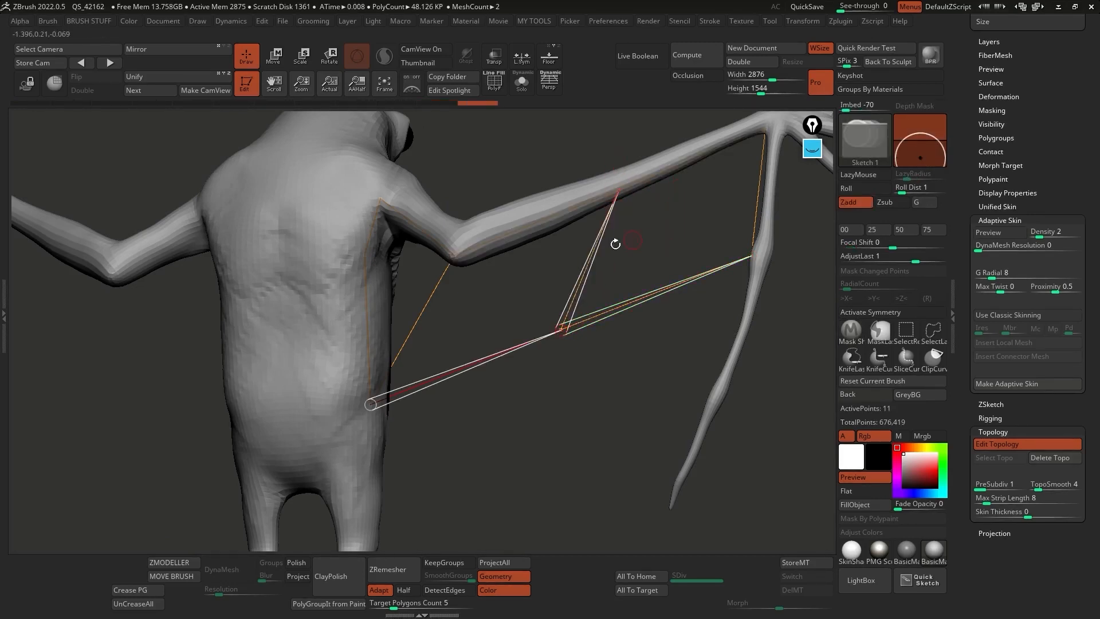
left_click_drag(524, 401, 582, 289)
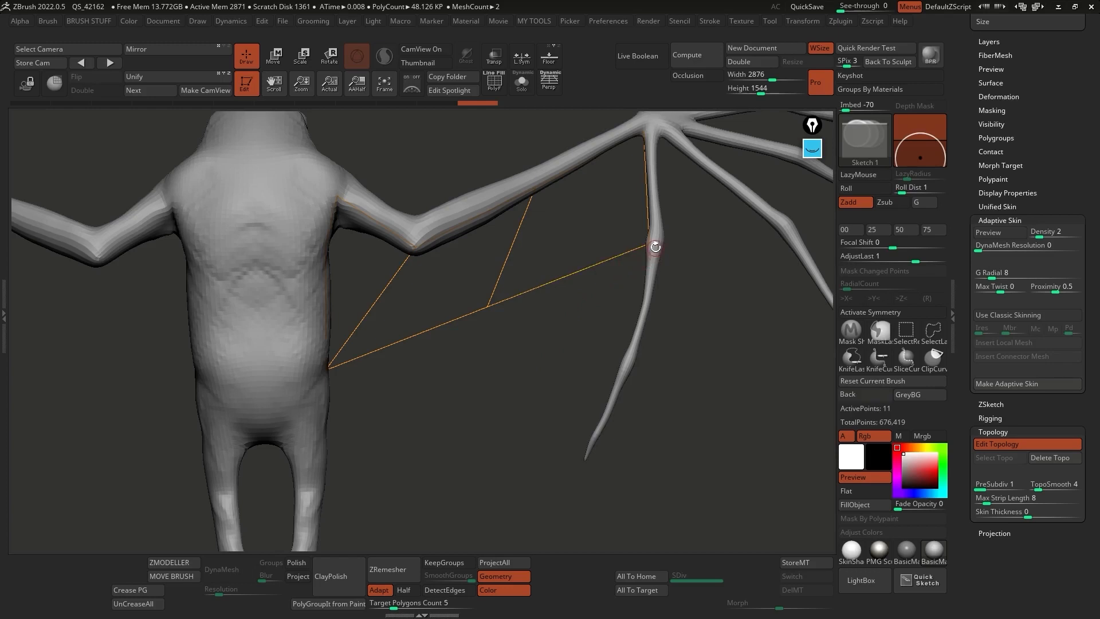
Extend the topology from the first finger's upper joint to its lower joint, across to the hip and up to the flank point
key("ctrl")
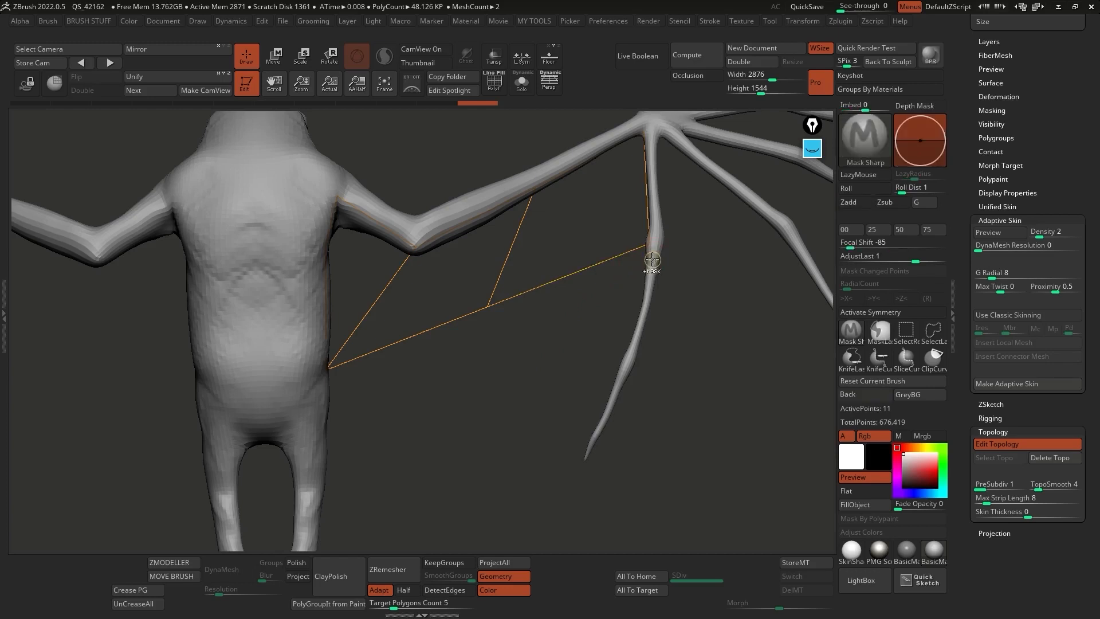
left_click(650, 244, "ctrl")
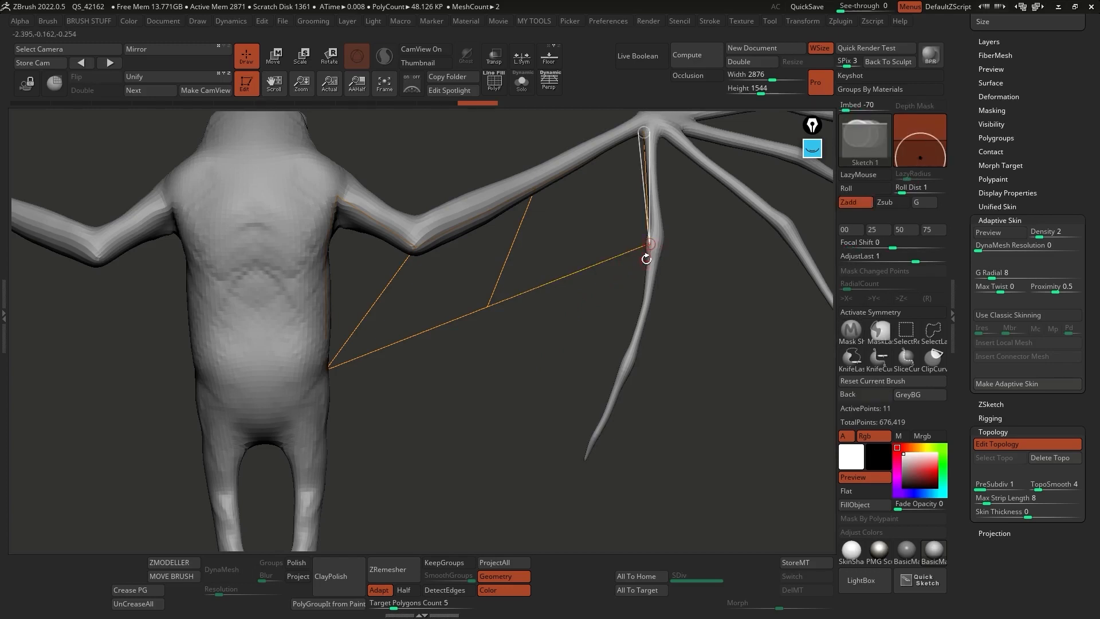
left_click(624, 362)
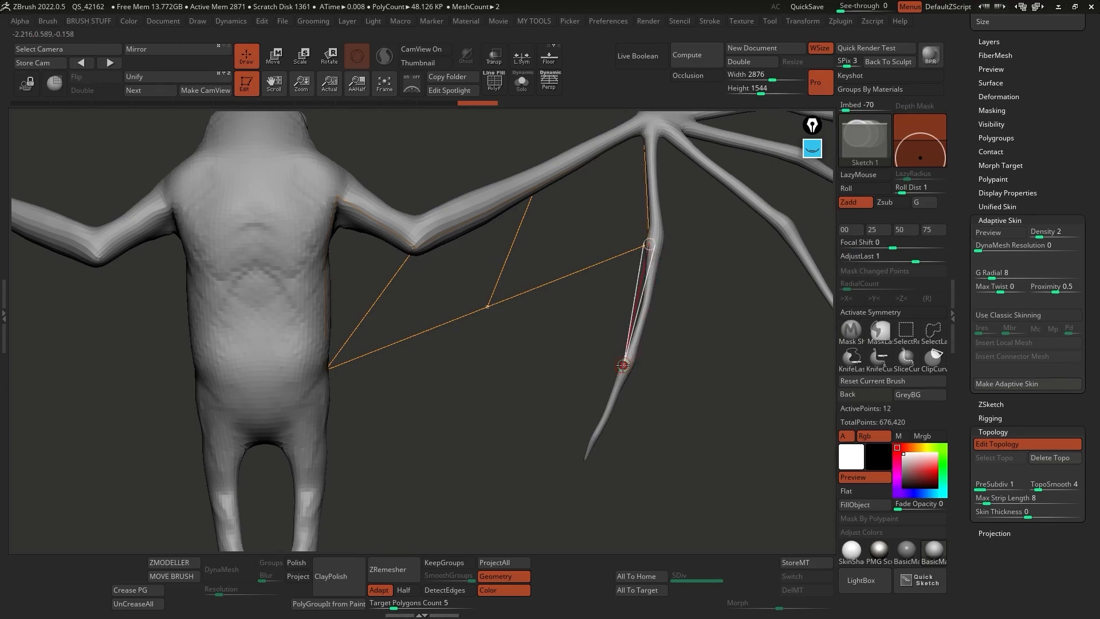
left_click(324, 440)
left_click(326, 370)
Extend the topology from the first finger's lower joint to its tip, across to the leg and up to the hip point
left_click_drag(640, 415, 656, 330, "alt")
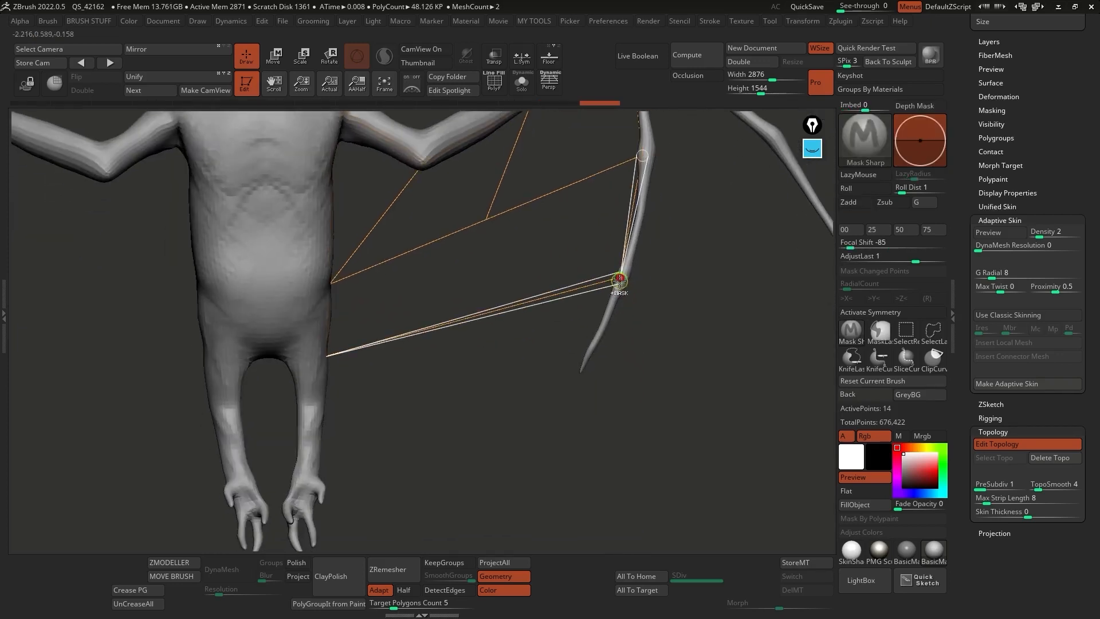
left_click(581, 371)
left_click(321, 440)
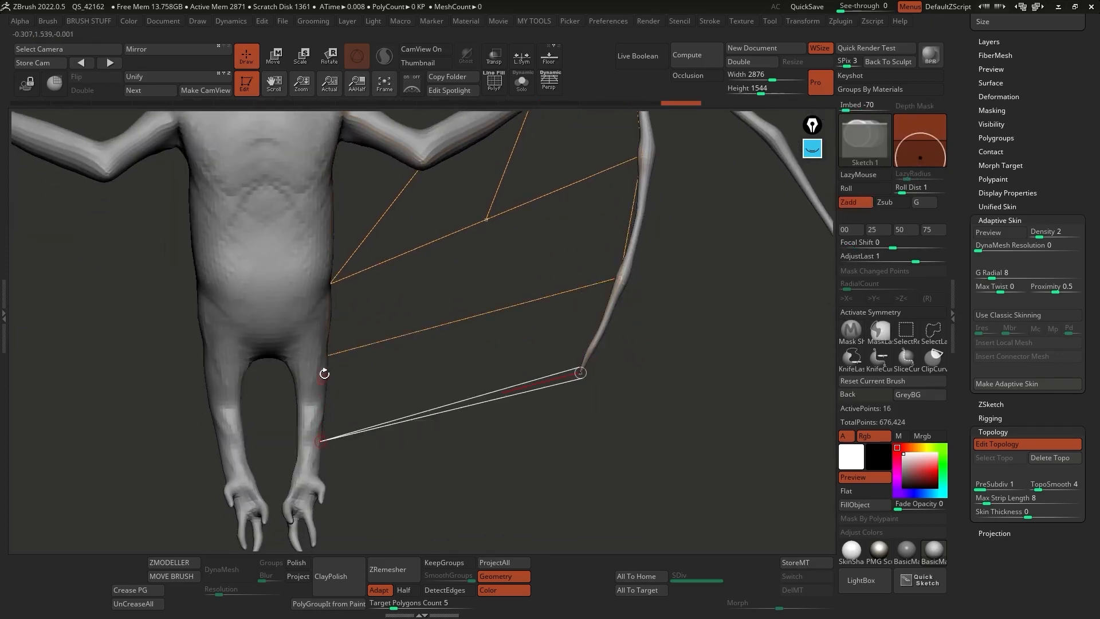
left_click(329, 355)
left_click_drag(422, 360, 399, 363)
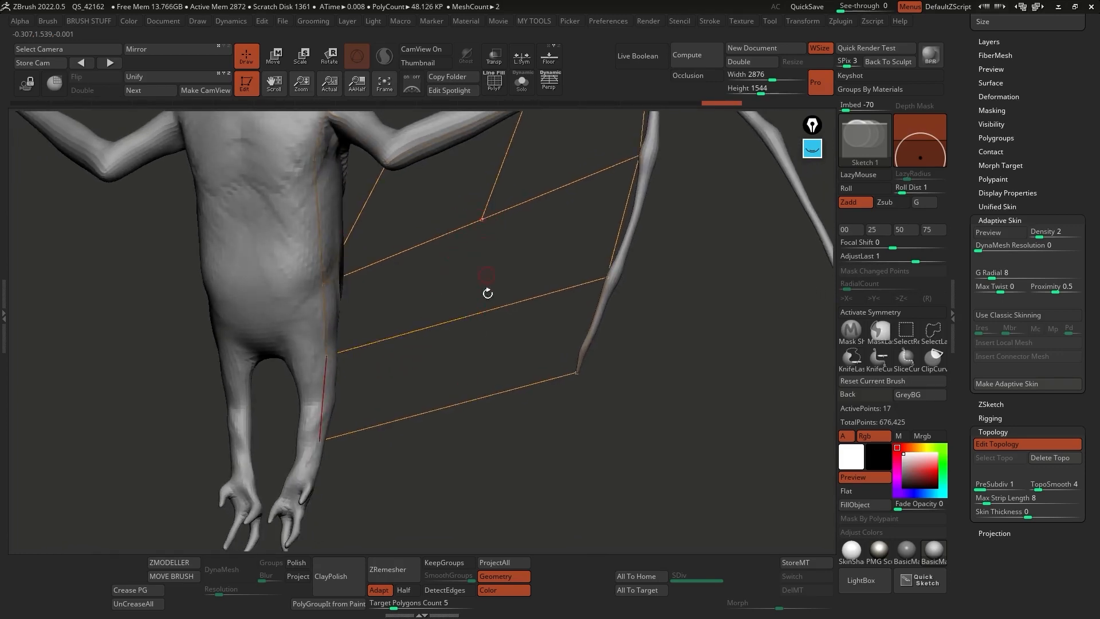
Continue the membrane's middle line from its centre point down through the two lower cross lines
left_click(482, 220, "ctrl")
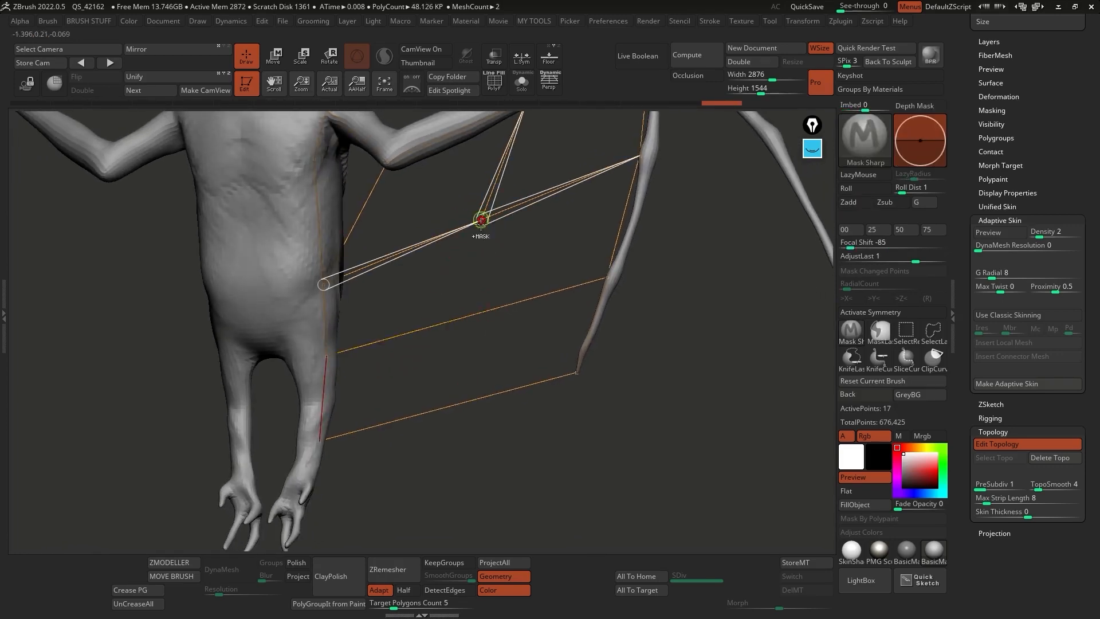
left_click(474, 312)
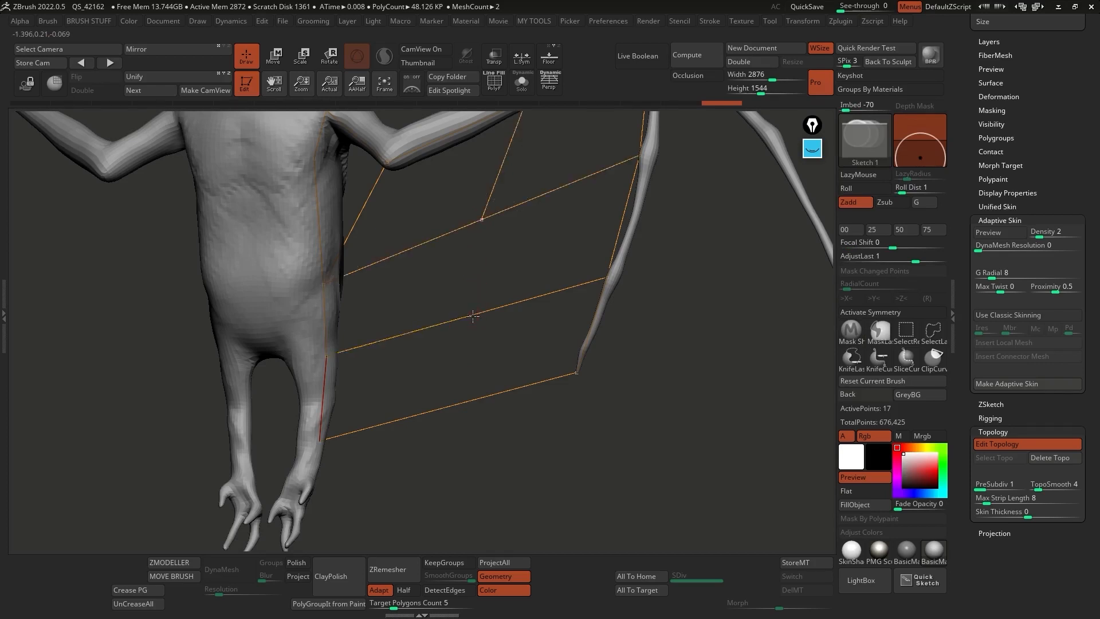
left_click(458, 404)
left_click_drag(646, 322, 554, 151)
left_click_drag(388, 275, 480, 268)
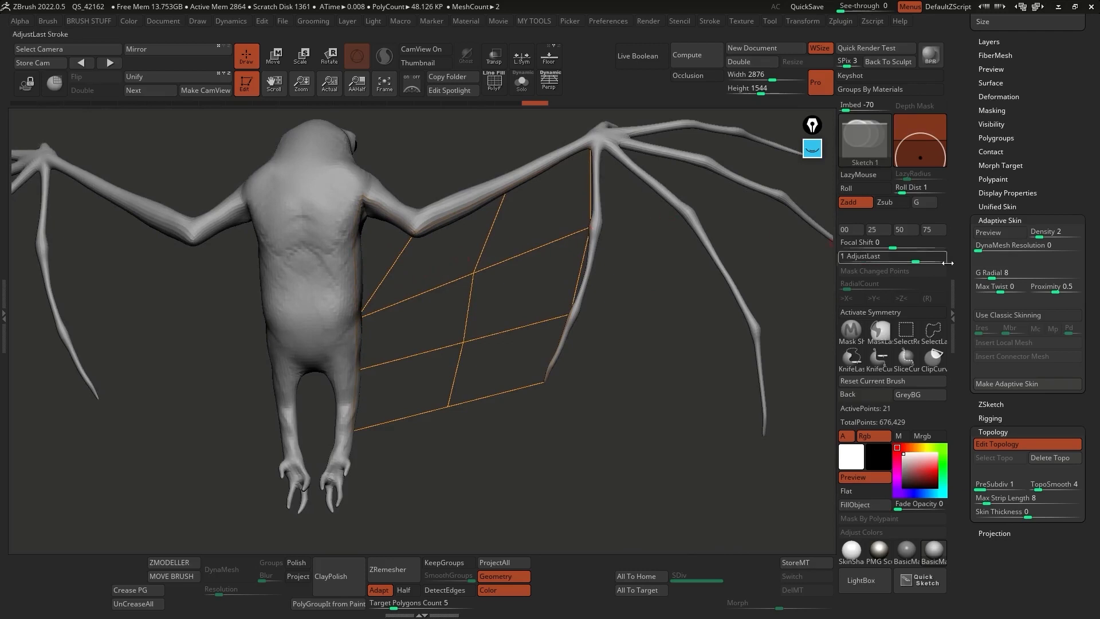
Preview the adaptive skin with PolyFrame turned on, and return to the topology lines
left_click(998, 233)
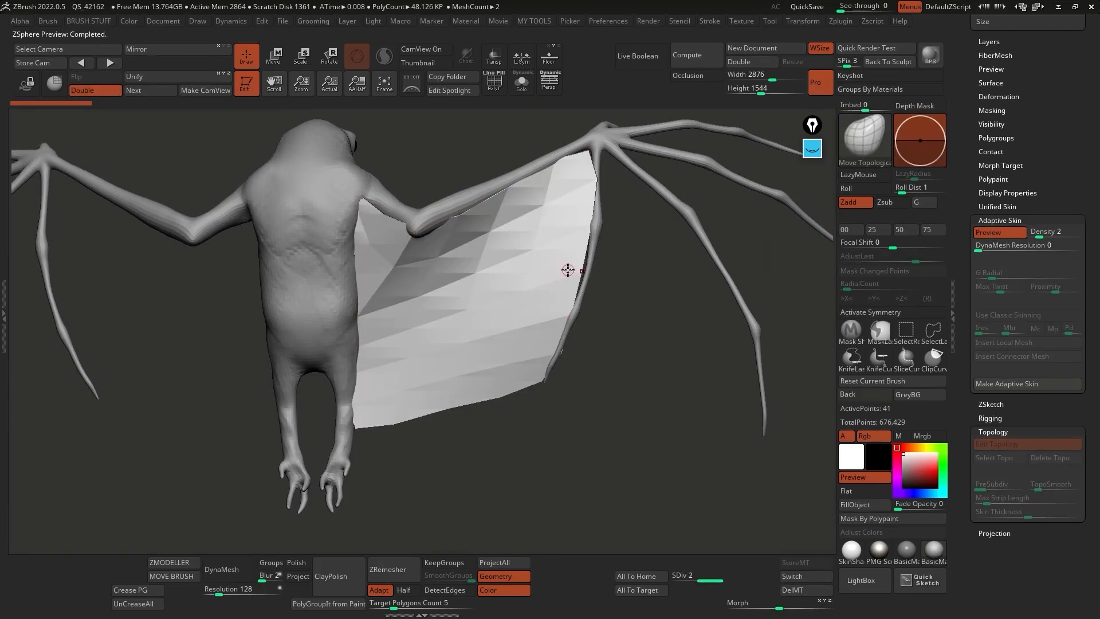
left_click(494, 81)
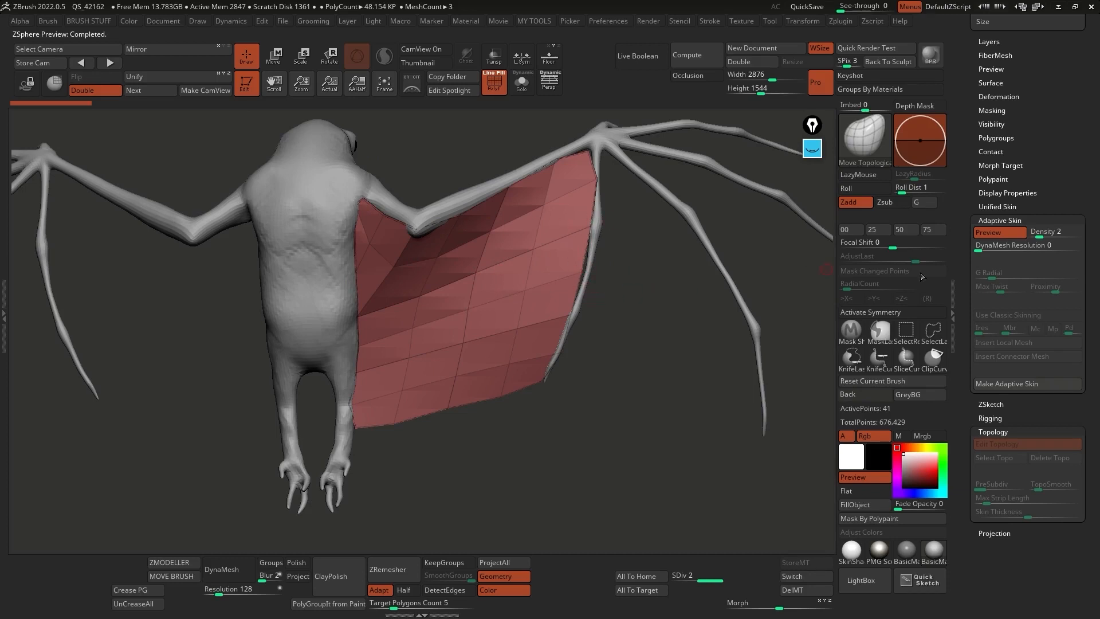
left_click(994, 234)
Insert an extra cross row between the first finger's two joints, running through the middle line to the body's side
left_click_drag(681, 310, 673, 317)
left_click_drag(645, 238, 684, 281, "alt")
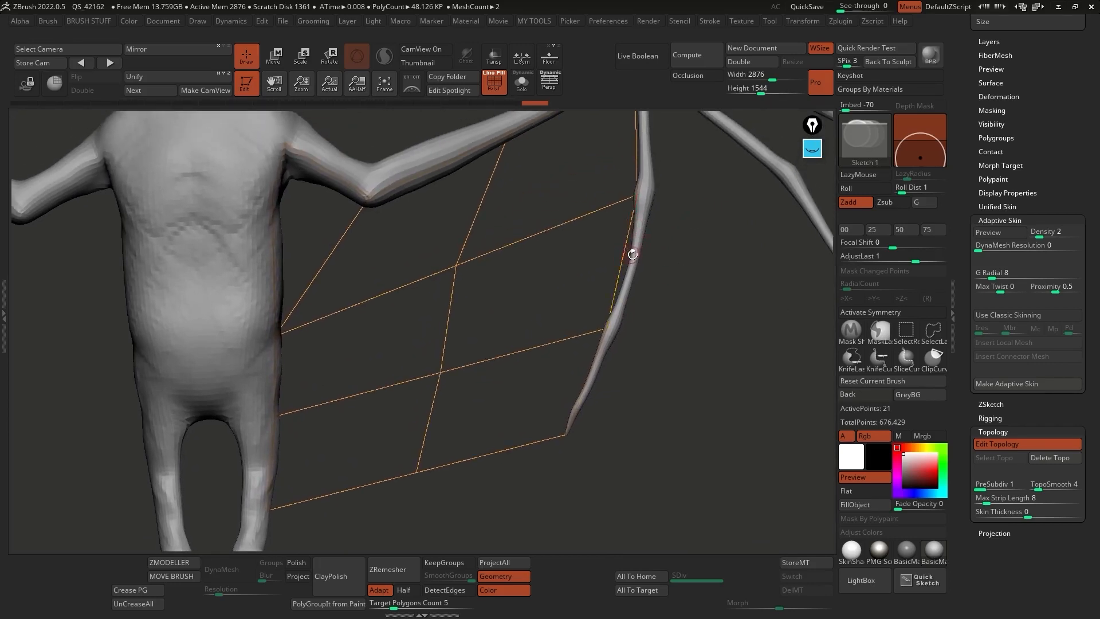
left_click(638, 196, "ctrl")
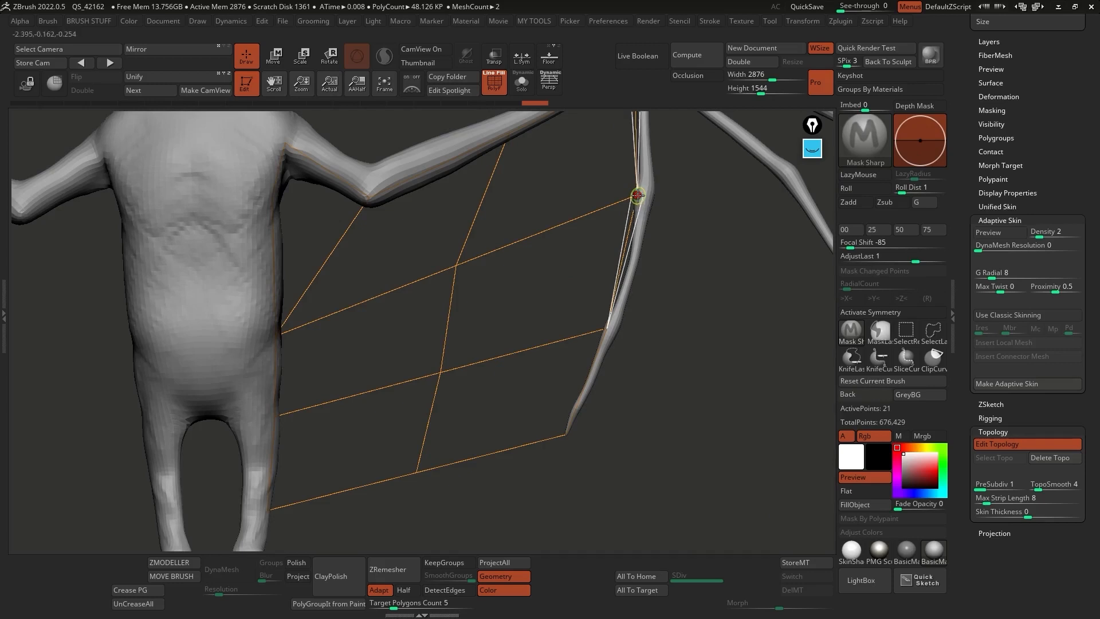
left_click(623, 258)
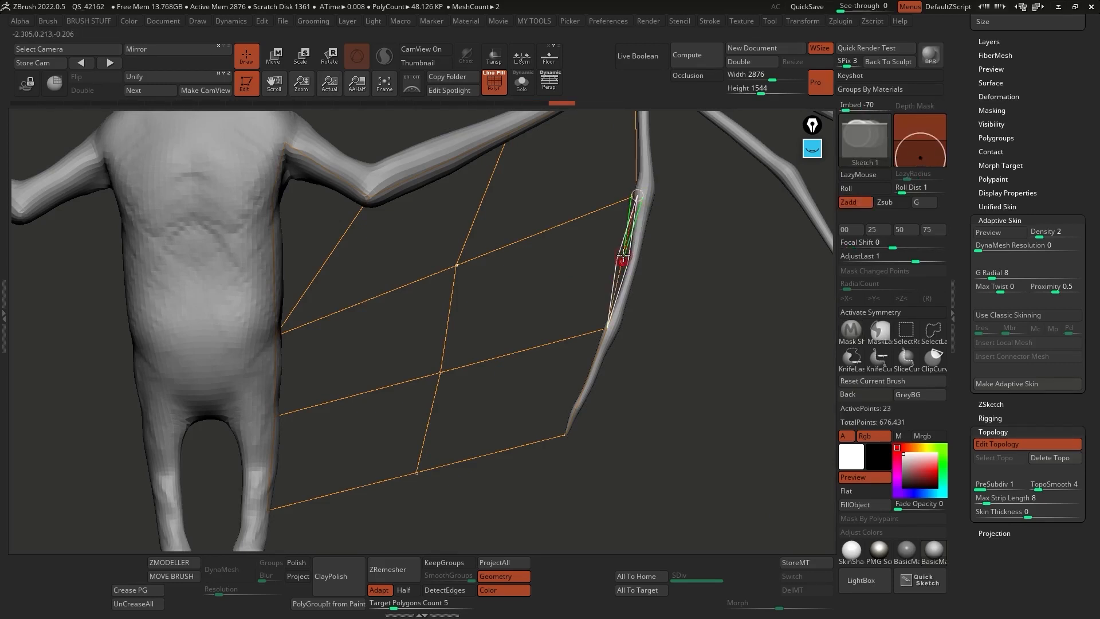
left_click(447, 316)
left_click(275, 374)
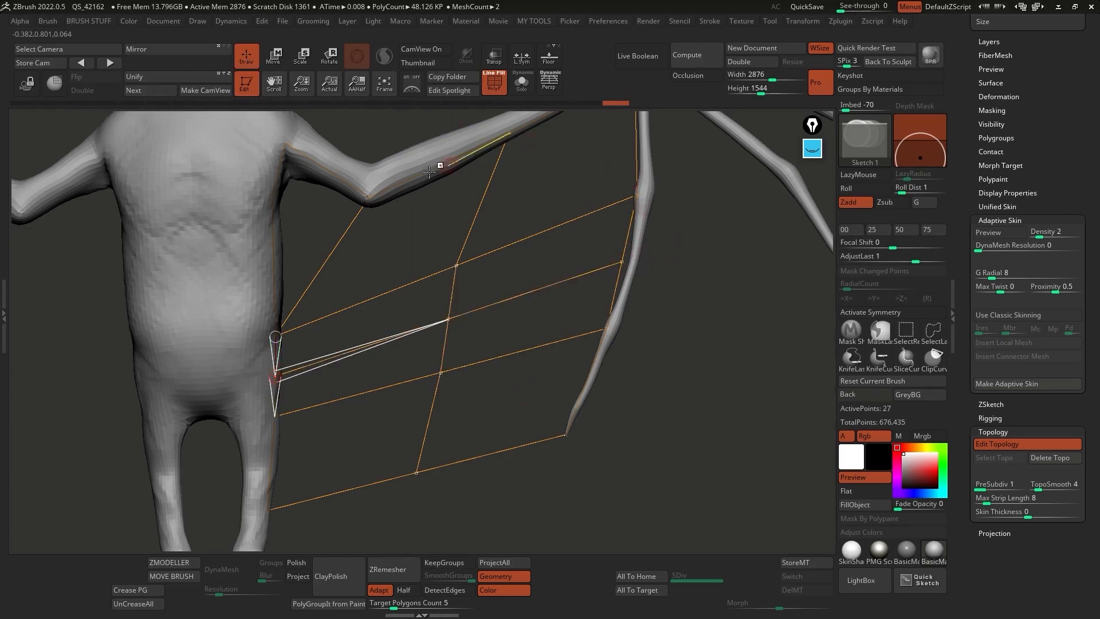
Switch to Move mode and reposition the first membrane's topology points along the finger, middle line, flank and leg to even out the rows
left_click(273, 56)
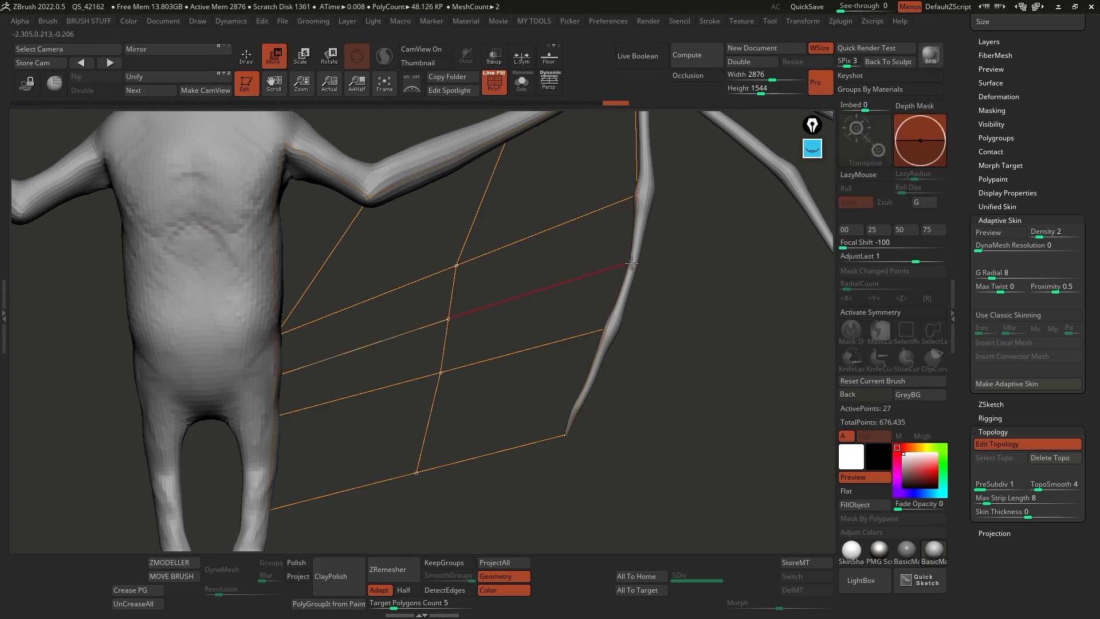
left_click_drag(456, 266, 479, 239)
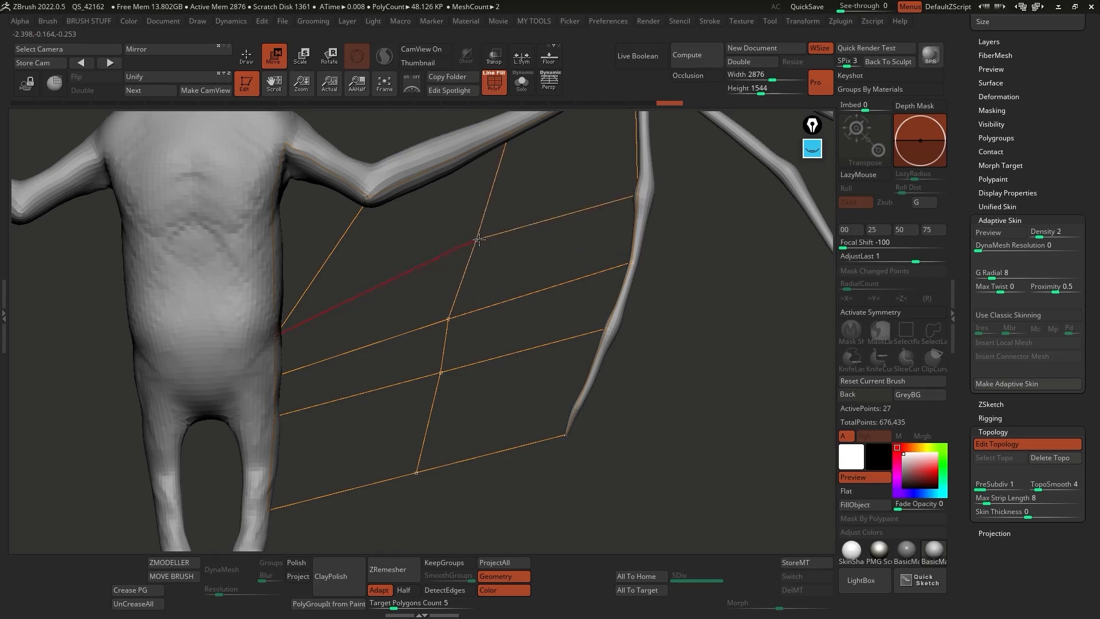
left_click_drag(280, 332, 286, 293)
left_click_drag(278, 375, 279, 350)
left_click_drag(449, 319, 455, 317)
left_click_drag(441, 374, 441, 390)
left_click_drag(607, 328, 602, 338)
left_click_drag(544, 467, 591, 366, "alt")
left_click_drag(318, 409, 310, 430)
left_click_drag(396, 426, 390, 409)
left_click_drag(348, 256, 347, 264)
left_click_drag(475, 355, 543, 331)
Switch to Draw mode and draw topology from the wrist to the second finger's base, its first joint and across to the first finger
right_click_drag(572, 226, 544, 318, "alt")
right_click(538, 270)
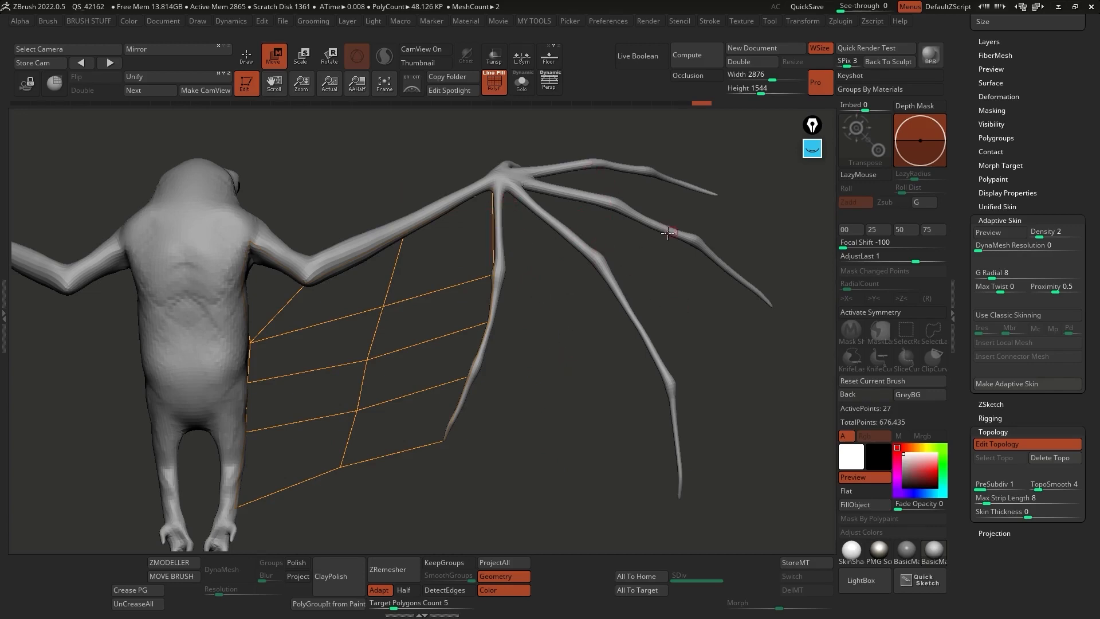
right_click_drag(550, 203, 533, 241, "ctrl")
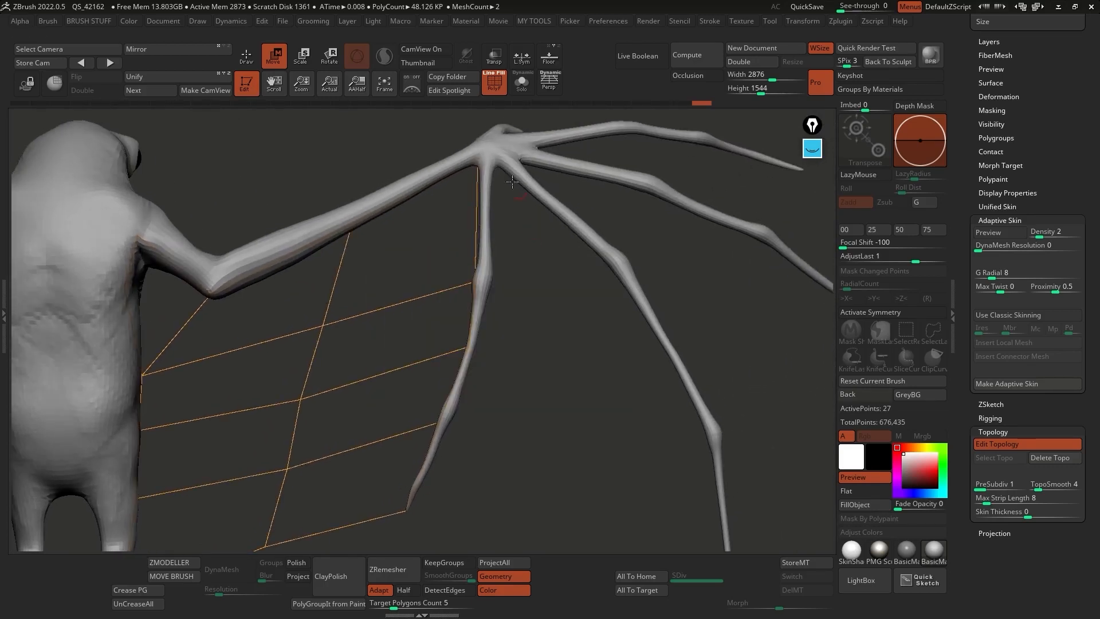
left_click(246, 55)
left_click(479, 162)
left_click(501, 157)
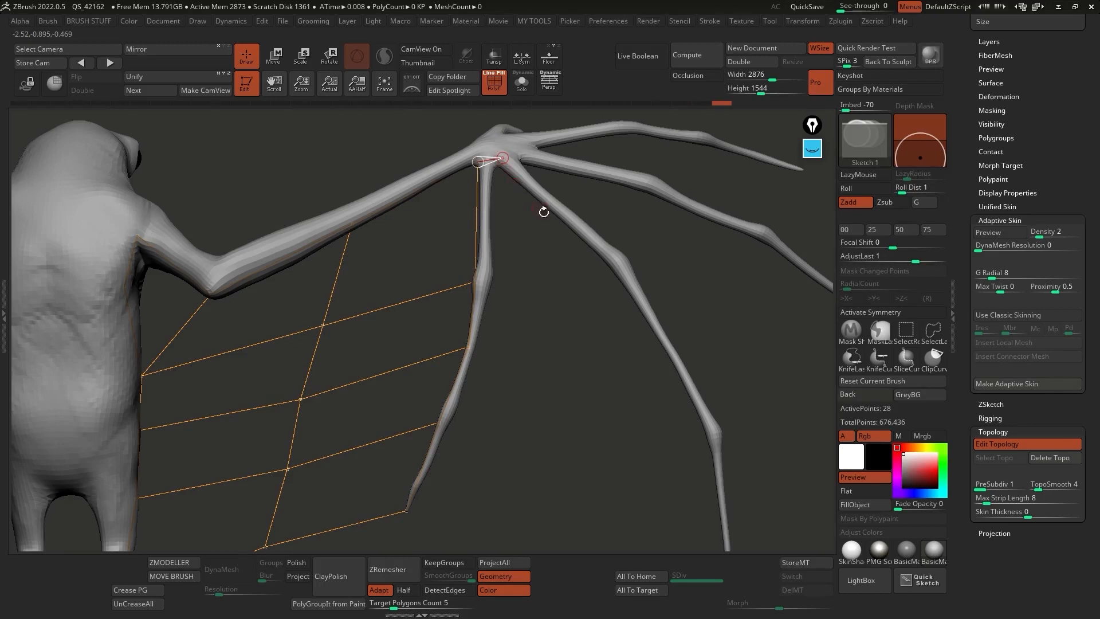
left_click(615, 262)
left_click(477, 283)
Continue the topology down the second finger through its middle, lower joint and tip, linking each point to the first finger
left_click(651, 325)
left_click(469, 347)
left_click(709, 429)
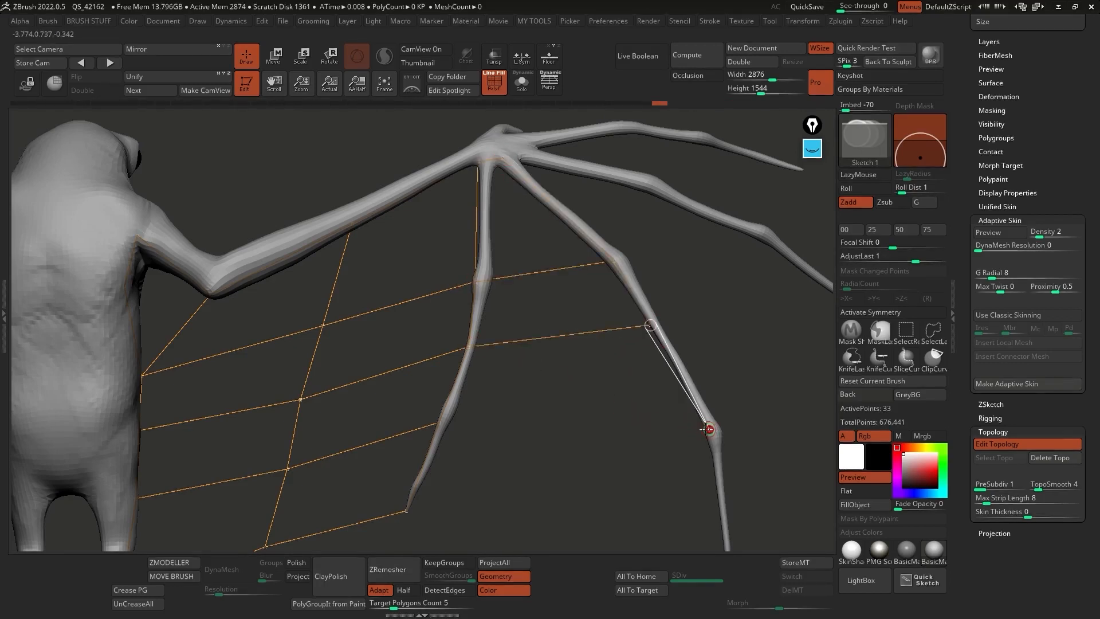
left_click(438, 423)
left_click_drag(561, 473, 547, 304, "alt")
left_click(696, 261, "ctrl")
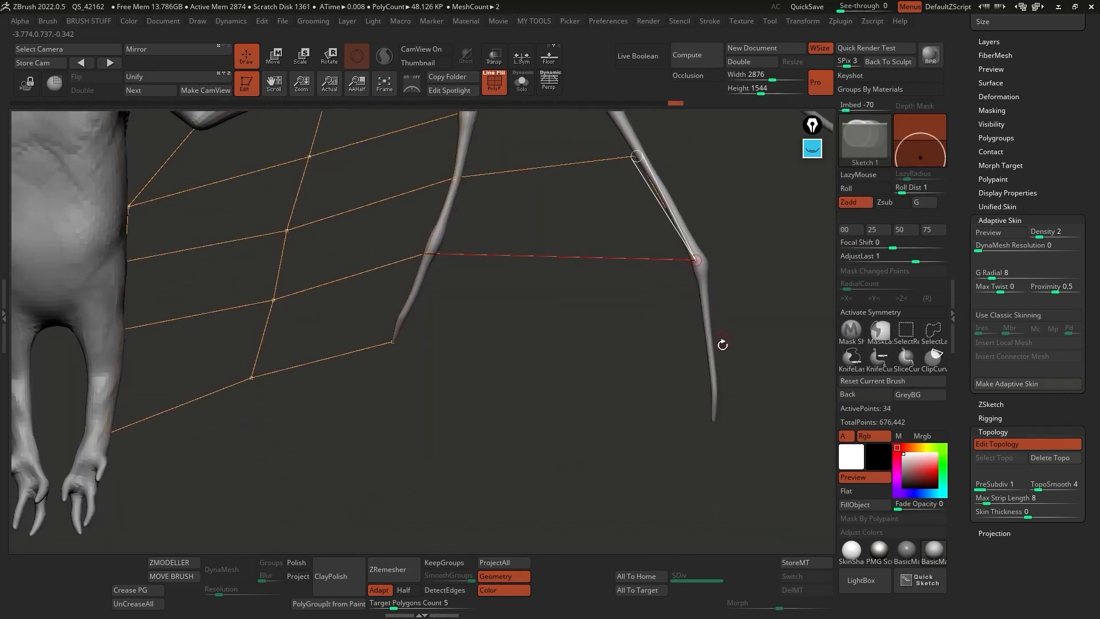
left_click(713, 419)
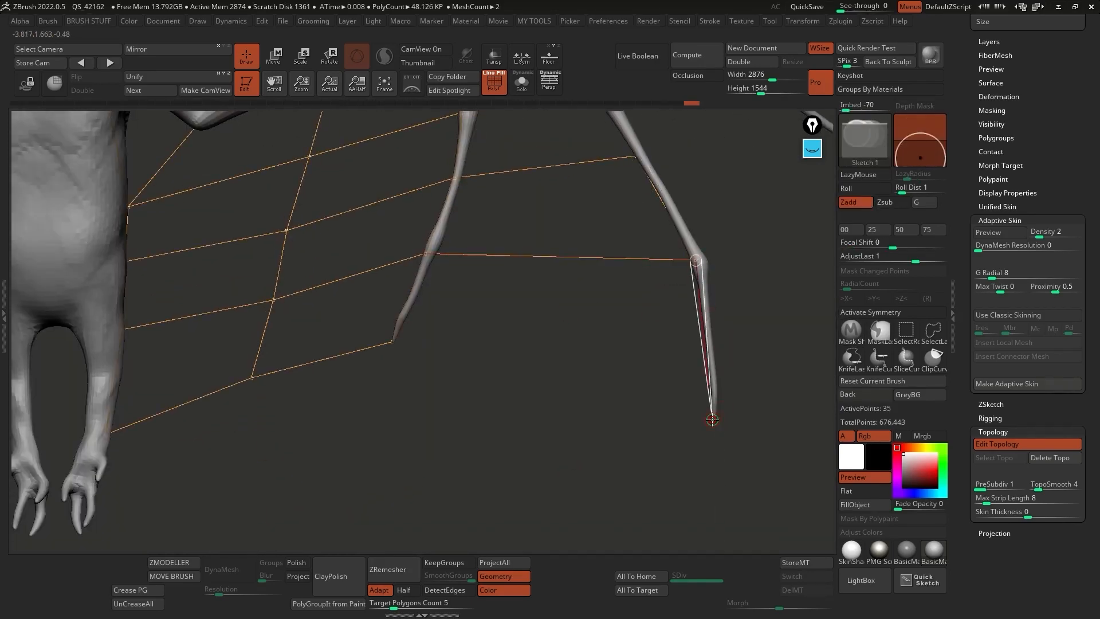
left_click(393, 343)
Draw topology from the second finger's base along the third finger through its two joints, linking each joint to the second finger
mouse_move(503, 299)
left_mouse_down()
mouse_move(545, 248)
mouse_move(361, 189)
left_mouse_up()
left_click(342, 186, "ctrl")
left_click(360, 182)
left_click(490, 212)
left_click(453, 290)
left_click(592, 269)
left_click(489, 353)
Extend the third finger's topology through its last segment to the tip, linking these points to the second finger's lower joint and tip
left_click(657, 306)
left_click(549, 458)
left_click_drag(636, 436, 595, 288, "alt")
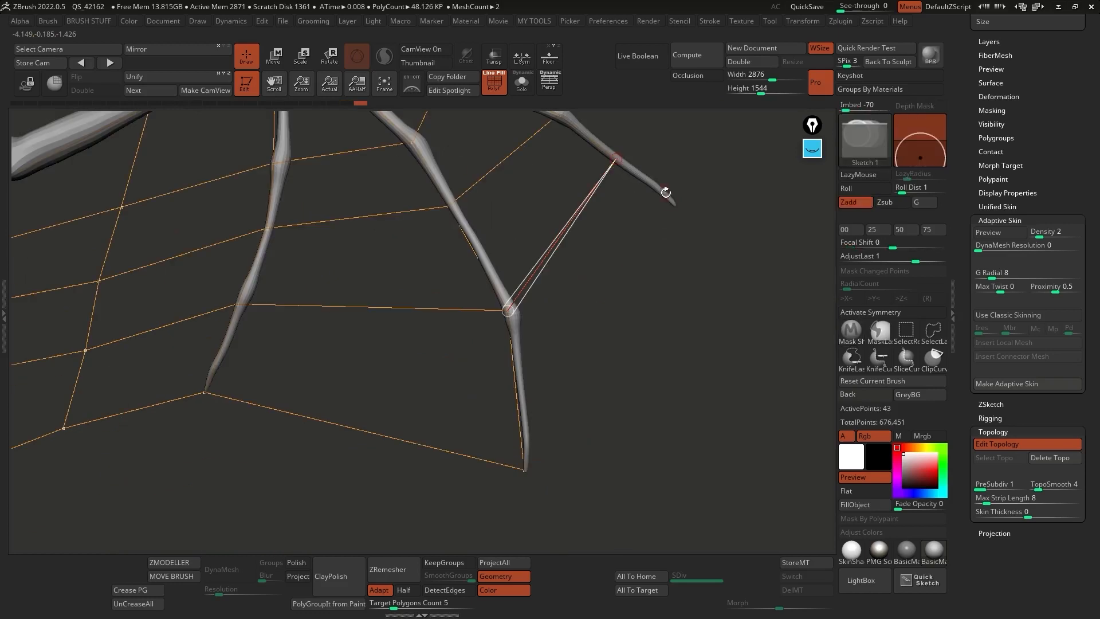
left_click(673, 202)
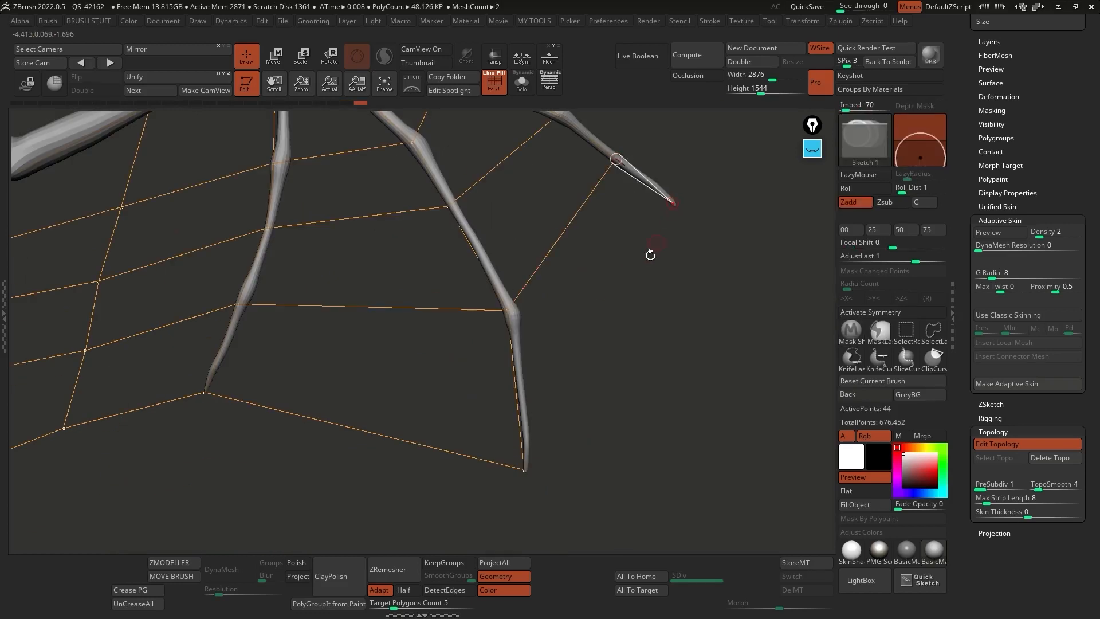
left_click(525, 469)
Draw topology from the third finger's base along the fourth finger through its two joints, linking each joint to the third finger
left_click_drag(648, 282, 638, 489, "alt")
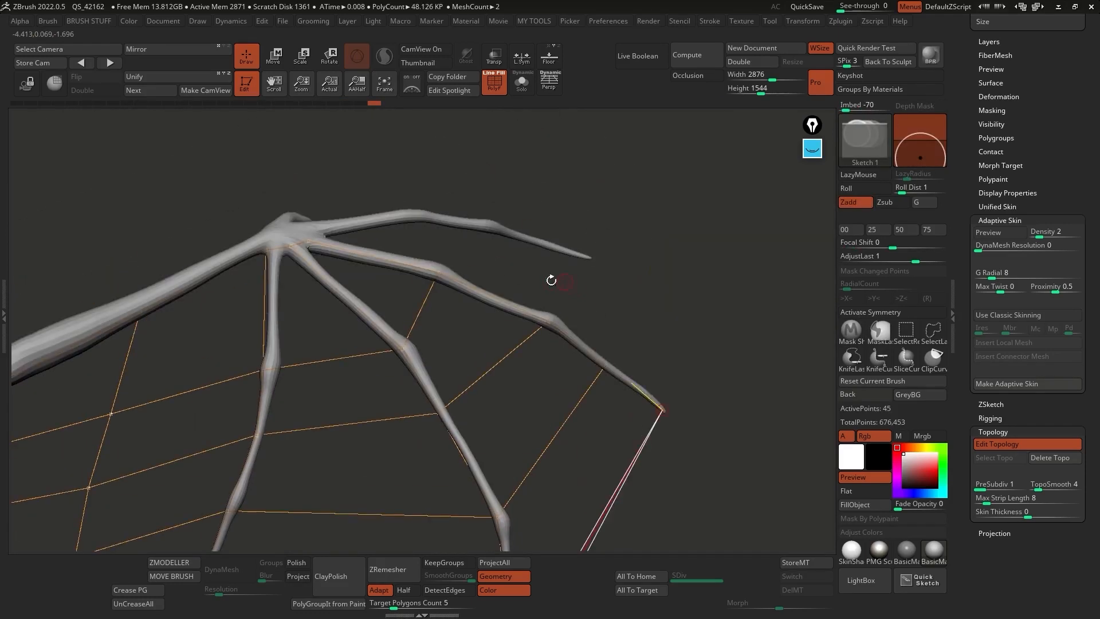
left_click(308, 241, "ctrl")
left_click(322, 229)
left_click(410, 215)
left_click(439, 272)
left_click(489, 225)
left_click(548, 321)
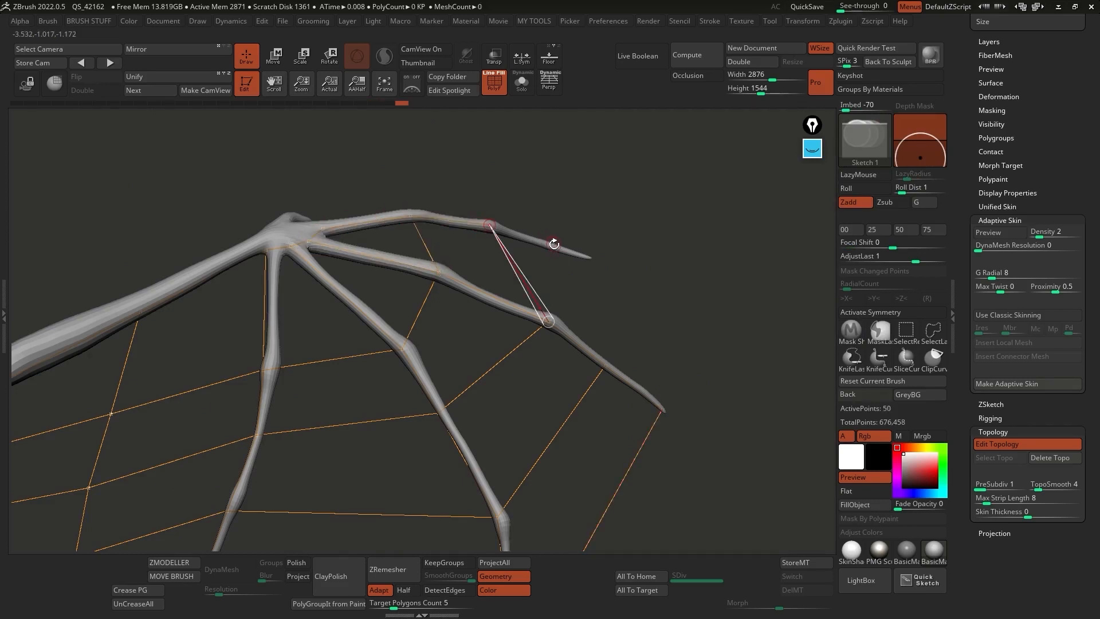
Extend the fourth finger's topology through its last segment to the tip, linking both points to the third finger
left_click(553, 243)
left_click(606, 363)
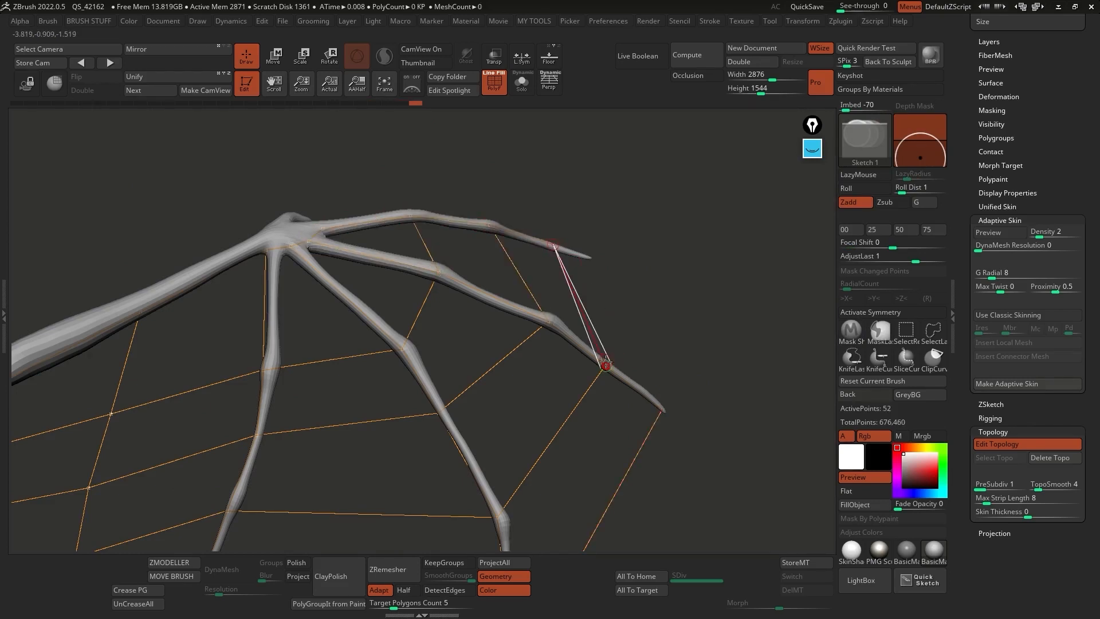
left_click(590, 257)
left_click(663, 410)
left_click_drag(665, 393, 368, 204)
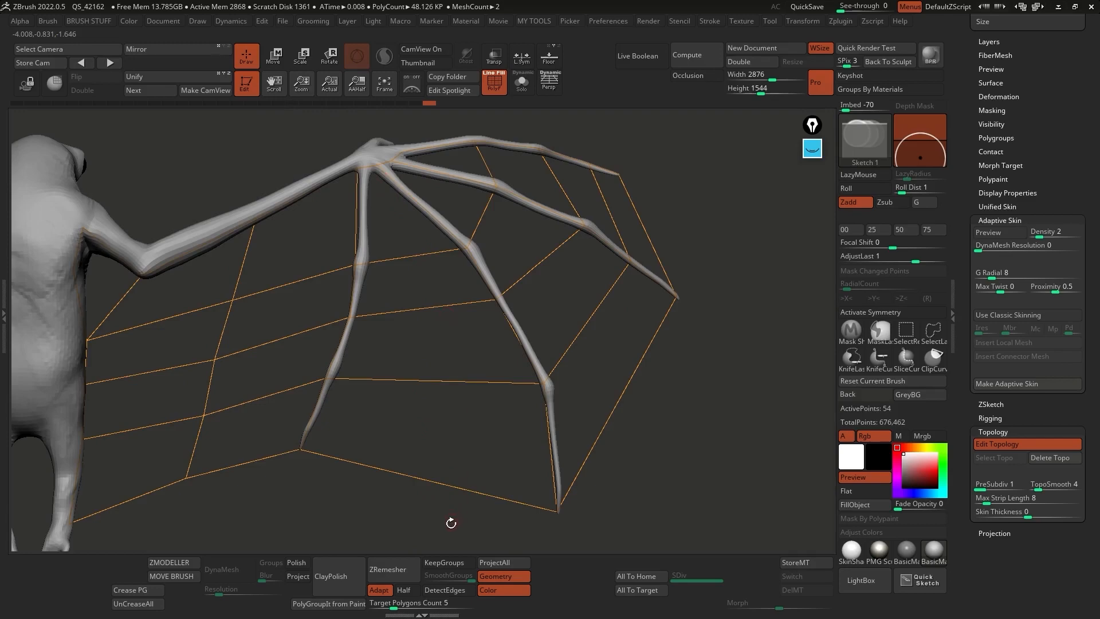
Preview the adaptive skin generated from the completed wing topology
left_click_drag(715, 402, 662, 278)
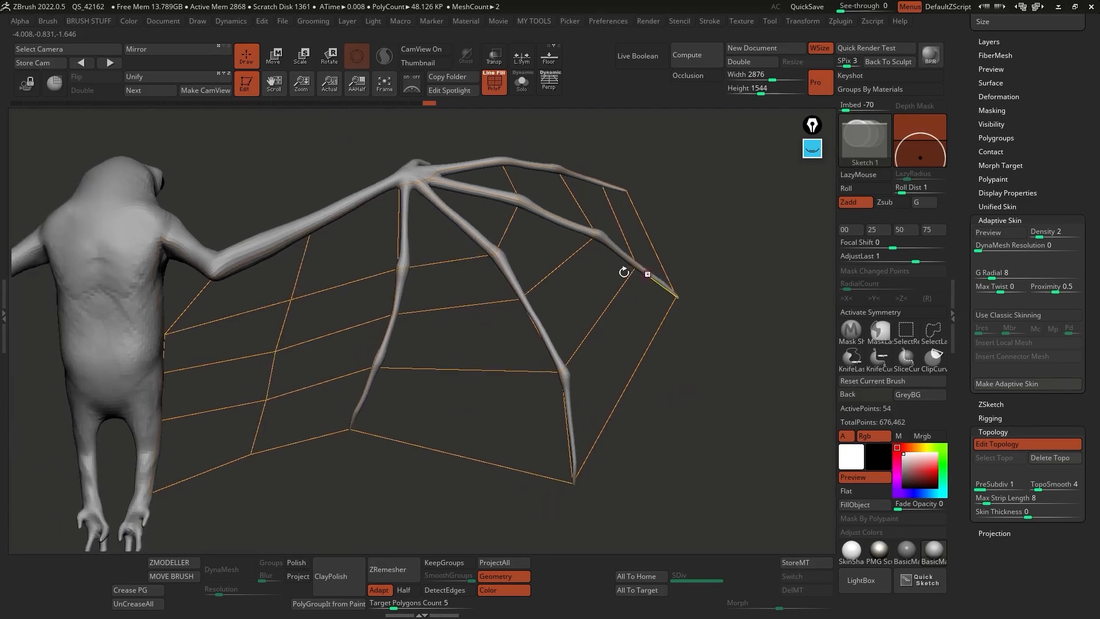
left_click_drag(460, 142, 415, 210)
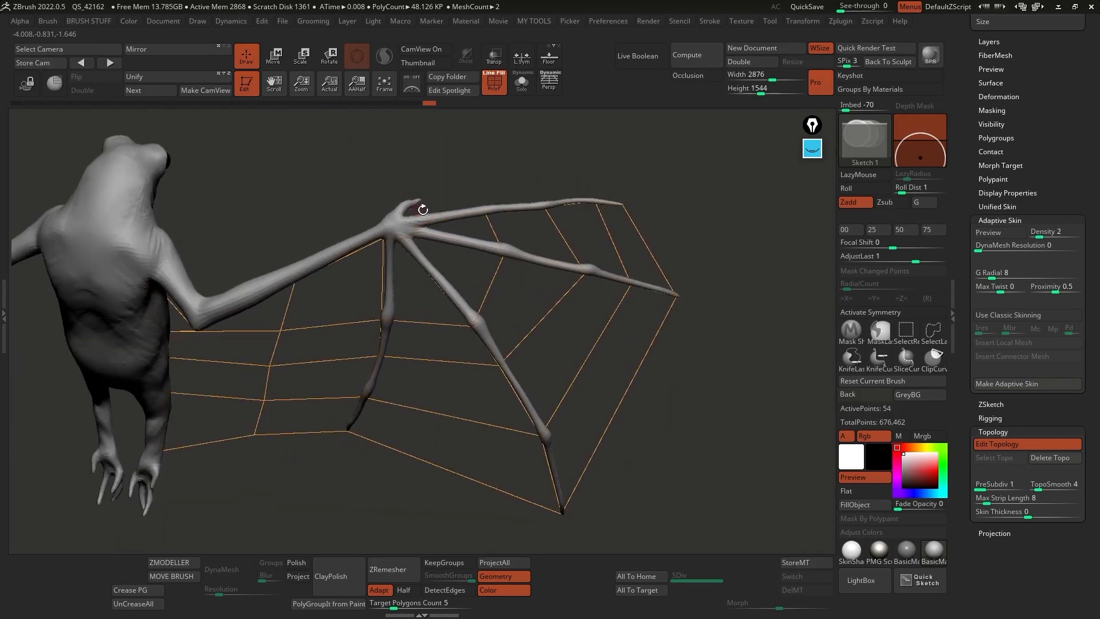
left_click_drag(736, 349, 729, 324)
left_click(989, 233)
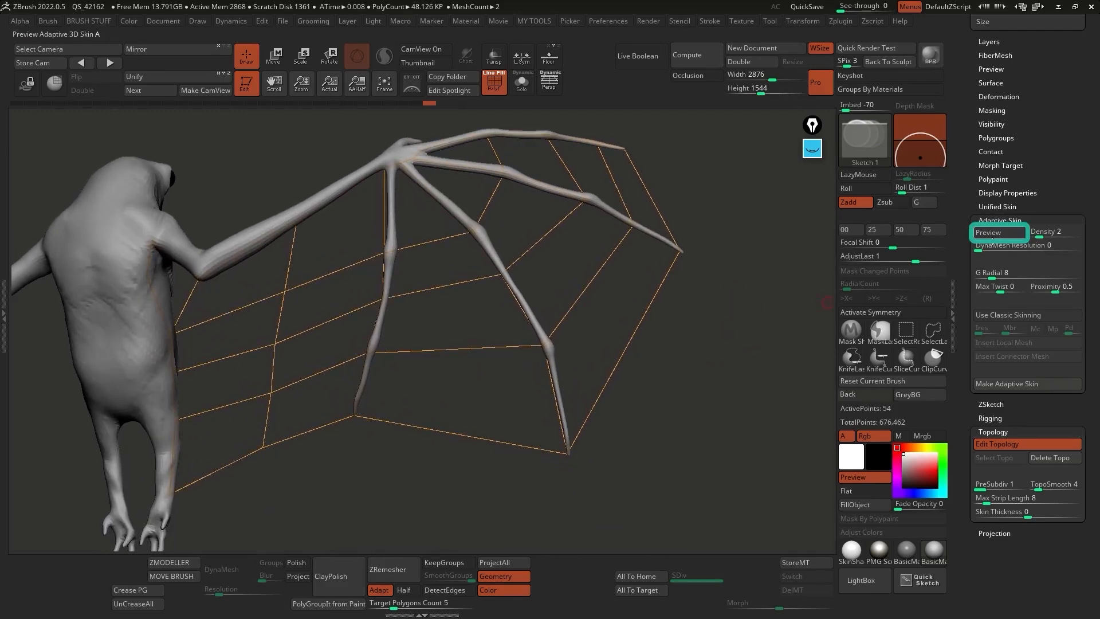
left_click_drag(704, 326, 713, 345)
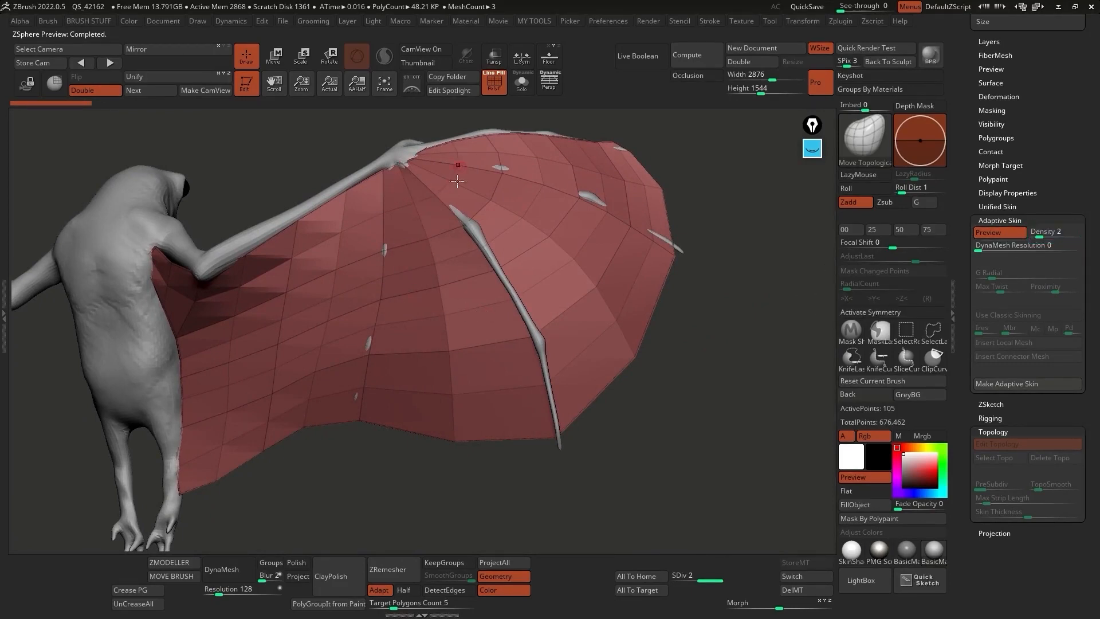
Set the adaptive skin density to 1 and regenerate the wing preview
left_click_drag(1040, 234, 1011, 240)
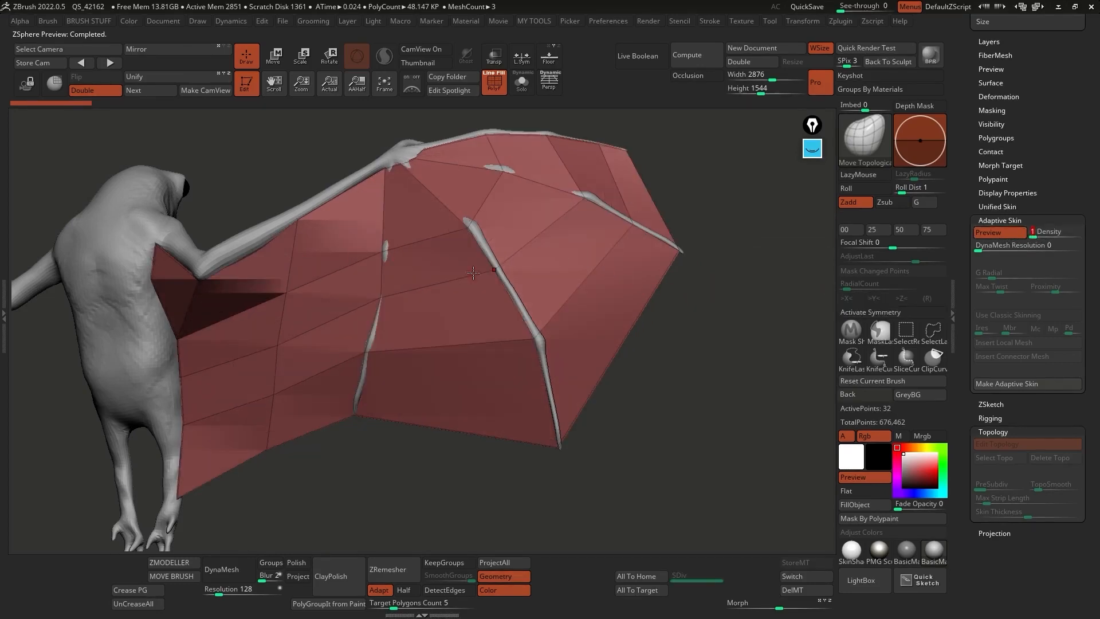
left_click(988, 231)
key("a")
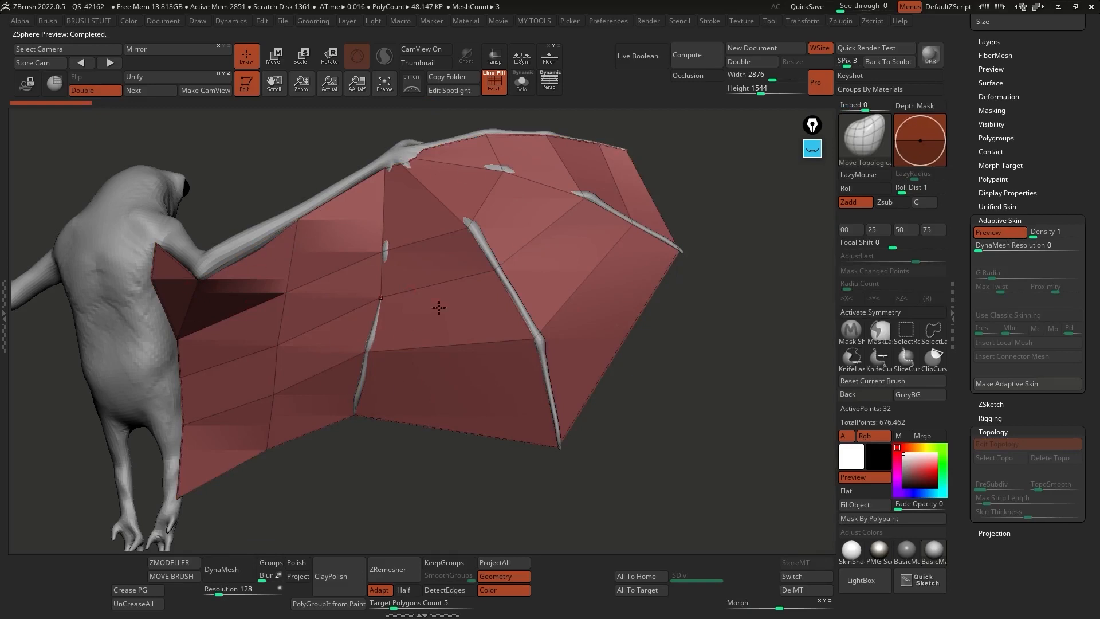
Set the adaptive skin density to 2, check the previewed membrane and return to the ZSphere topology
left_click_drag(1025, 239, 1039, 235)
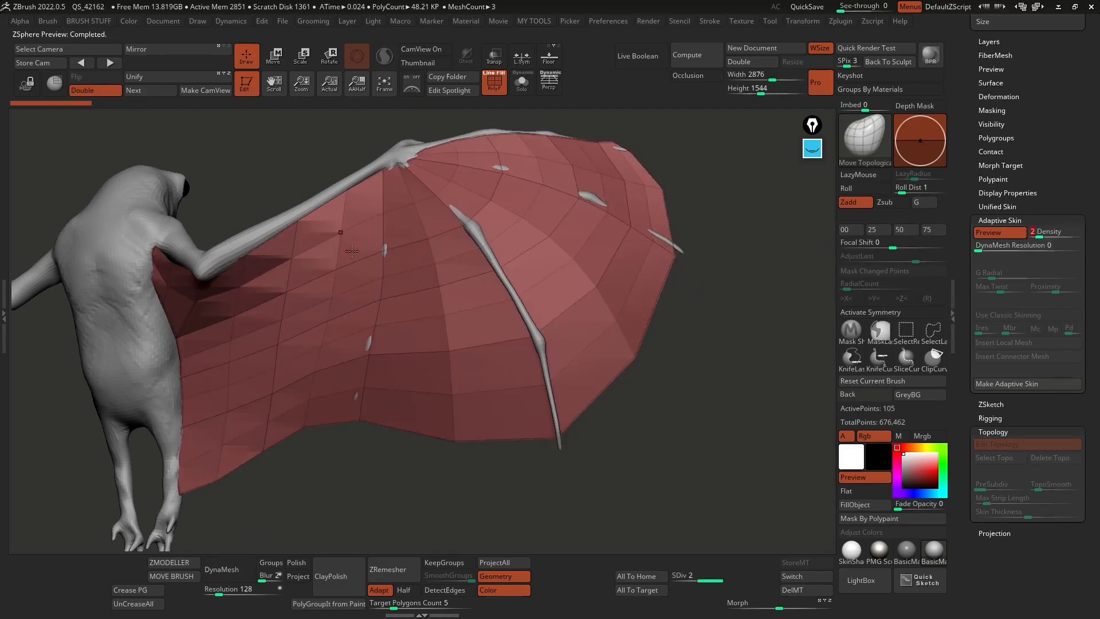
left_click_drag(725, 321, 580, 287)
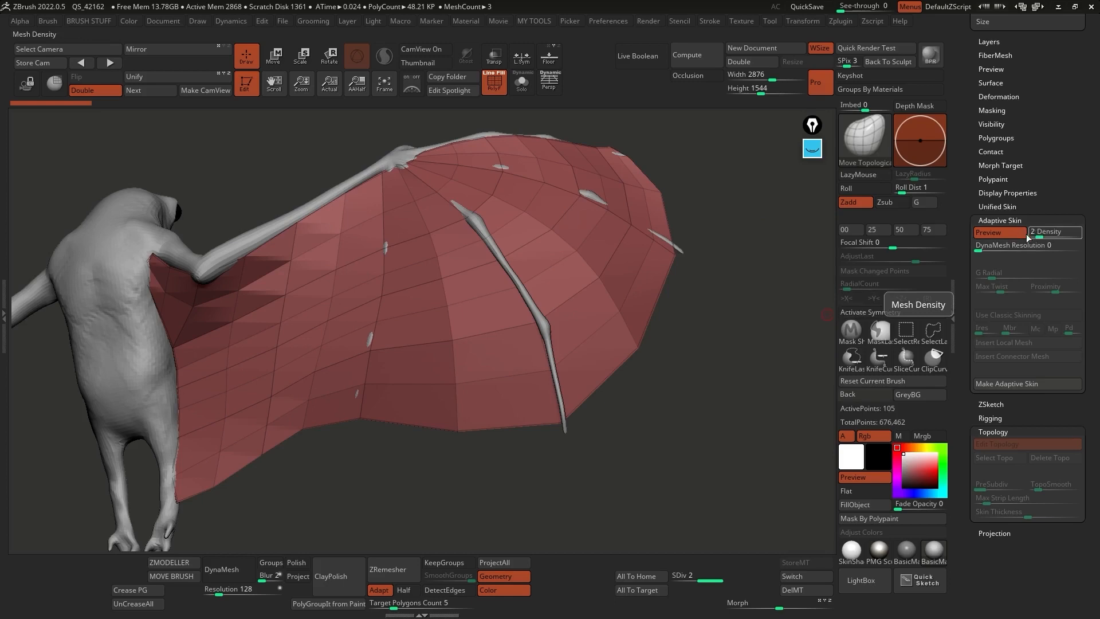
left_click(998, 232)
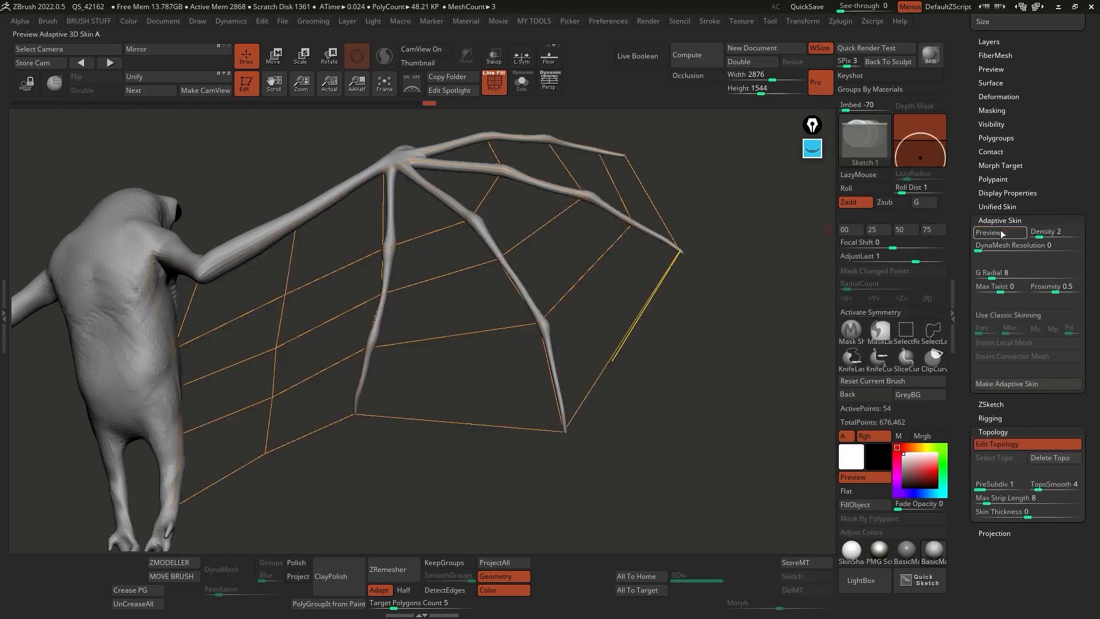
Make an adaptive skin from the wing topology and open the resulting Skin_ZSphere1_1 tool
left_click(1025, 385)
scroll(984, 200, "up", 5)
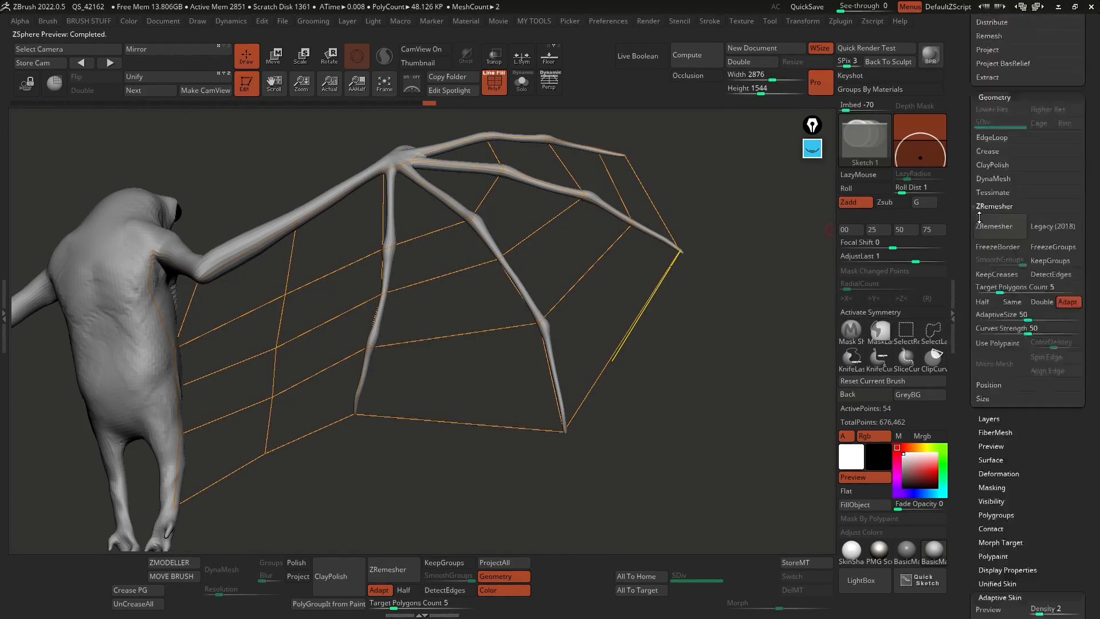
scroll(983, 200, "up", 10)
left_click(1068, 169)
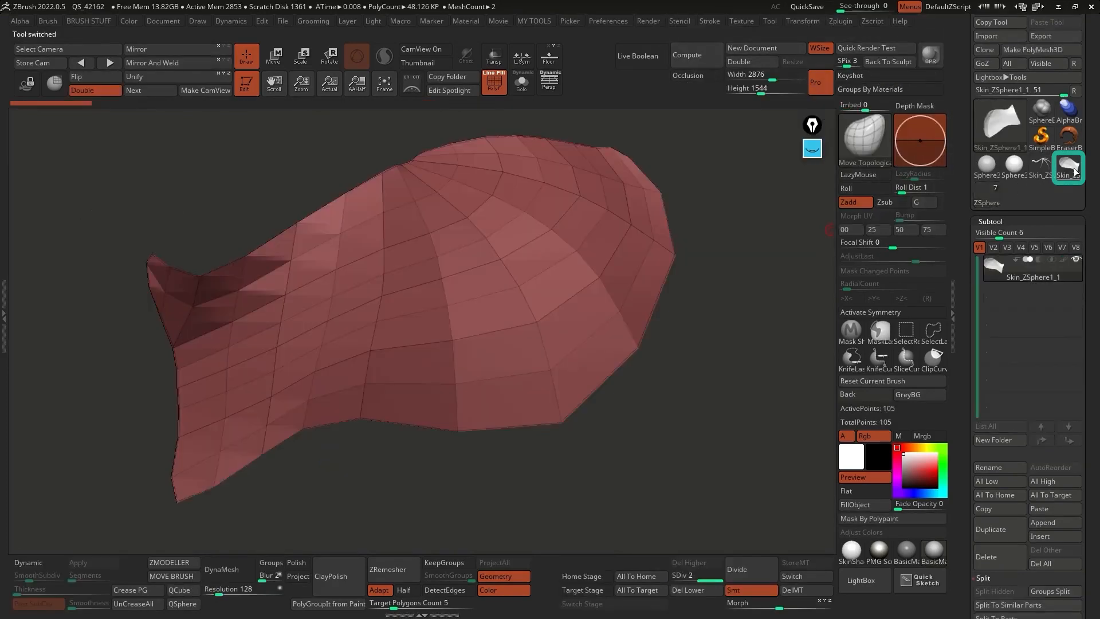
mouse_move(619, 290)
left_mouse_down()
mouse_move(590, 238)
mouse_move(307, 297)
mouse_move(345, 335)
mouse_move(380, 302)
mouse_move(602, 291)
left_mouse_up()
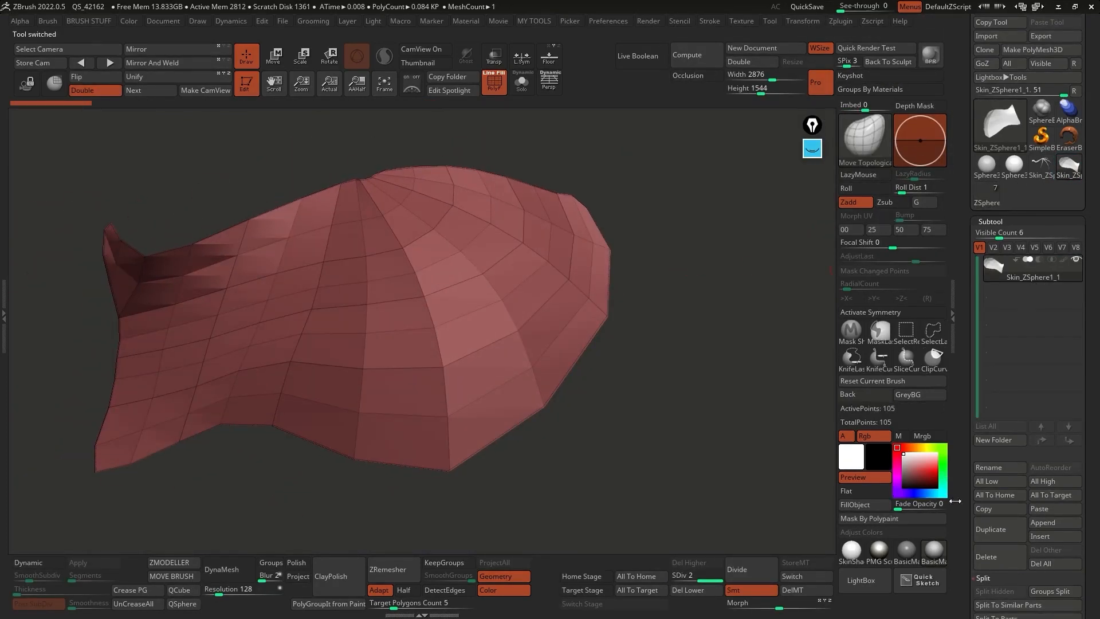
Return to the creature tool, move ZSphere1_1 up the subtool list and place it in a new folder named ZSpheres
left_click(991, 191)
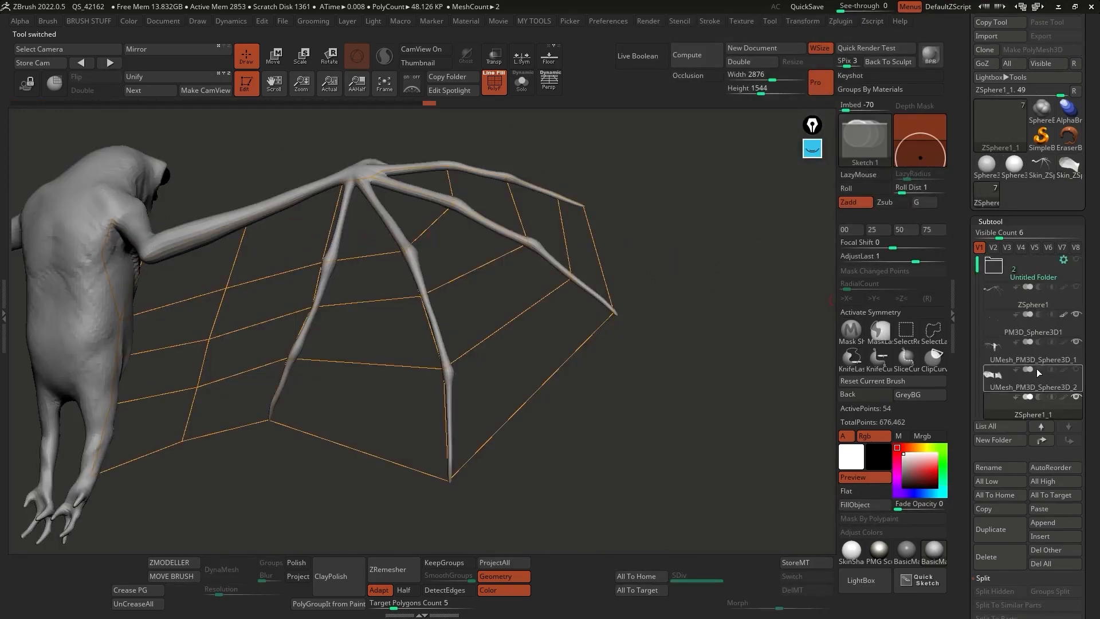
left_click_drag(1040, 402, 1081, 289)
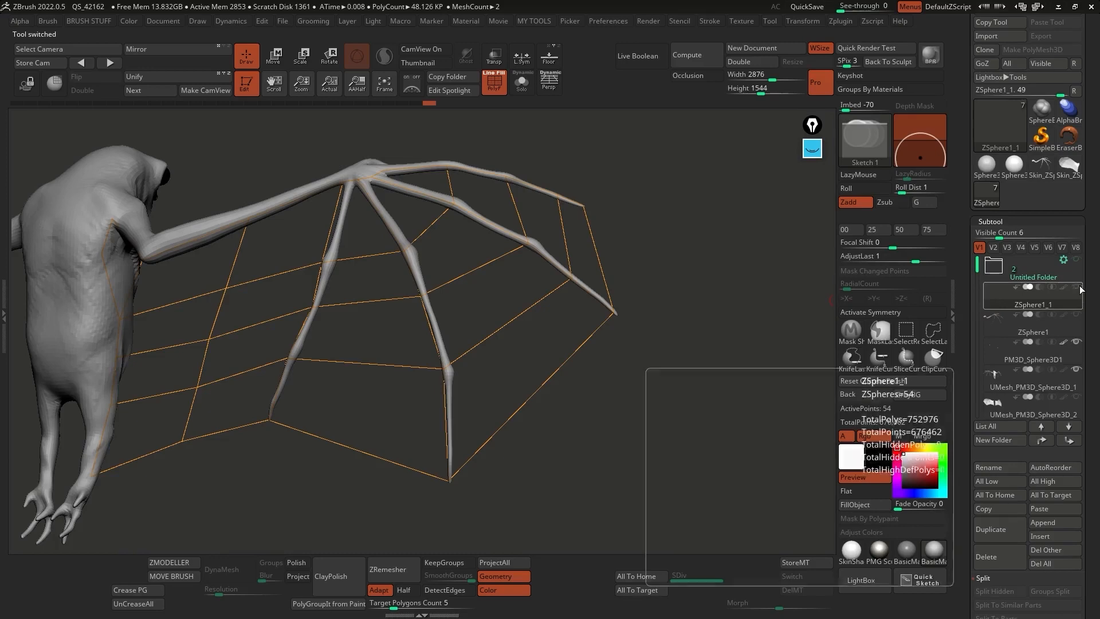
left_click(995, 439)
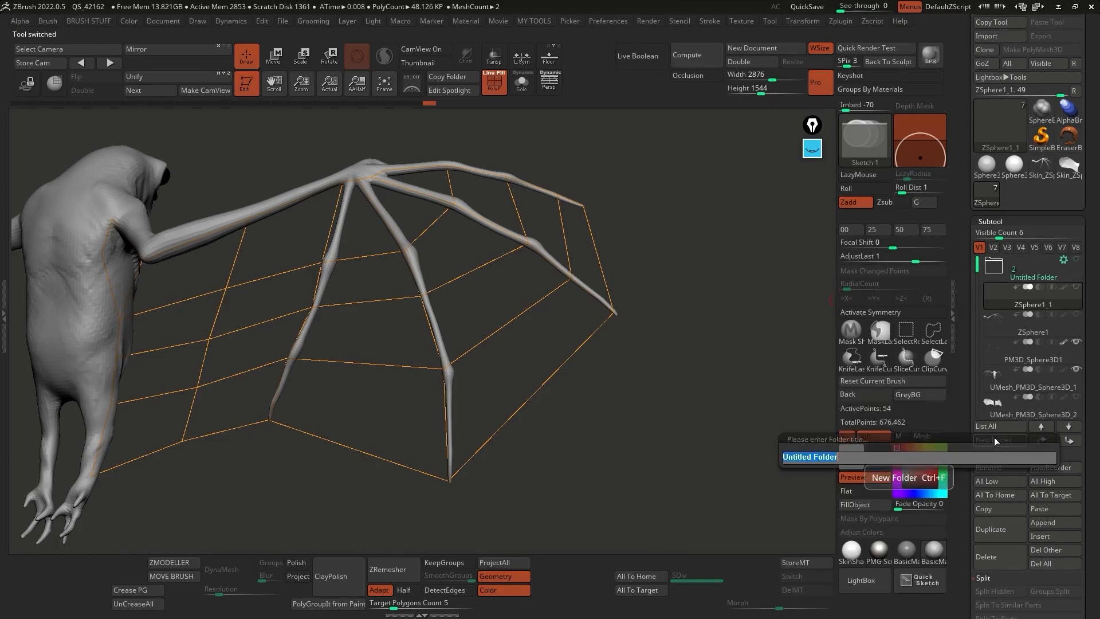
type("ZSpheres")
key("Return")
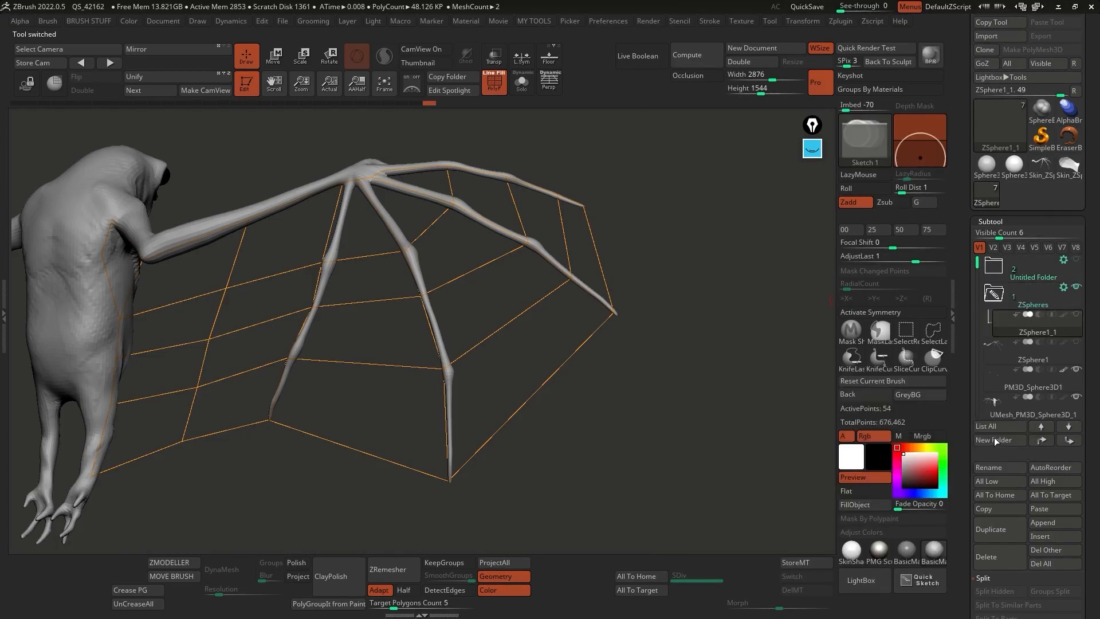
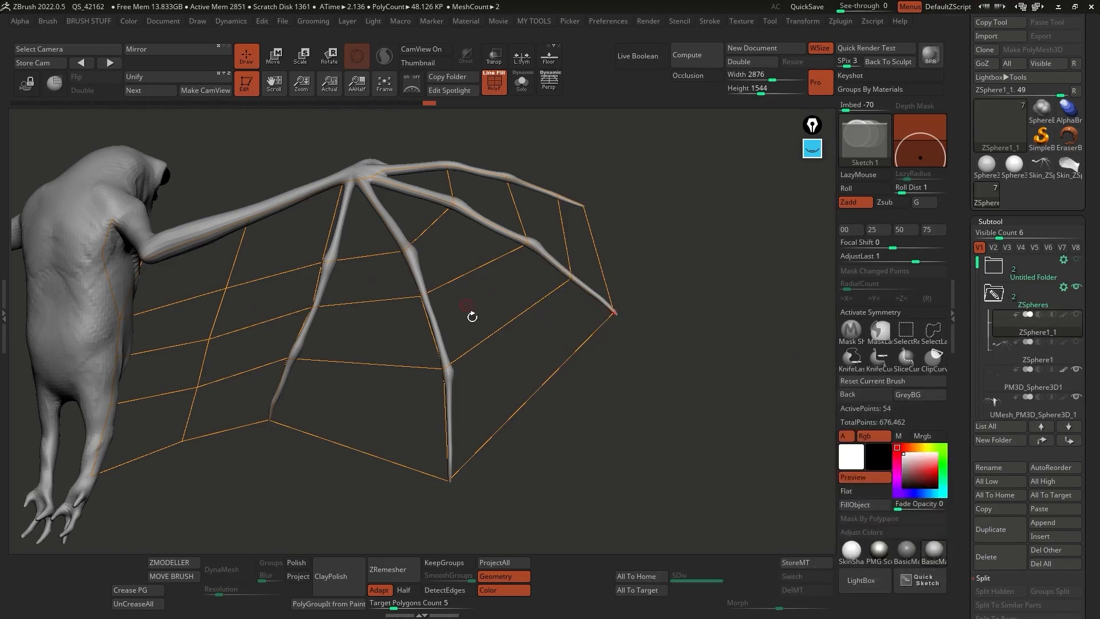
Try deleting the upper membrane topology point between the body and the first finger
mouse_move(546, 331)
left_mouse_down("alt")
mouse_move(544, 314)
mouse_move(533, 318)
left_mouse_up("alt")
left_click_drag(109, 333, 386, 206, "alt")
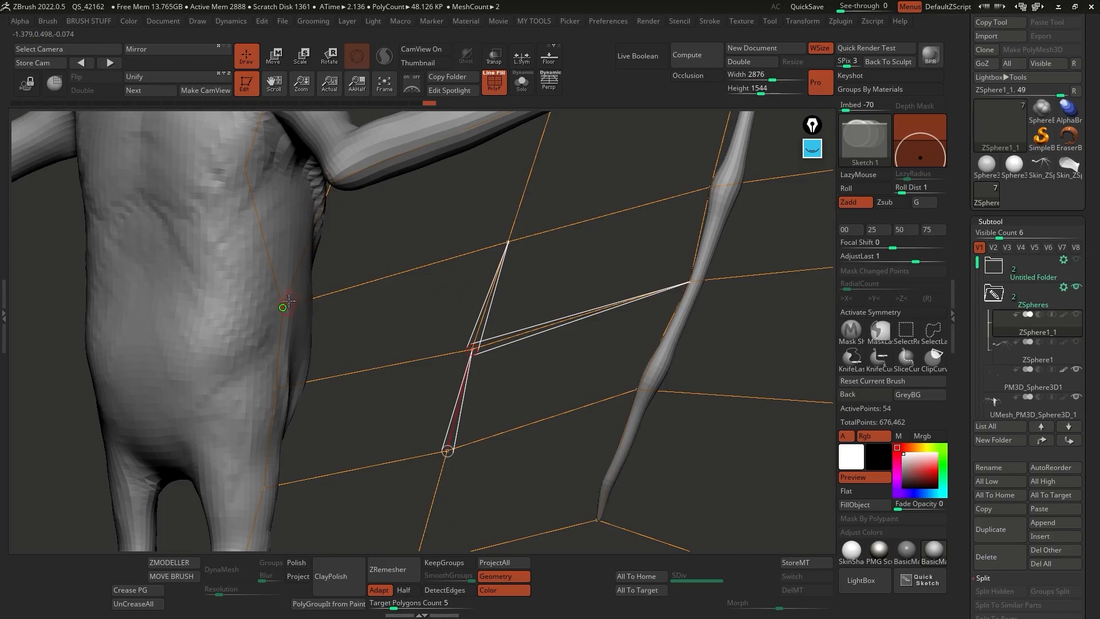
left_click_drag(332, 238, 401, 296, "alt")
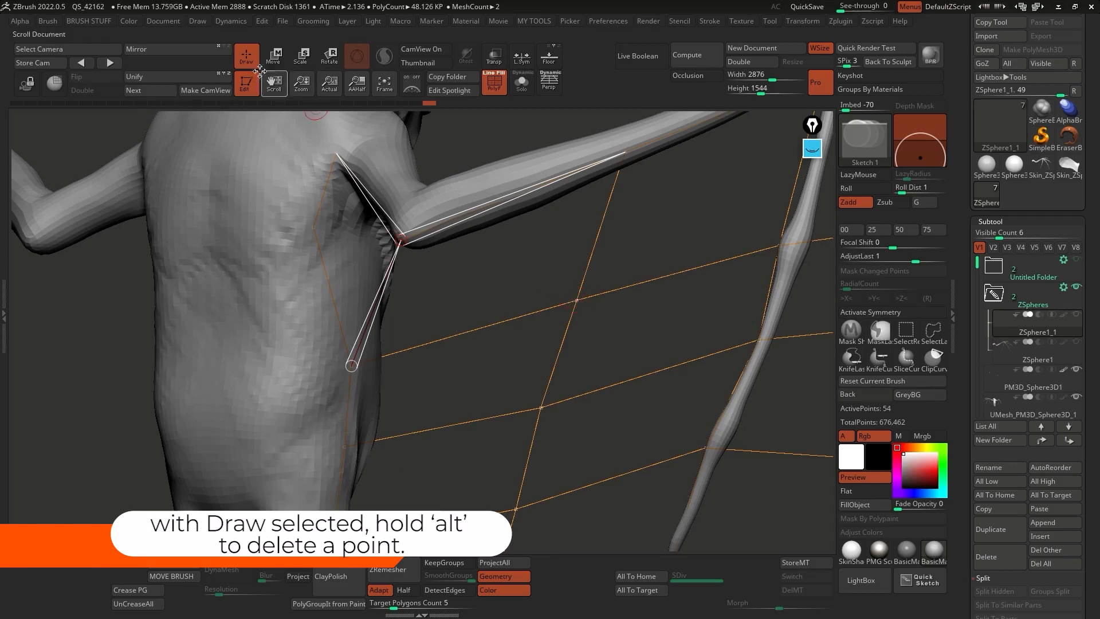
left_click(576, 300, "alt")
key("ctrl+z")
Delete the topology point at the first finger's base and redraw the connections from its upper joint and the second finger to that base
left_click_drag(565, 241, 451, 308)
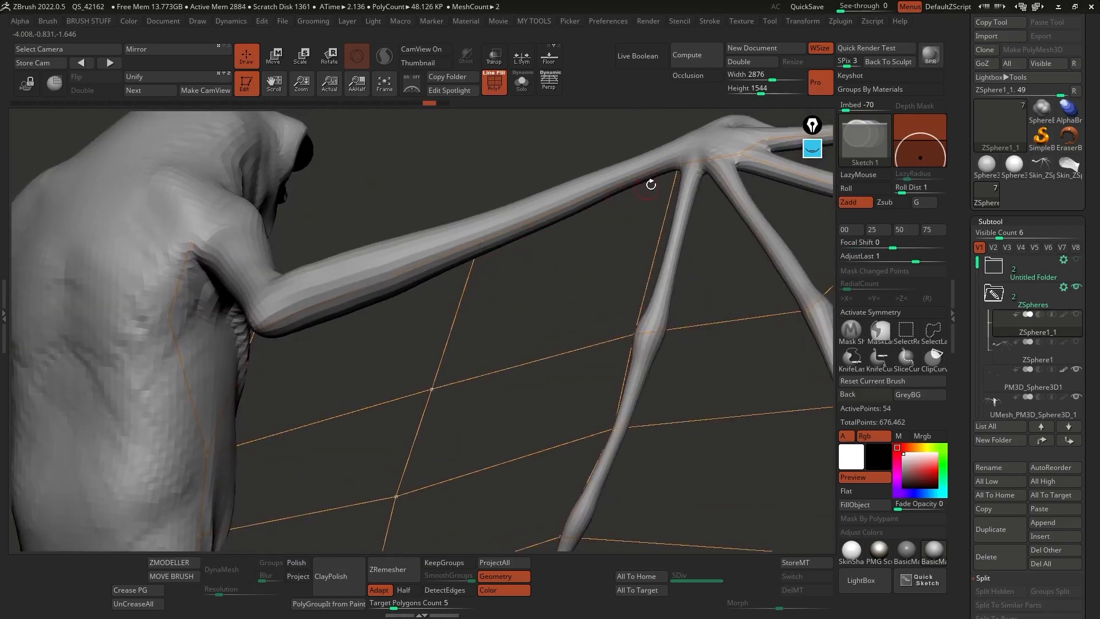
left_click(678, 164, "alt")
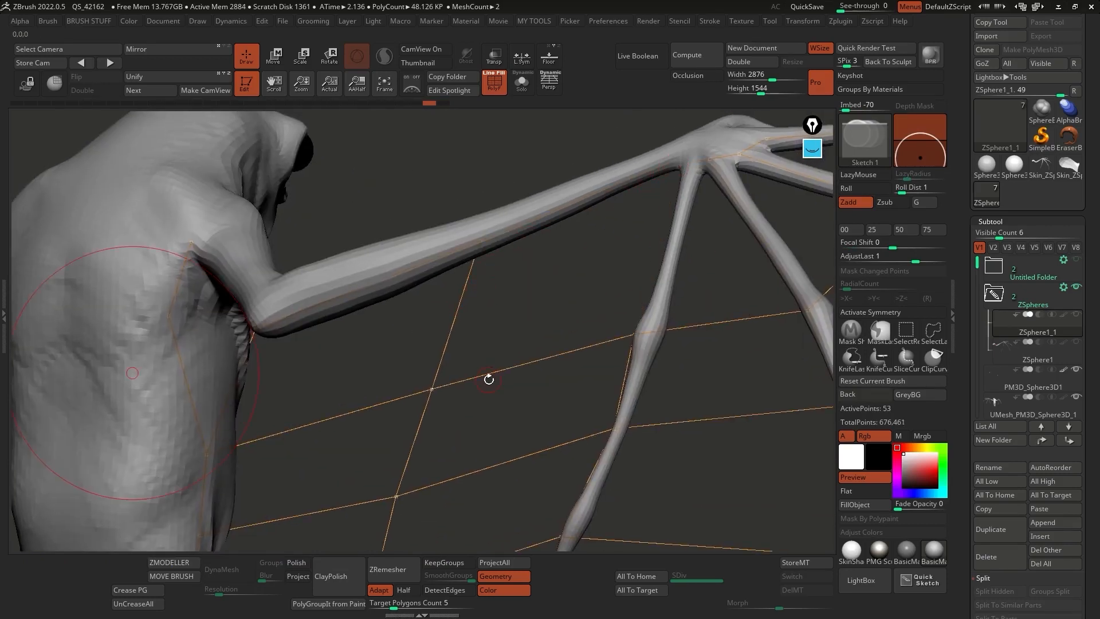
key("ctrl")
mouse_move(634, 335)
left_mouse_down()
mouse_move(575, 202)
mouse_move(683, 160)
left_mouse_up()
left_click(695, 169)
left_click(709, 160)
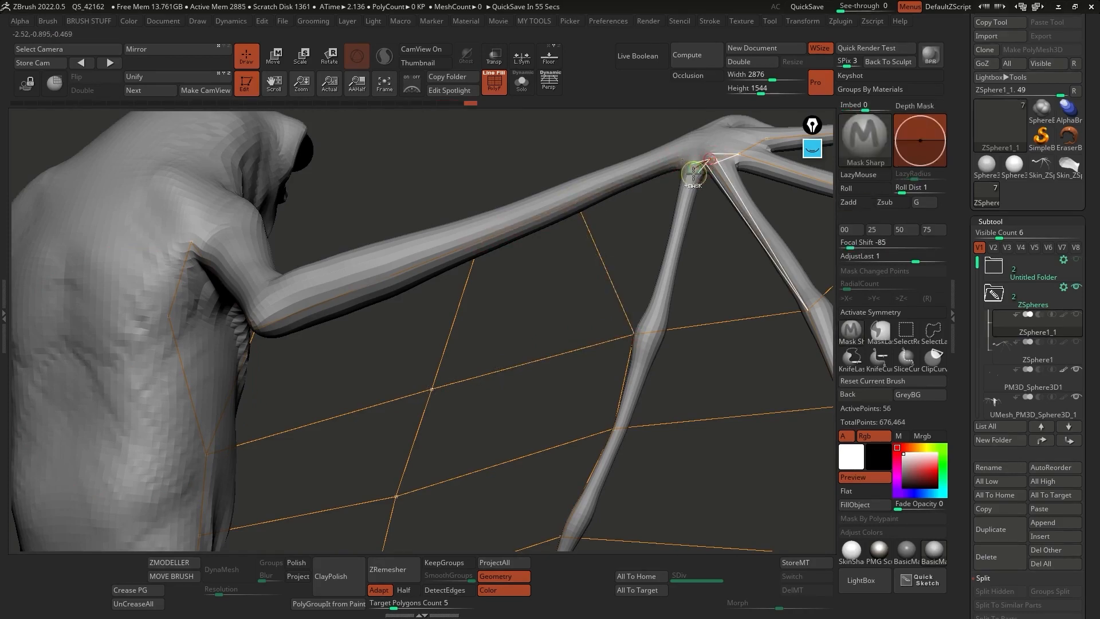
left_click(694, 169, "ctrl")
left_click(634, 333, "ctrl")
left_click(694, 170)
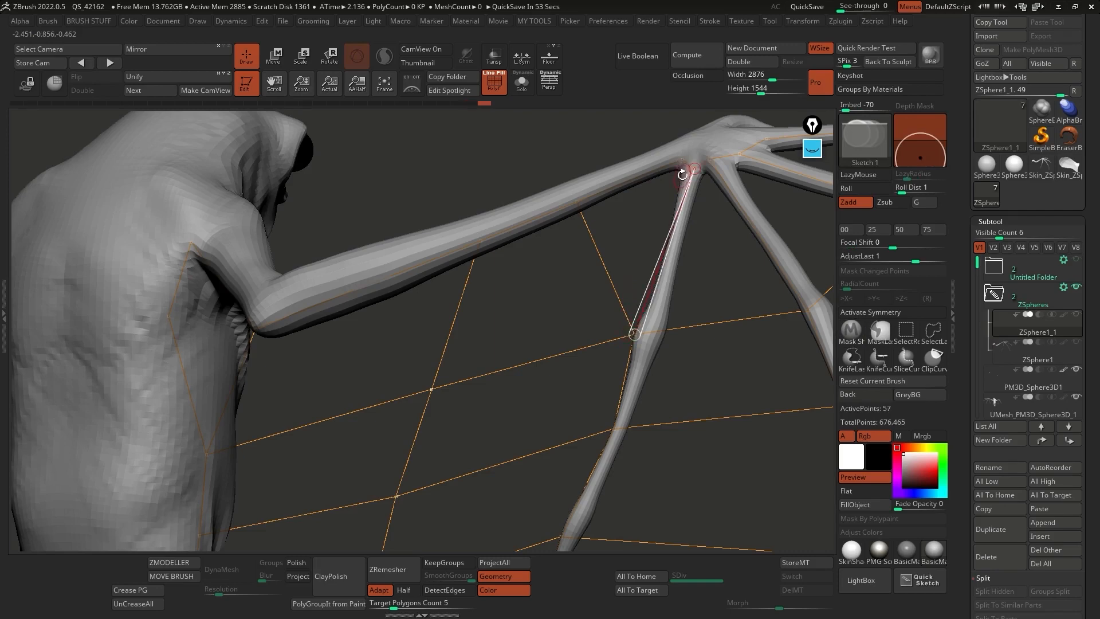
left_click_drag(674, 304, 641, 271, "alt")
left_click_drag(690, 320, 713, 247)
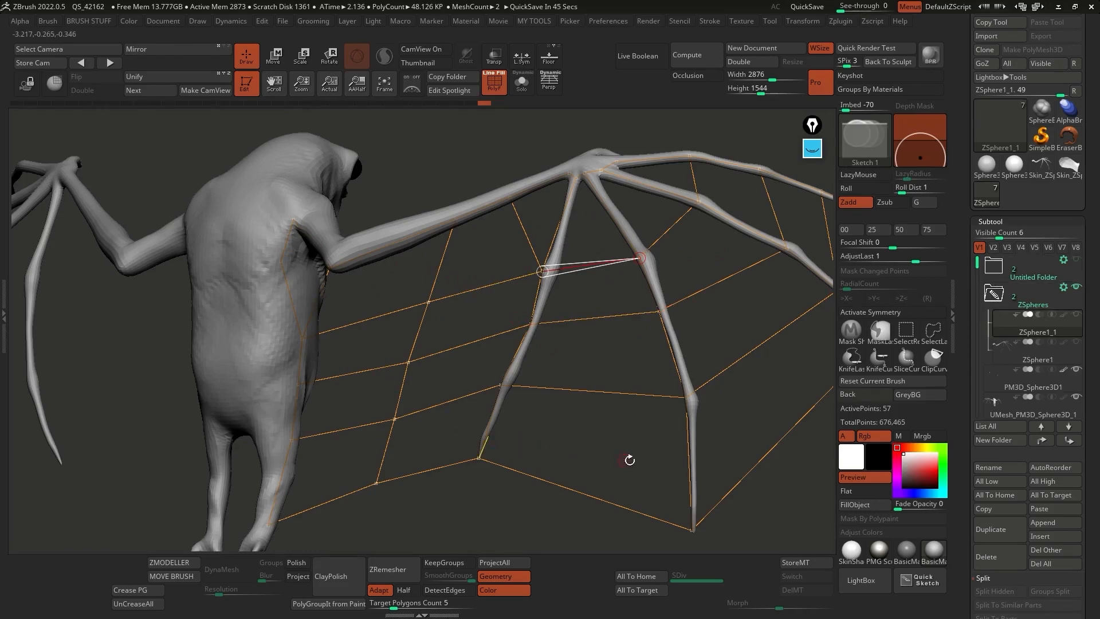
Paste the membrane skin below UMesh_PM3D_Sphere3D_2 in the creature's subtools and delete the extra copy Skin_ZSphere1_3
left_click(997, 300)
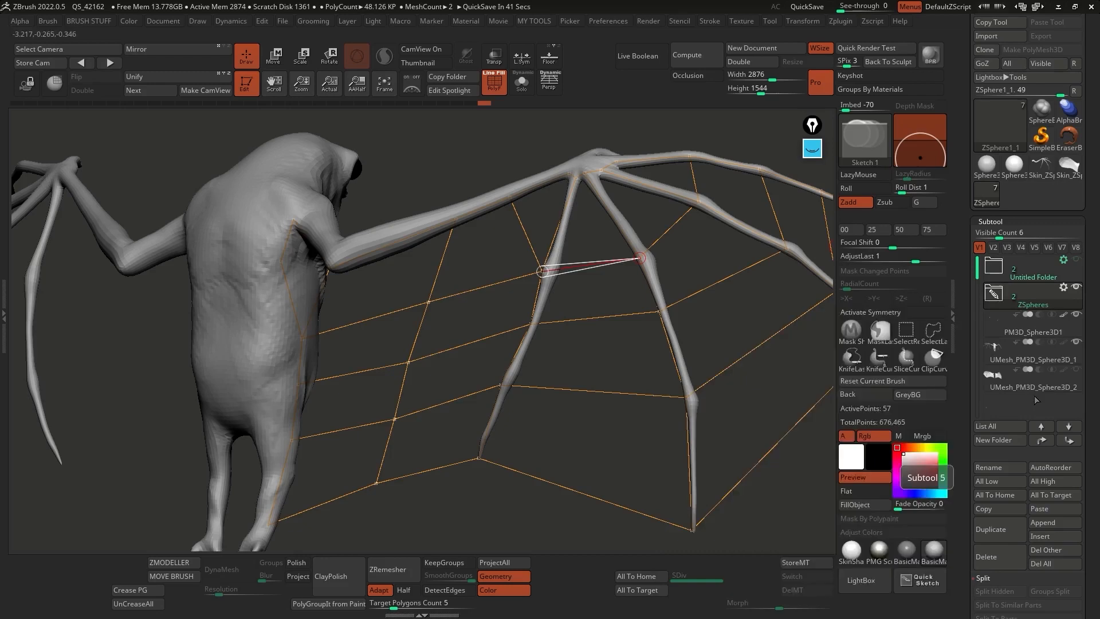
left_click(1061, 390)
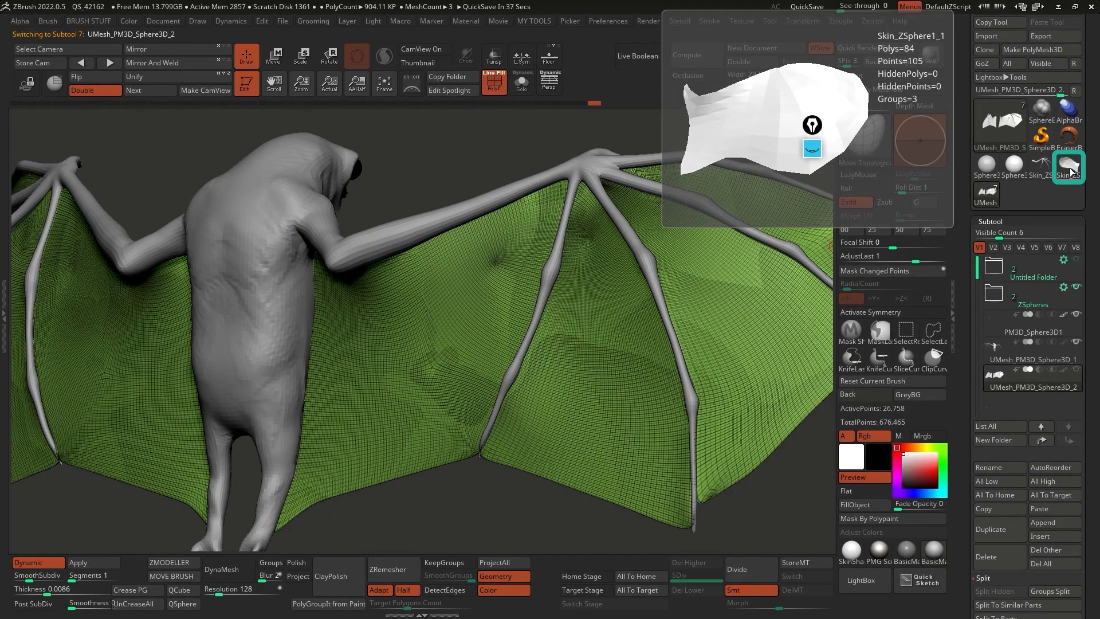
left_click(1055, 509)
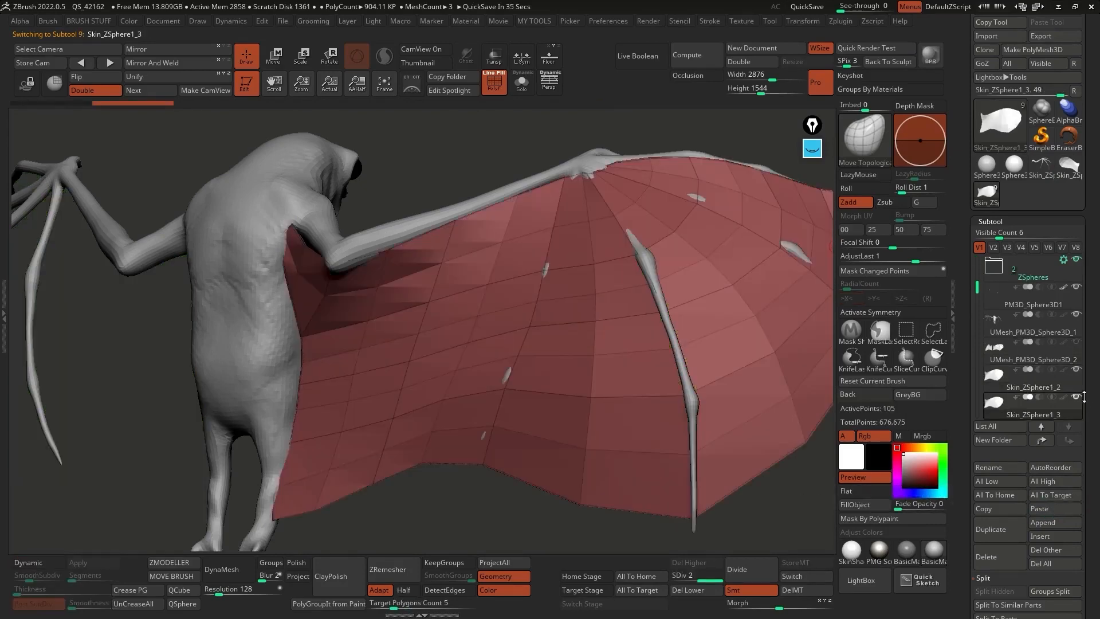
left_click(1001, 557)
left_click(900, 591)
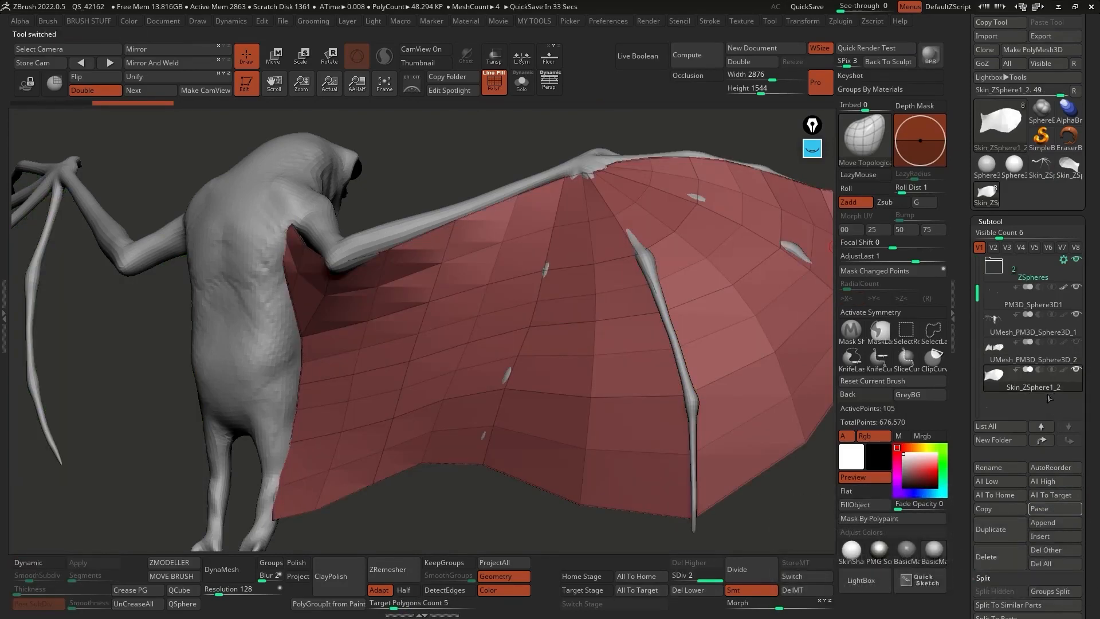
Turn off the membrane's double-sided display, view it from the front and open its display properties
right_click_drag(745, 298, 633, 229)
right_click_drag(562, 196, 390, 172)
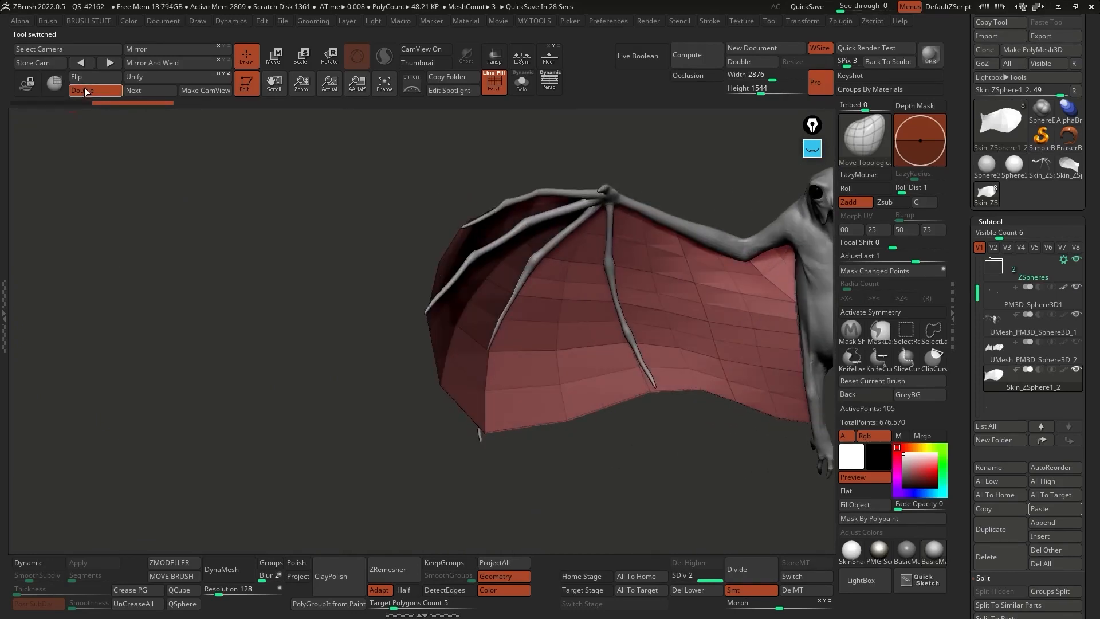
left_click(86, 92)
right_click_drag(745, 270, 531, 241, "alt")
mouse_move(975, 391)
left_mouse_down()
mouse_move(981, 167)
mouse_move(1041, 364)
left_mouse_up()
key("shift")
left_click(1010, 346)
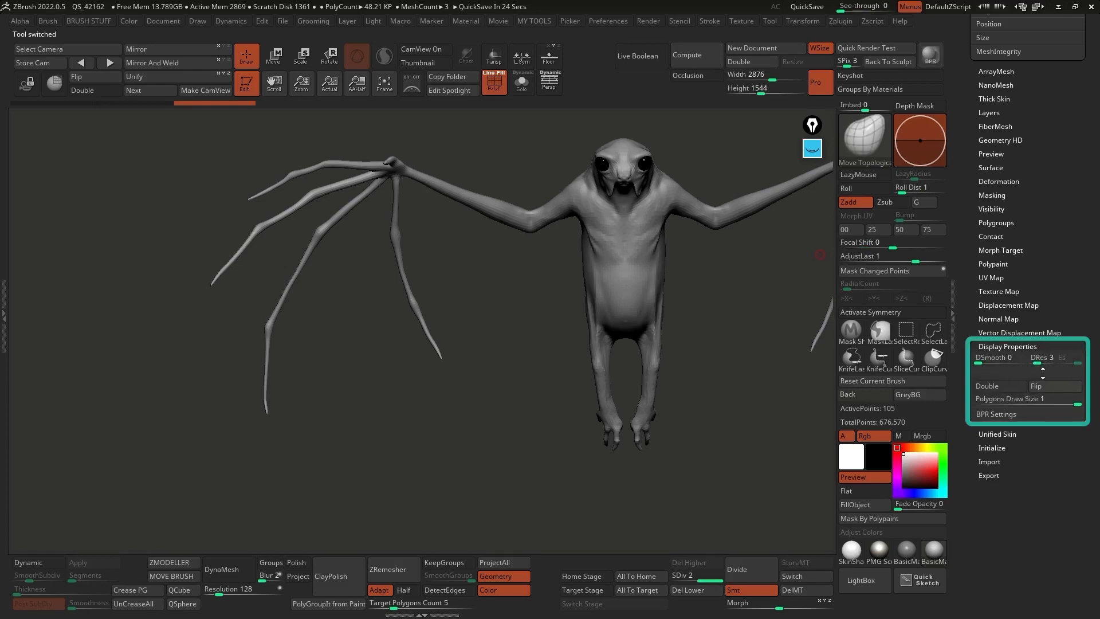
Switch the membrane's double-sided display on and off again, then check the wing from behind
left_click(1006, 388)
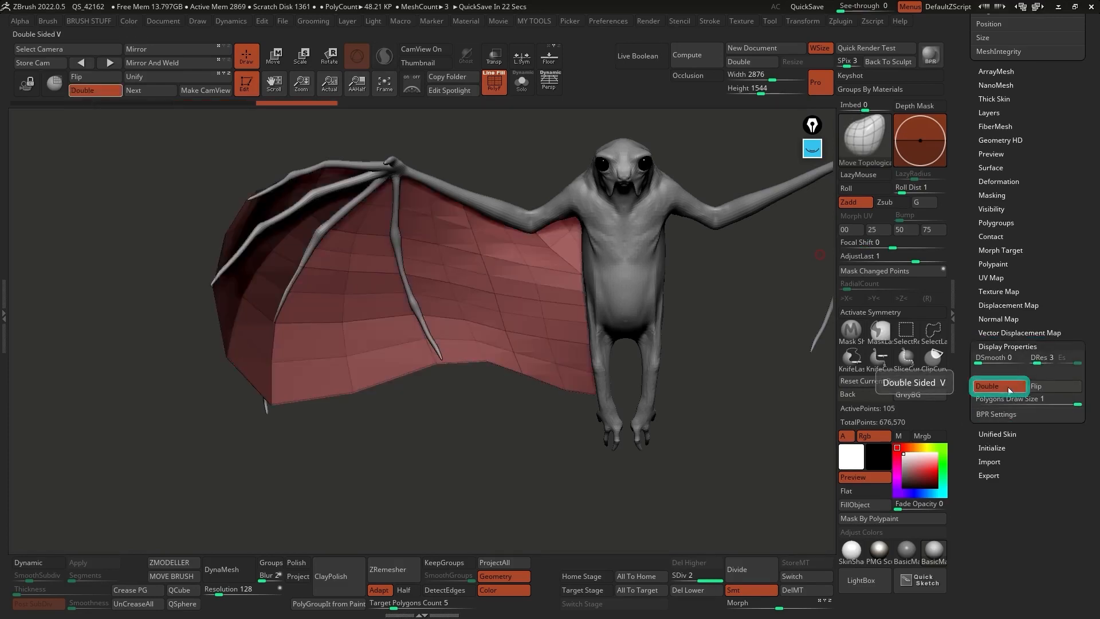
left_click(1006, 387)
left_click_drag(452, 262, 336, 204)
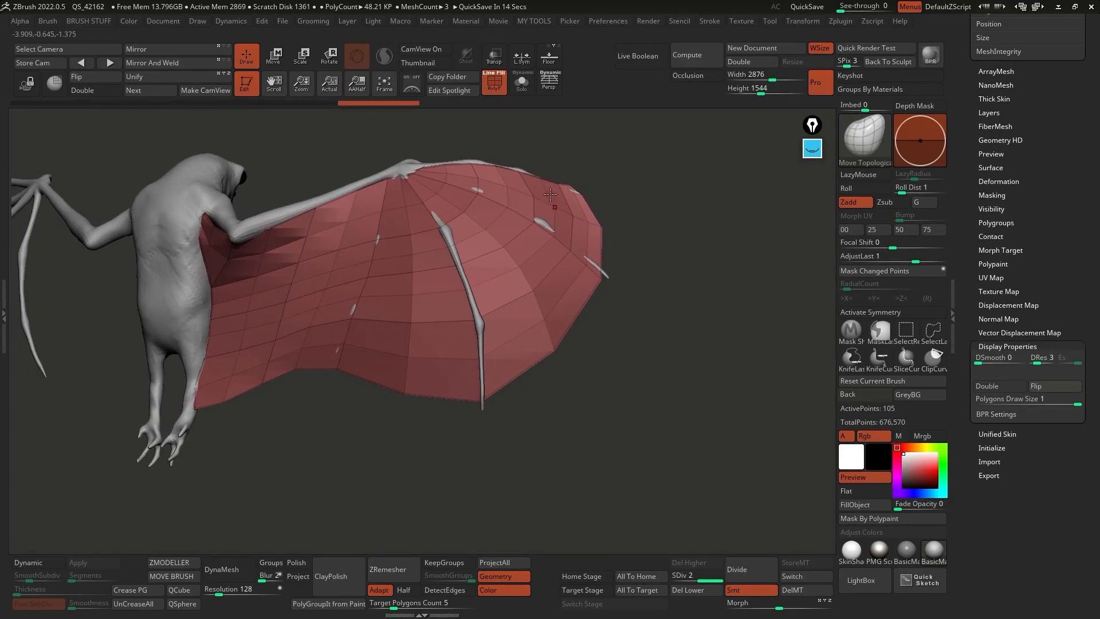
left_click_drag(522, 203, 436, 240)
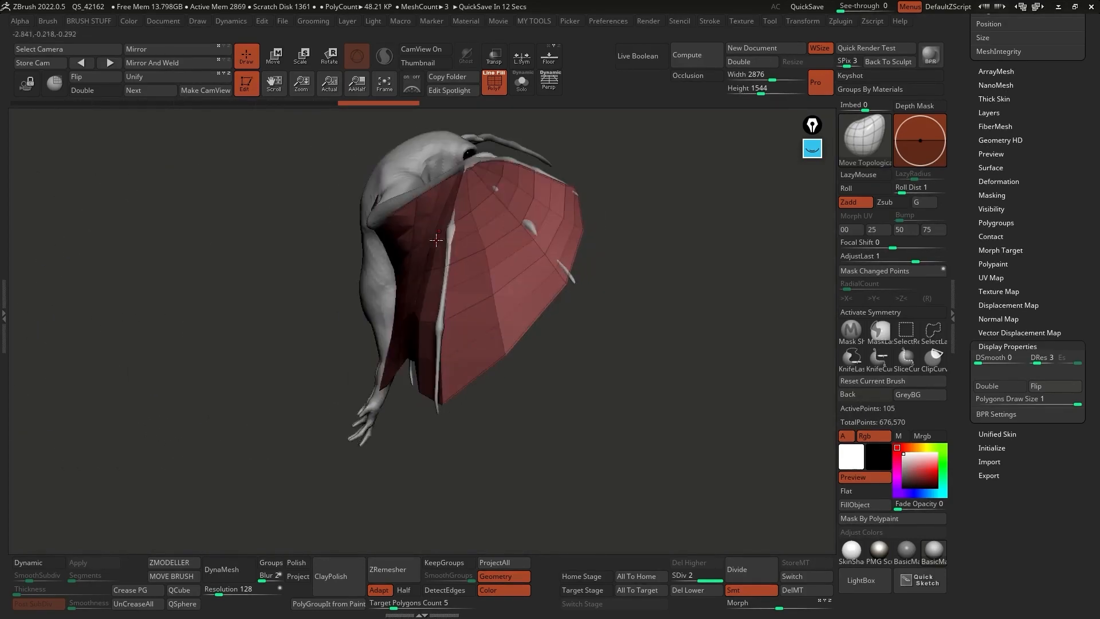
Flip the membrane's polygon normals, check its front side and enable double-sided display
left_click(92, 81)
left_click_drag(750, 232, 579, 209)
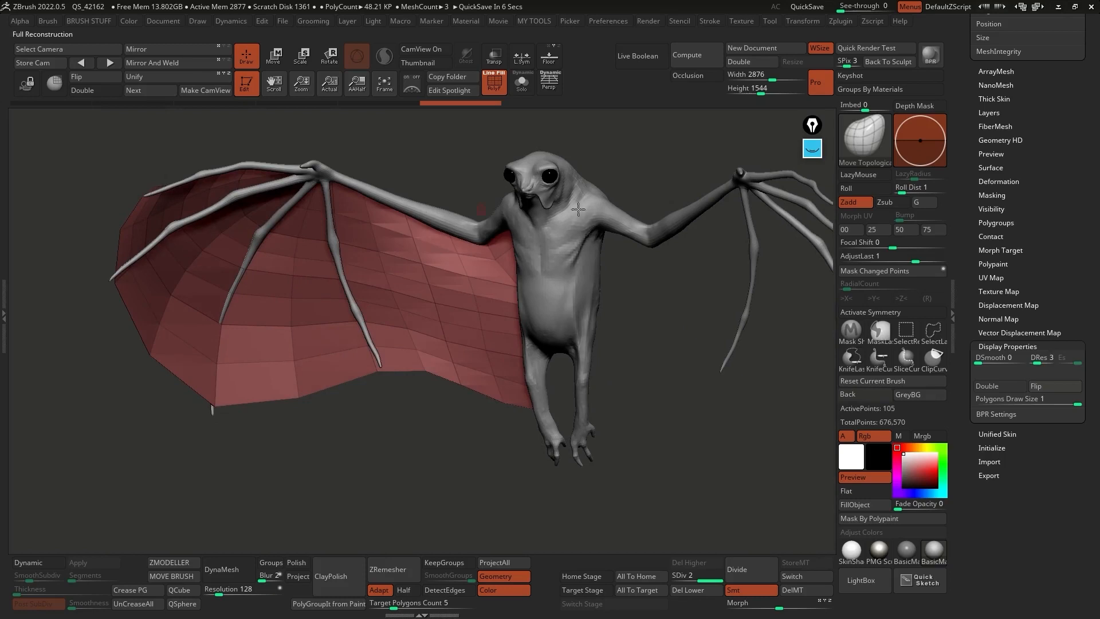
left_click(999, 386)
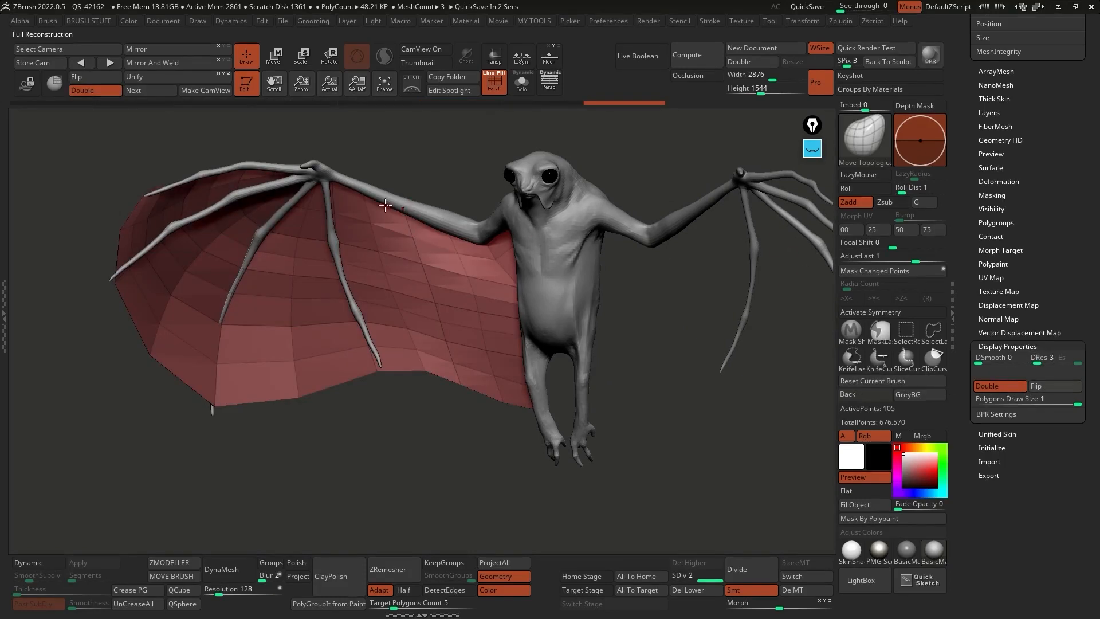
Reshape the membrane with the Move Topological brush so the second and third fingers lie along its back surface
left_click_drag(1015, 168, 1015, 155)
left_click_drag(401, 229, 499, 197)
key("space")
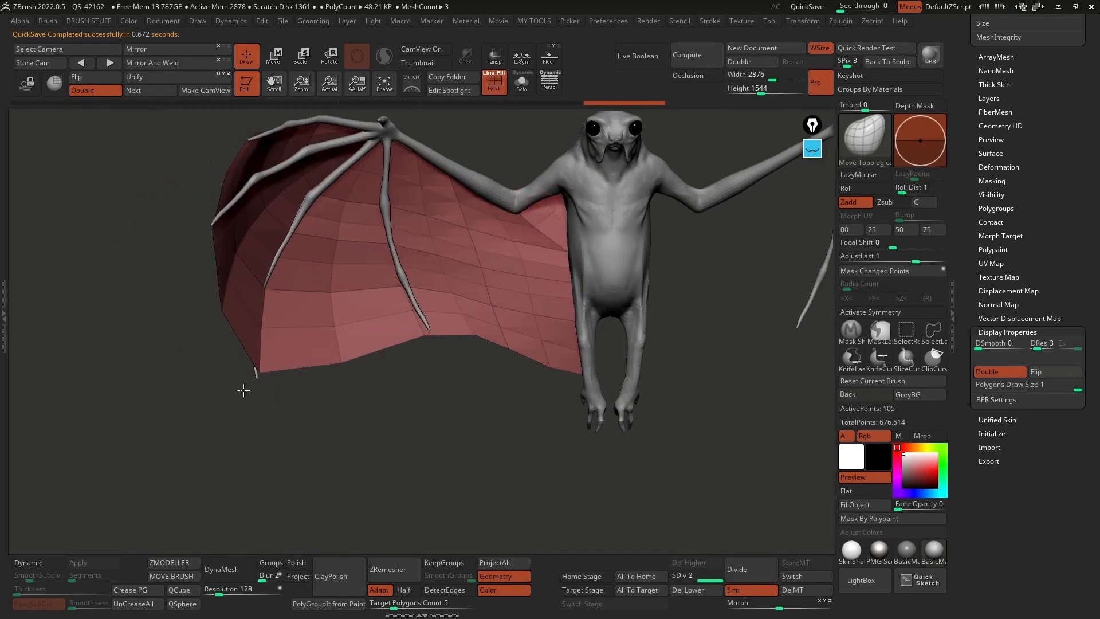
left_click_drag(245, 388, 282, 349)
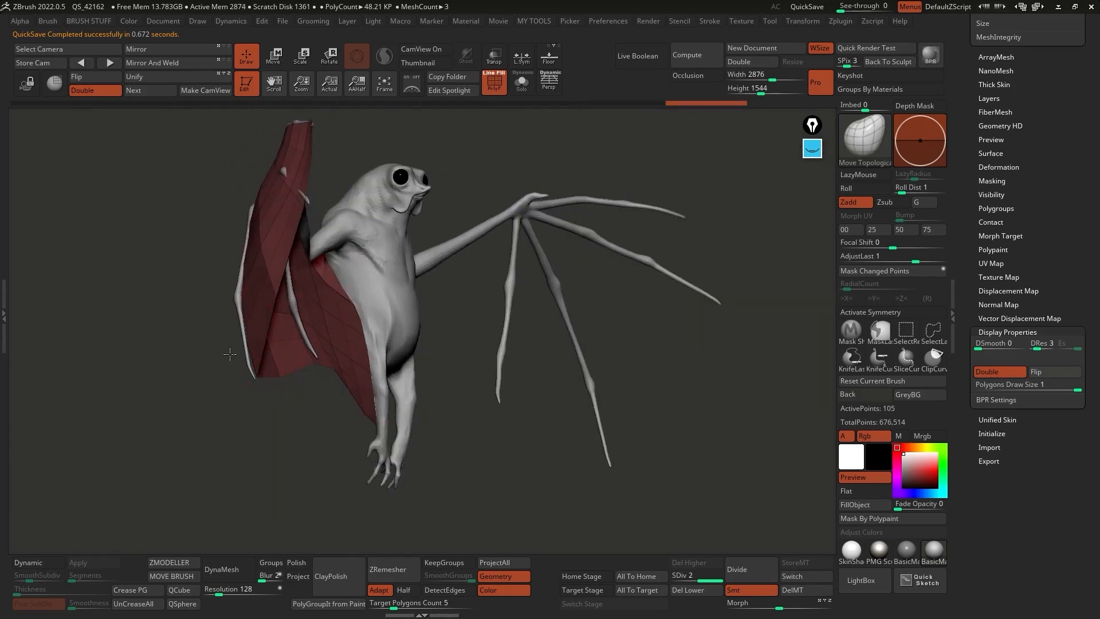
left_click_drag(249, 375, 376, 212)
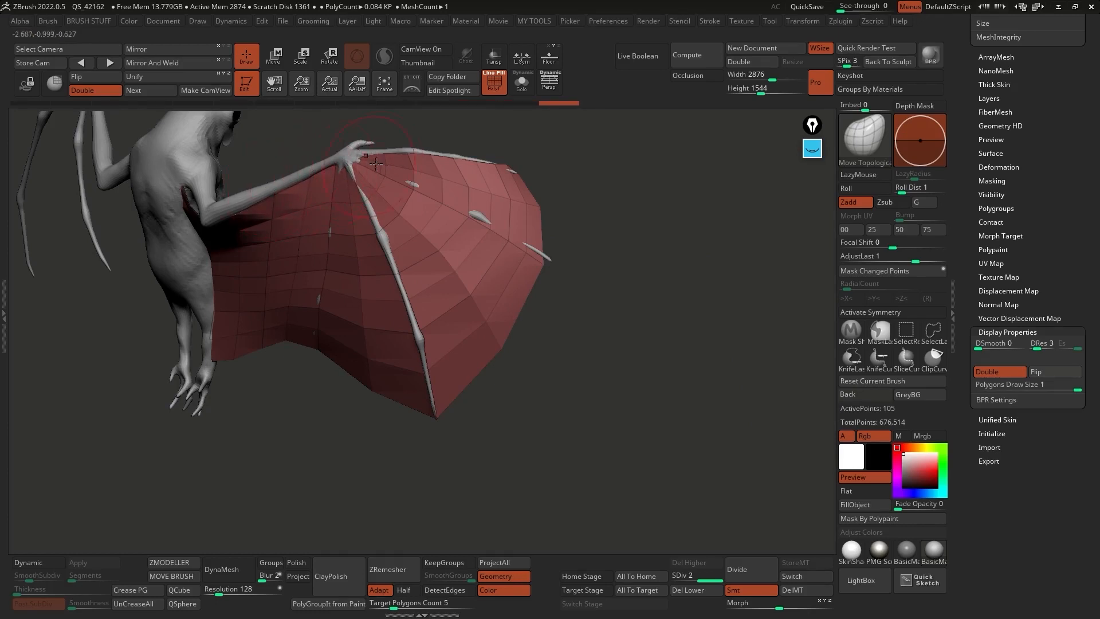
left_click_drag(507, 159, 506, 225)
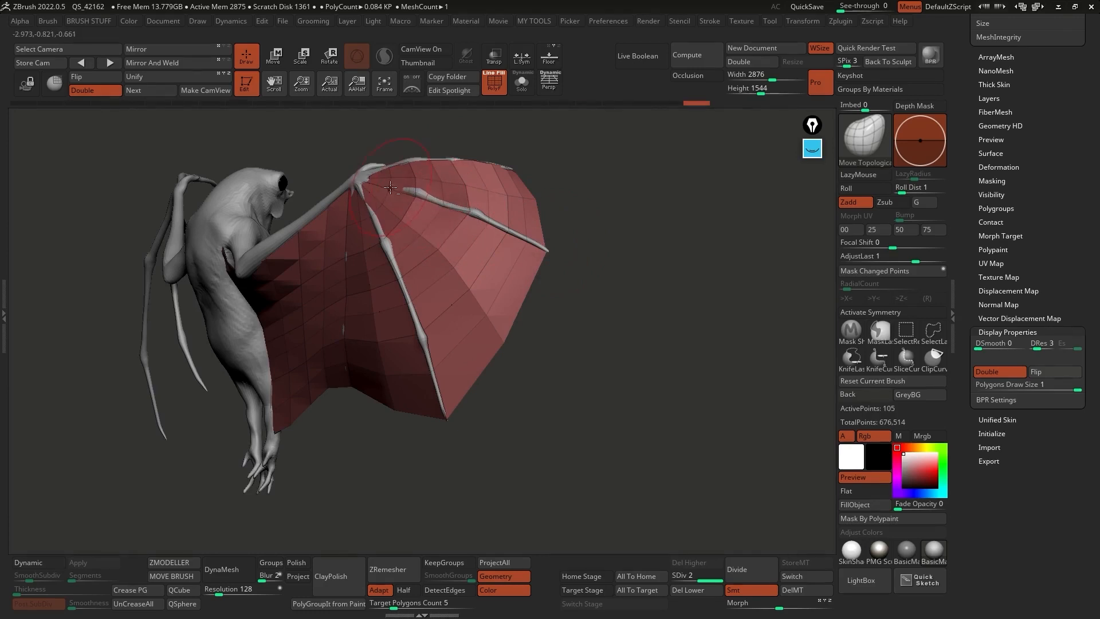
left_click_drag(428, 183, 558, 296)
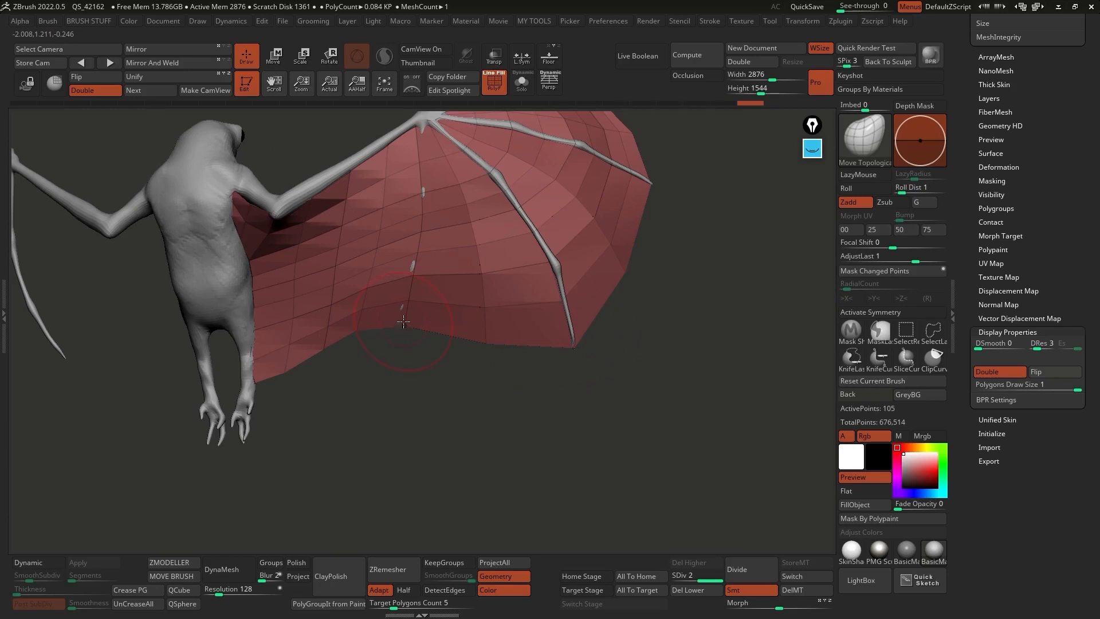
Shape the wing membrane along the innermost finger bone with Move Topological so that the bone is no longer buried
left_click_drag(389, 311, 399, 309)
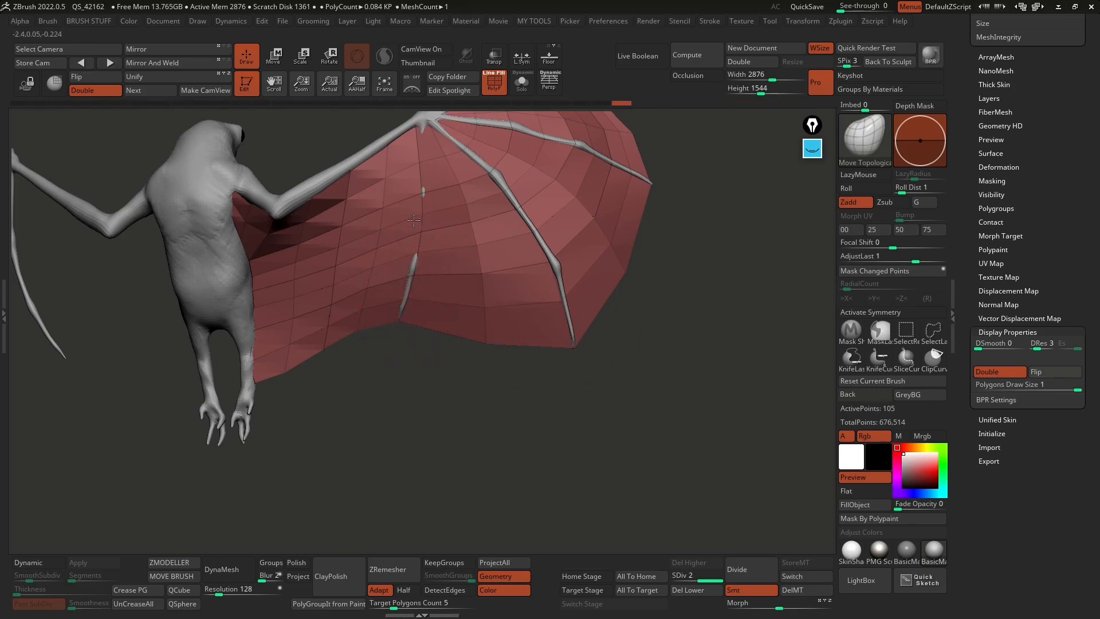
right_click_drag(424, 197, 487, 246, "alt")
mouse_move(401, 303)
right_mouse_down()
mouse_move(420, 302)
mouse_move(405, 327)
mouse_move(378, 338)
mouse_move(344, 331)
right_mouse_up()
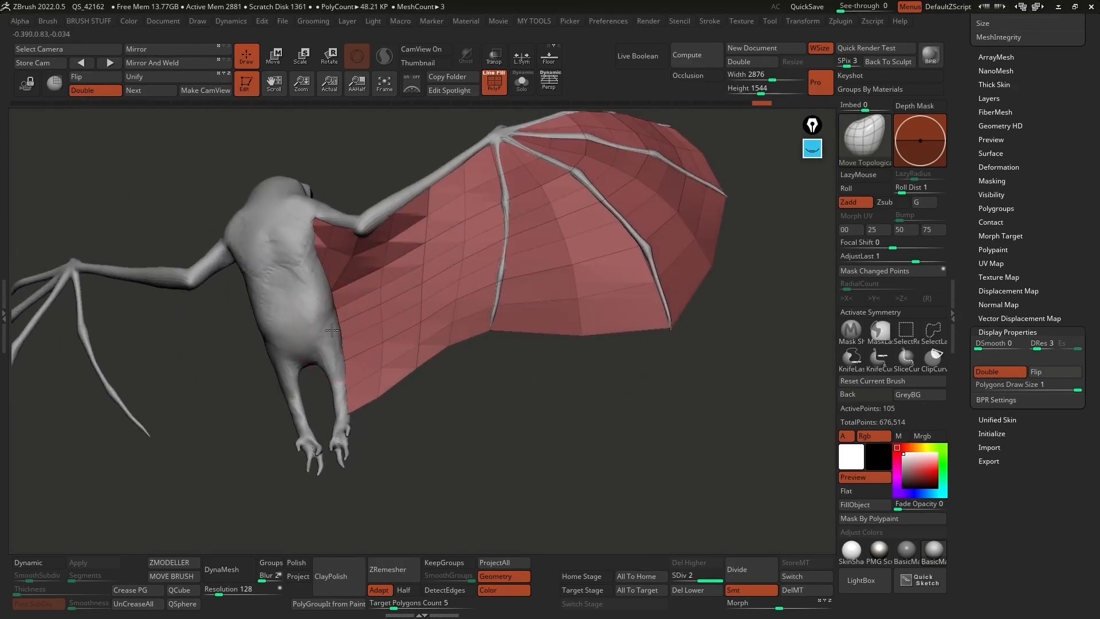
right_click_drag(488, 279, 530, 251)
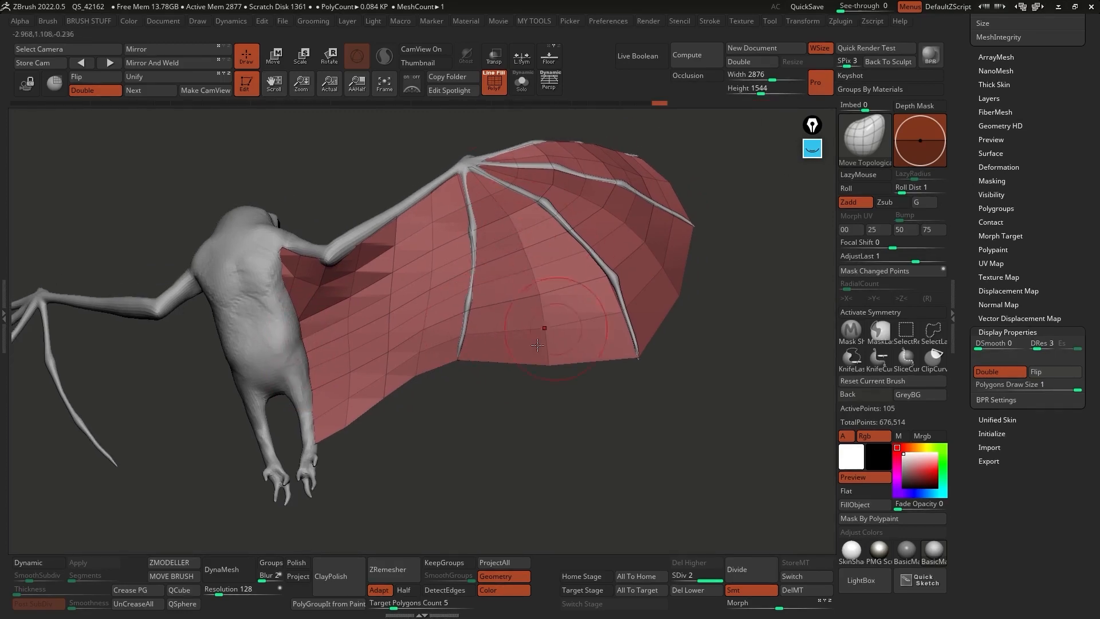
right_click_drag(536, 336, 499, 362, "alt")
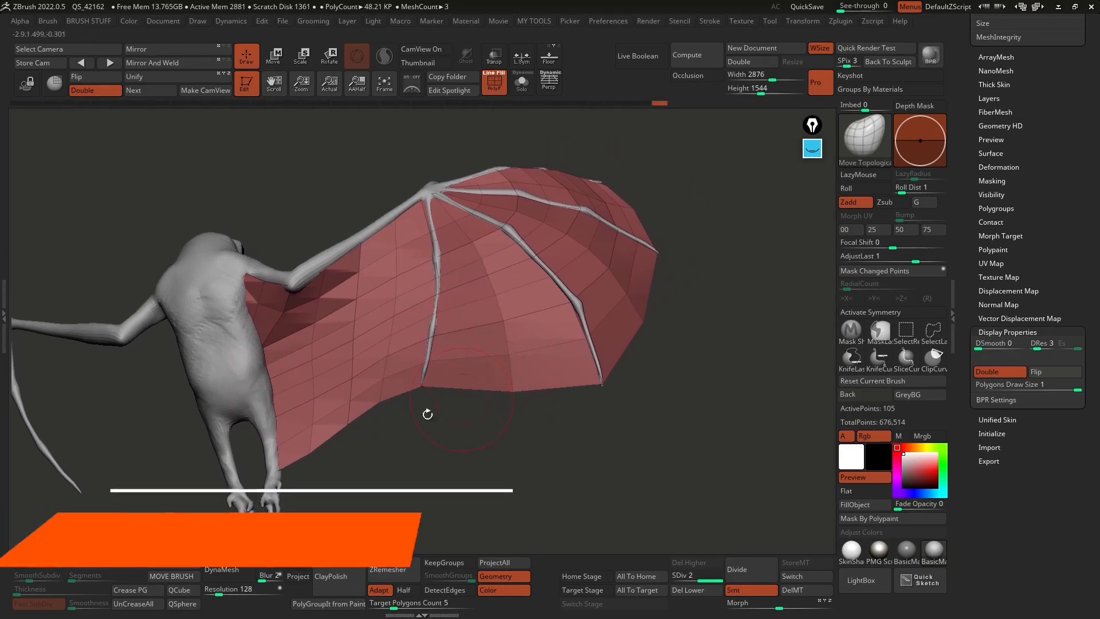
Set ZModeler's edge action to Bevel with target EdgeLoop Complete and try it on the membrane edge loop between two fingers
key("b")
key("z")
key("m")
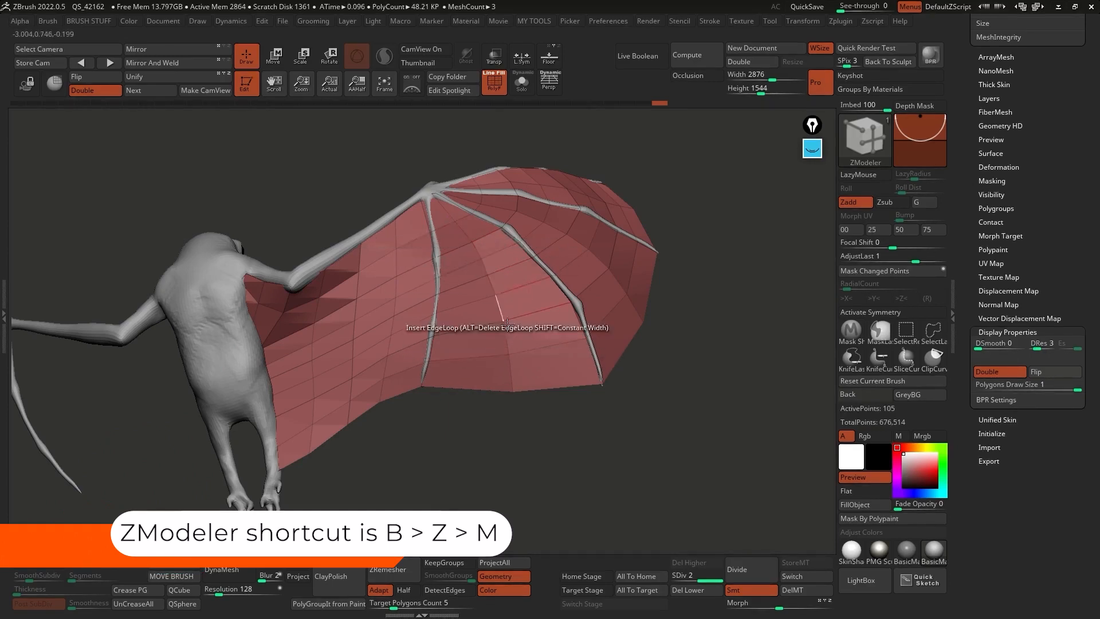
key("space")
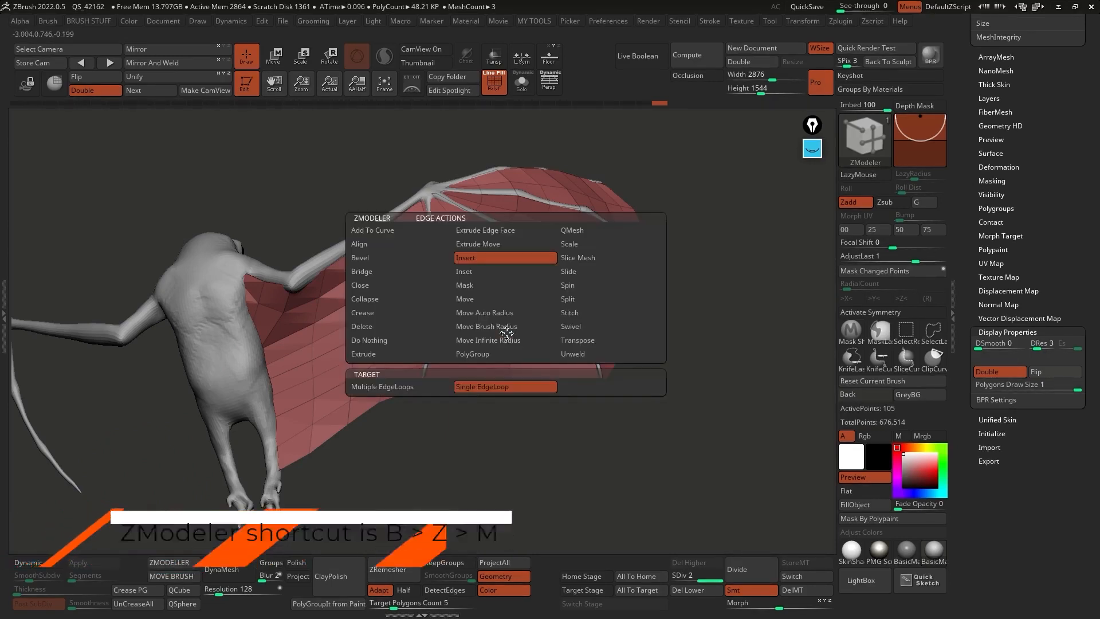
left_click(359, 257)
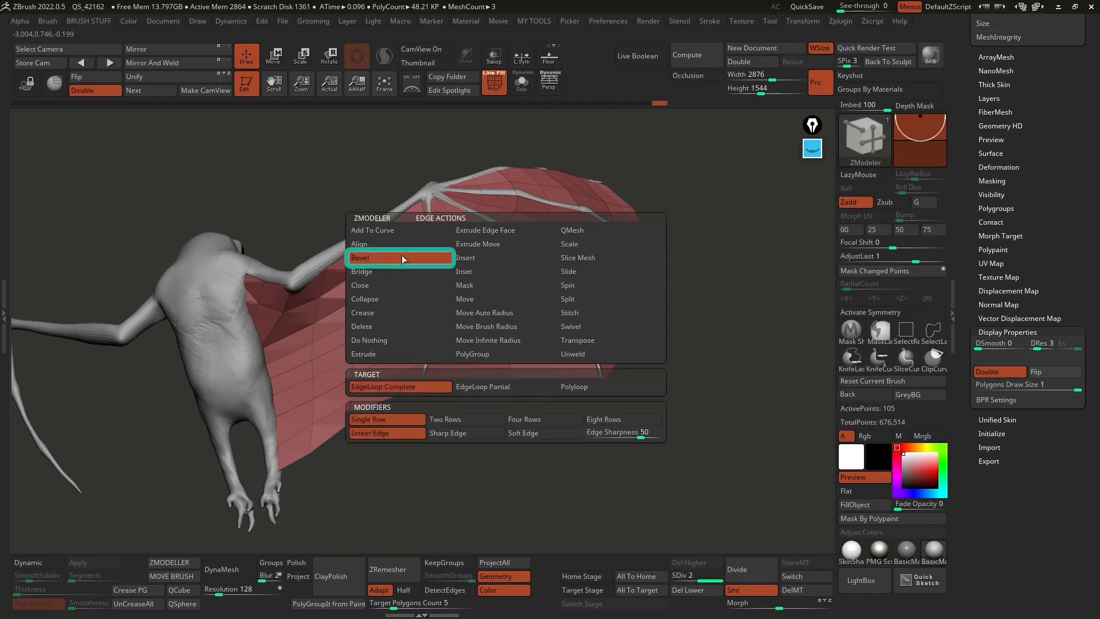
left_click(507, 329)
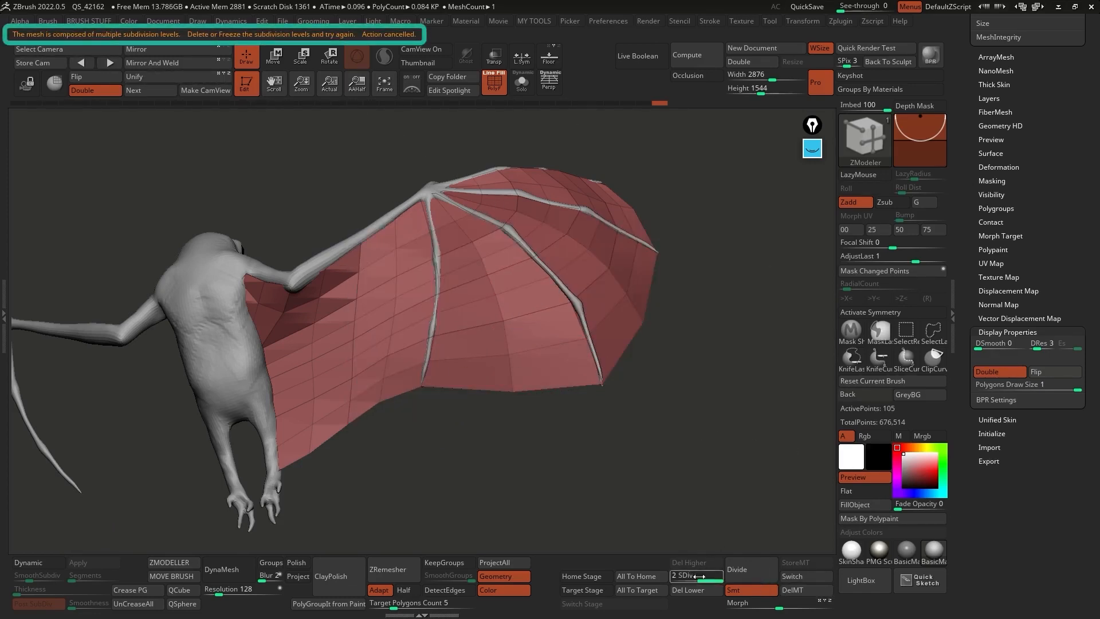
Compare the membrane's two subdivision levels and delete the lower level while at level 2
left_click_drag(703, 576, 684, 577)
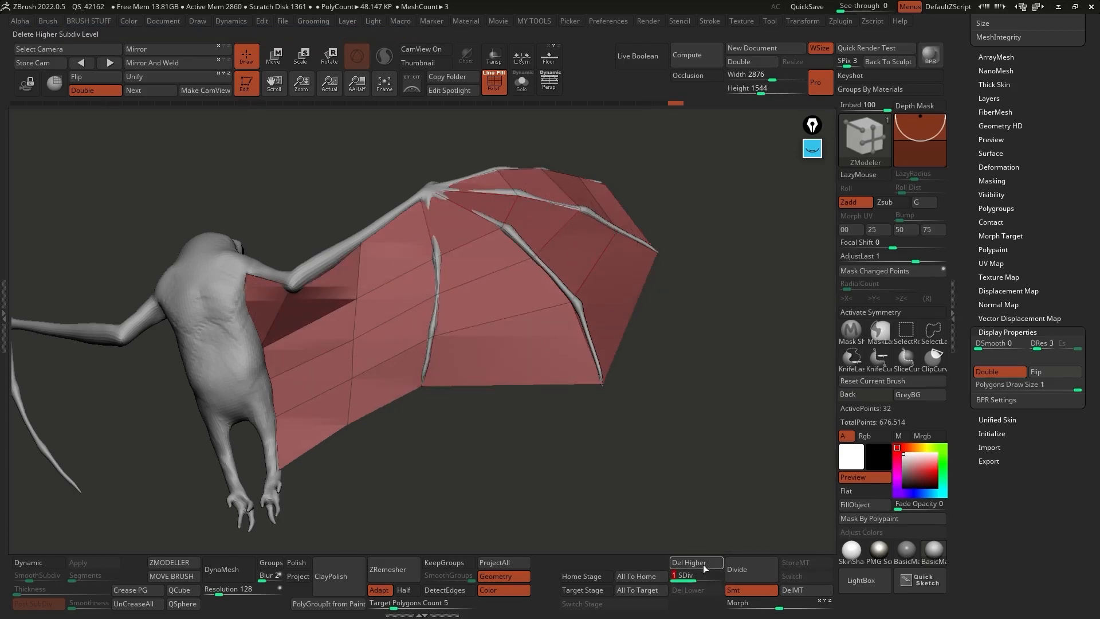
left_click_drag(704, 579, 716, 581)
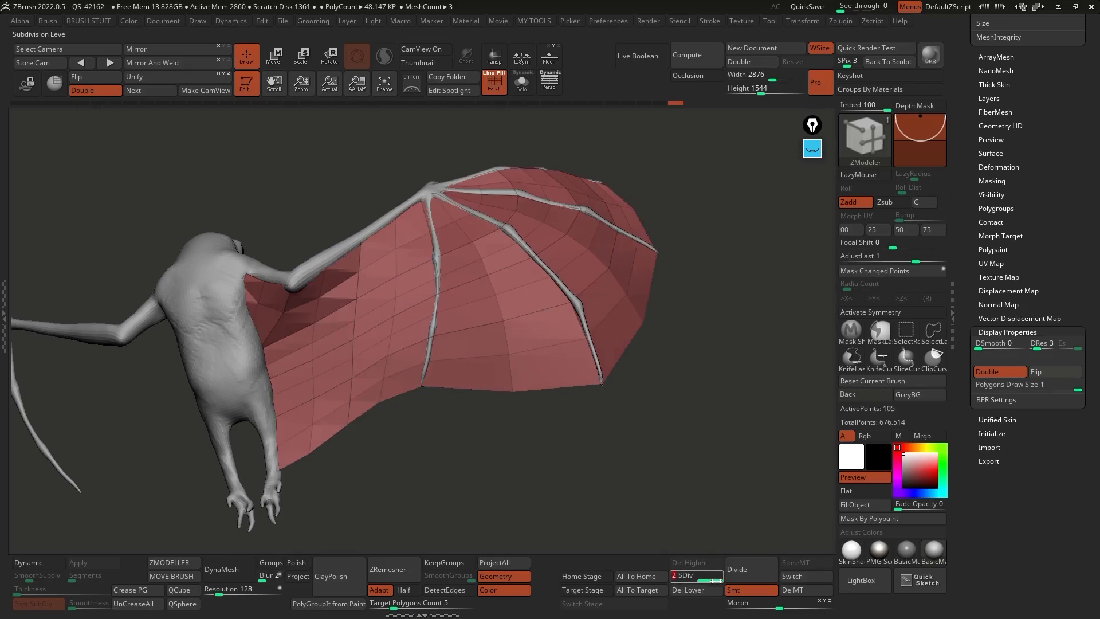
left_click(700, 590)
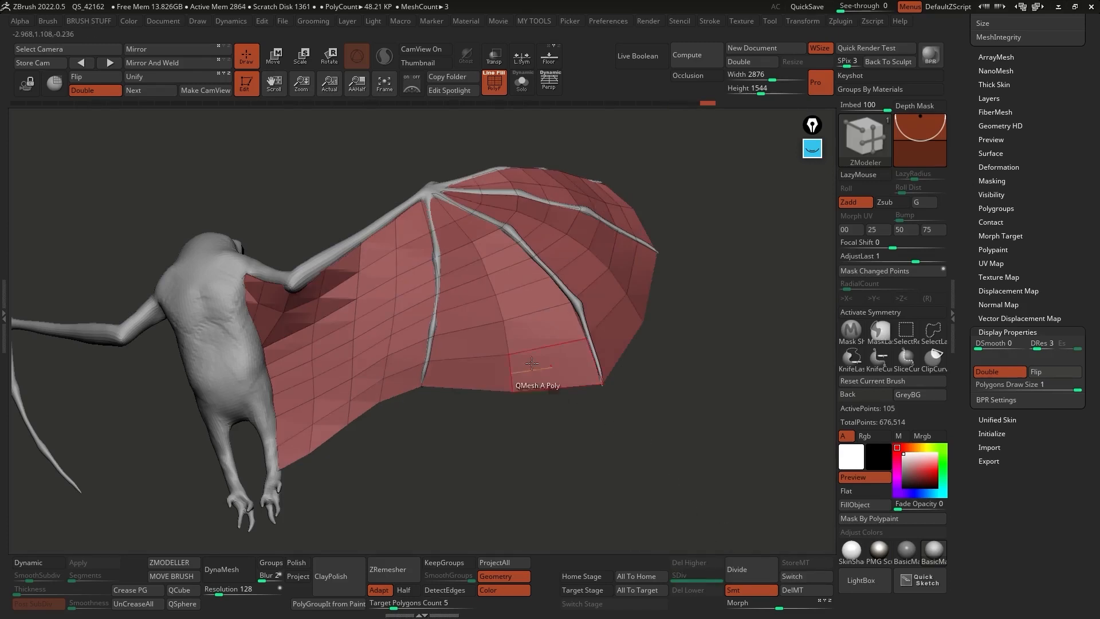
Bevel the three membrane edge loops running between neighbouring finger bones into strips of polygons
left_click_drag(505, 333, 533, 332)
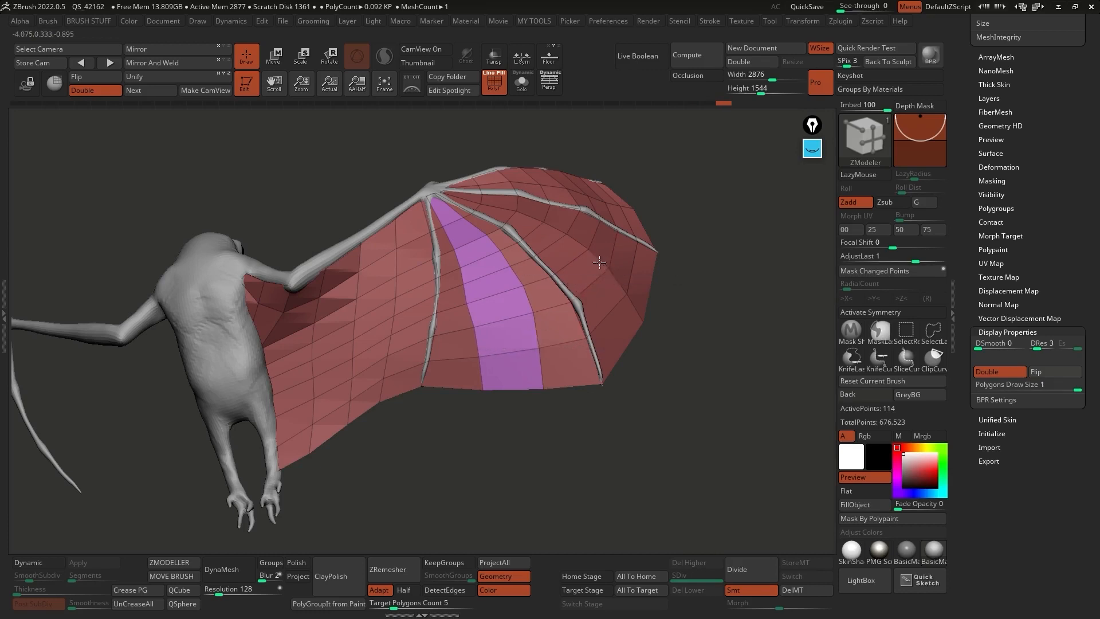
left_click_drag(600, 262, 624, 263)
right_click_drag(591, 268, 589, 229)
left_click(577, 195)
Pull the membrane's outer edges inward between the finger tips with the Move Topological brush to form scalloped curves
left_click_drag(514, 462, 494, 458)
key("b")
key("m")
key("t")
key("space")
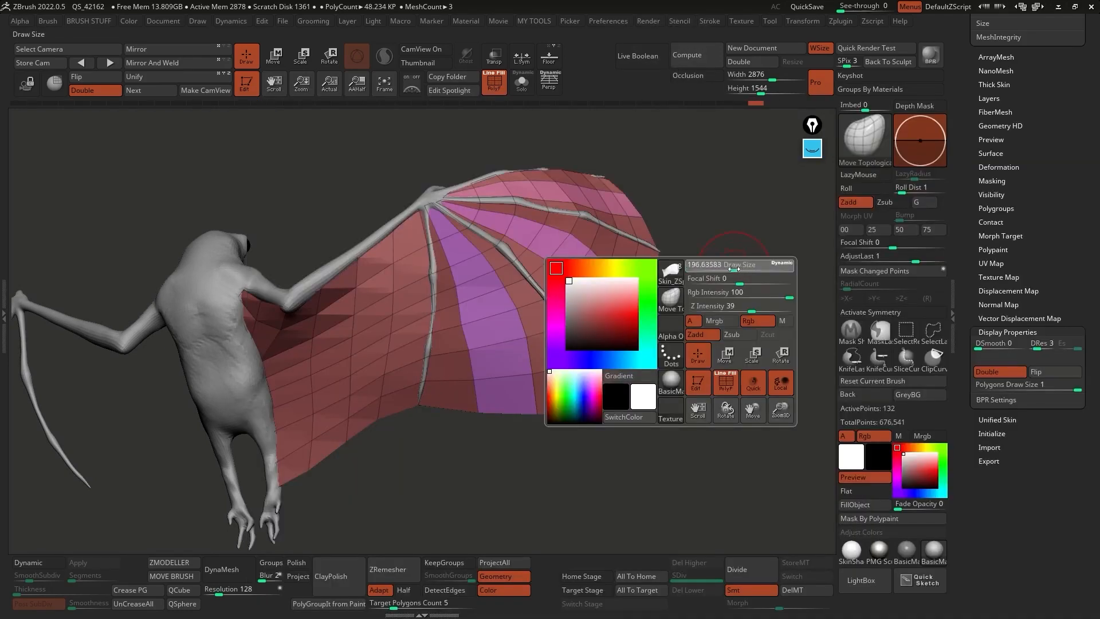
left_click_drag(479, 417, 467, 448)
key("space")
mouse_move(467, 392)
left_mouse_down()
mouse_move(484, 391)
mouse_move(475, 342)
left_mouse_up()
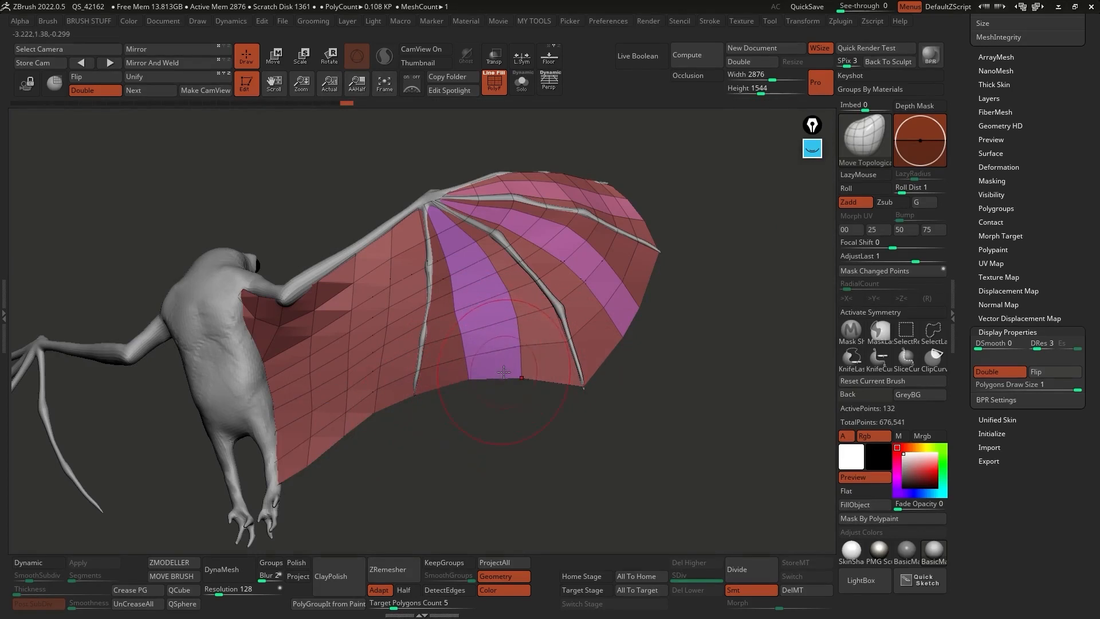
right_click_drag(490, 356, 559, 334)
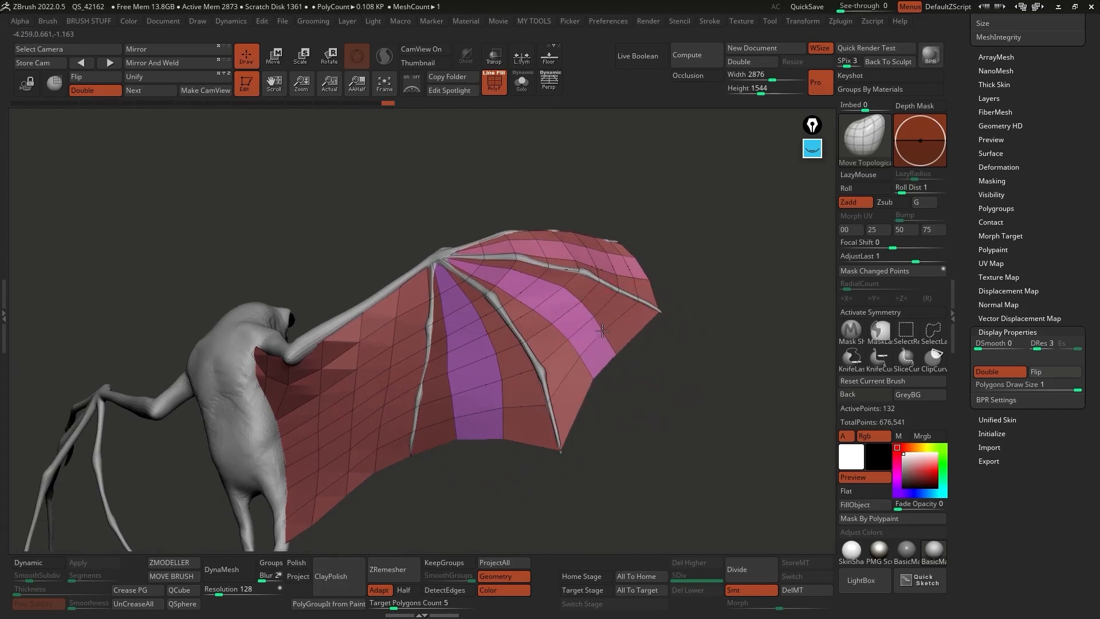
right_click_drag(592, 331, 573, 294)
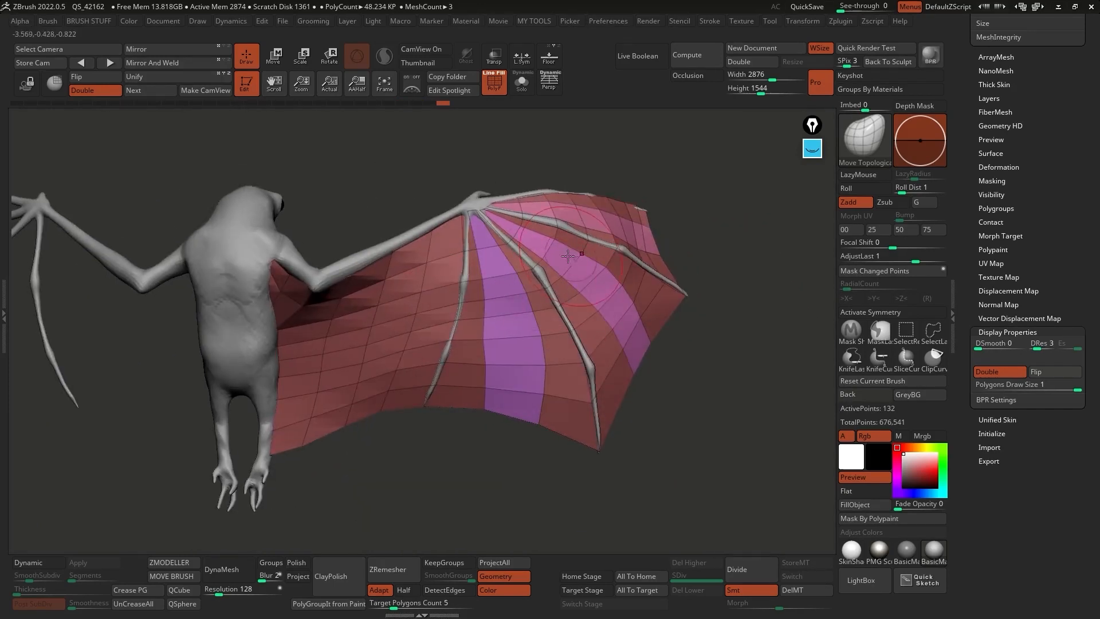
Assign the whole wing membrane to a single polygroup
right_click_drag(271, 369, 398, 361)
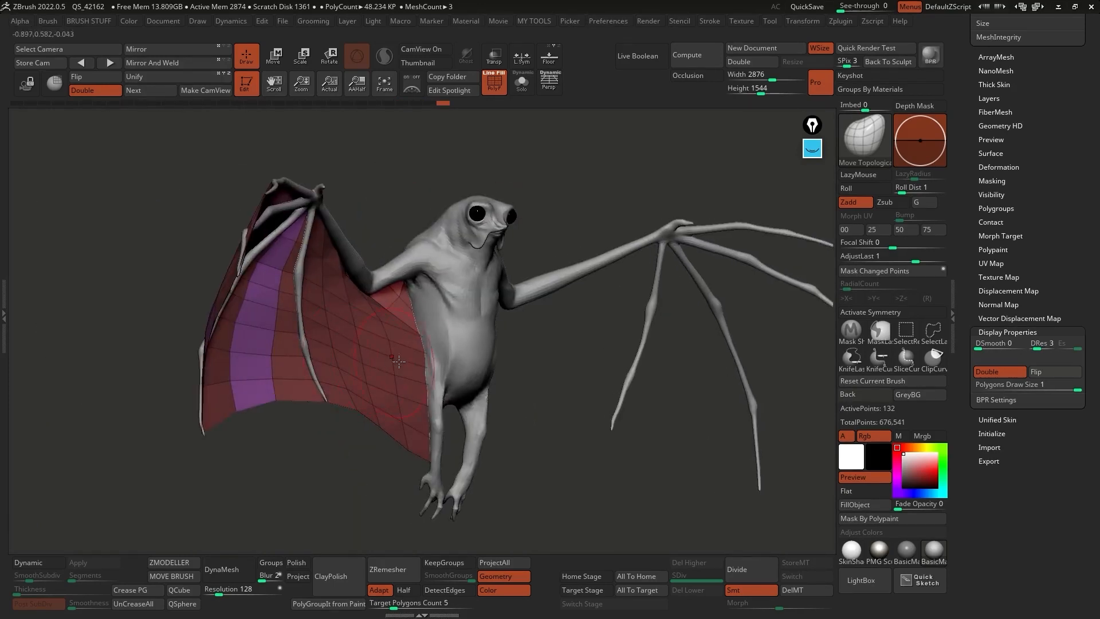
right_click_drag(436, 423, 419, 374)
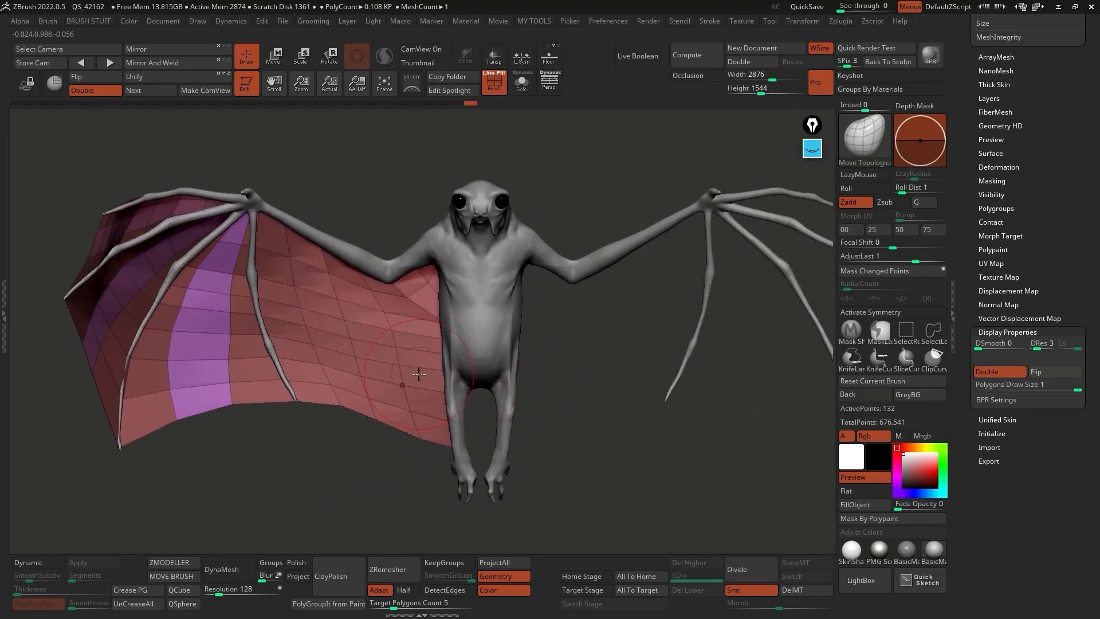
key("ctrl+w")
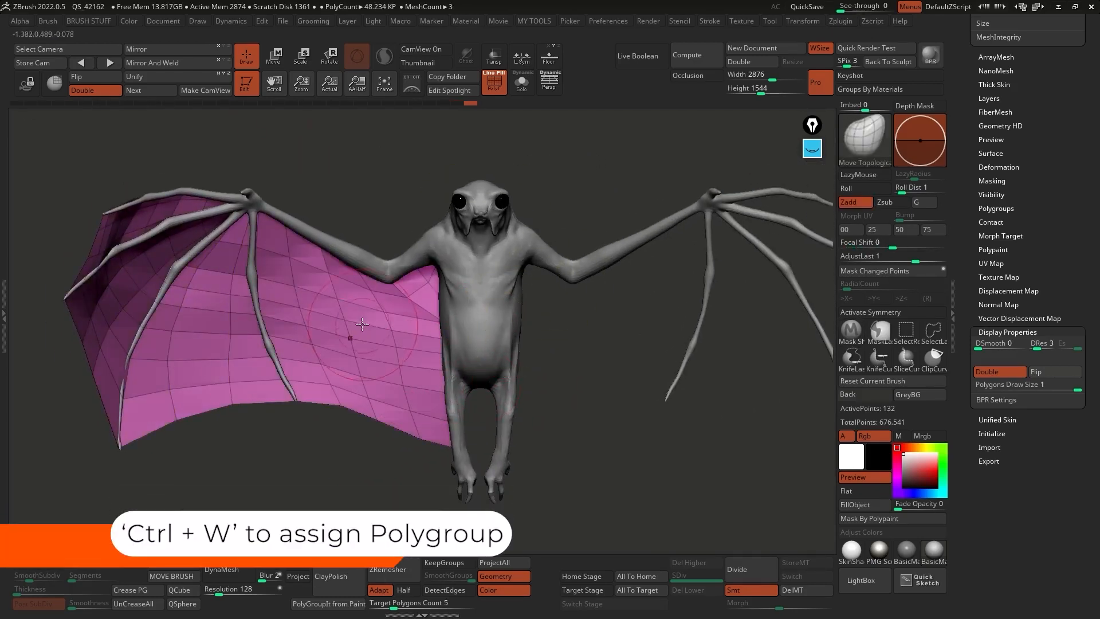
right_click_drag(362, 324, 429, 311, "alt")
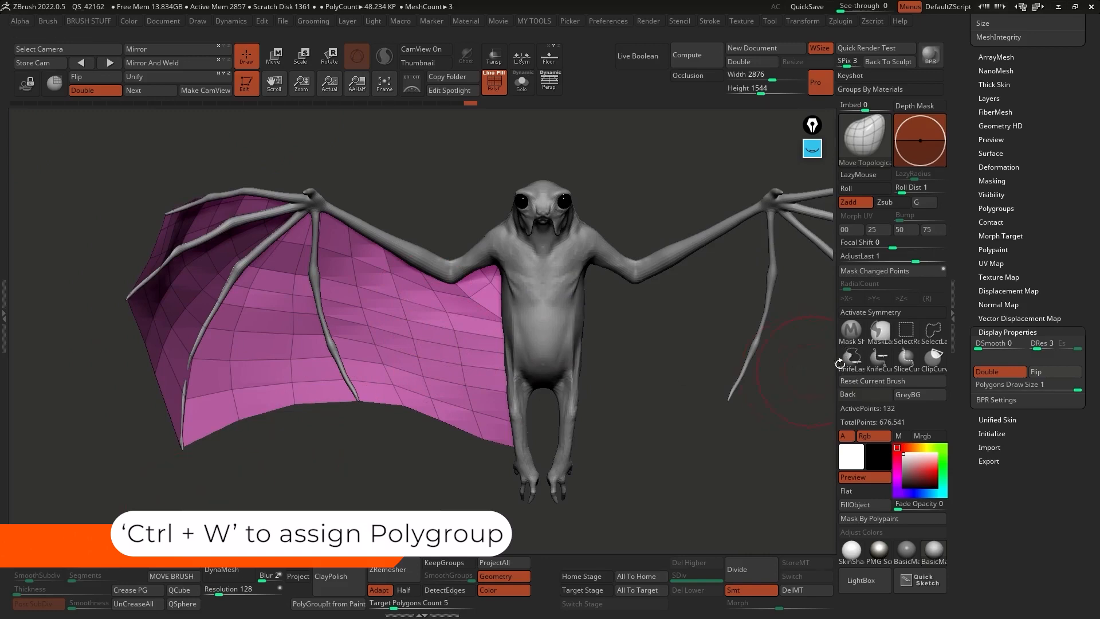
Enable Dynamic Subdiv on the membrane with a thickness of 0.00163 and turn off Post SubDiv
scroll(1008, 261, "up", 10)
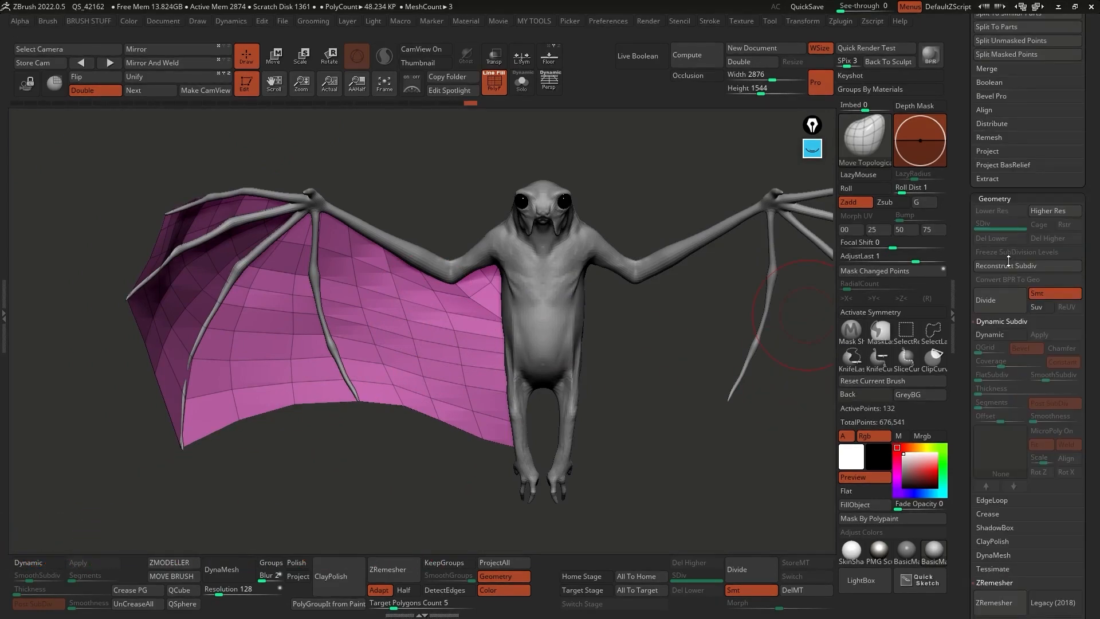
left_click(999, 334)
right_click_drag(425, 329, 512, 257, "alt")
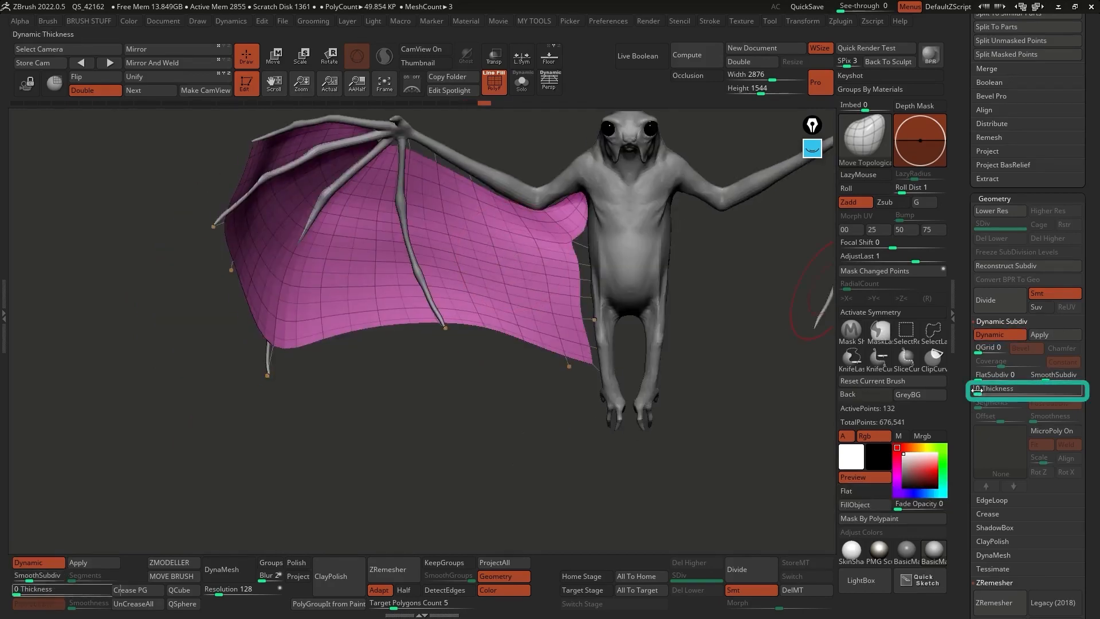
left_click(997, 392)
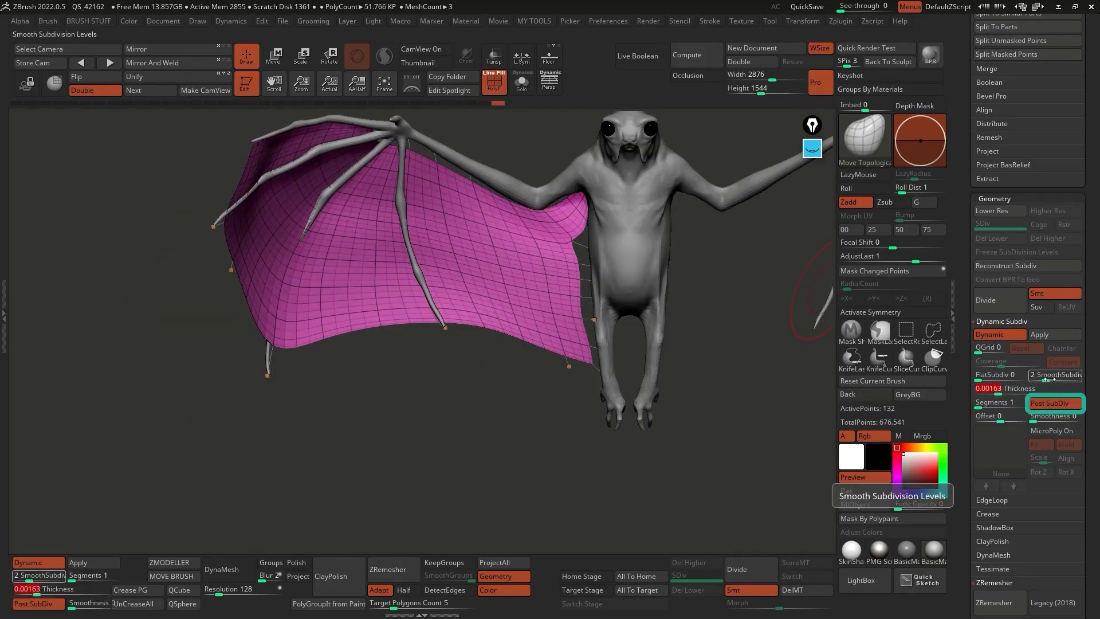
left_click(1056, 405)
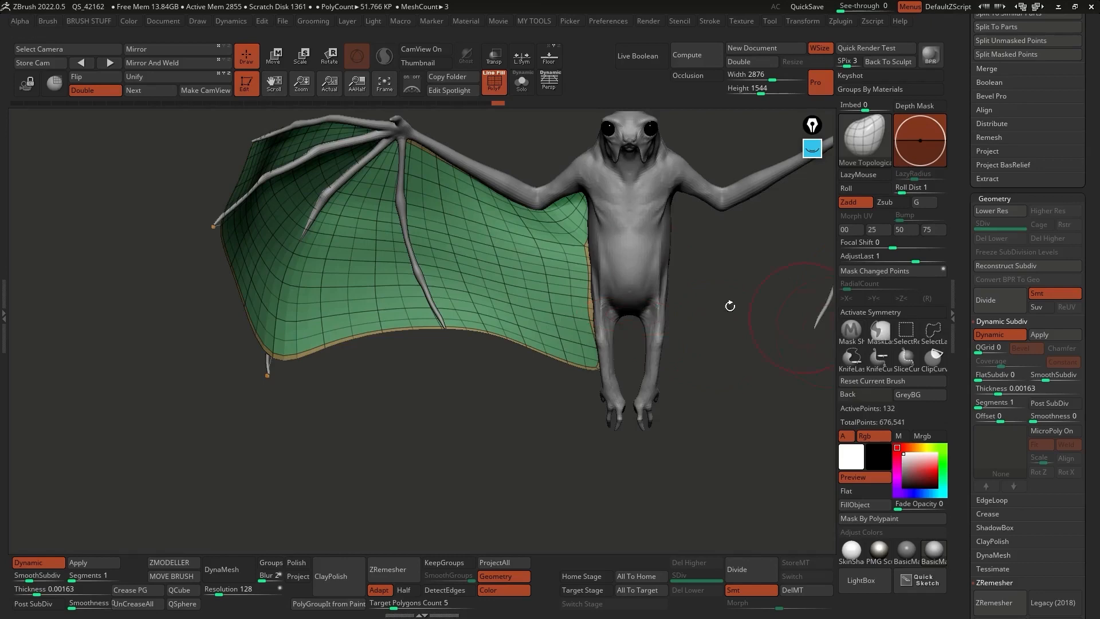
Increase the membrane's Dynamic Subdiv thickness to 0.02198 and check it without the polyframe
key("shift+f")
right_click_drag(437, 287, 465, 220)
left_click_drag(998, 390, 1016, 391)
right_click_drag(573, 344, 463, 324)
key("shift+f")
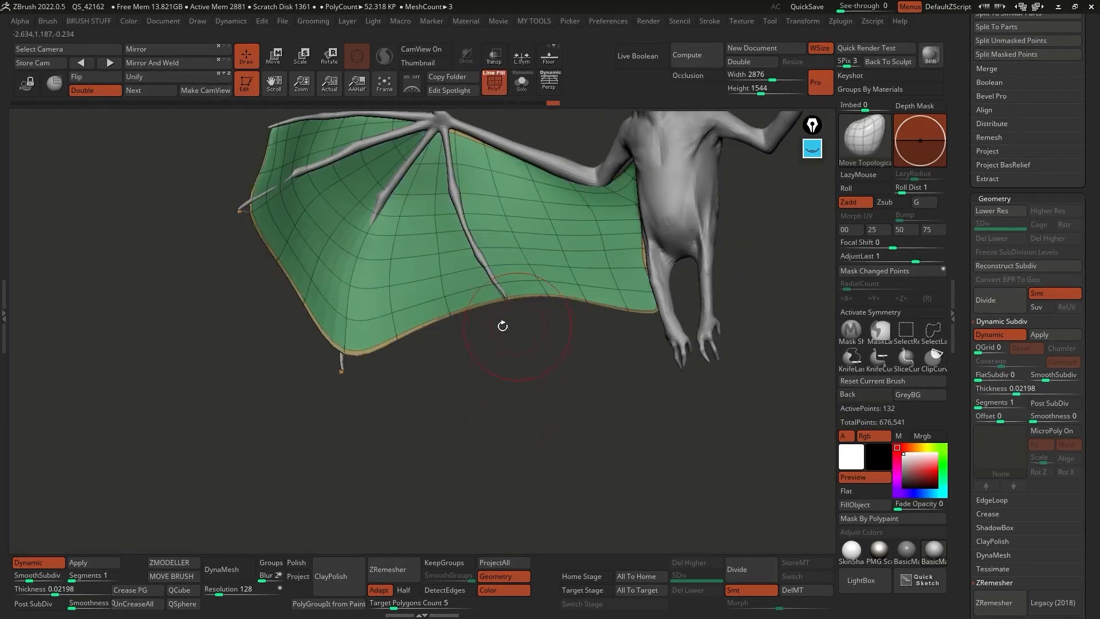
Turn off Dynamic Subdiv on the membrane and inspect its corners at the finger tips
left_click(998, 341)
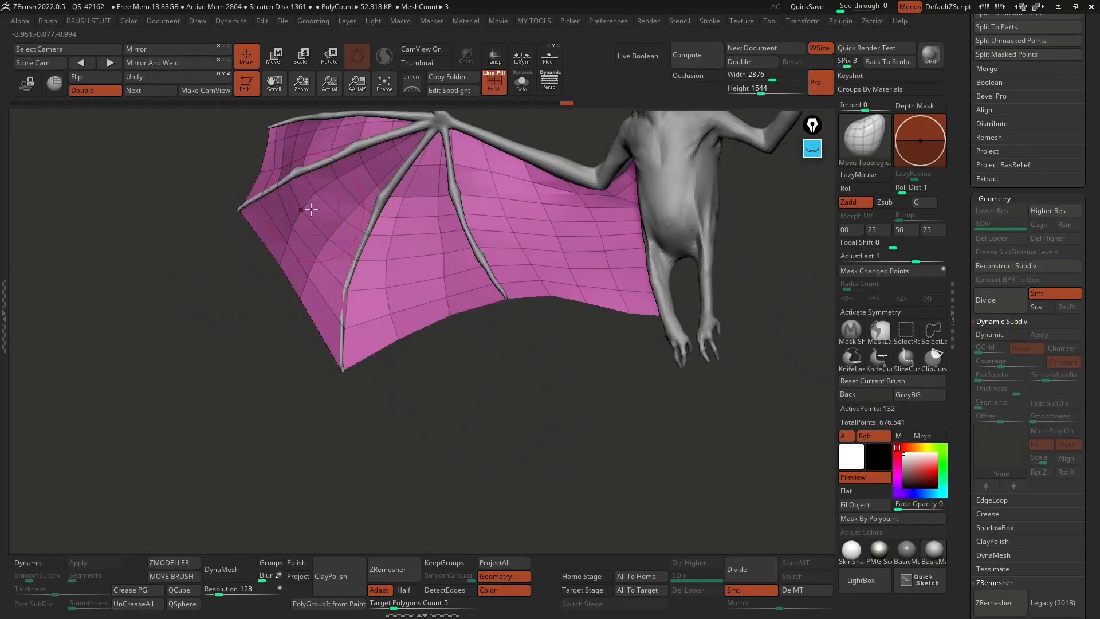
left_click_drag(341, 366, 503, 279)
left_click_drag(523, 339, 381, 356)
mouse_move(525, 315)
right_mouse_down()
mouse_move(511, 292)
mouse_move(458, 385)
right_mouse_up()
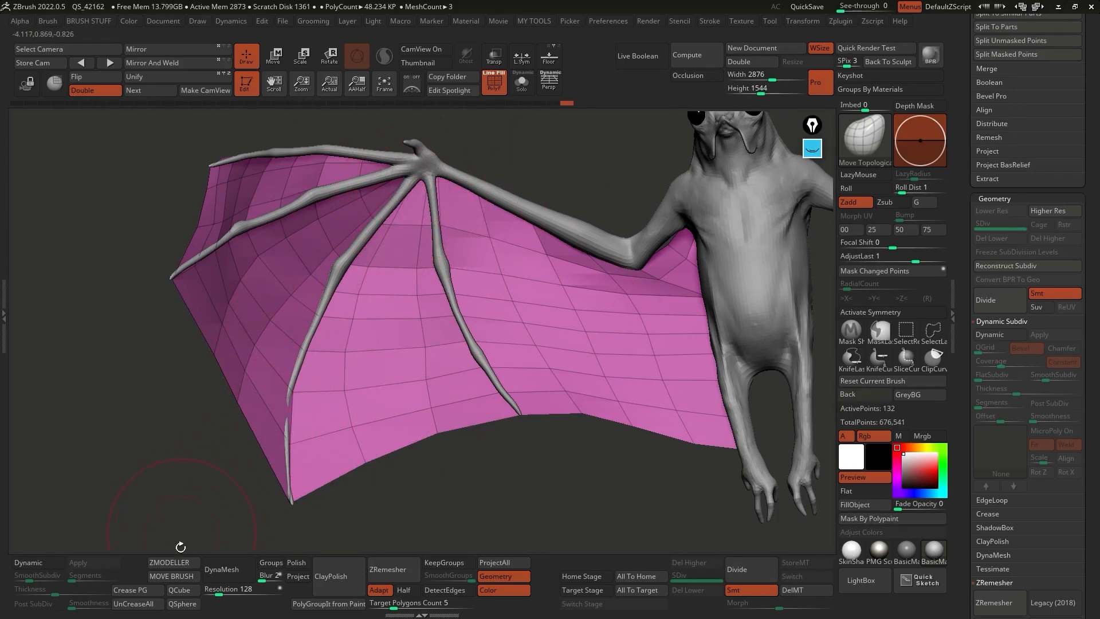
Switch to the ZModeler brush and set its edge action to Crease with target EdgeLoop Partial
left_click(174, 563)
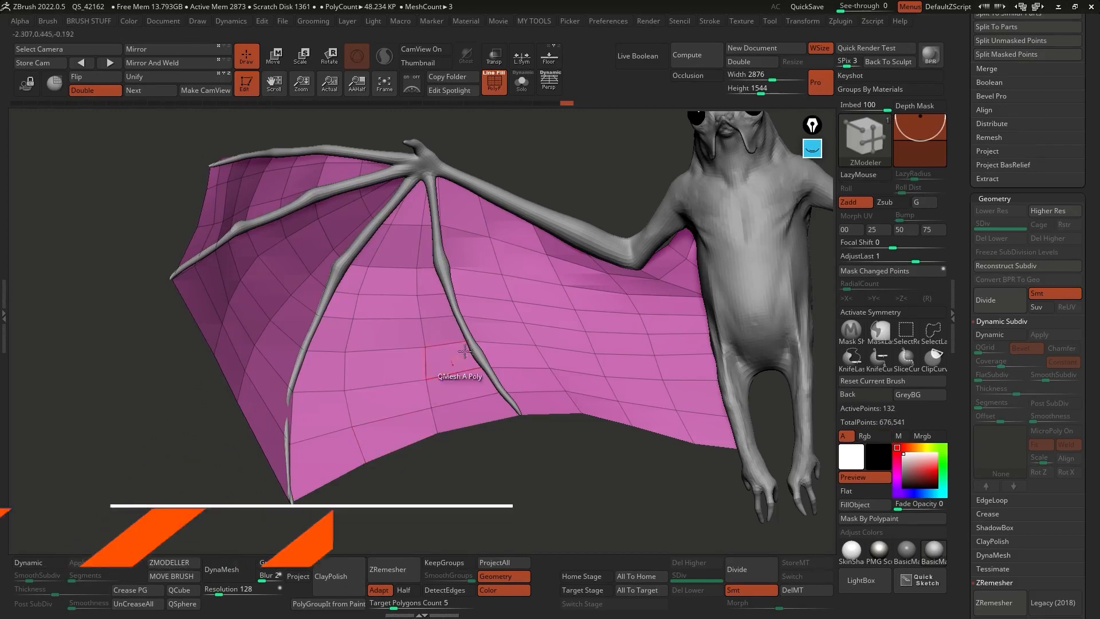
key("b")
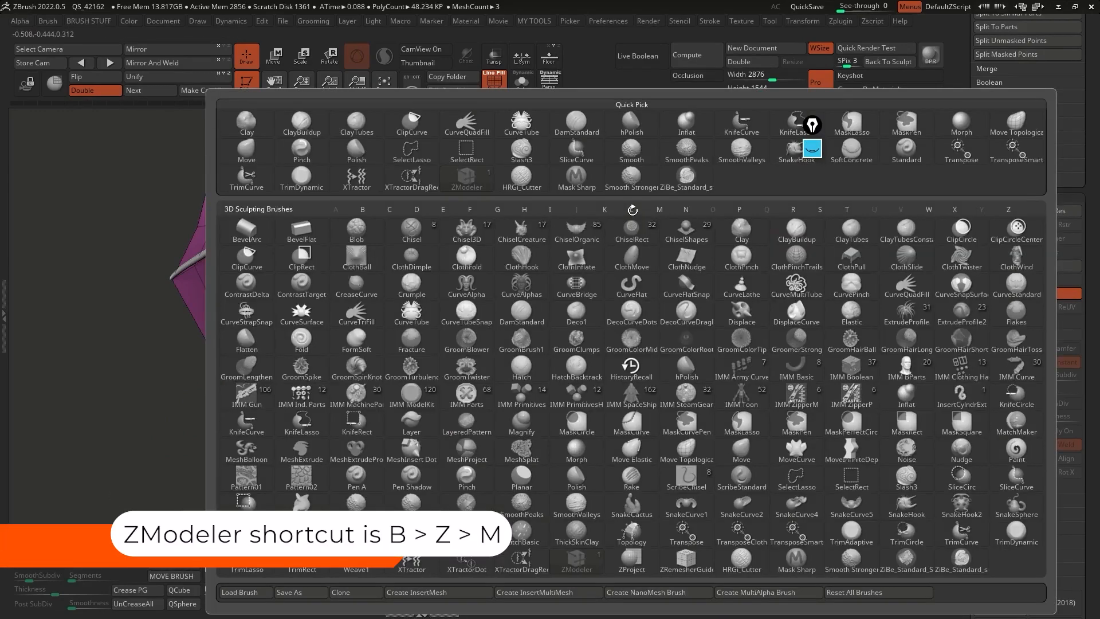
key("z")
key("m")
key("b")
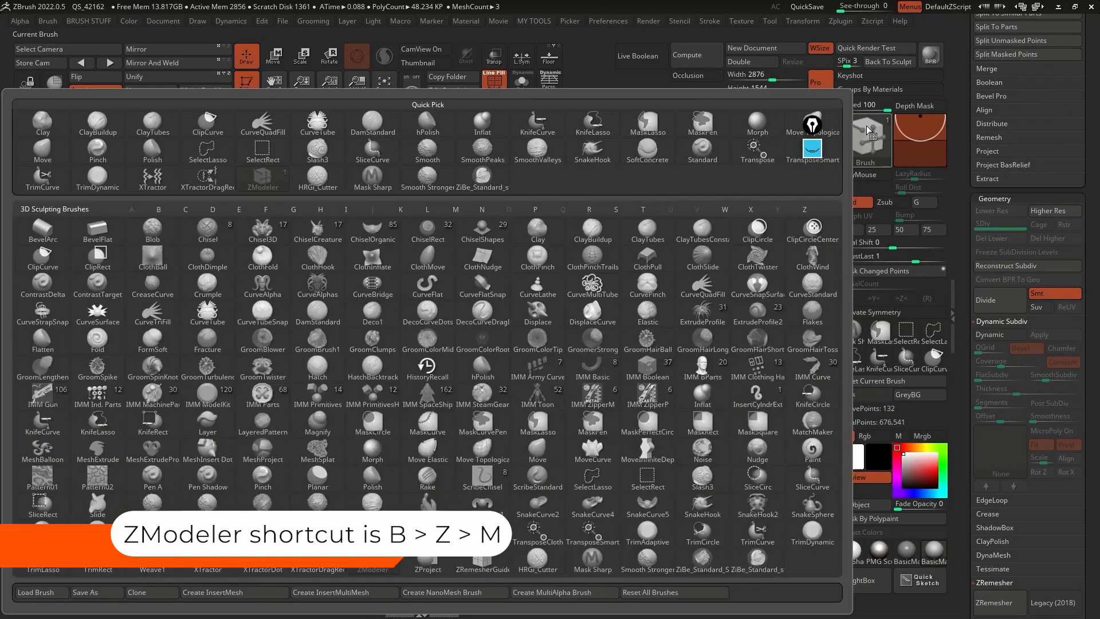
key("z")
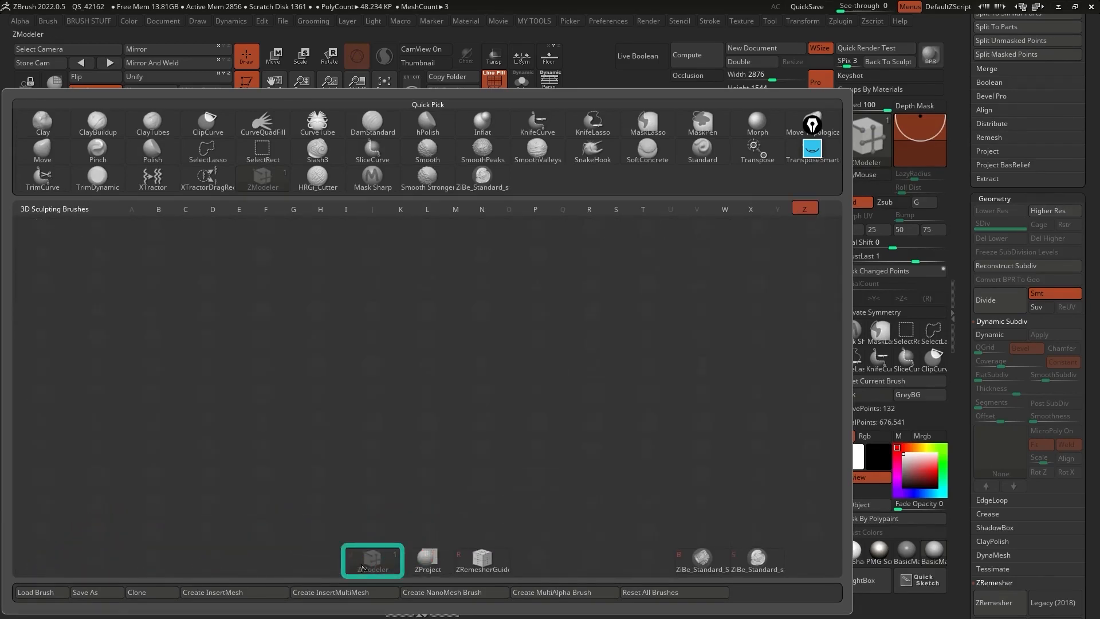
key("m")
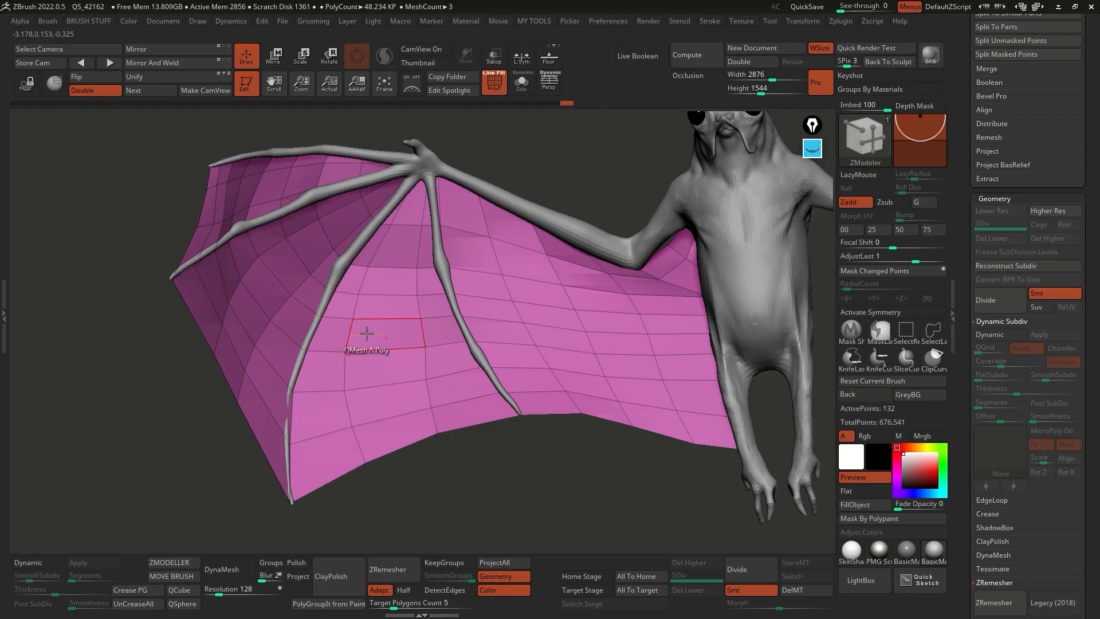
key("space")
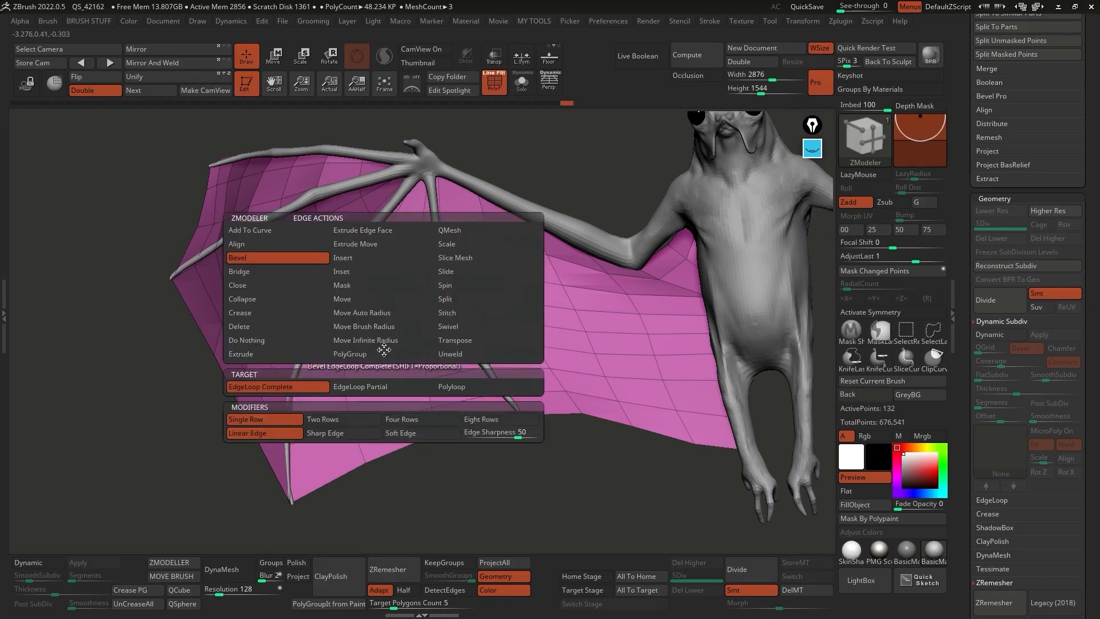
left_click(273, 312)
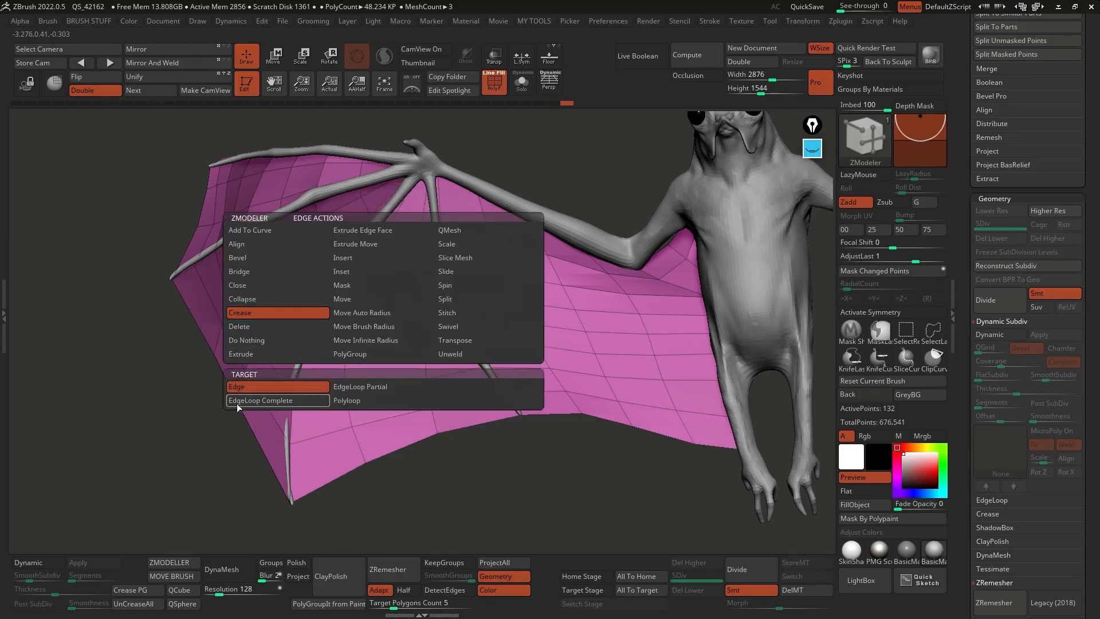
left_click(382, 388)
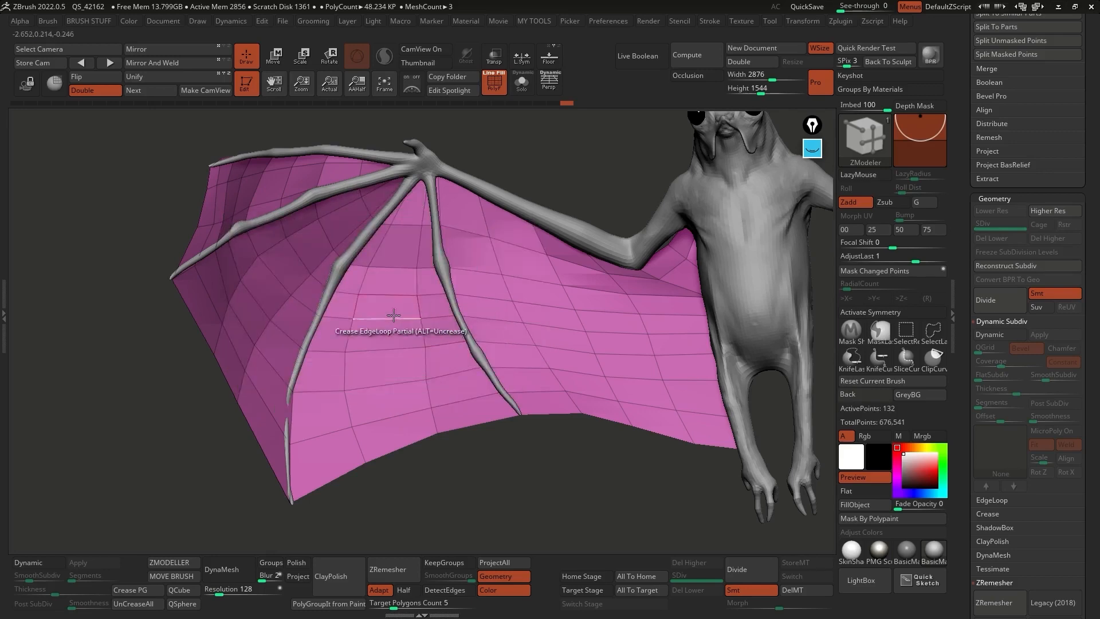
Crease the partial edge loops running along the finger bones and enable Dynamic Subdiv on the membrane
key("alt+s")
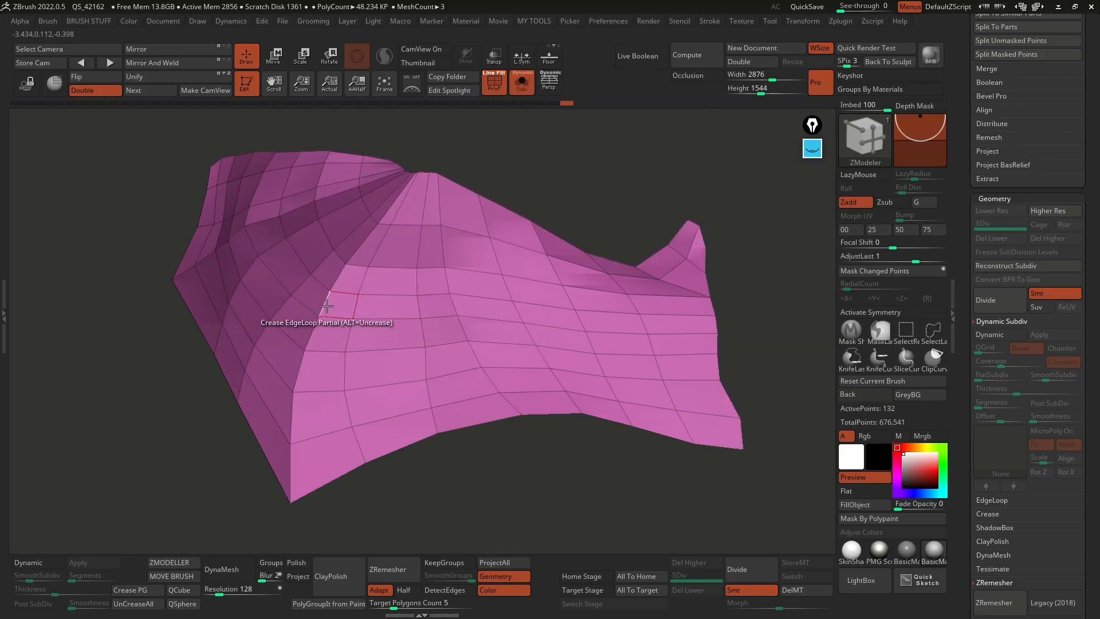
key("alt+s")
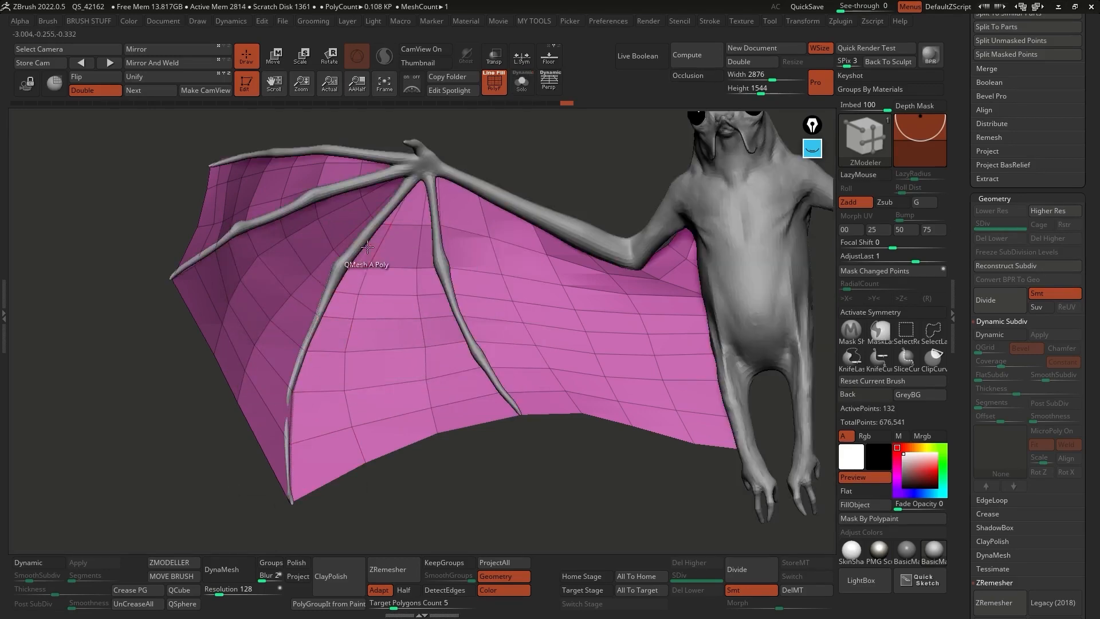
key("alt+s")
key("alt+s")
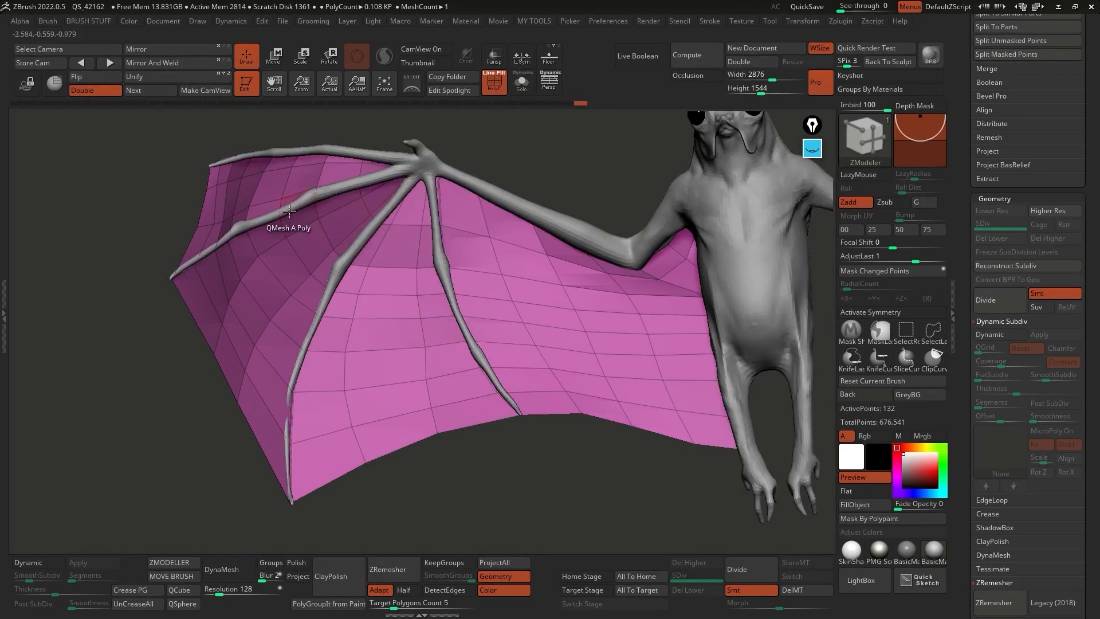
key("alt+s")
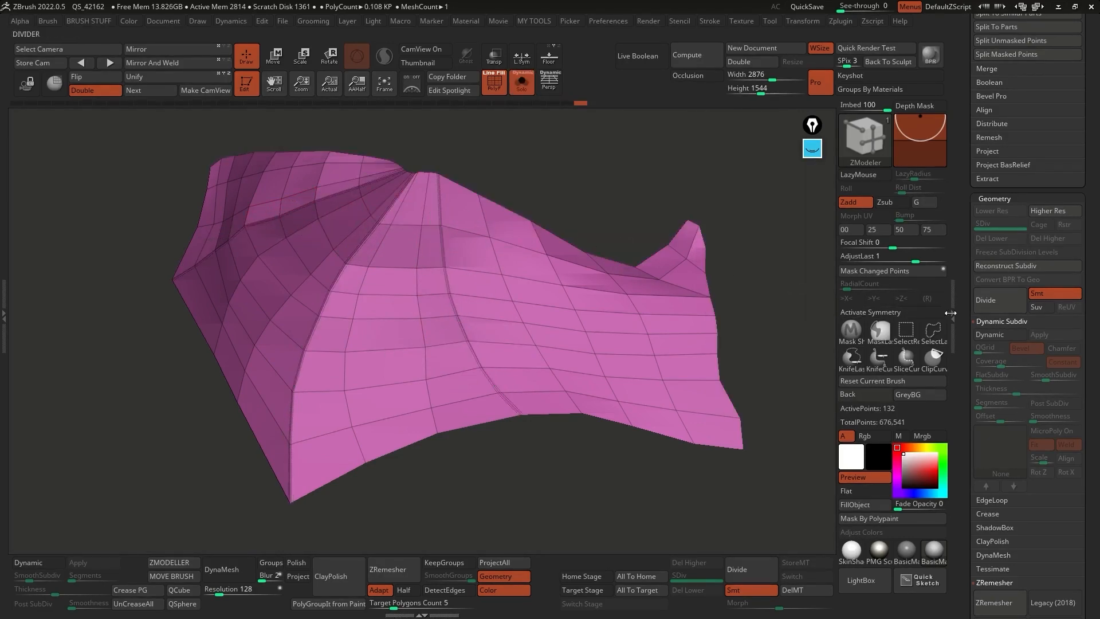
left_click(999, 335)
key("alt+s")
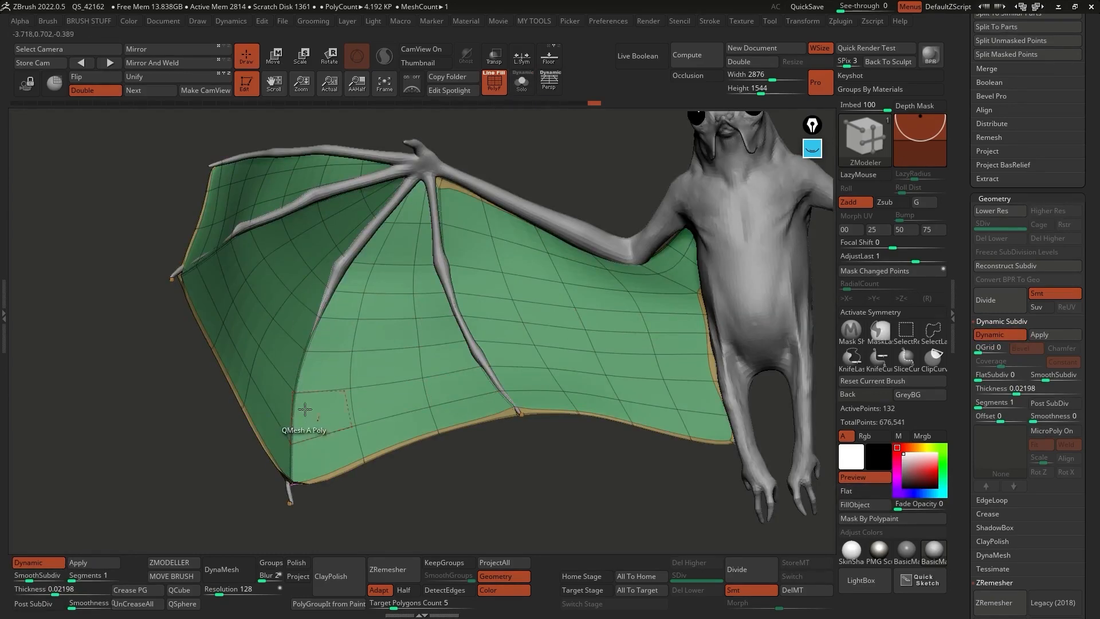
Check the smoothed membrane without the polyframe and crease its outer and lower border edges
key("shift+f")
right_click_drag(451, 272, 451, 298)
key("shift+f")
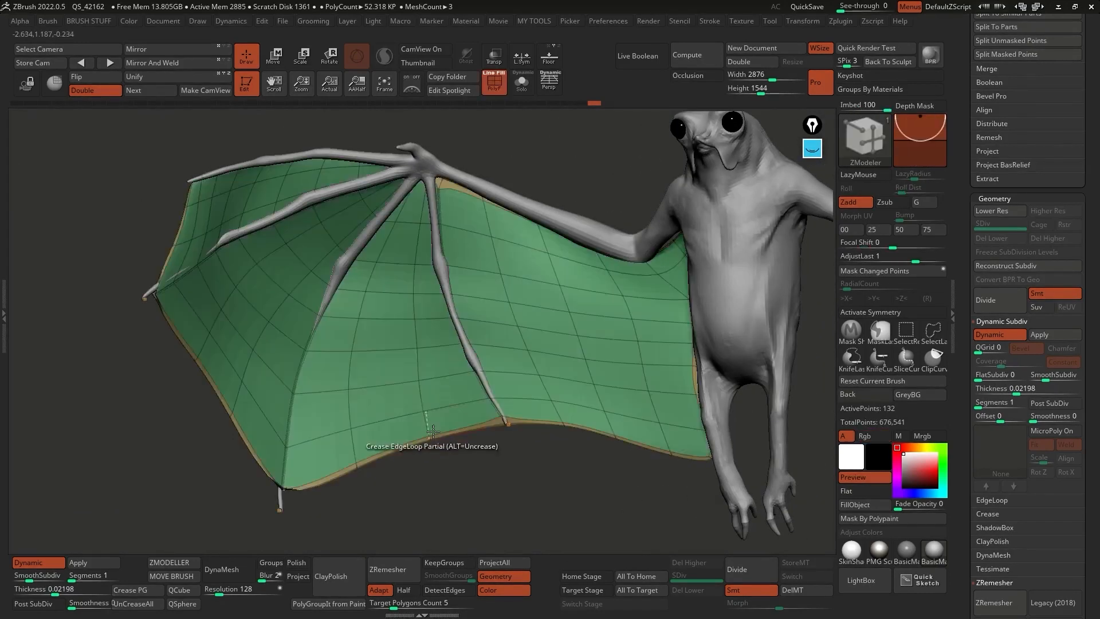
left_click(267, 482)
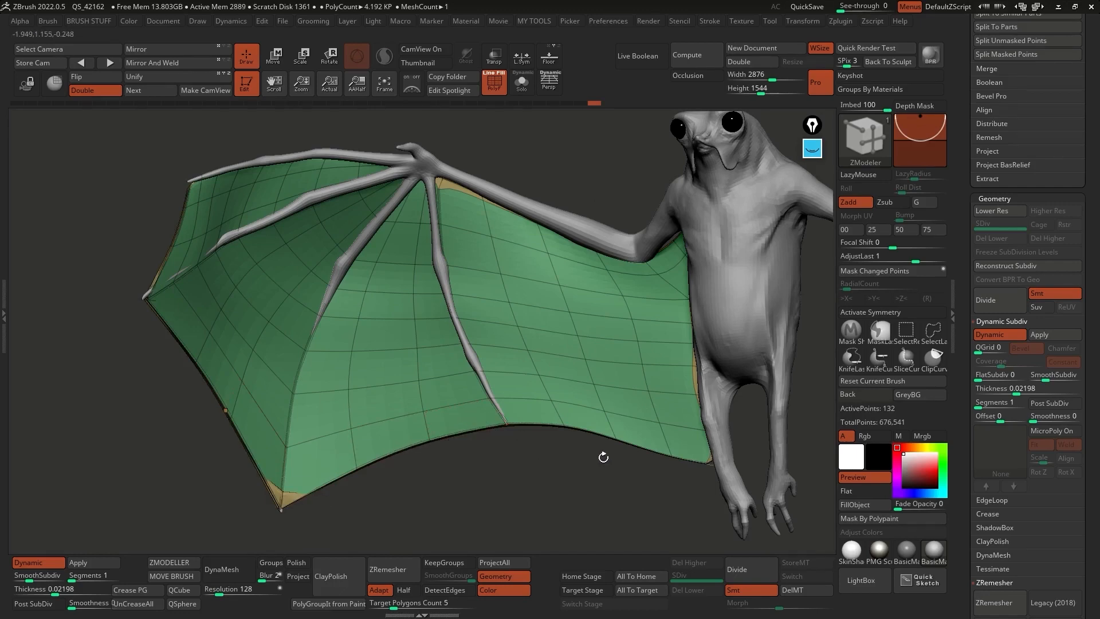
Isolate the membrane and crease the border edge loop along its upper edge
mouse_move(589, 469)
left_mouse_down()
mouse_move(598, 430)
mouse_move(588, 468)
left_mouse_up()
right_click_drag(588, 467, 599, 417, "ctrl")
right_click_drag(532, 380, 557, 345, "ctrl")
key("f")
key("alt+s")
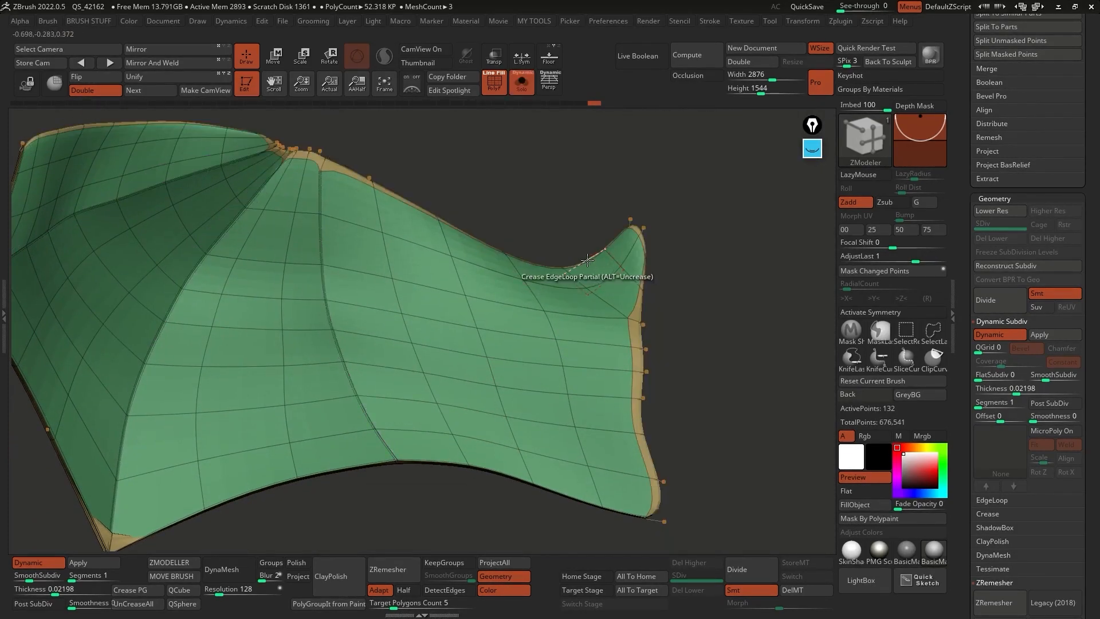
left_click(588, 260)
Try to crease the membrane's border edges on the body side
left_click(643, 251)
left_click(642, 316)
key("ctrl+z")
left_click(637, 326)
right_click_drag(635, 326, 651, 325)
key("ctrl+z")
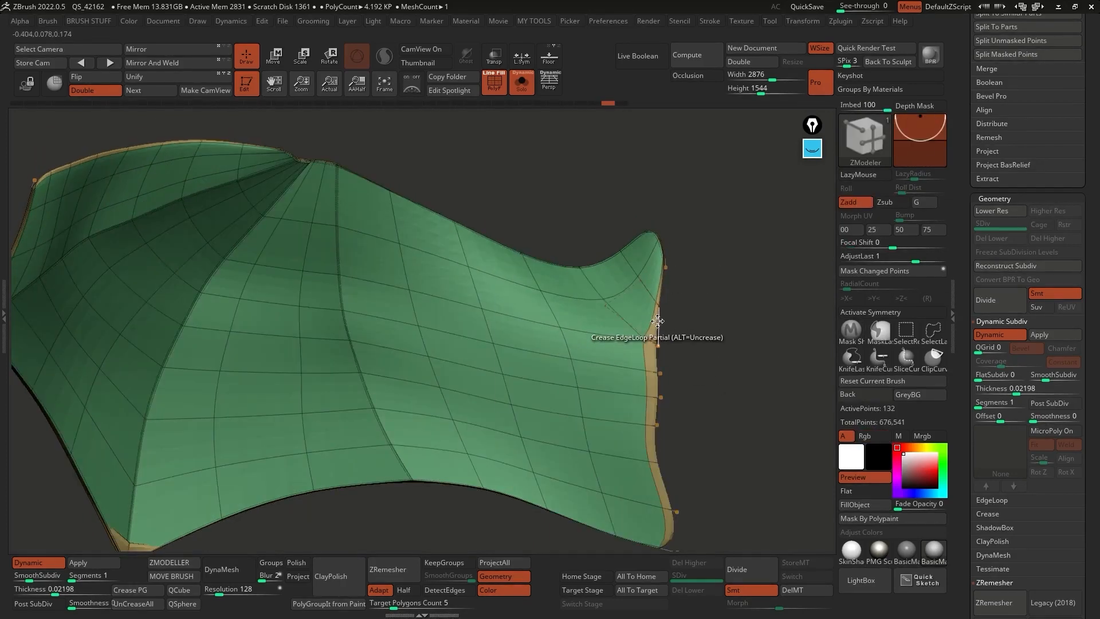
Crease the membrane's remaining open border edges and check the surface without the polyframe
key("space")
right_click_drag(464, 268, 419, 262, "ctrl")
left_click(422, 191)
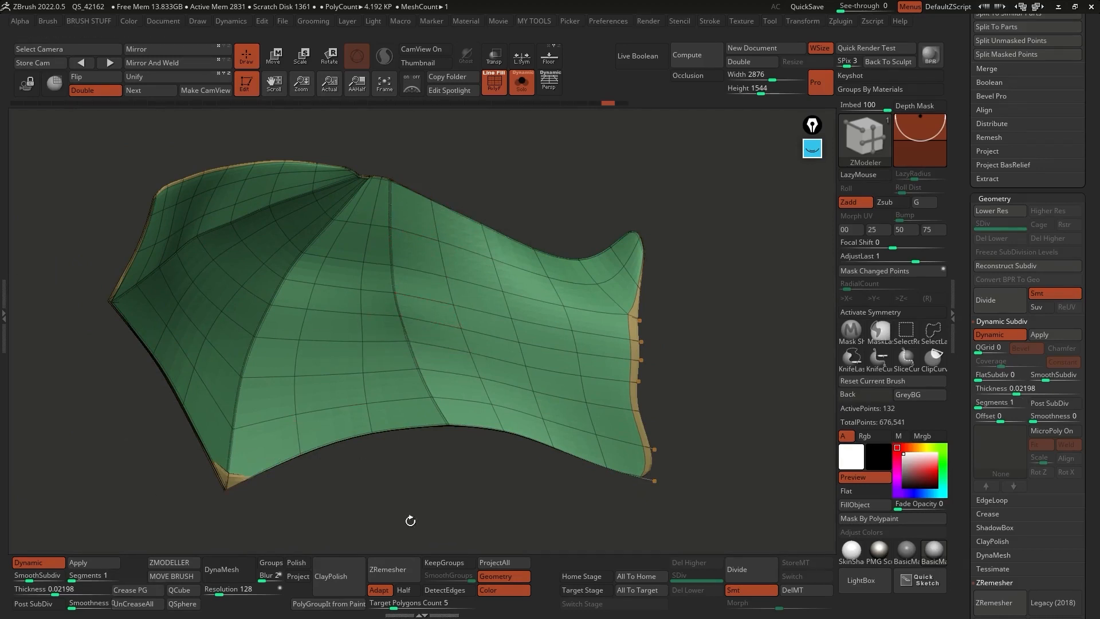
left_click_drag(964, 474, 965, 442)
left_click(992, 483)
left_click_drag(1001, 490, 1003, 463)
left_click(996, 497)
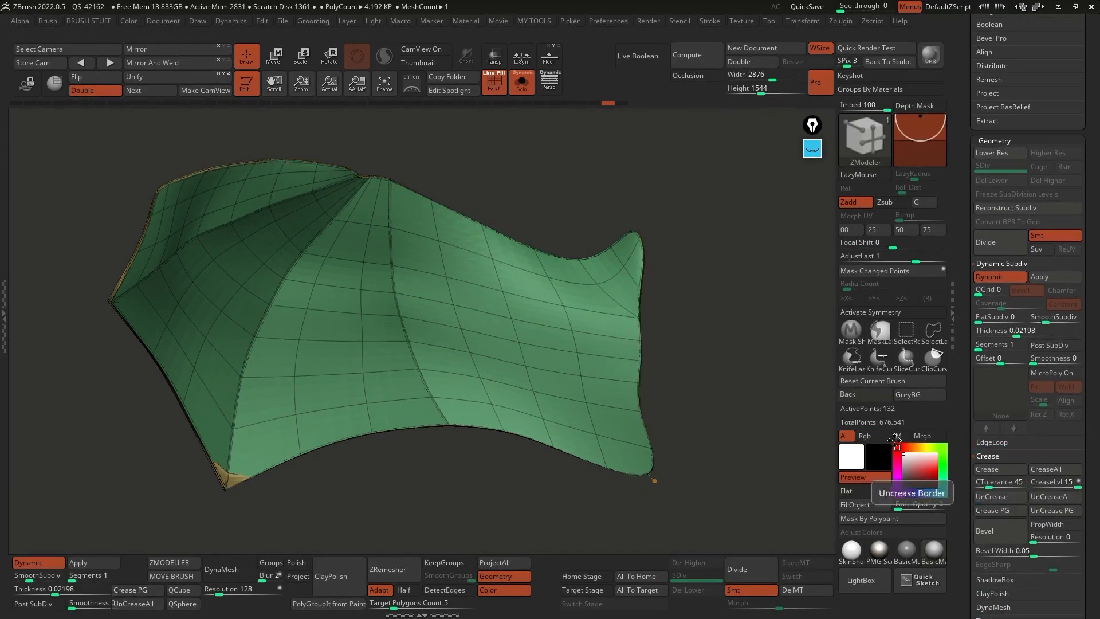
key("shift+f")
left_click_drag(657, 181, 713, 225)
key("shift+f")
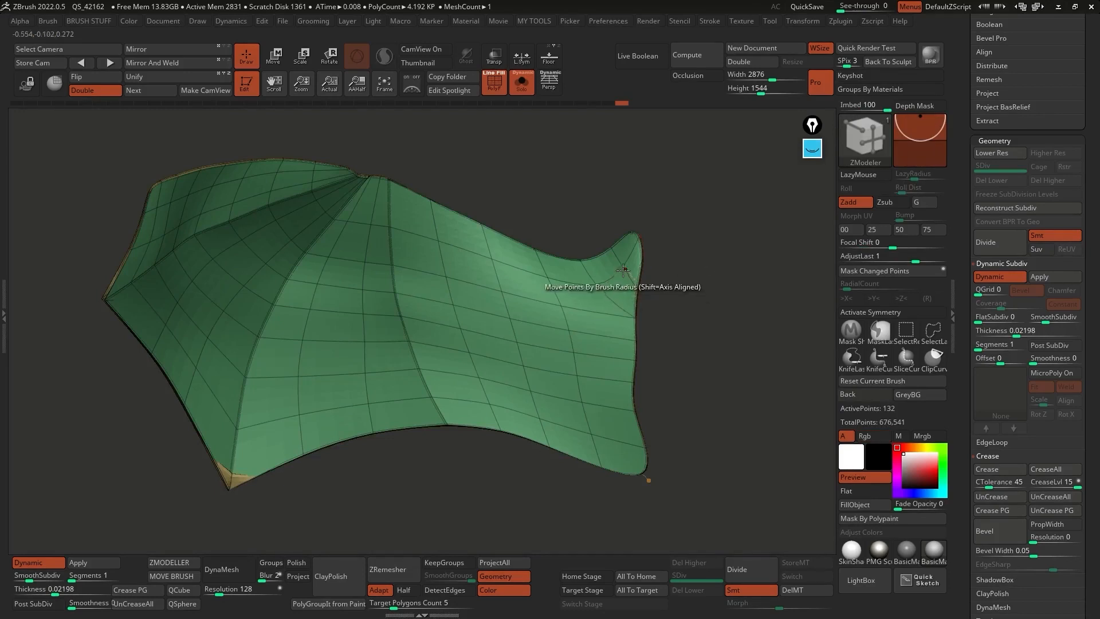
Set the membrane's SmoothSubdiv level to 0 and view its thickened edge from a low angle
left_click(1002, 277)
left_click(1002, 277)
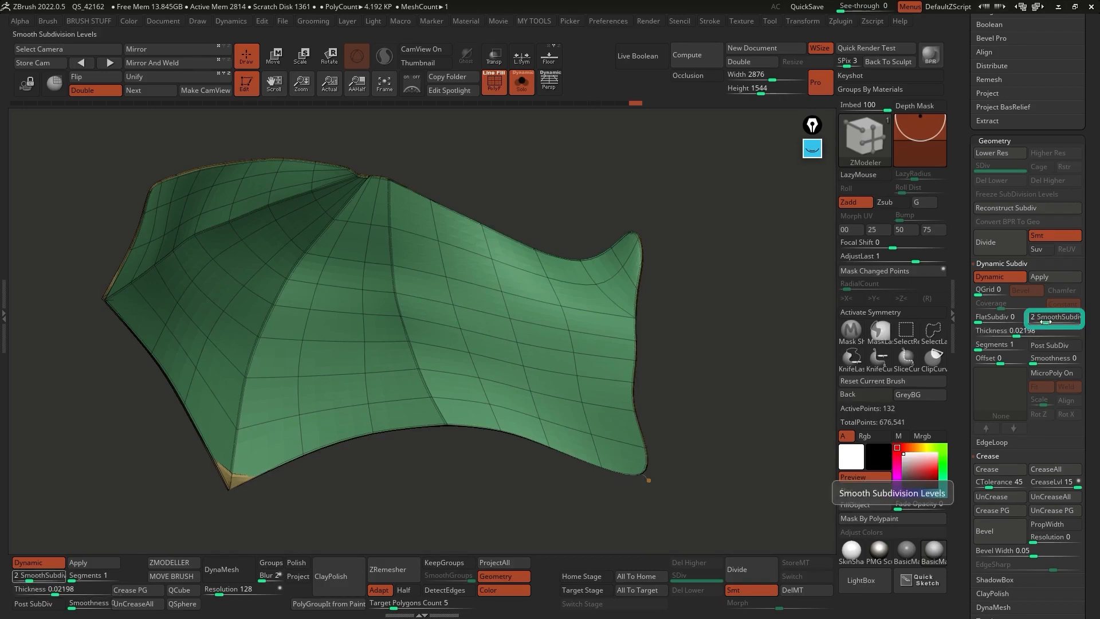
left_click(1035, 321)
right_click_drag(550, 387, 528, 334)
right_click_drag(272, 424, 402, 424)
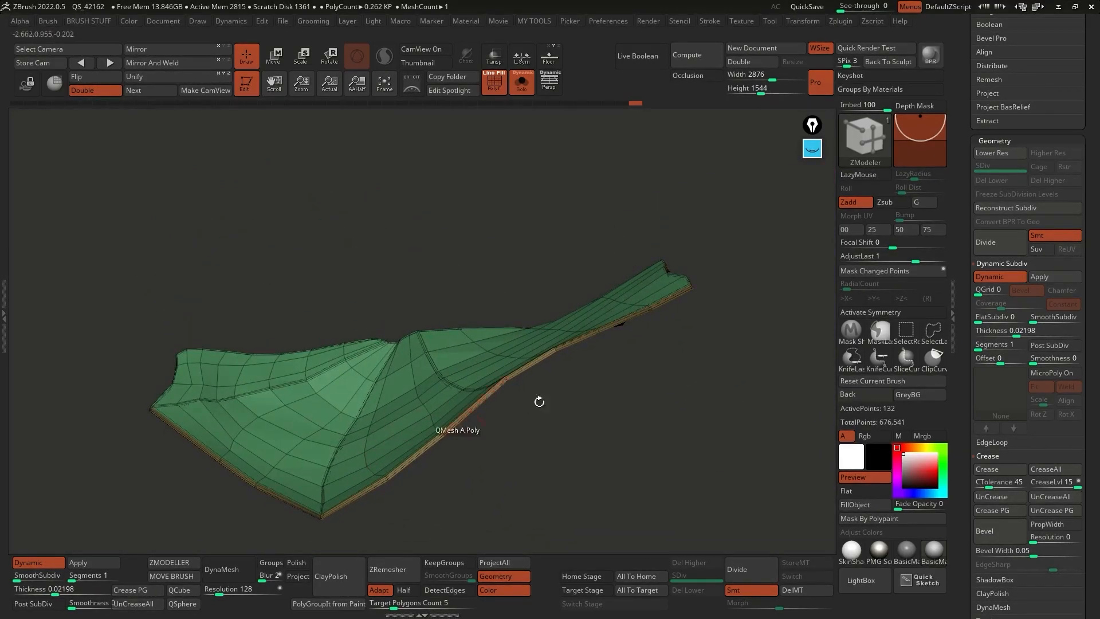
Compare the membrane's thickness with Dynamic Subdiv off and on
left_click(998, 277)
left_click(998, 277)
left_click(998, 277)
left_click(998, 277)
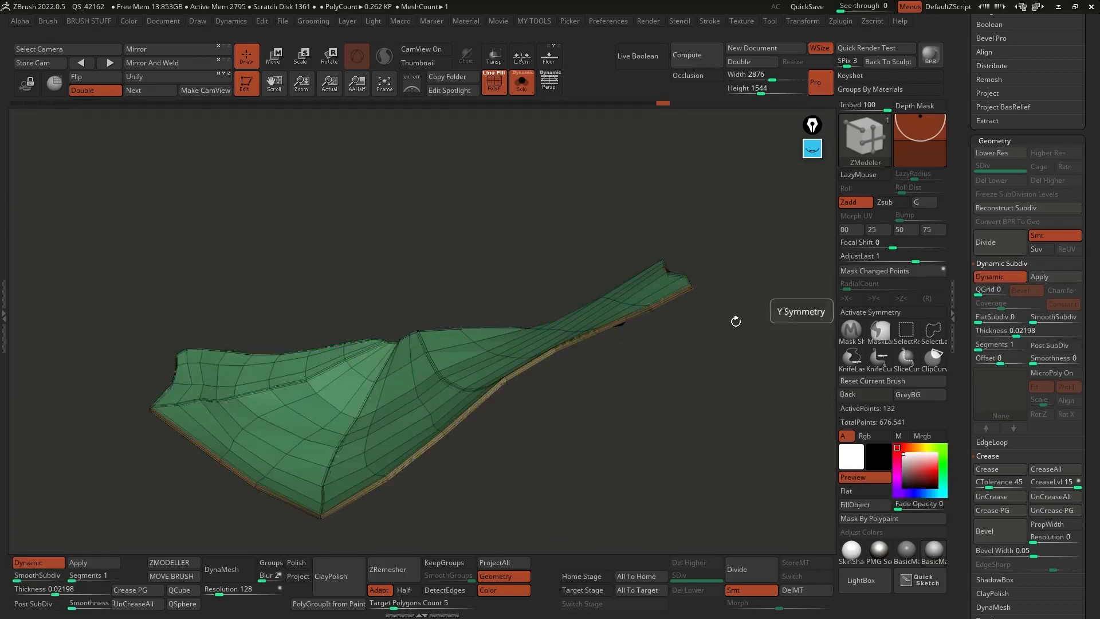
right_click_drag(749, 316, 730, 346)
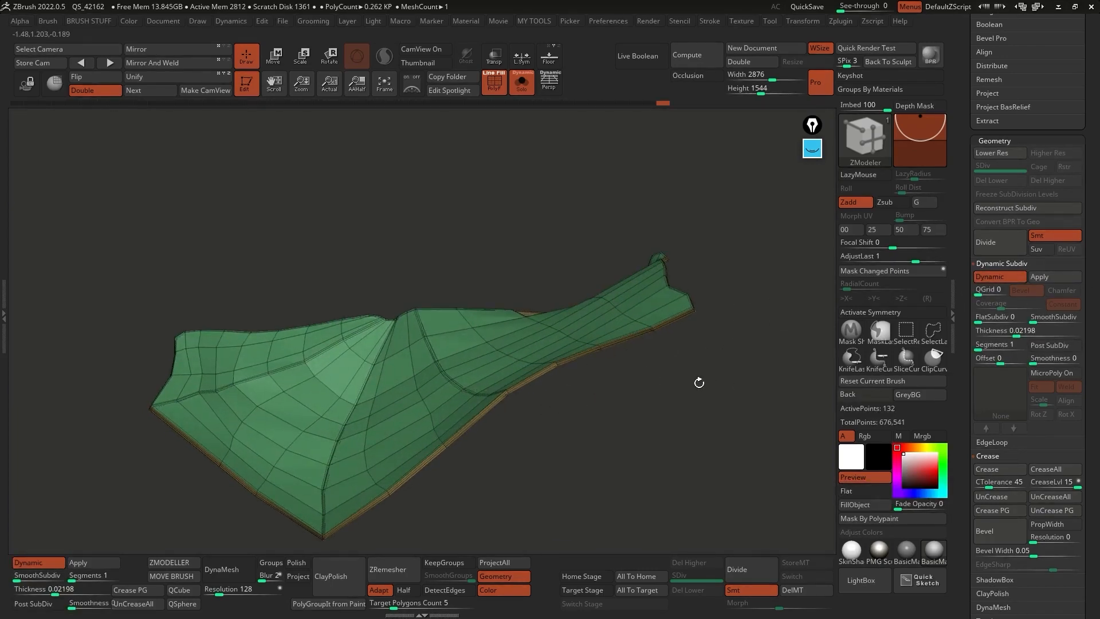
right_click_drag(689, 381, 612, 368)
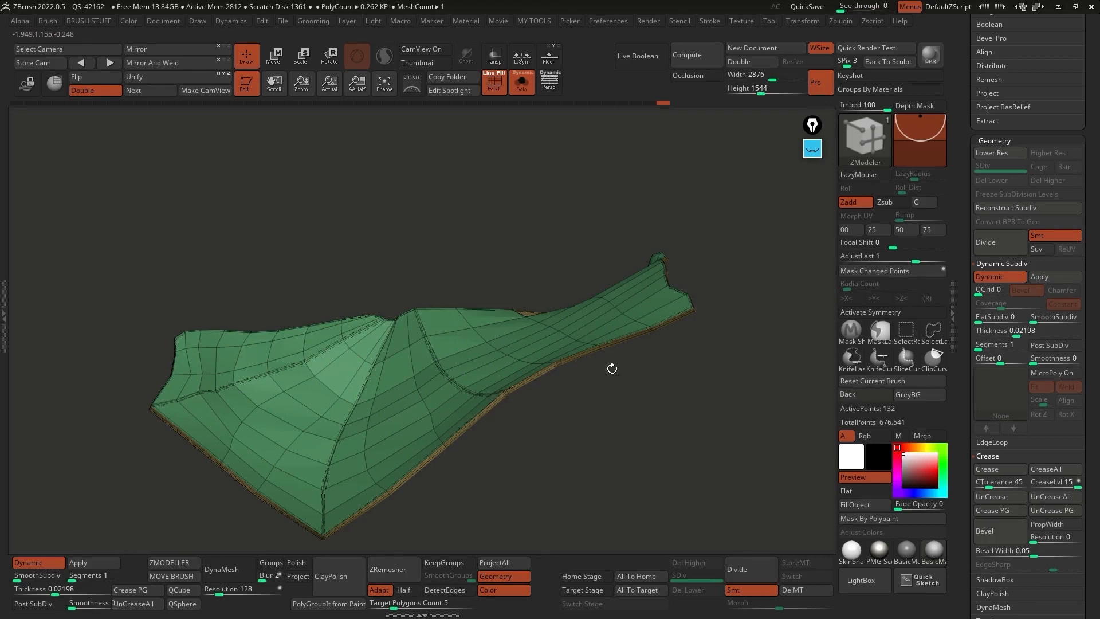
Apply the dynamic thickness to the membrane and re-enable Dynamic Subdiv with thickness 0 and SmoothSubdiv 2
left_click(1057, 276)
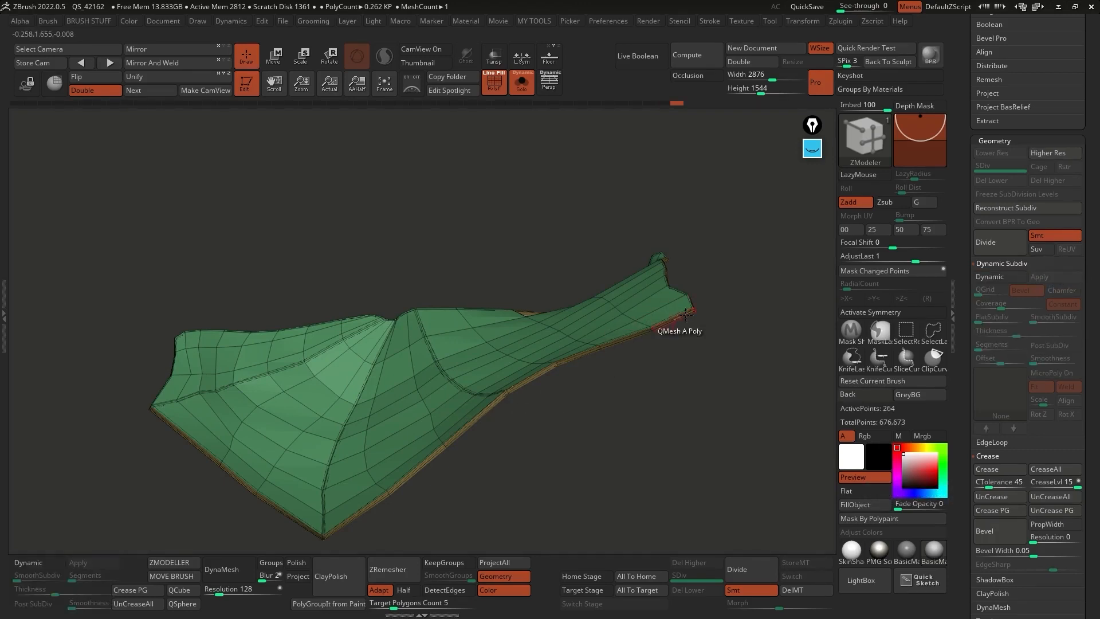
right_click_drag(712, 361, 711, 389)
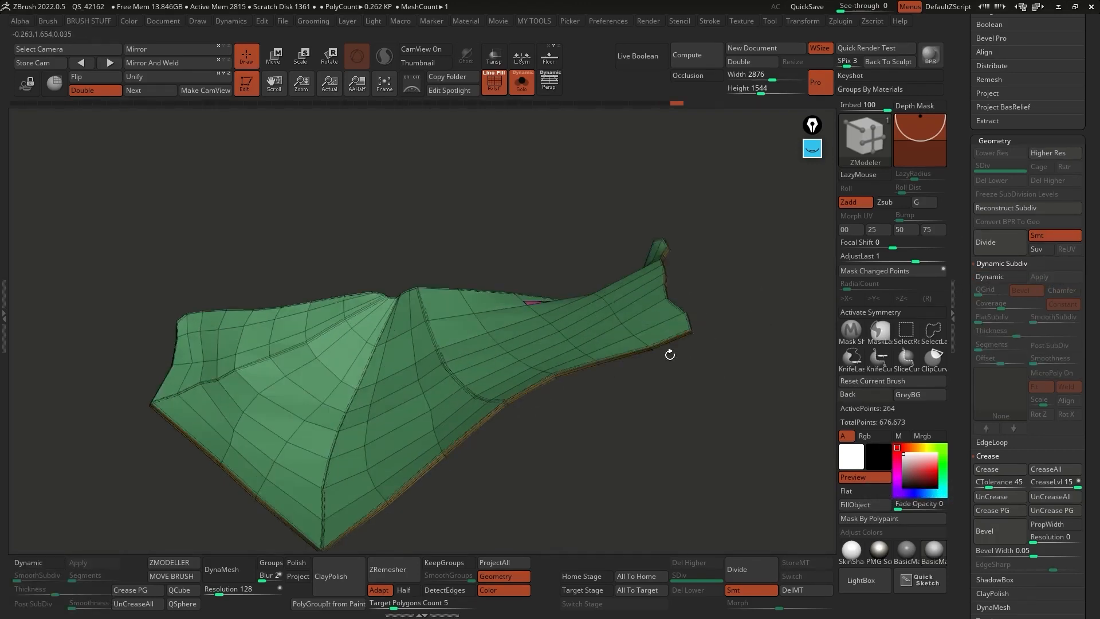
left_click(1000, 277)
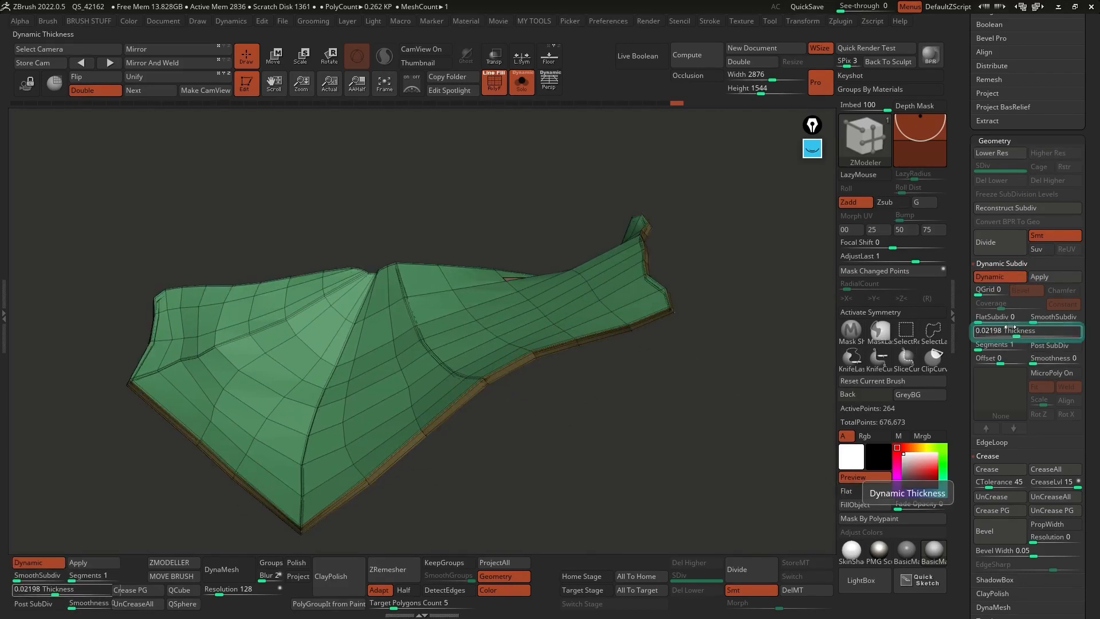
left_click_drag(1015, 331, 1037, 319)
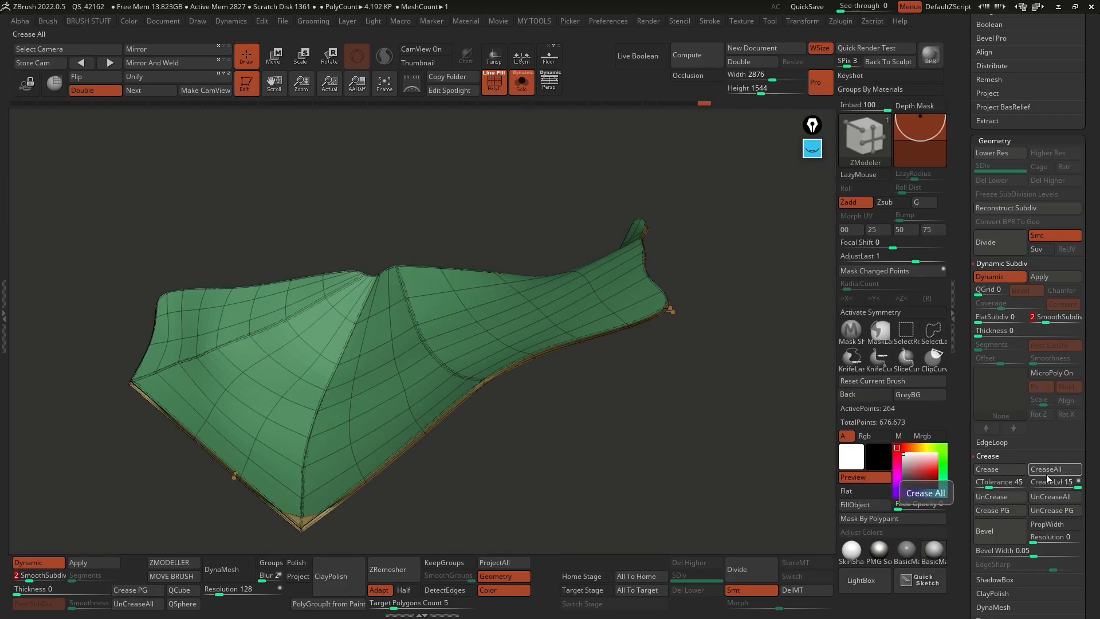
Remove all creases from the membrane and inspect it without the polyframe, with the body shown again
left_click(1064, 498)
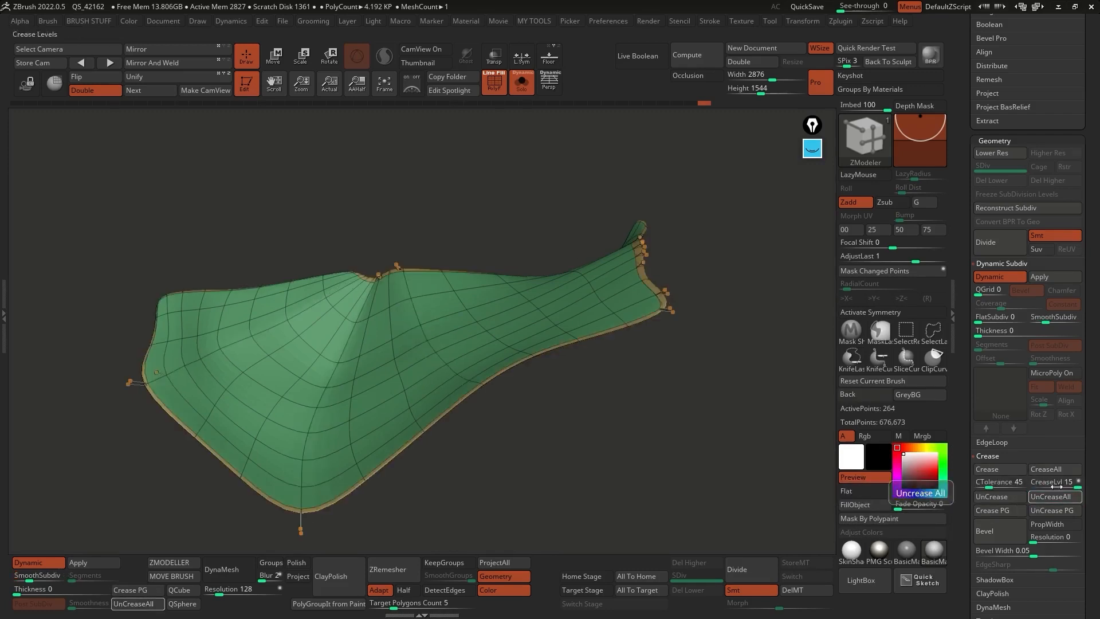
key("shift+f")
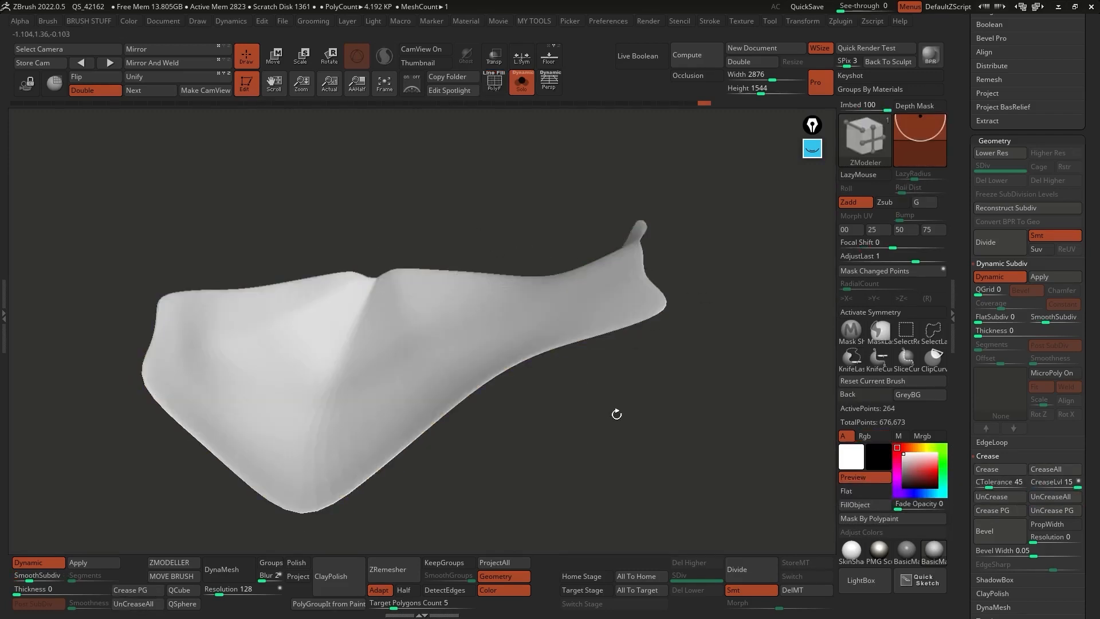
key("alt+s")
mouse_move(619, 408)
left_mouse_down()
mouse_move(630, 477)
mouse_move(600, 445)
mouse_move(622, 434)
mouse_move(610, 417)
mouse_move(706, 280)
left_mouse_up()
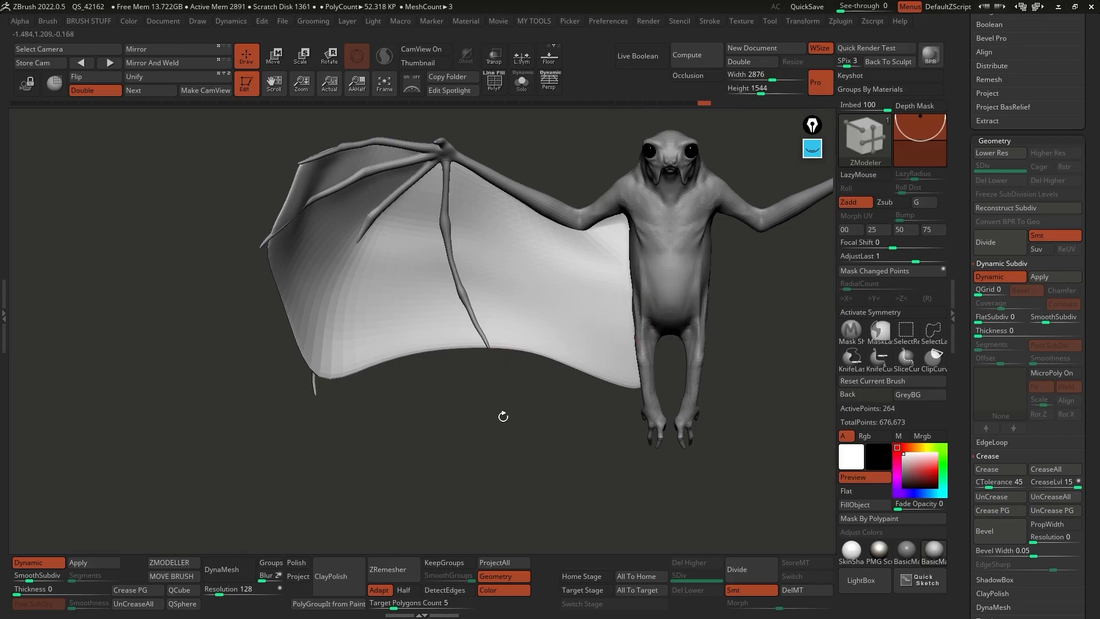
Undo the crease removal and the applied thickness, and turn off Dynamic Subdiv on the membrane
key("shift+f")
key("shift+d")
key("ctrl")
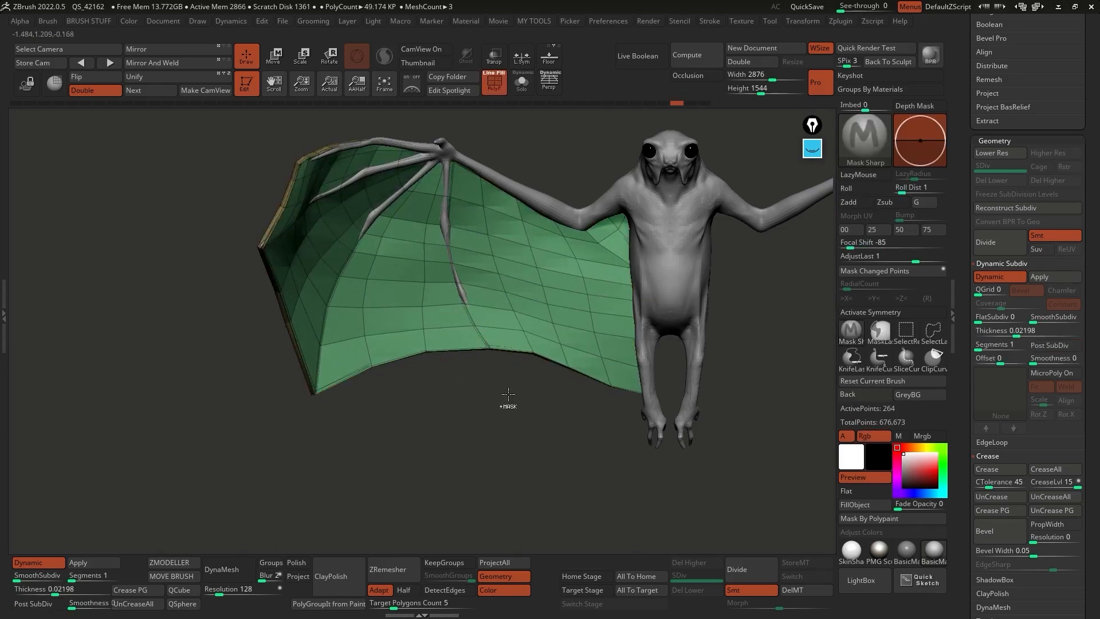
key("ctrl+w")
mouse_move(518, 384)
left_mouse_down()
mouse_move(504, 315)
mouse_move(501, 327)
left_mouse_up()
left_click_drag(354, 278, 518, 380)
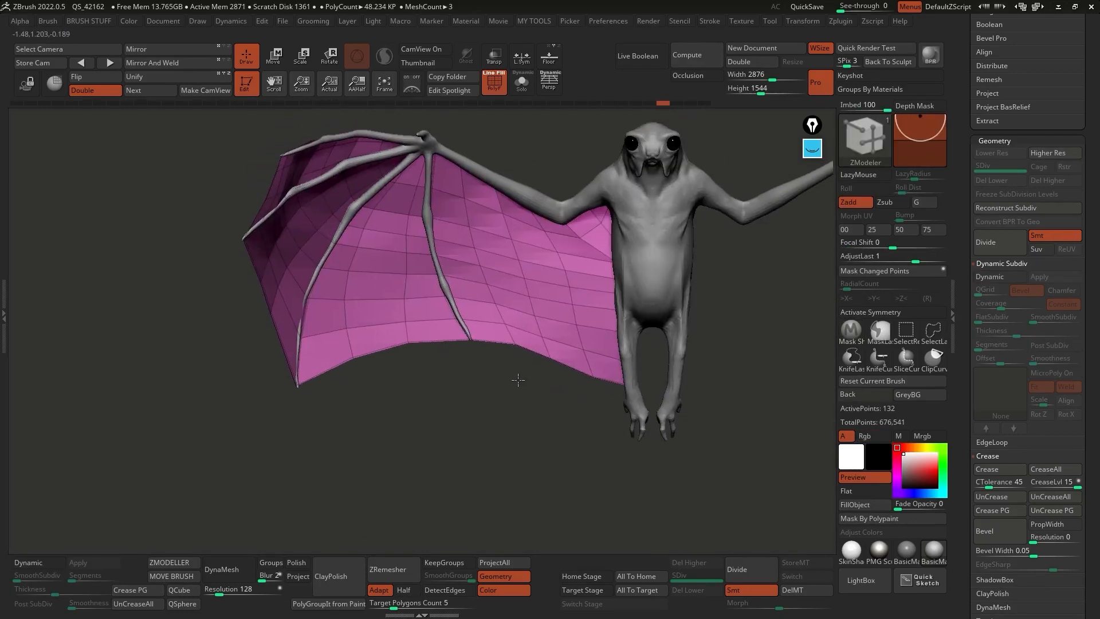
Divide the membrane once to SDiv 2 and delete its lower subdivision level
left_click(1006, 245)
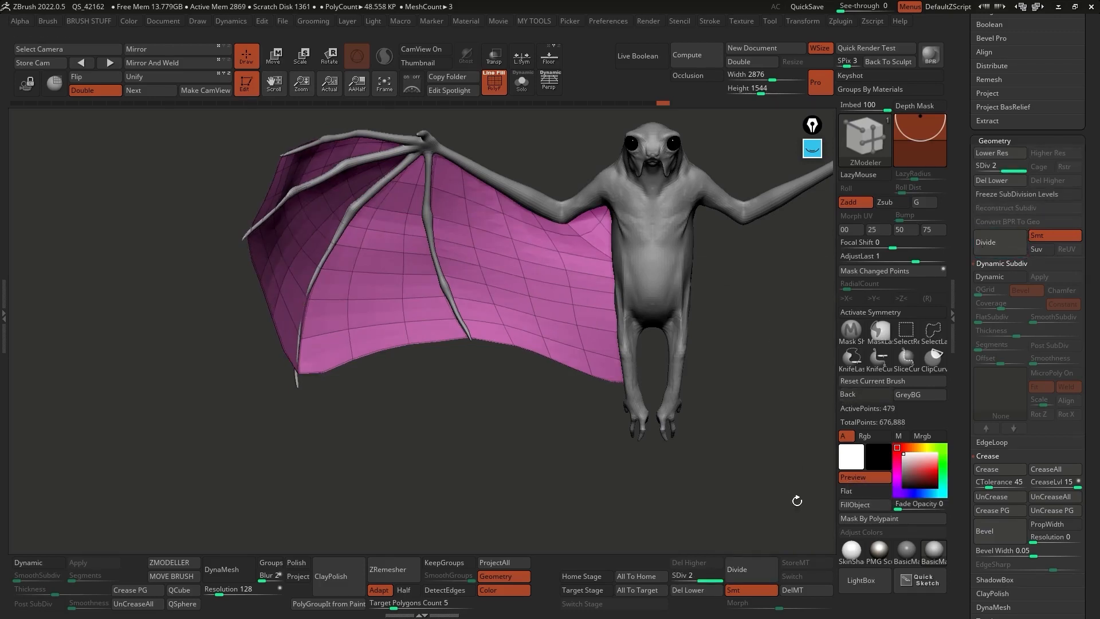
left_click(724, 587)
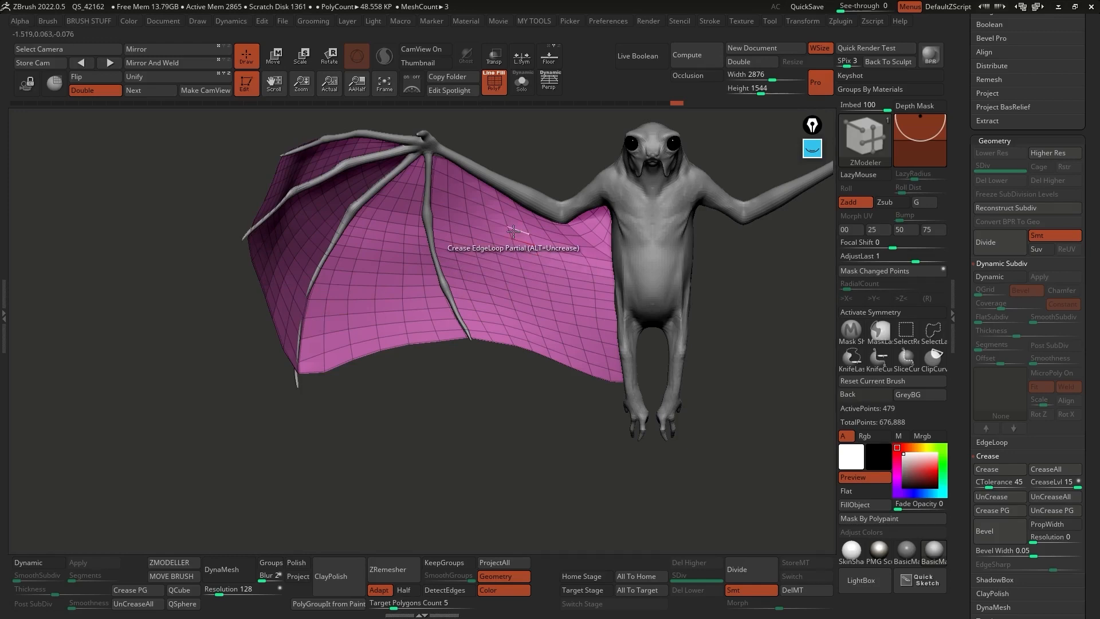
Pull the membrane's corners onto the finger tips with the Move Topological brush and refine the fit around the bones
key("b")
key("m")
key("t")
key("space")
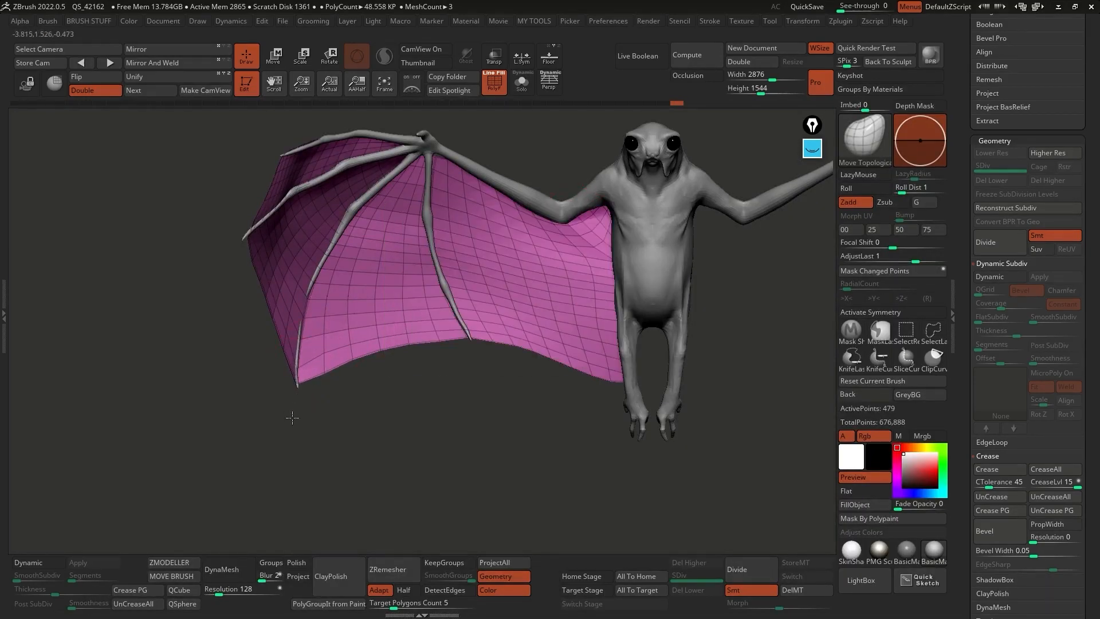
left_click_drag(242, 247, 214, 235)
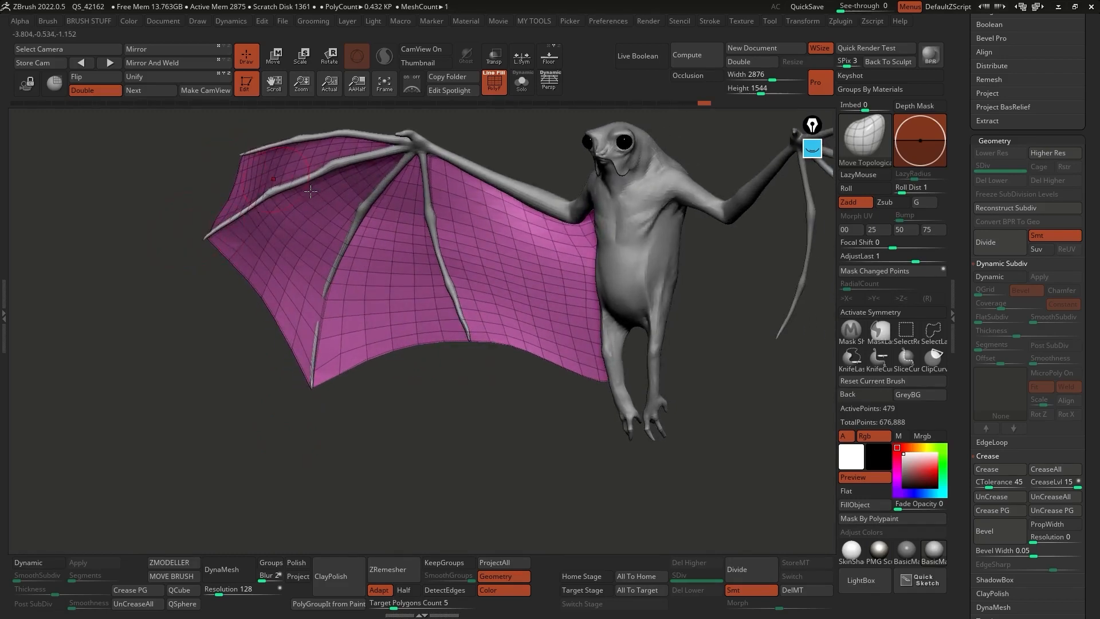
right_click_drag(310, 191, 553, 246)
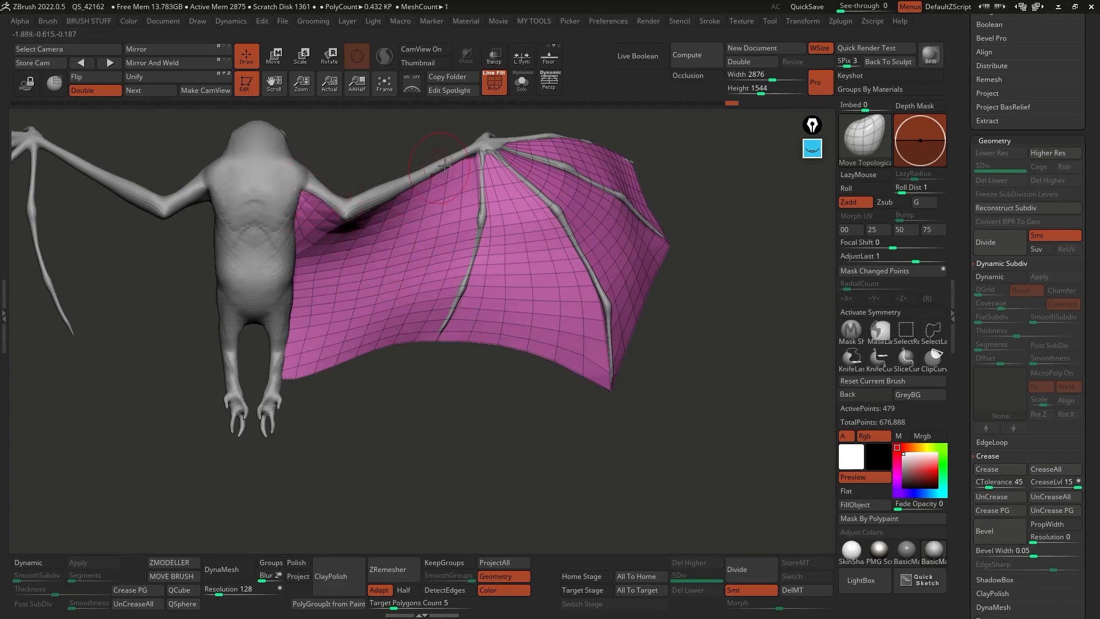
mouse_move(359, 331)
right_mouse_down()
mouse_move(462, 264)
mouse_move(550, 272)
mouse_move(298, 301)
mouse_move(280, 218)
right_mouse_up()
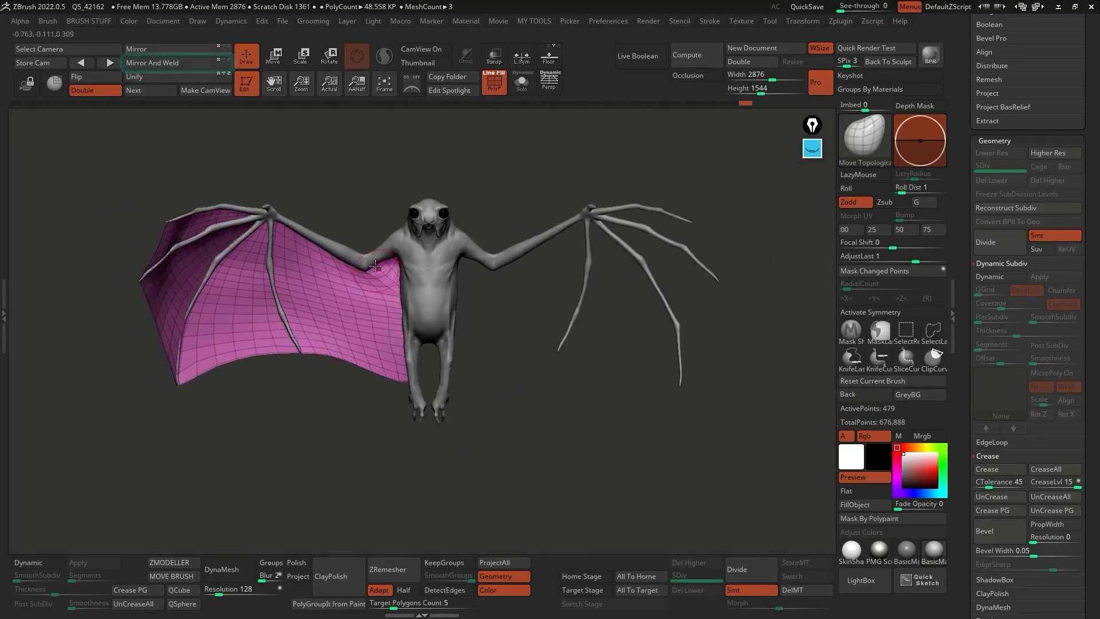
Mirror and weld the membrane to the opposite wing, hide the polyframe and turn on X symmetry
left_click(197, 63)
key("shift+f")
right_click_drag(504, 316, 562, 310)
key("x")
left_click(596, 330, "alt")
Select the UMesh_PM3D_Sphere3D_2 subtool and view the earlier wing membrane version in isolation
scroll(1031, 277, "up", 10)
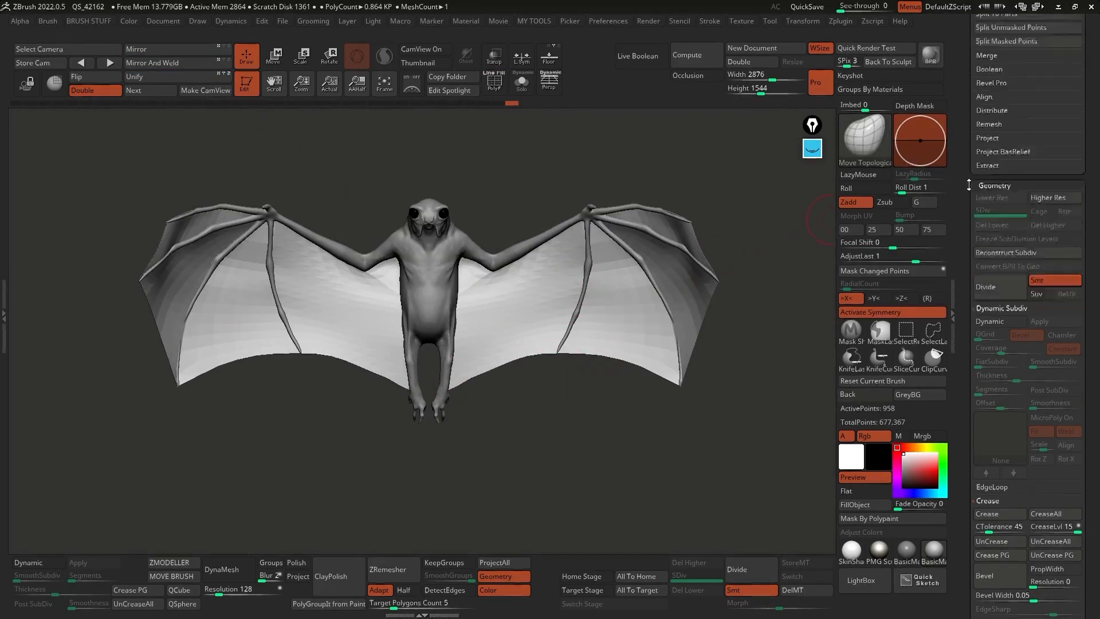
mouse_move(582, 307)
right_mouse_down()
mouse_move(558, 304)
mouse_move(613, 283)
right_mouse_up()
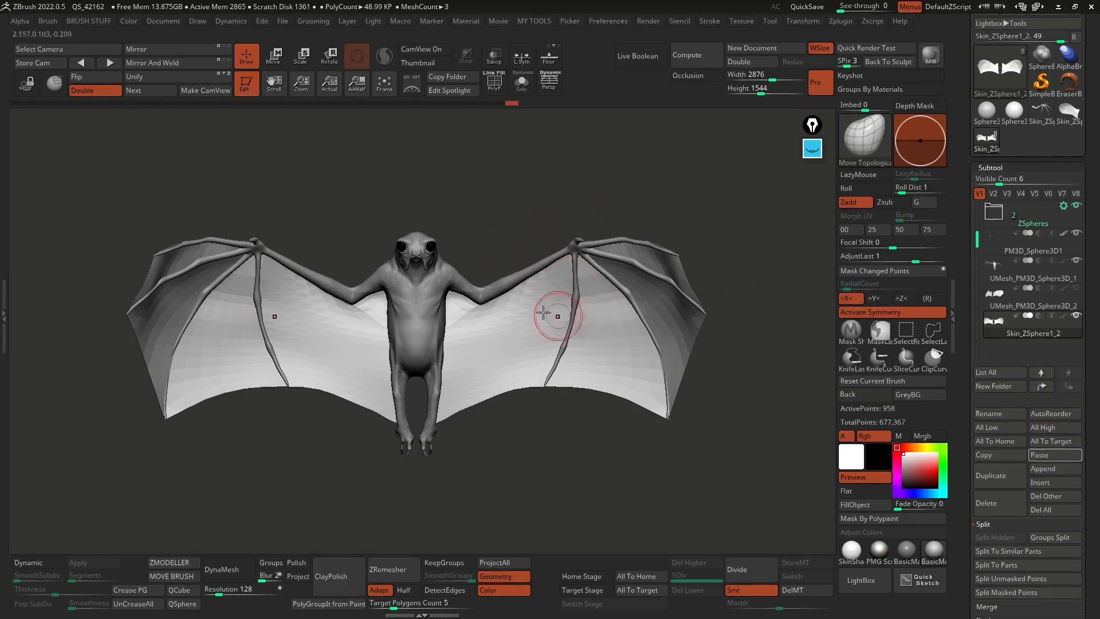
left_click(1015, 305)
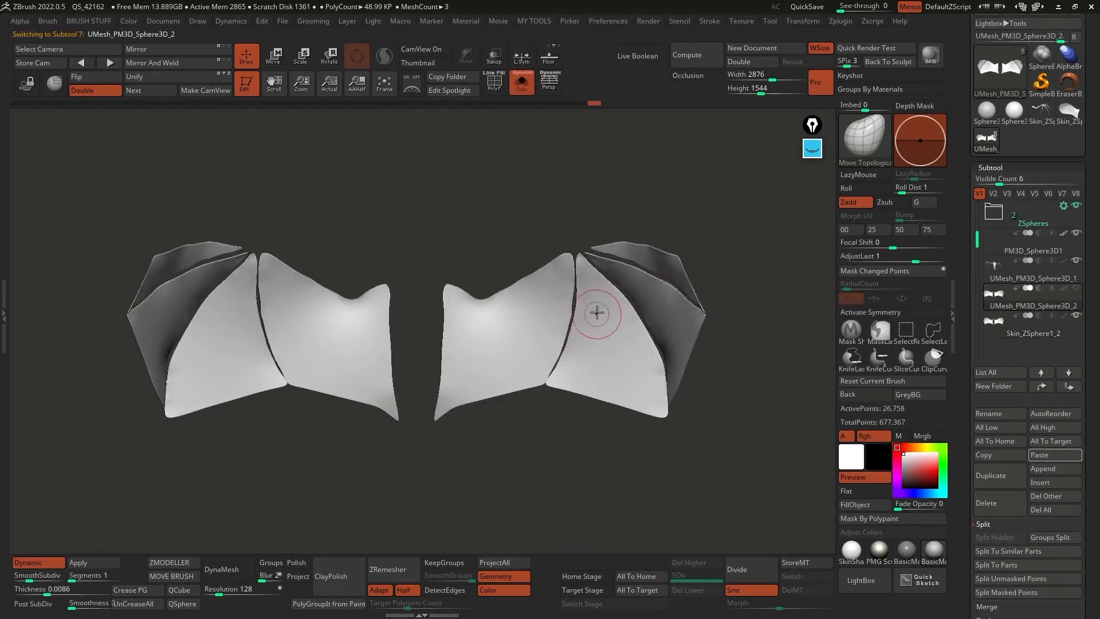
Leave the isolated view, select the Skin_ZSphere1_2 membrane and examine its topology with the polyframe
key("ctrl+shift+s")
left_click(1035, 335)
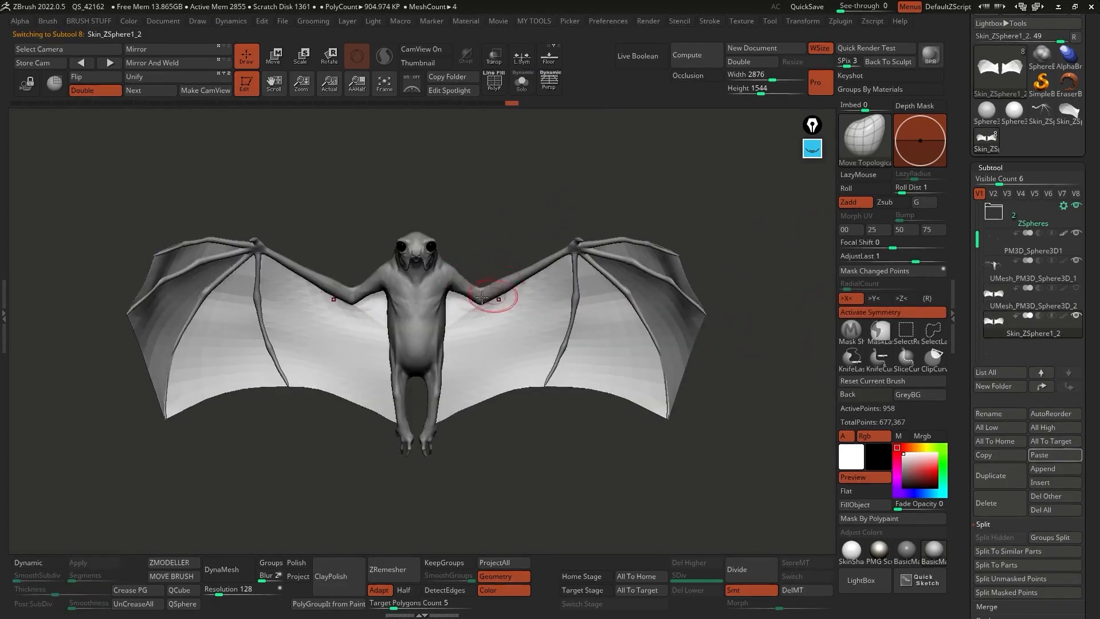
key("shift")
key("shift+f")
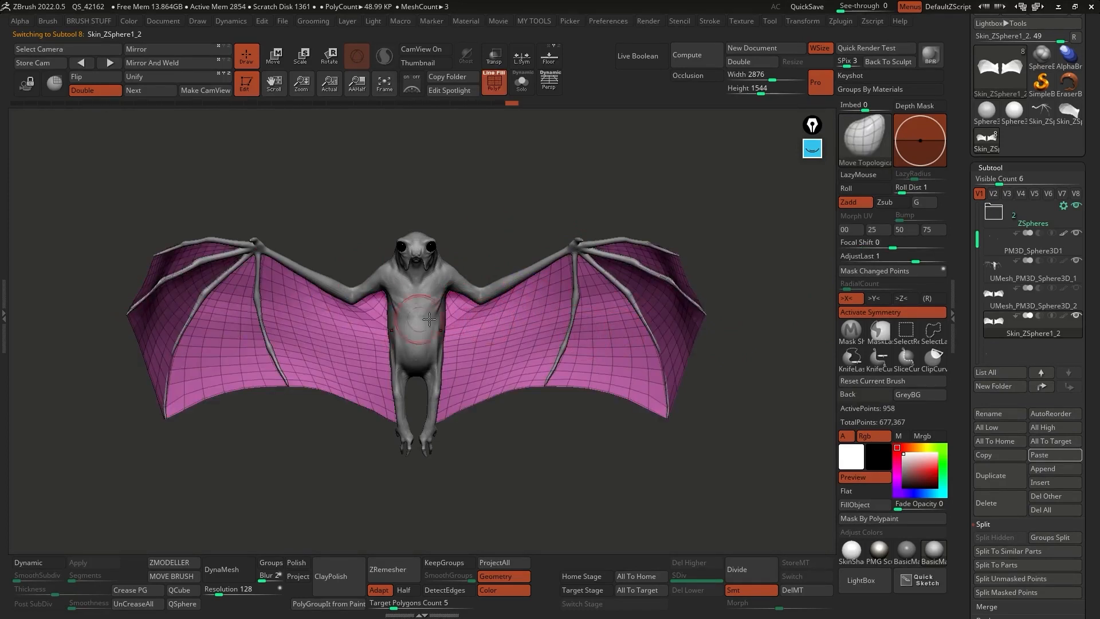
key("shift+f")
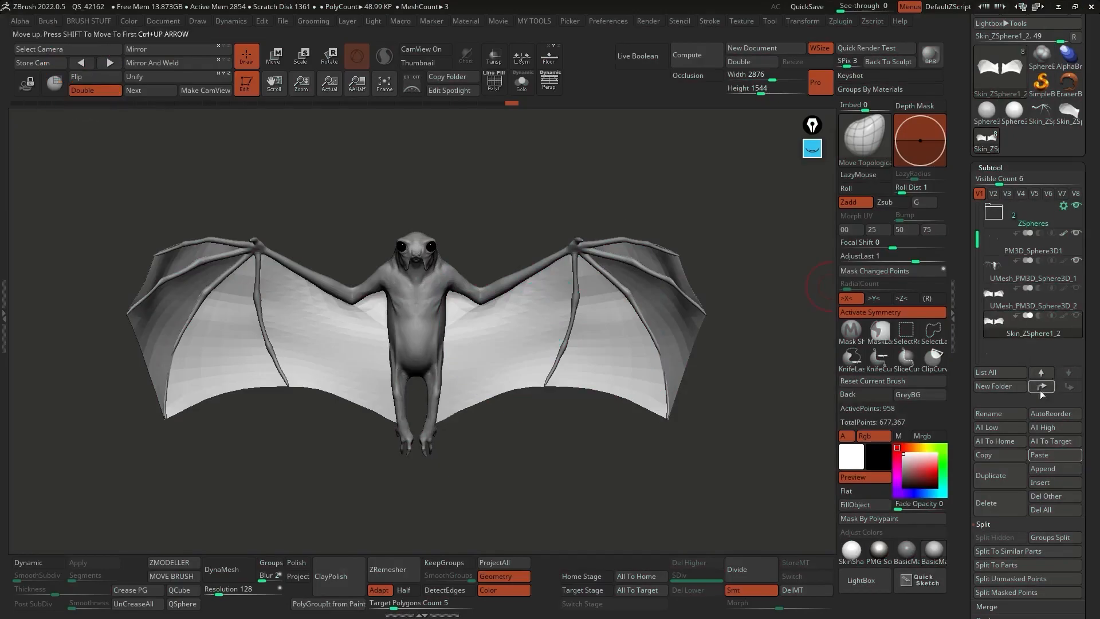
Append a Plane3D subtool, select it with the membrane hidden, and make it display double-sided
left_click(1059, 468)
left_click(934, 400)
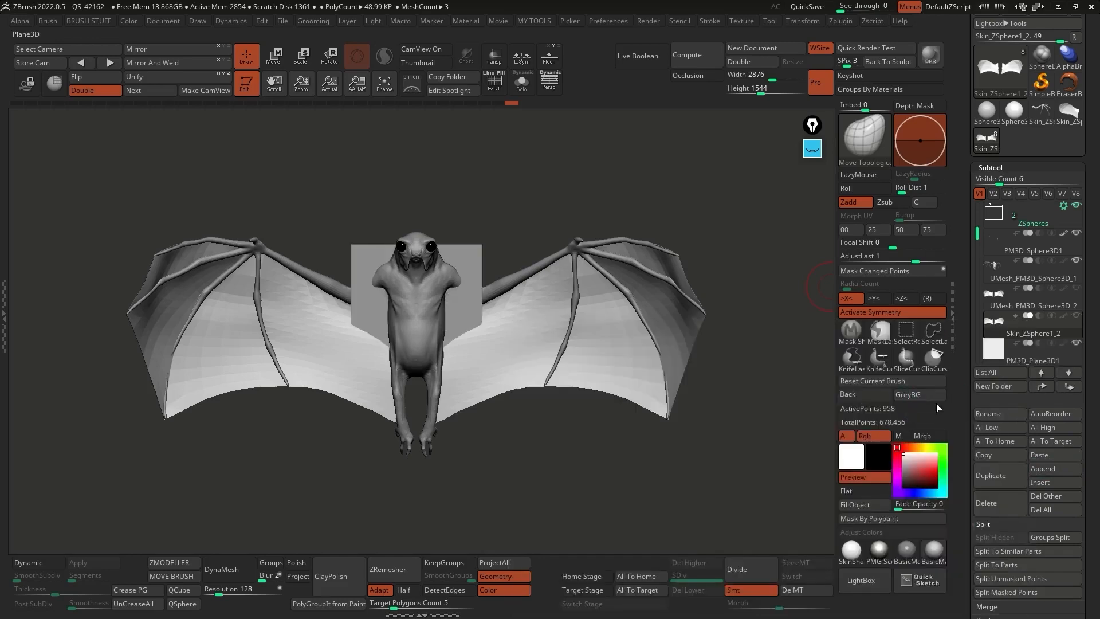
mouse_move(533, 226)
left_mouse_down()
mouse_move(528, 217)
mouse_move(547, 215)
left_mouse_up()
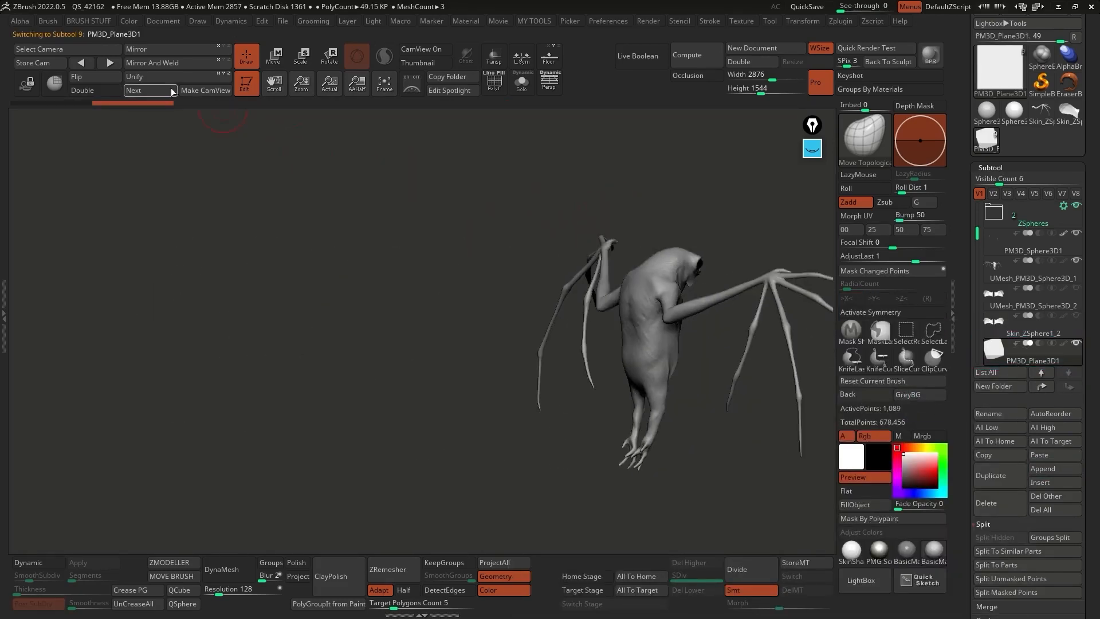
left_click(103, 90)
Move the plane over one wing's finger bones and enlarge it to cover them, with transparency turned on
left_click_drag(446, 172, 349, 165, "alt")
key("e")
left_click_drag(622, 315, 536, 316)
left_click_drag(458, 267, 561, 359)
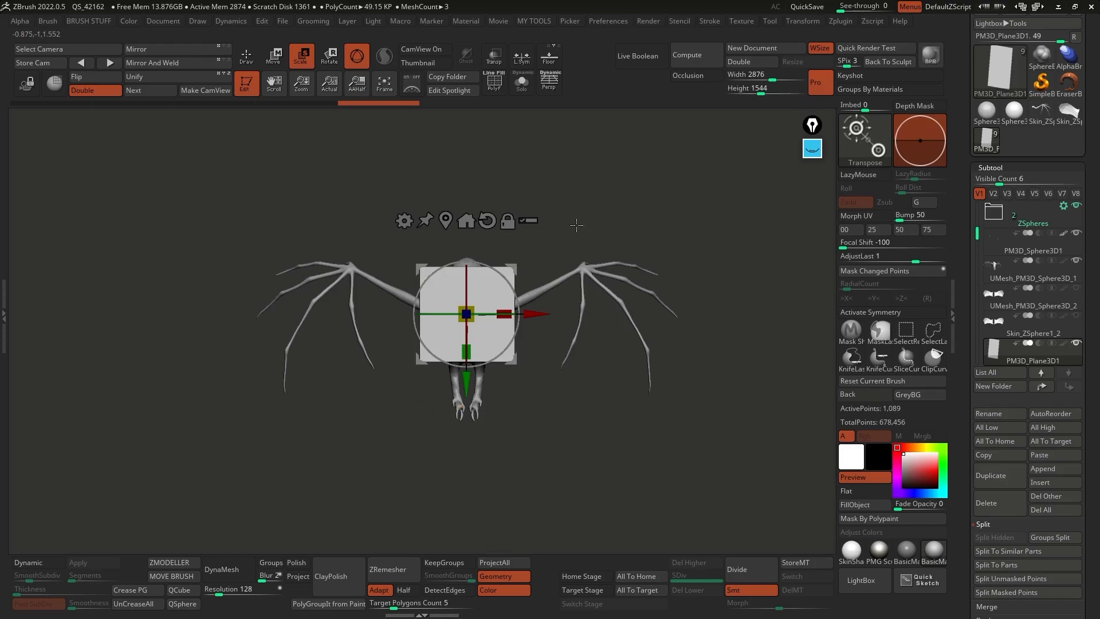
left_click_drag(522, 307, 644, 302)
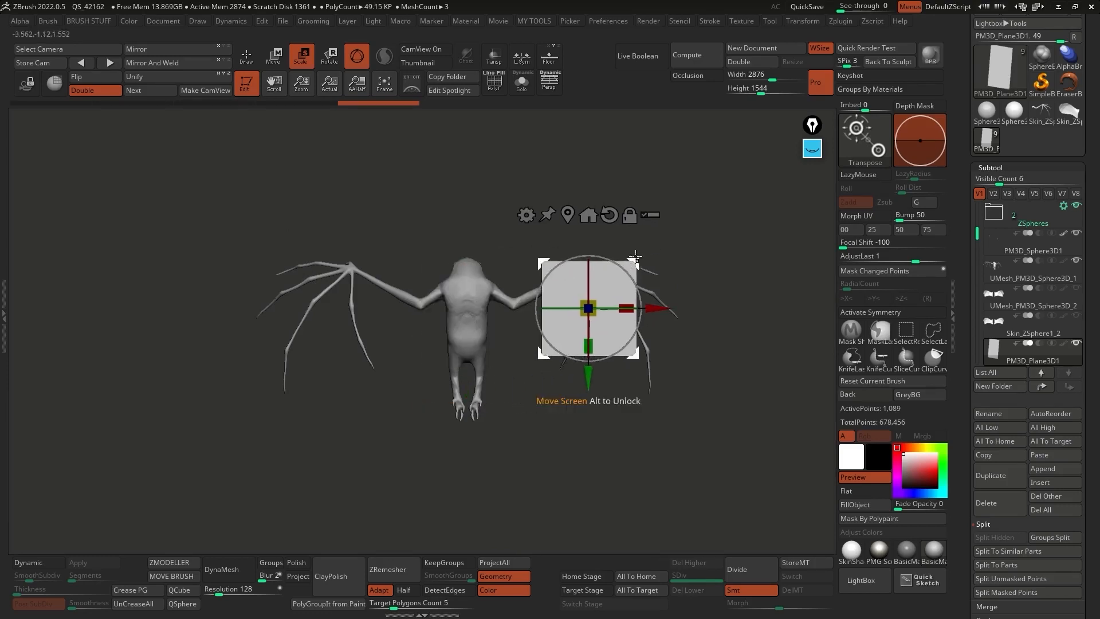
left_click_drag(629, 204, 589, 217, "alt")
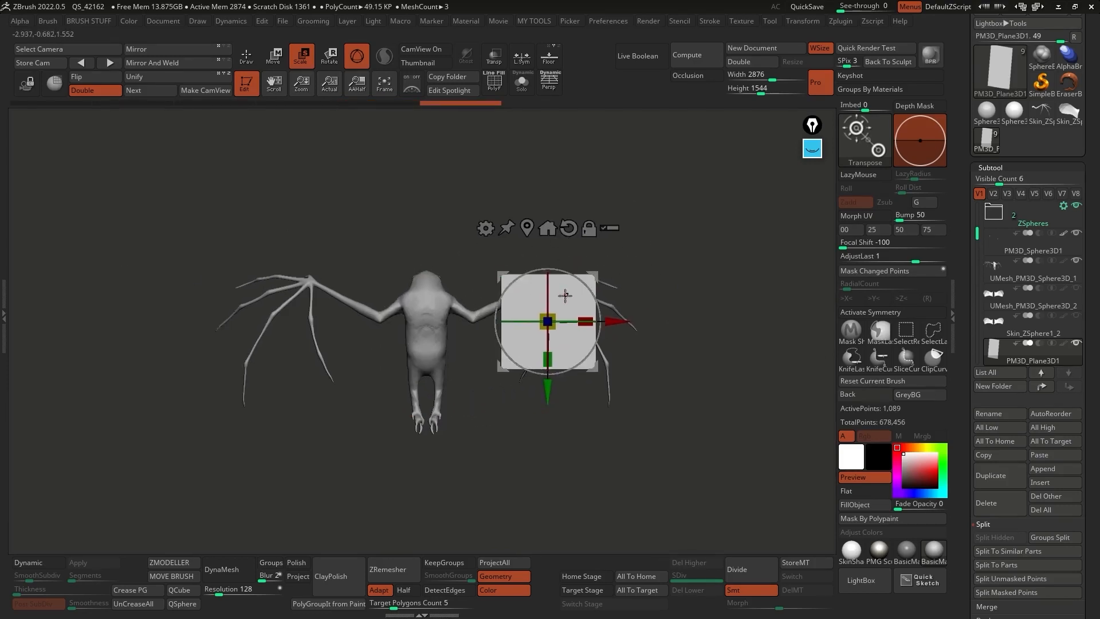
left_click_drag(548, 321, 611, 316)
left_click(494, 57)
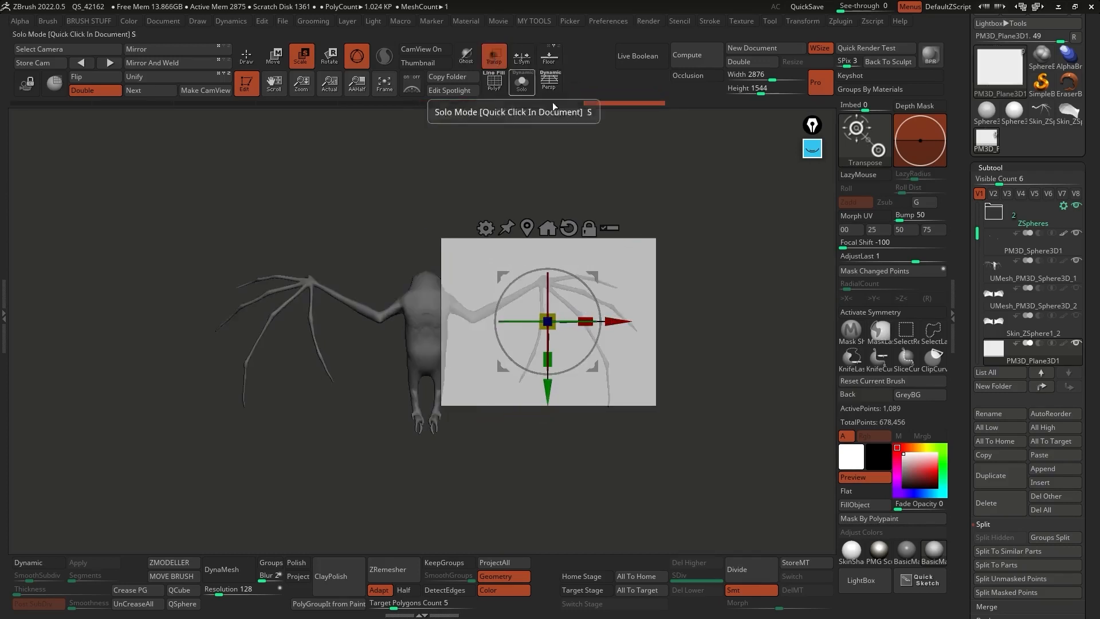
Tilt and position the plane with the gizmo so it stands behind the wing and back, then return to Draw mode
left_click_drag(703, 167, 631, 172, "alt")
left_click_drag(493, 317, 540, 282)
left_click_drag(606, 268, 432, 266)
left_click_drag(325, 333, 378, 299)
left_click_drag(522, 304, 504, 296, "shift")
left_click_drag(454, 262, 470, 270)
left_click_drag(613, 216, 616, 211)
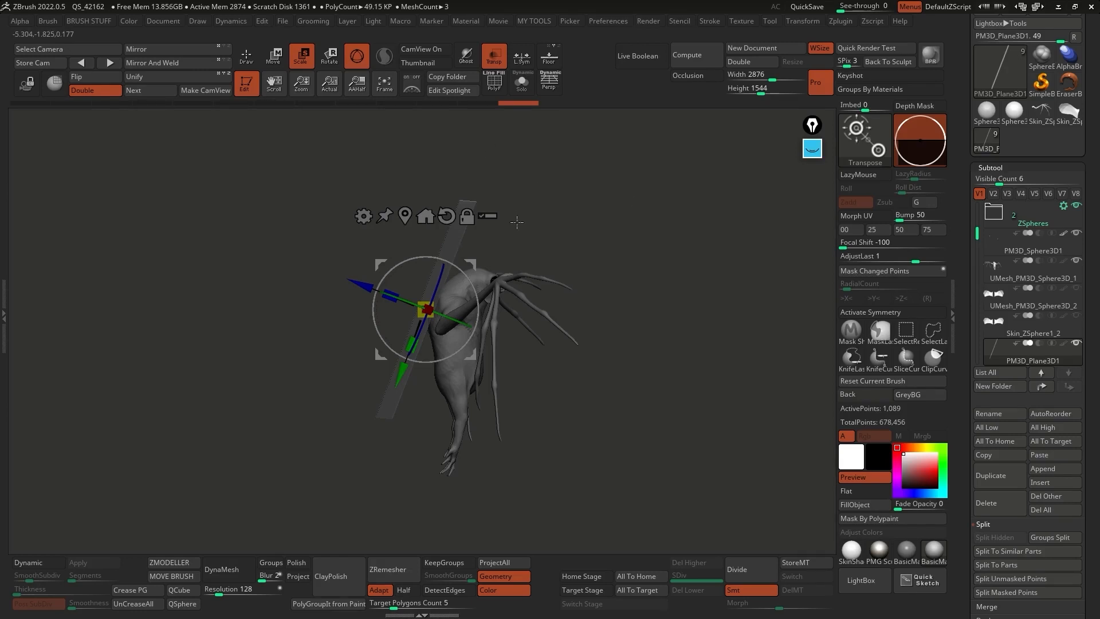
key("q")
left_click_drag(555, 192, 556, 202)
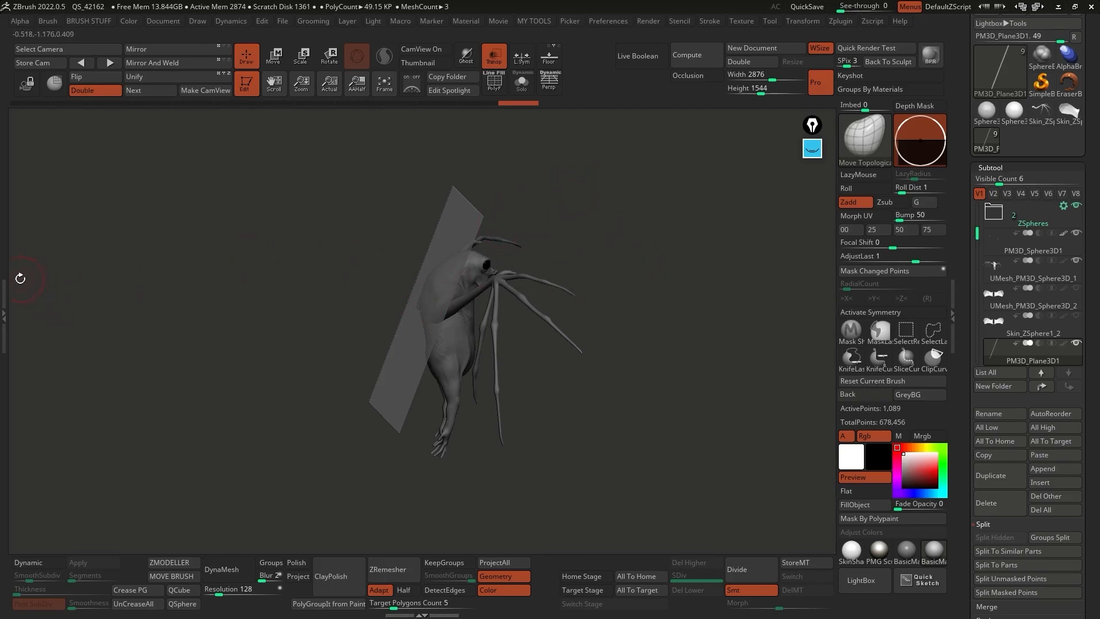
Expand the empty left tray and turn off the transparent display of the other subtools
left_click(5, 287)
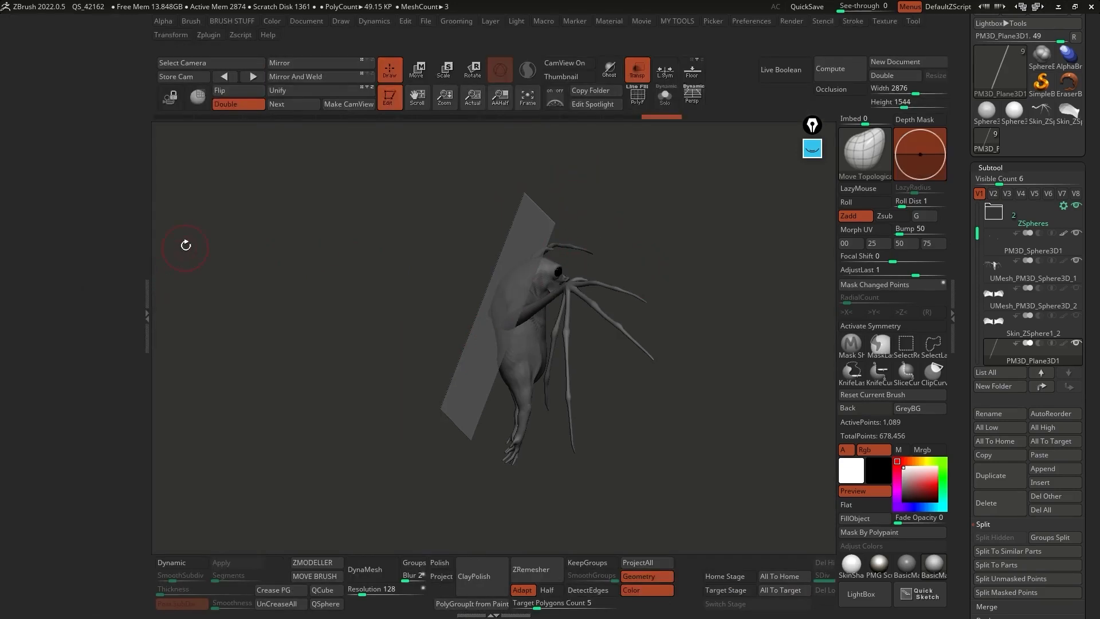
left_click_drag(603, 189, 512, 219, "alt")
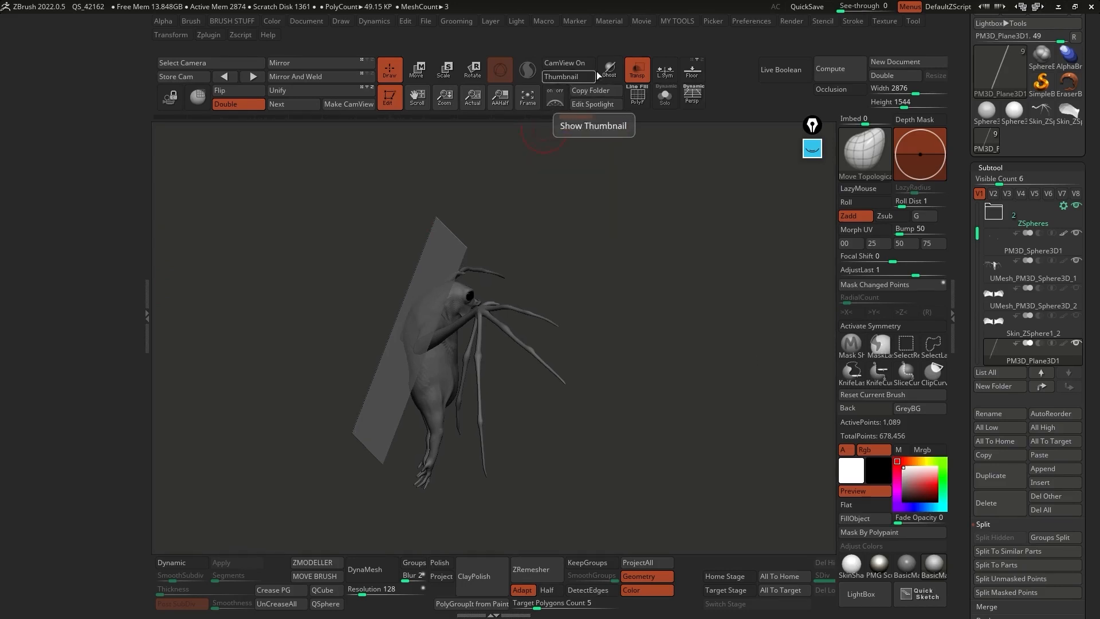
left_click(639, 73)
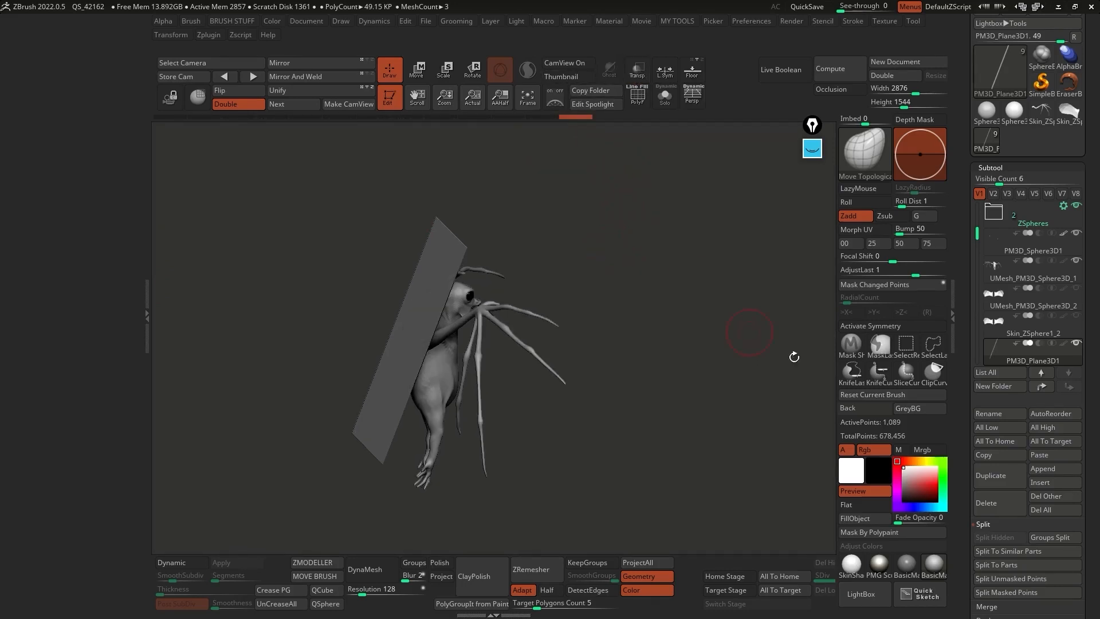
Fill the plane with a green colour
left_click(869, 521)
left_click_drag(909, 476, 904, 469)
left_click_drag(536, 221, 508, 207)
Activate Dynamic Subdiv on the plane with a thickness of 0.01151
left_click_drag(454, 237, 440, 276, "alt")
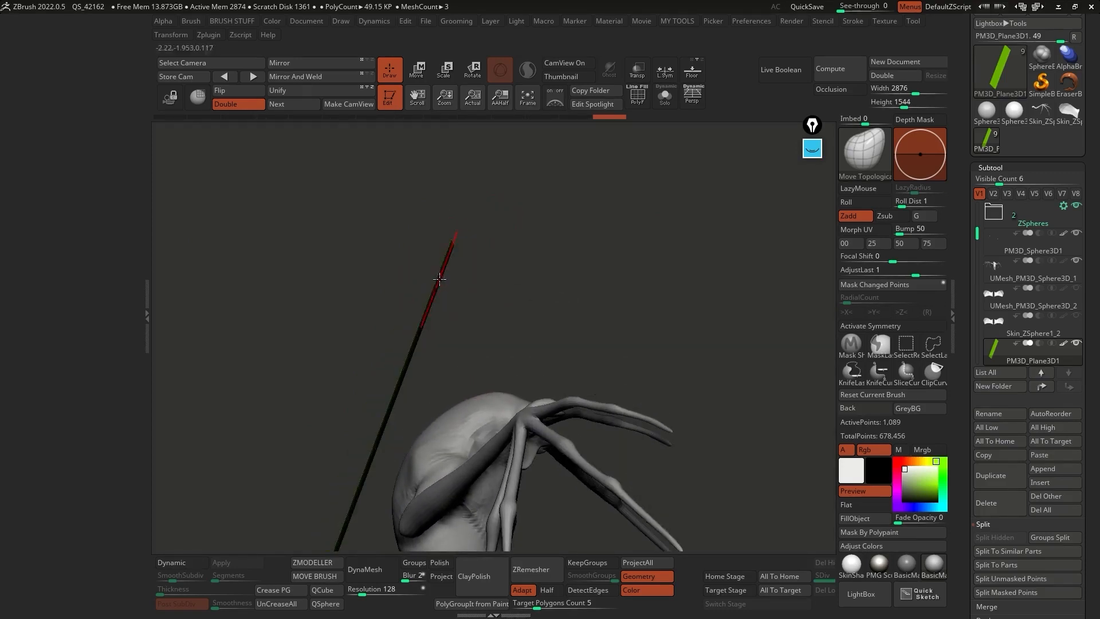
left_click(172, 563)
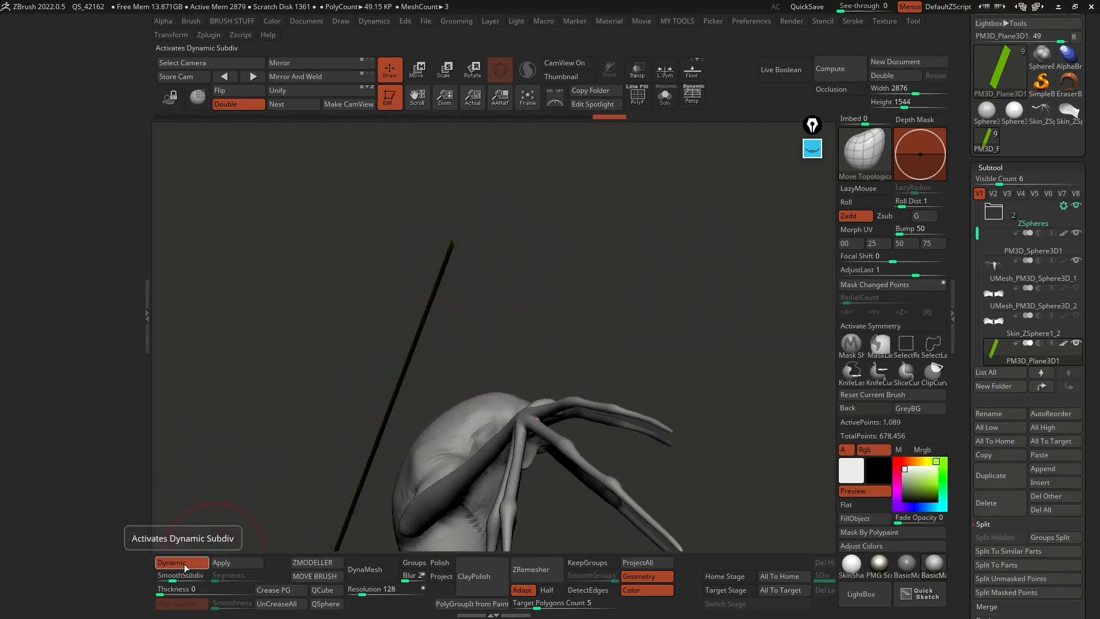
mouse_move(176, 578)
left_mouse_down()
mouse_move(155, 579)
mouse_move(163, 593)
mouse_move(193, 591)
left_mouse_up()
mouse_move(424, 373)
left_mouse_down()
mouse_move(437, 323)
mouse_move(482, 286)
mouse_move(477, 266)
mouse_move(523, 239)
mouse_move(511, 252)
mouse_move(539, 247)
left_mouse_up()
Show the polyframe and divide the plane twice, deleting the lower subdivision level each time
key("shift+f")
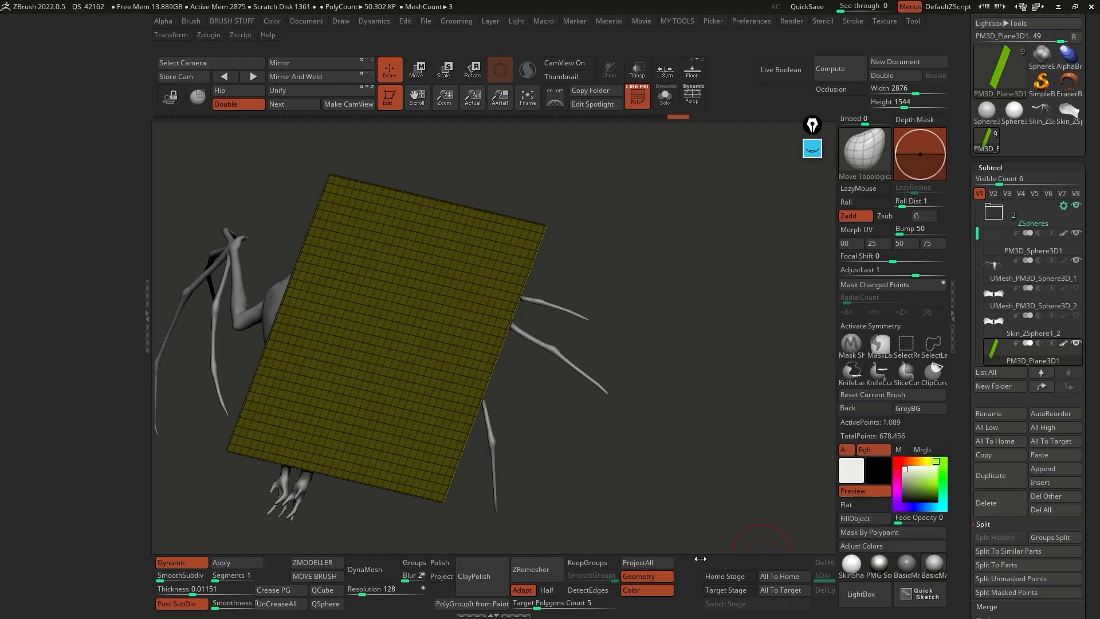
left_click_drag(958, 547, 957, 348)
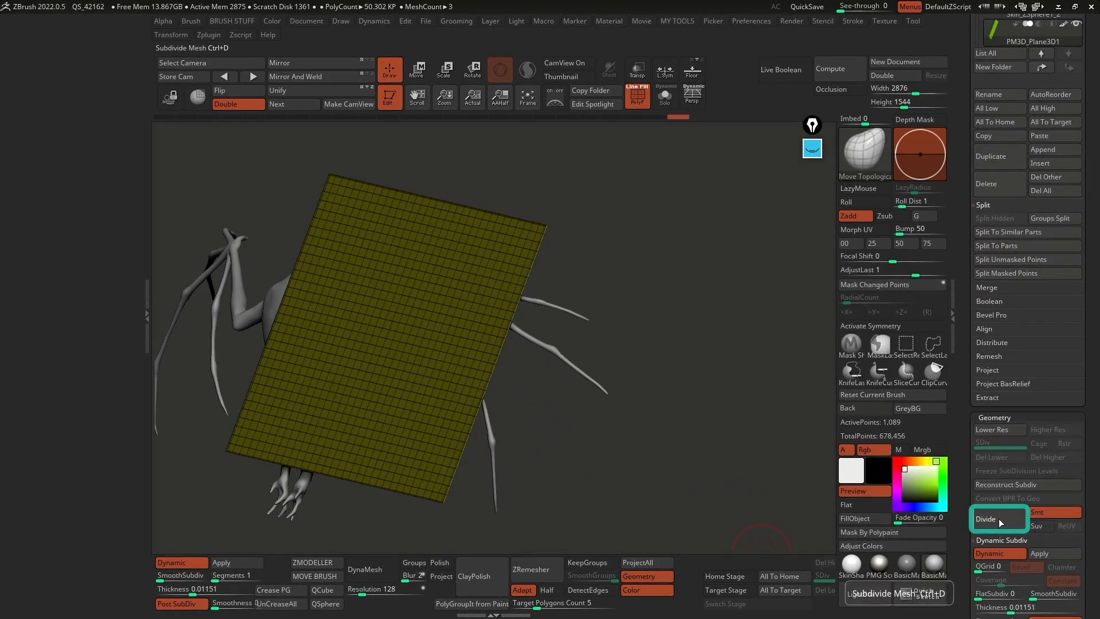
left_click(998, 518)
left_click(993, 458)
right_click_drag(387, 238, 404, 244)
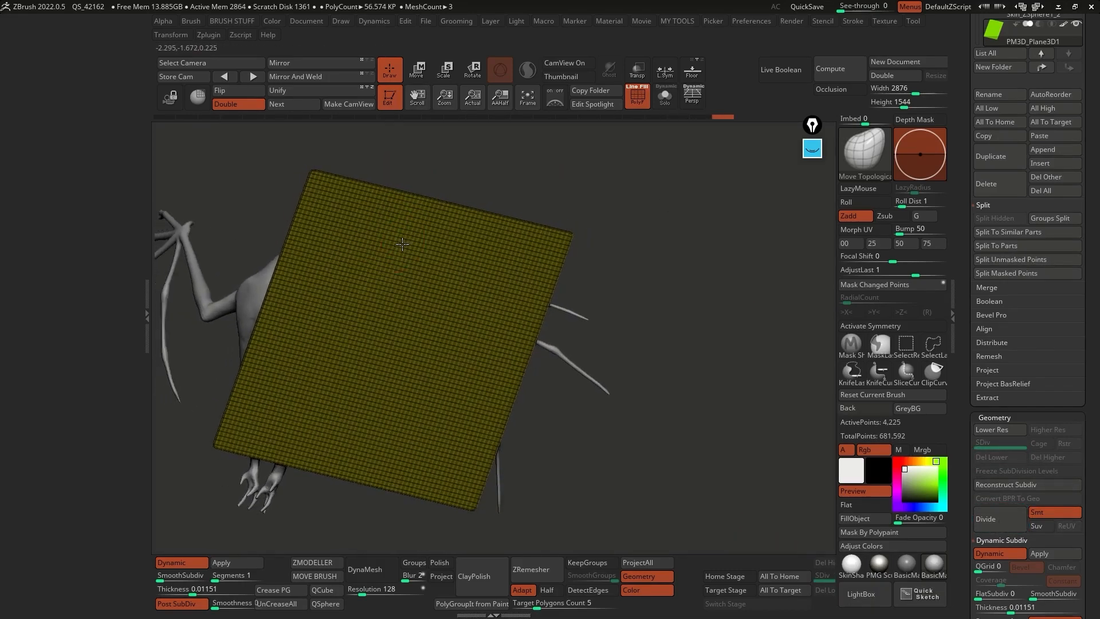
left_click(1003, 522)
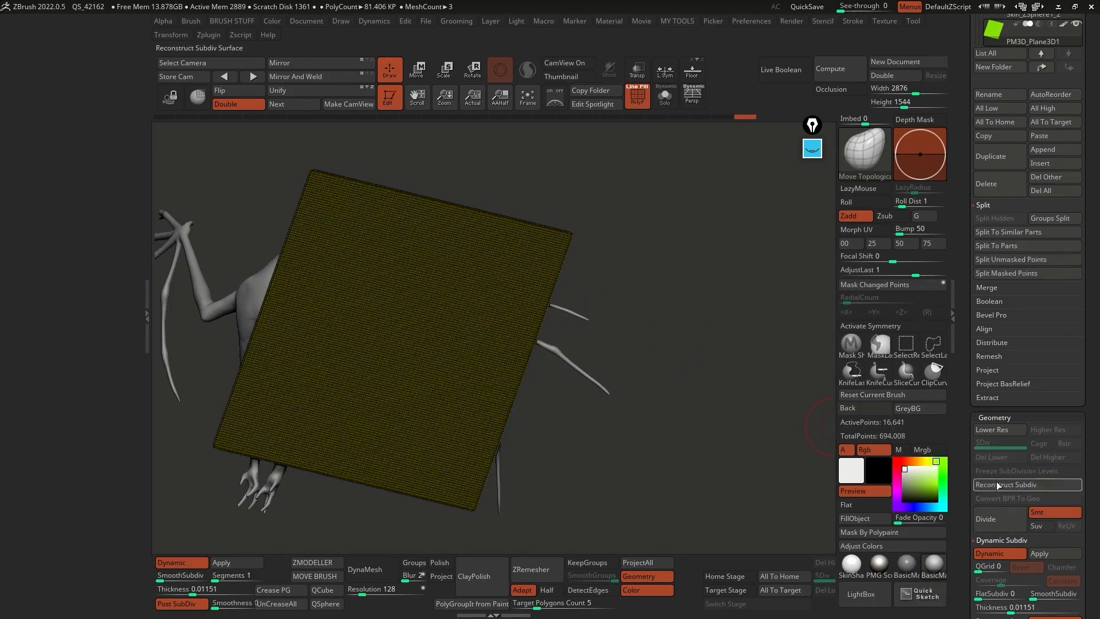
right_click_drag(475, 273, 418, 266)
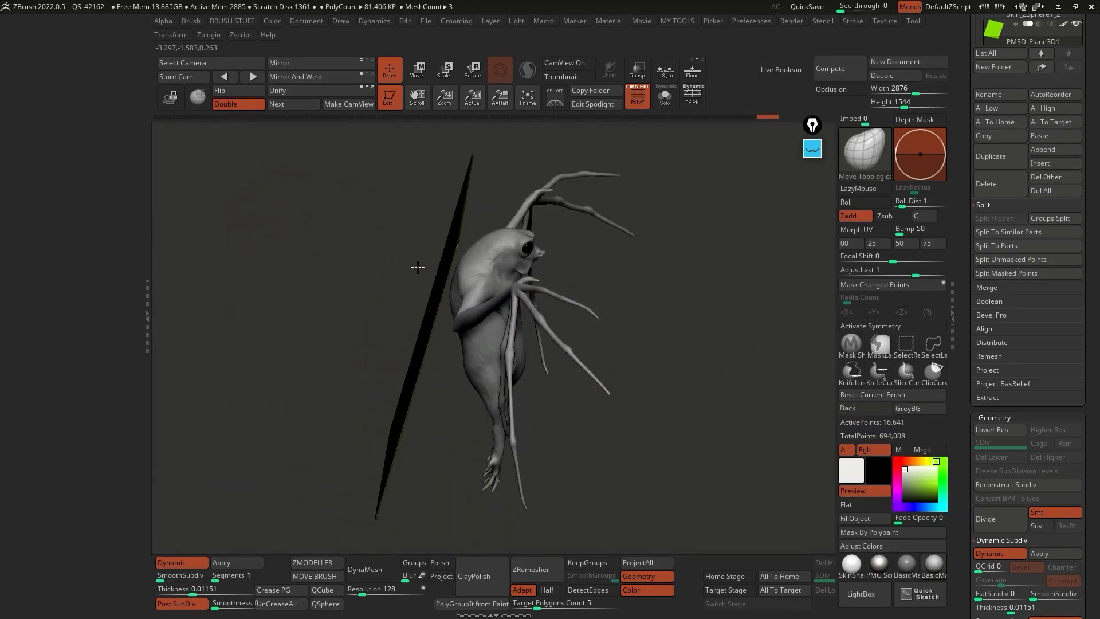
Rotate the plane and move it closer behind the arm with the gizmo so it lines up with the wing bones
right_click_drag(558, 246, 518, 322)
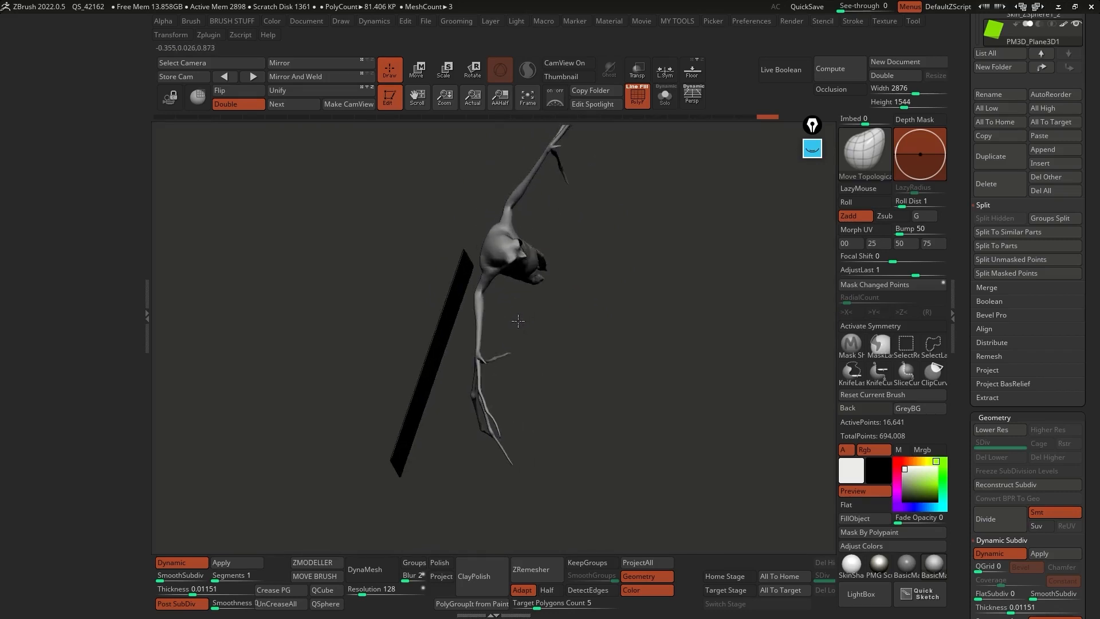
key("e")
left_click_drag(485, 355, 485, 343)
right_click_drag(453, 350, 437, 361)
left_click_drag(435, 361, 458, 358)
key("q")
right_click_drag(502, 352, 497, 350)
key("e")
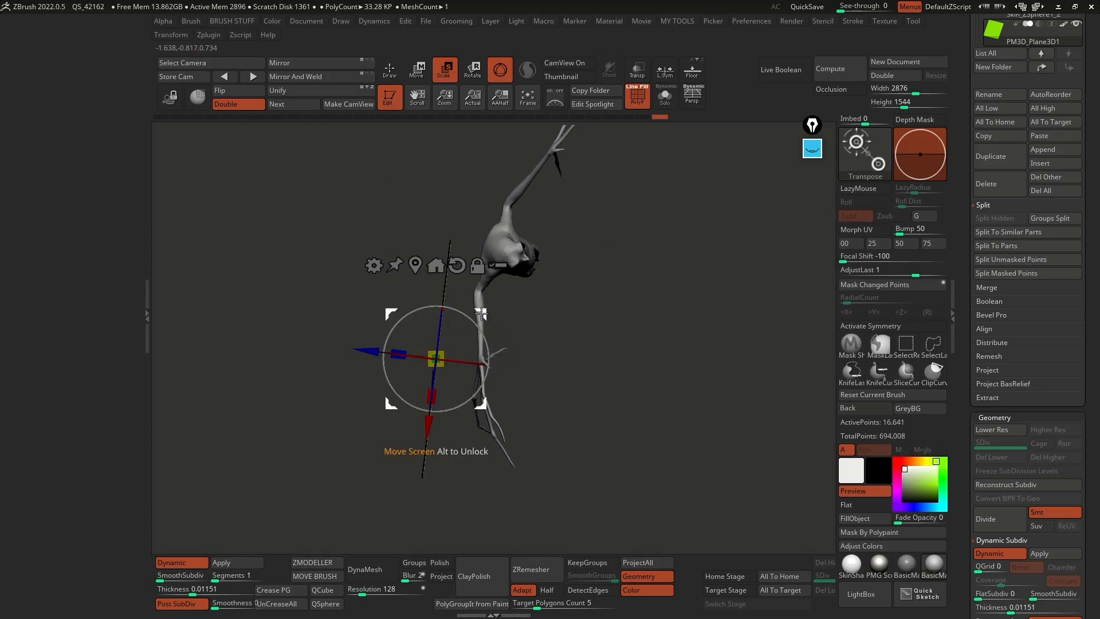
left_click_drag(483, 315, 488, 314)
key("q")
Open the Dynamics palette and dock it in the left tray
right_click_drag(554, 337, 609, 319)
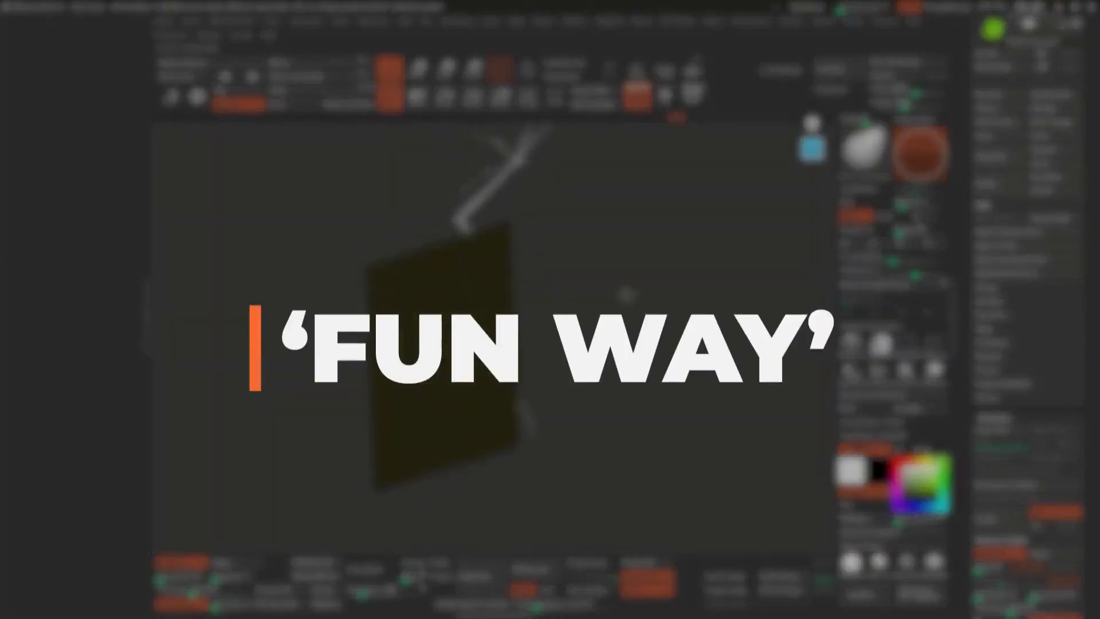
right_click_drag(610, 281, 690, 270)
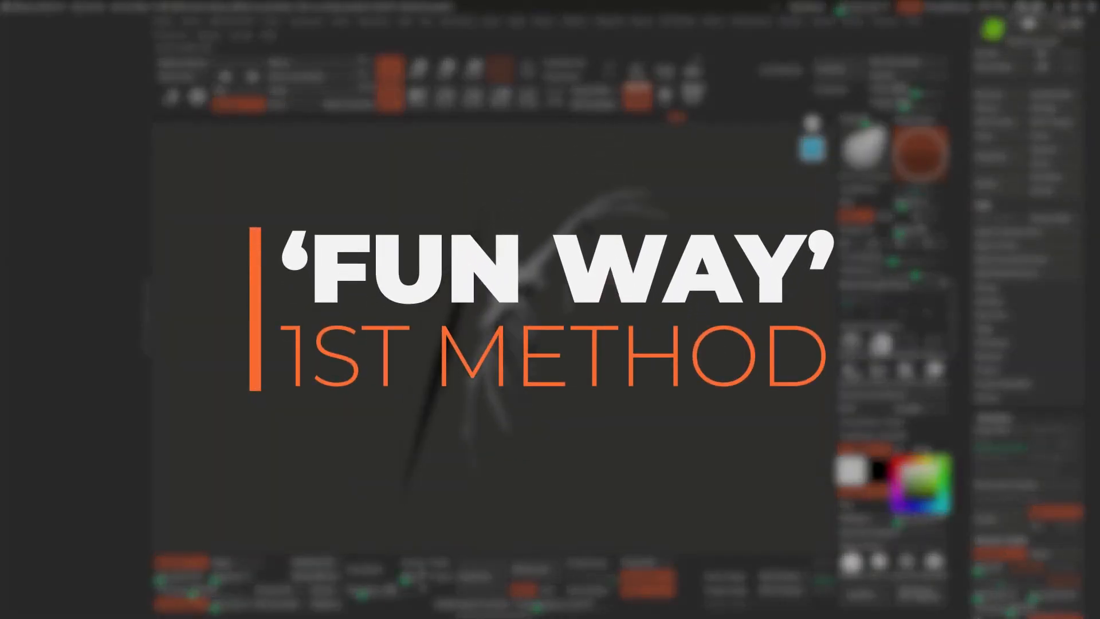
right_click_drag(614, 309, 570, 254)
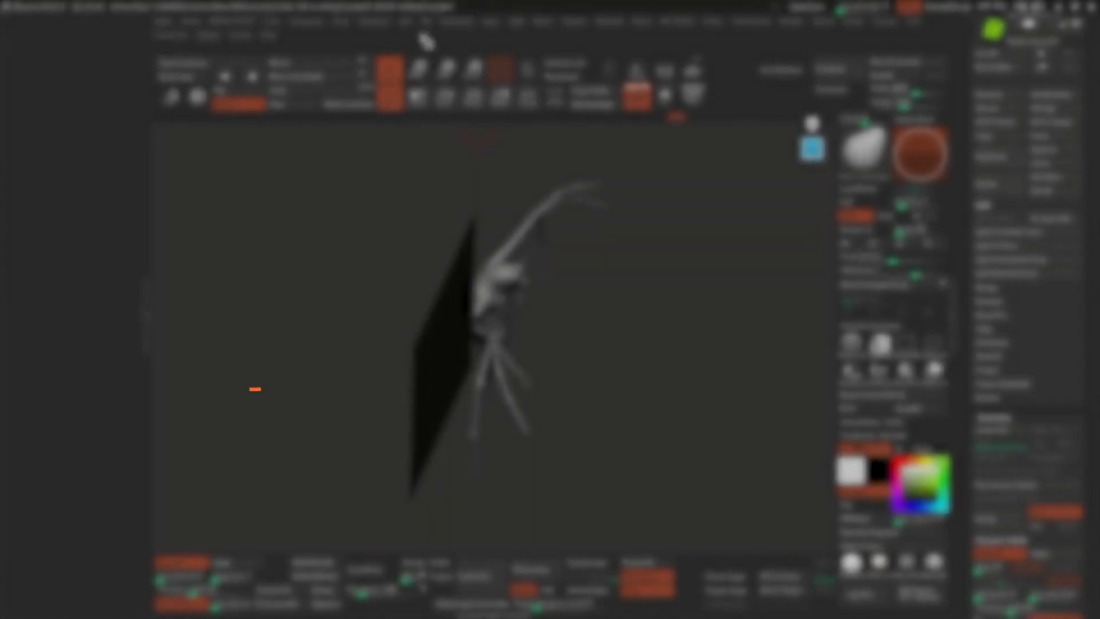
left_click(370, 21)
left_click_drag(365, 34, 68, 60)
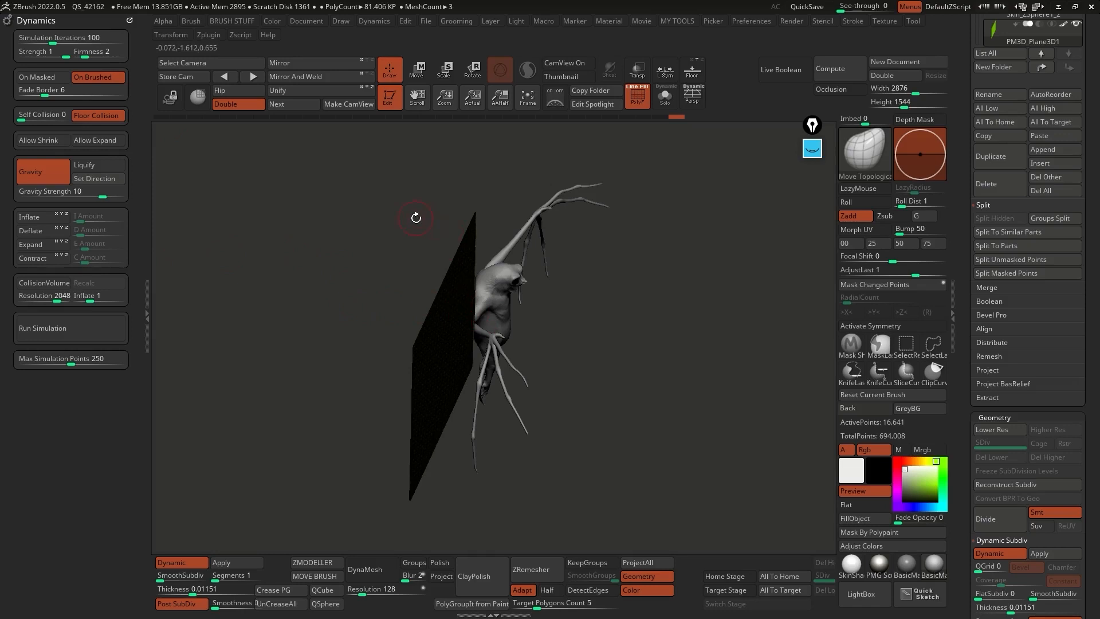
Try the gravity simulation on the plane without a collision volume, hide the polyframe and undo the simulation
left_click(62, 333)
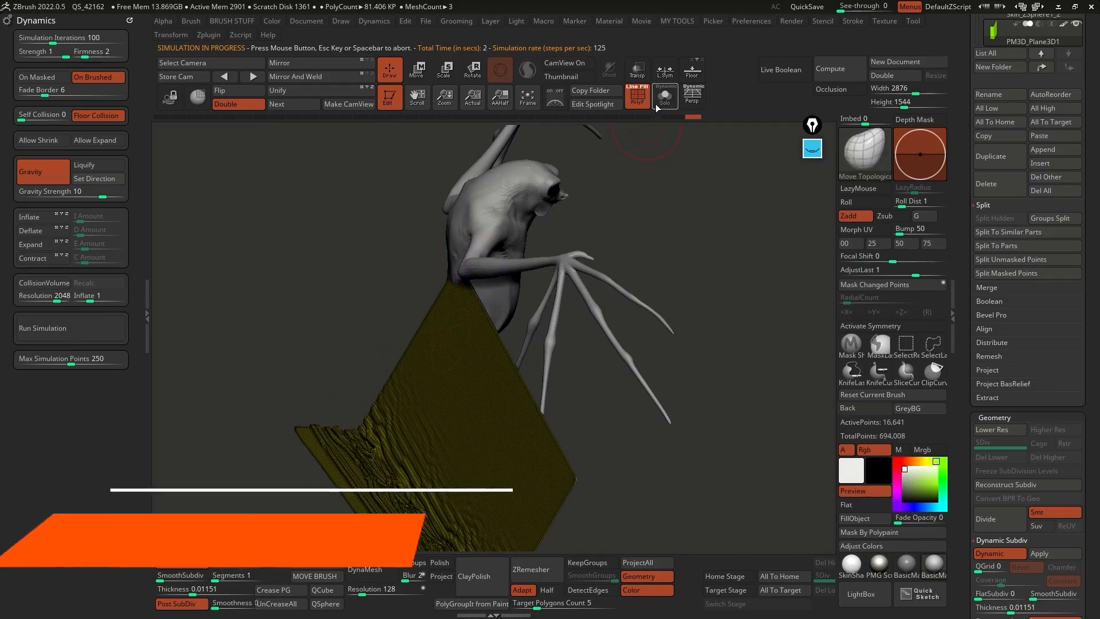
key("shift+f")
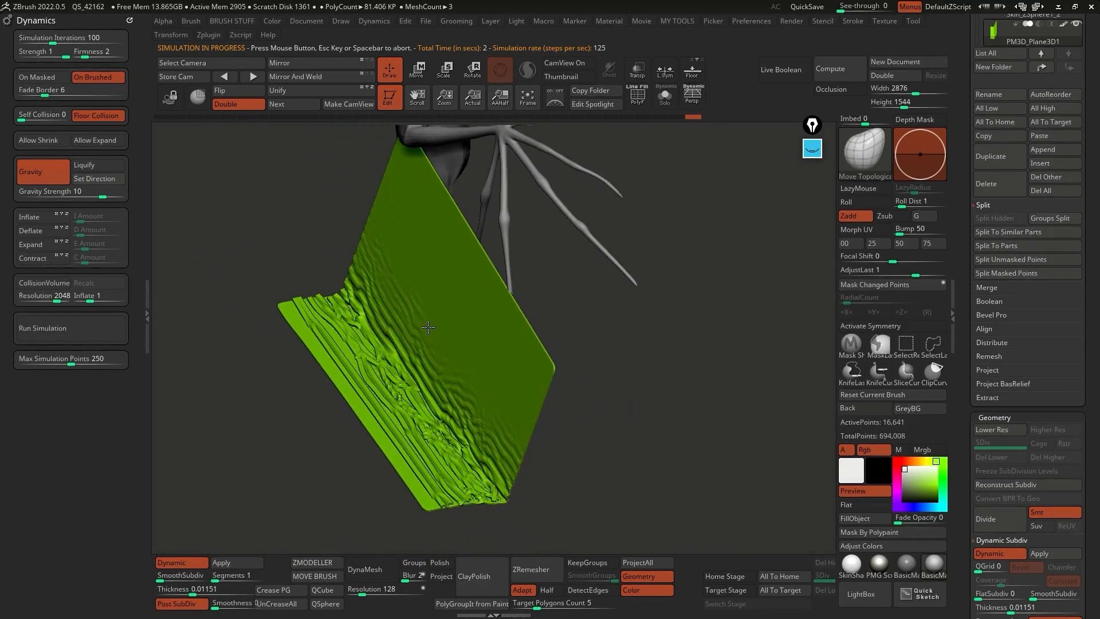
key("ctrl+z")
mouse_move(452, 349)
right_mouse_down()
mouse_move(489, 396)
mouse_move(474, 345)
mouse_move(462, 352)
right_mouse_up()
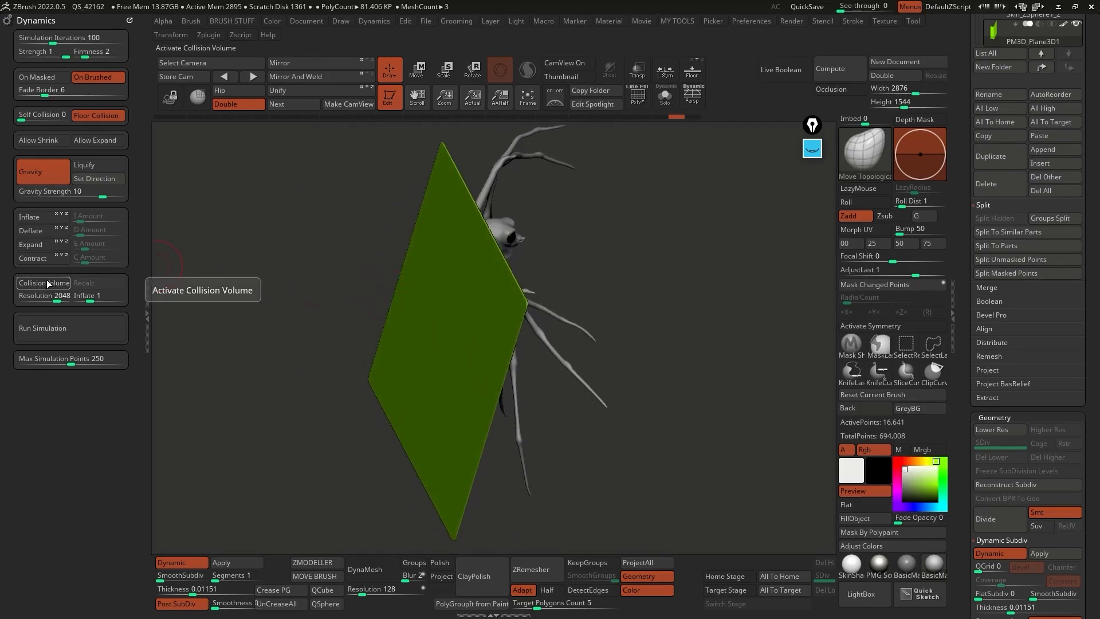
Activate the collision volume with Inflate 1 and run the simulation so the plane drapes against the creature's body
right_click_drag(531, 245, 526, 248)
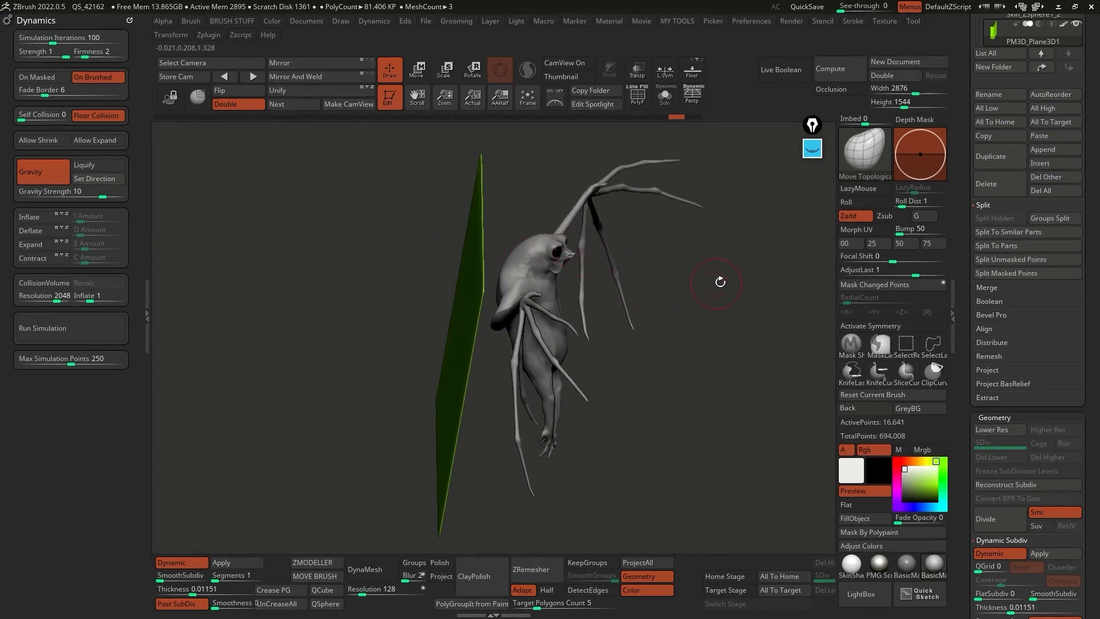
right_click_drag(721, 362, 713, 305)
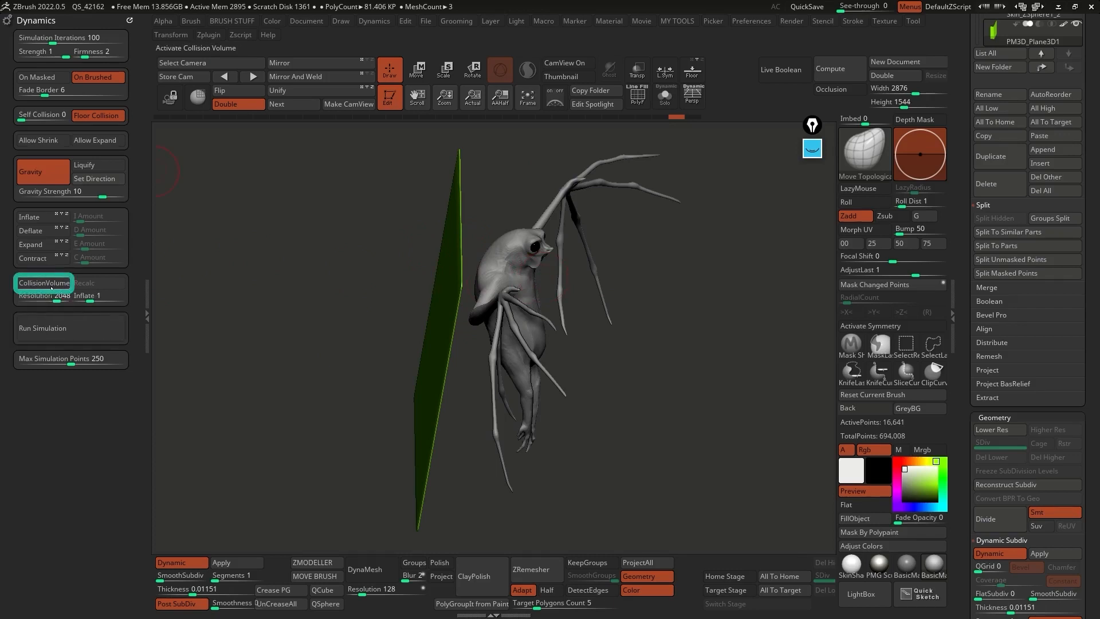
left_click(43, 282)
left_click(90, 297)
key("Return")
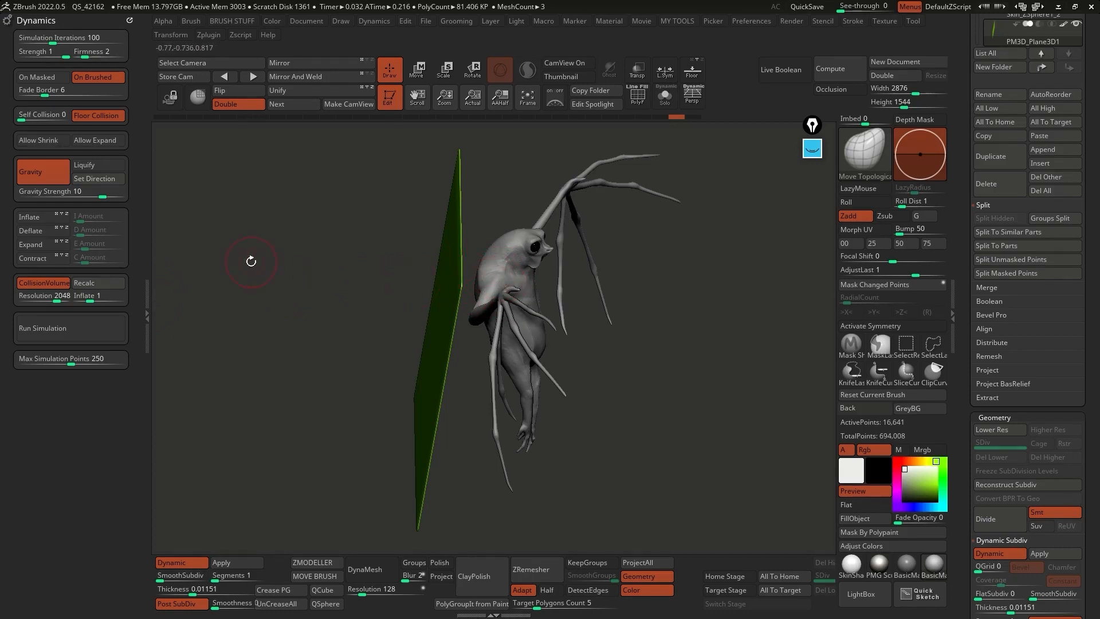
left_click(66, 330)
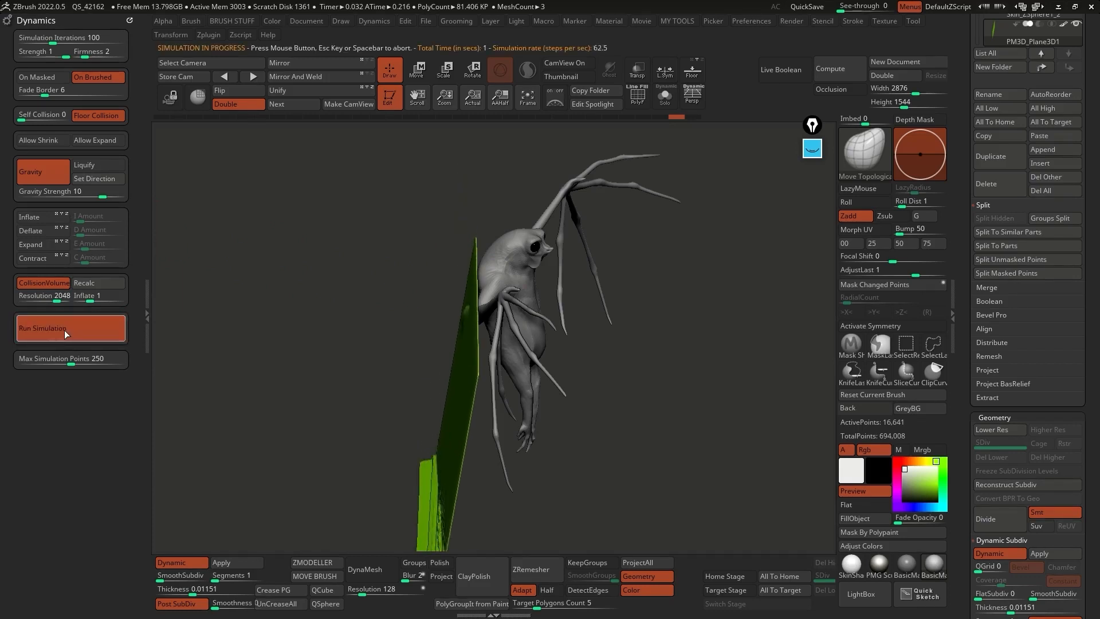
right_click_drag(480, 269, 534, 304)
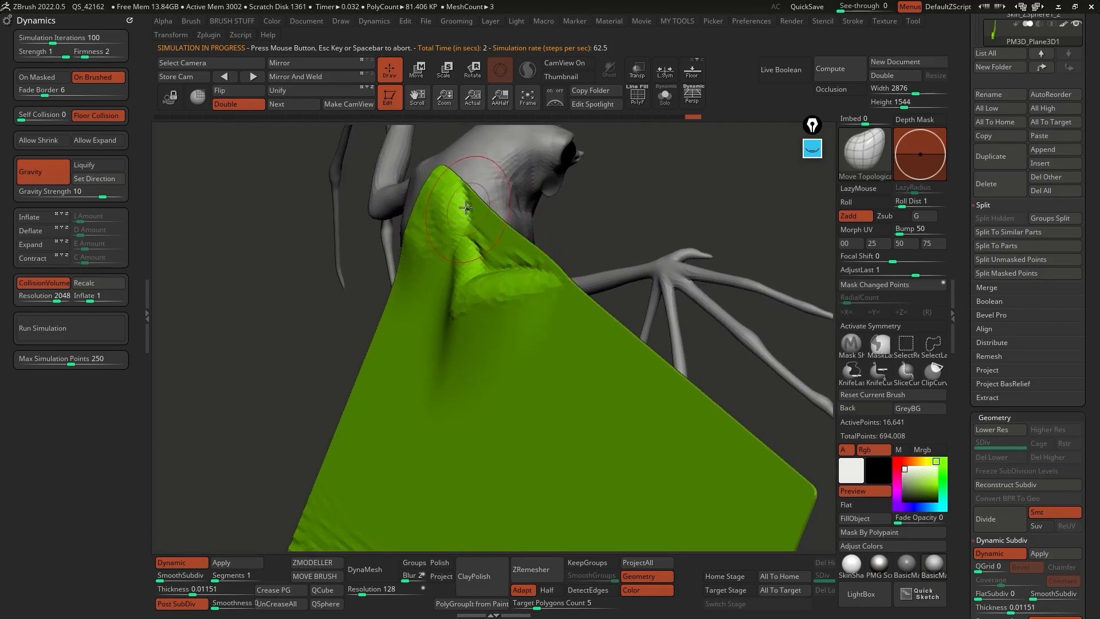
Undo the cloth simulation on the plane and set the collision volume's Inflate to 0.2
right_click_drag(473, 222, 504, 259)
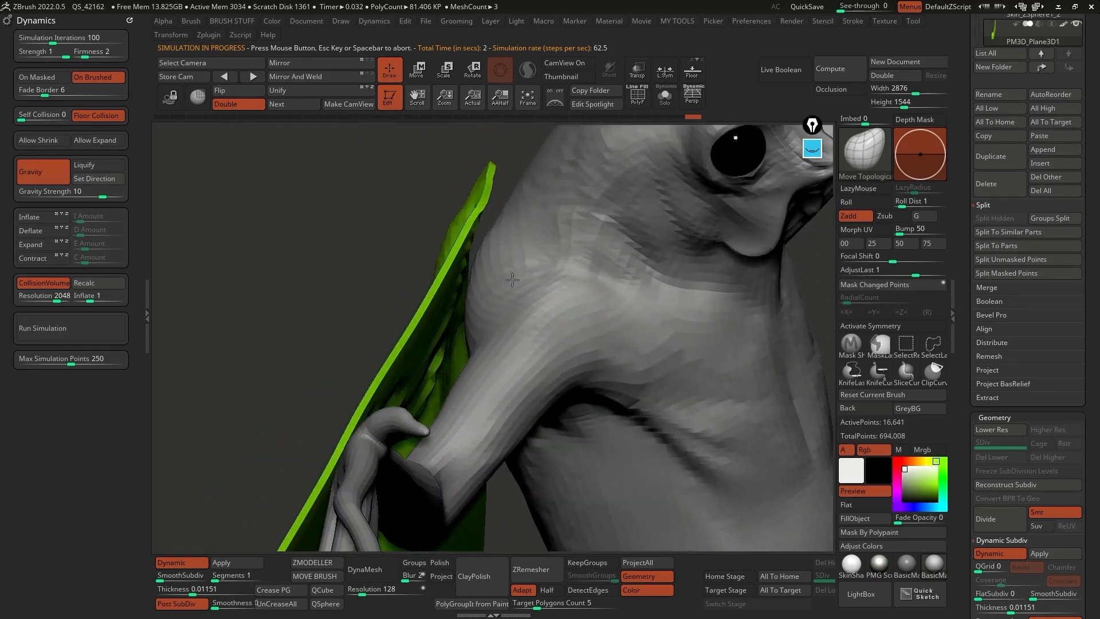
right_click_drag(513, 197, 512, 205)
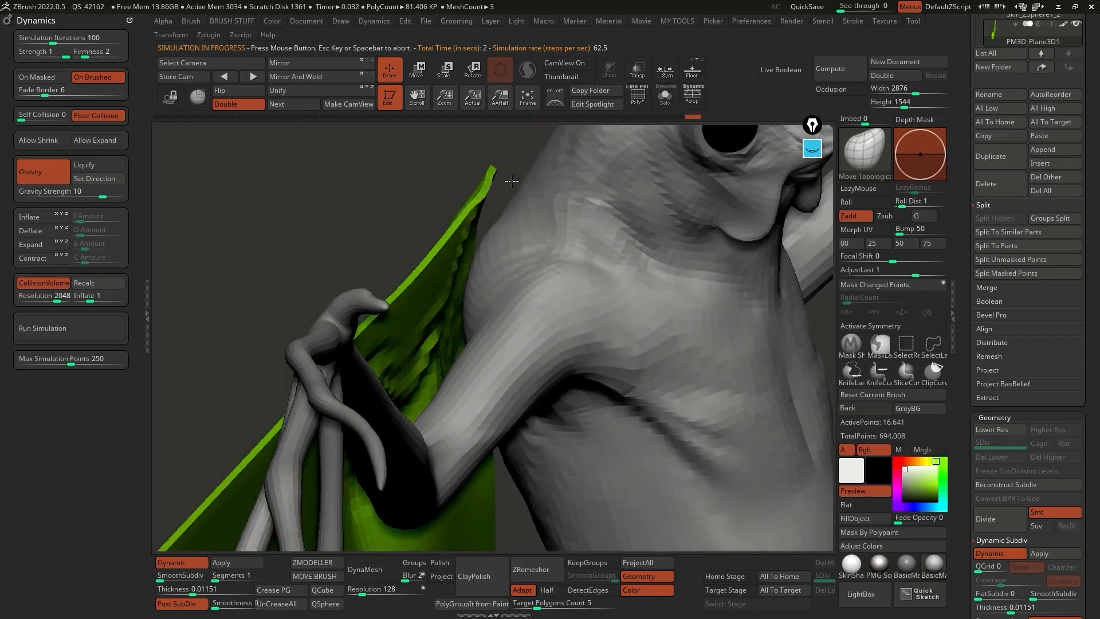
mouse_move(440, 373)
right_mouse_down()
mouse_move(512, 341)
mouse_move(450, 351)
mouse_move(464, 265)
right_mouse_up()
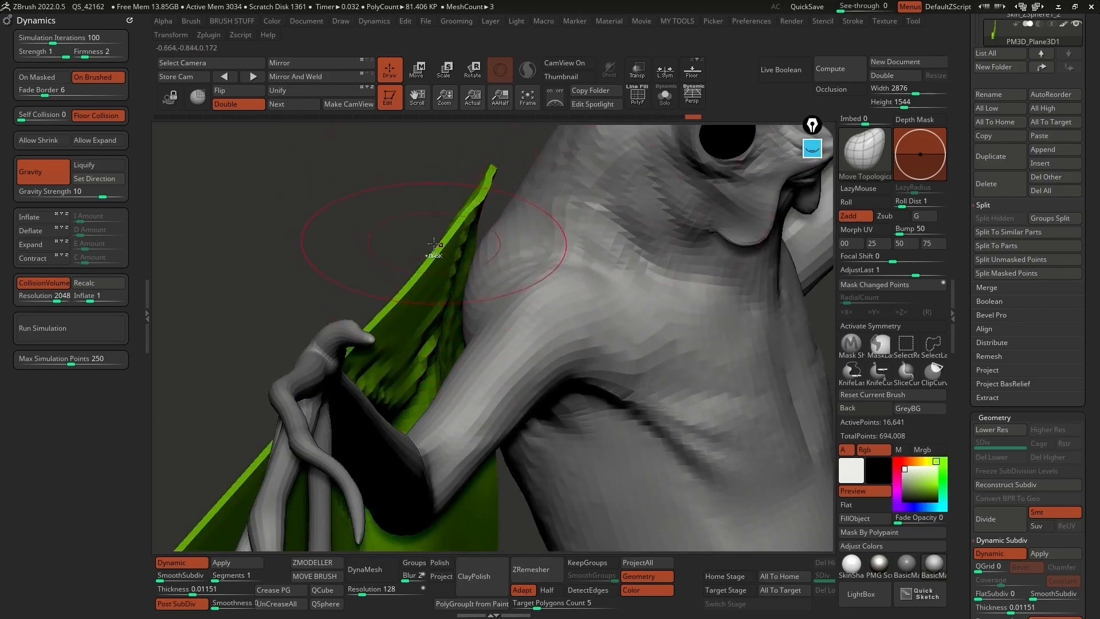
key("ctrl+z")
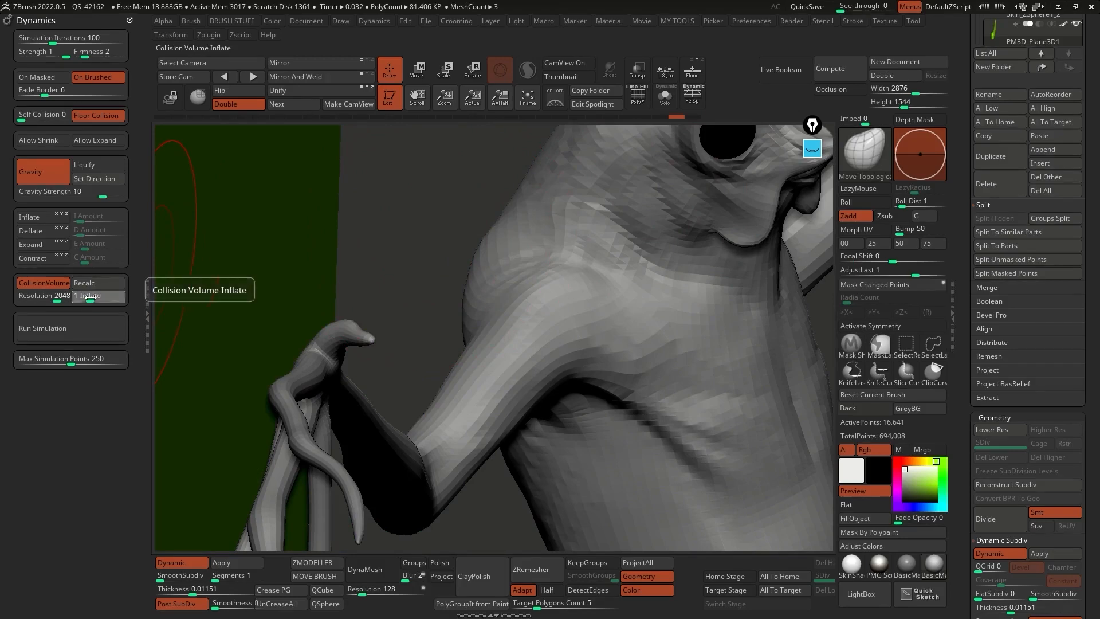
left_click(87, 297)
type(".2")
key("Return")
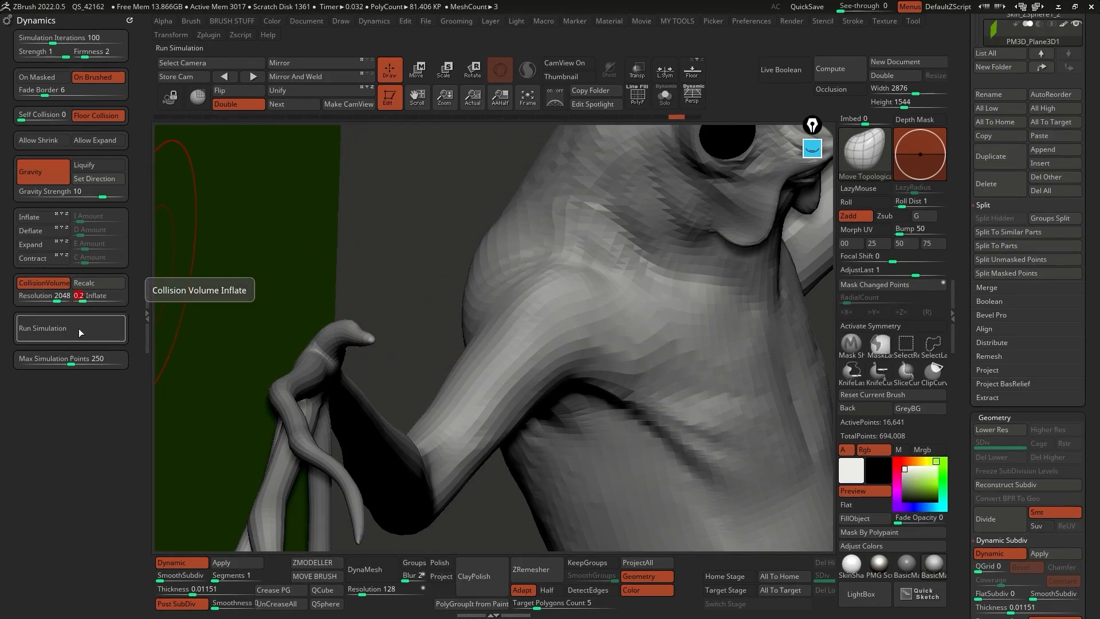
Run the gravity simulation with the reduced inflate and examine how closely the cloth hugs the arm and shoulder
left_click_drag(351, 228, 198, 249)
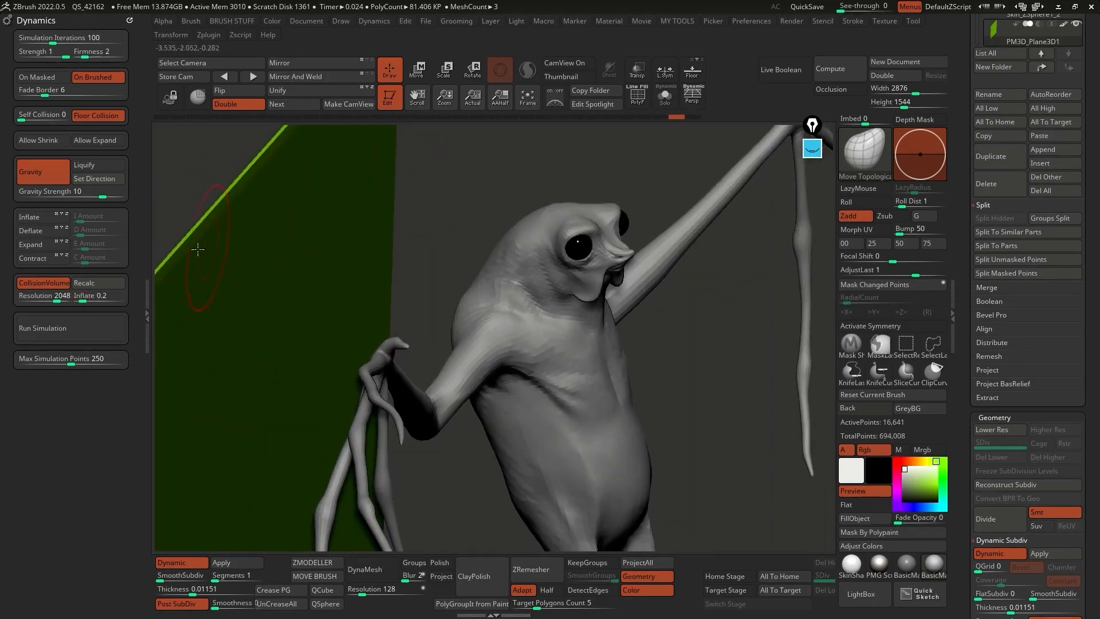
left_click(90, 330)
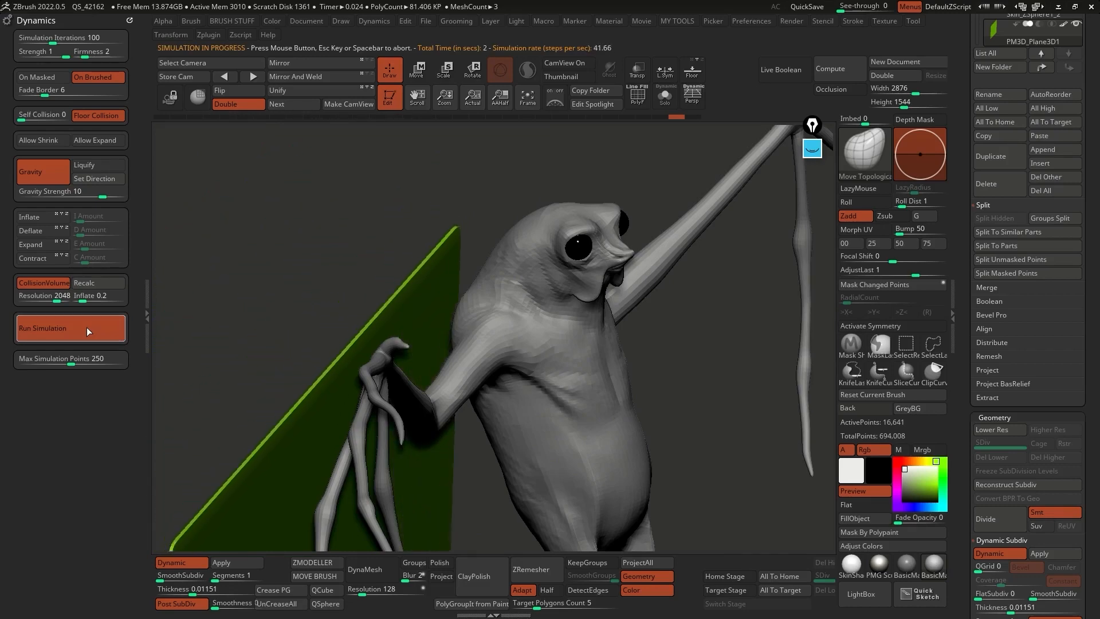
left_click_drag(317, 360, 619, 252, "alt")
left_click_drag(707, 172, 472, 323)
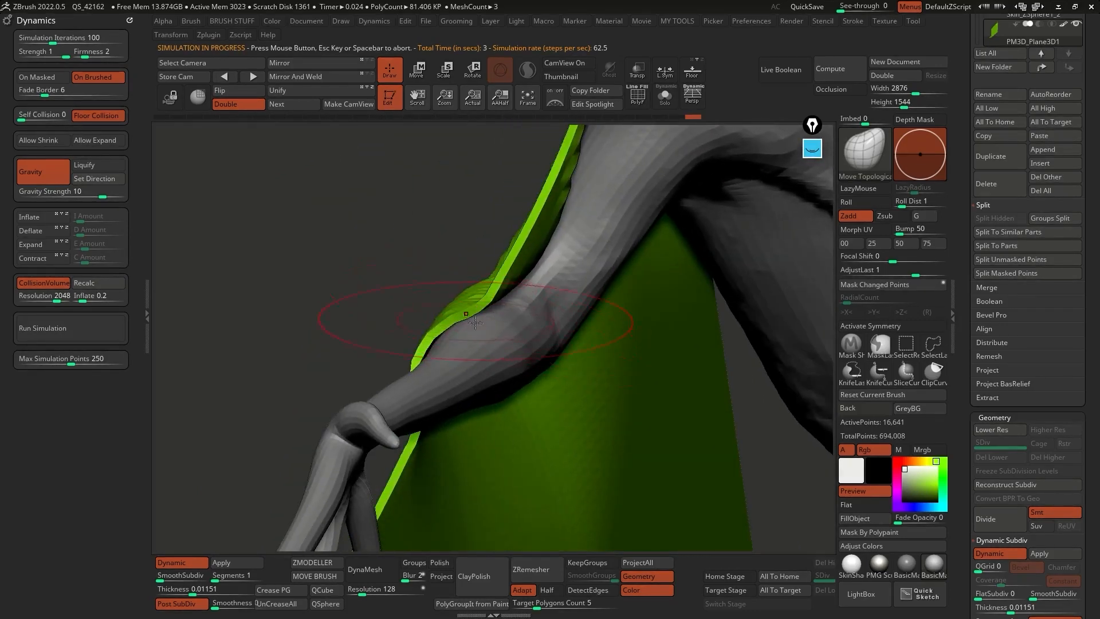
left_click_drag(553, 259, 480, 431, "alt")
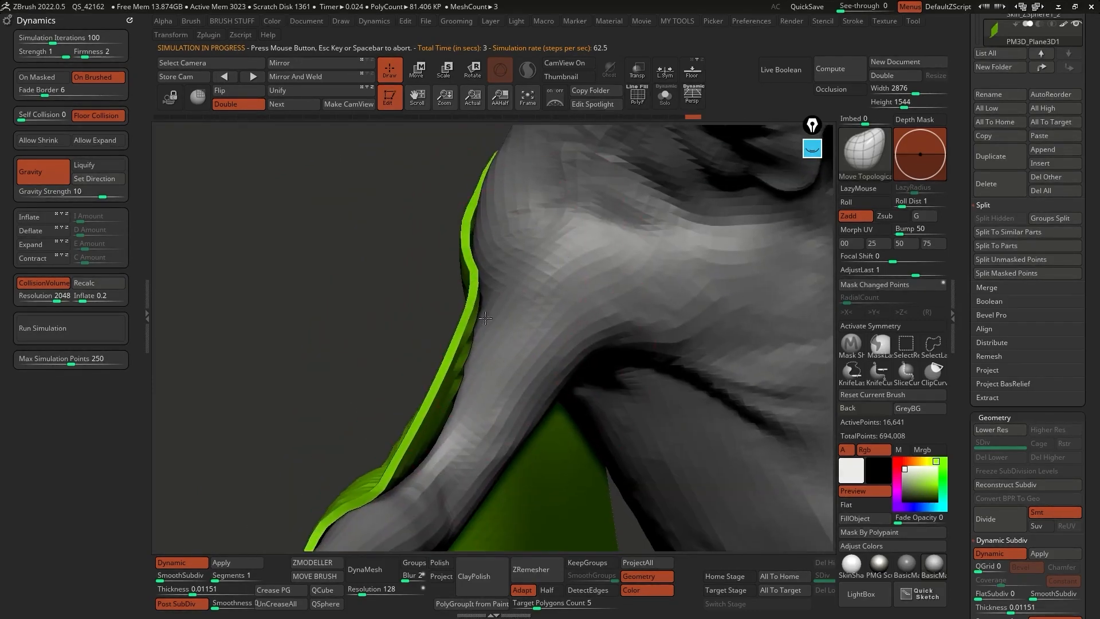
left_click_drag(502, 244, 487, 178, "alt")
left_click_drag(444, 360, 428, 245, "alt")
mouse_move(311, 307)
left_mouse_down("alt")
mouse_move(315, 258)
mouse_move(364, 228)
left_mouse_up("alt")
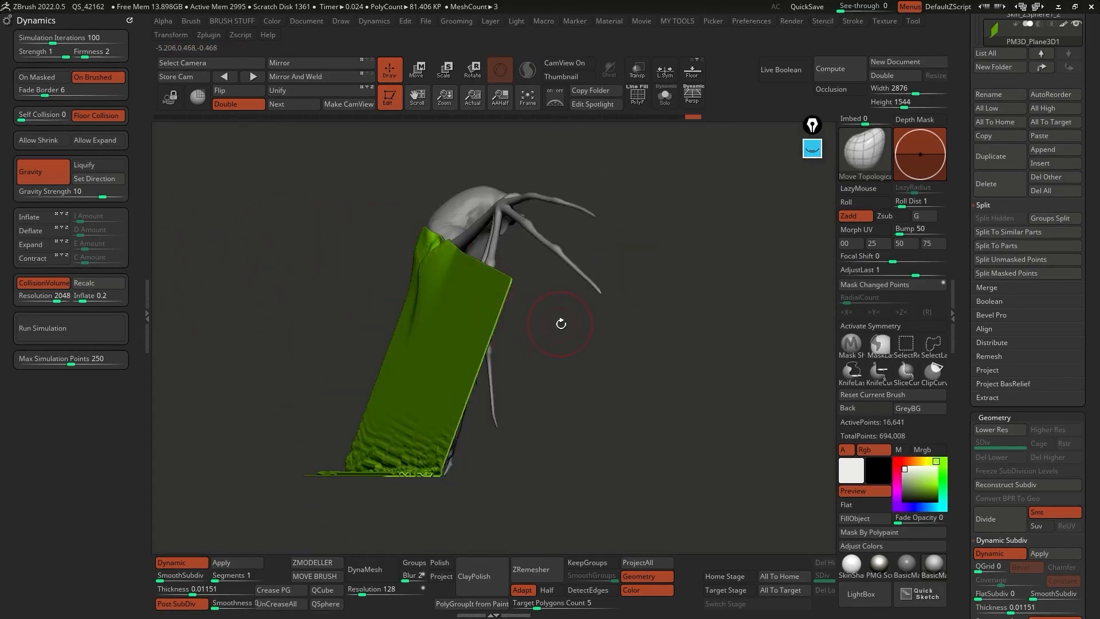
Set the gravity direction from a view where the undraped plane lies horizontally above the creature, so it falls straight onto the wing bones
left_click_drag(522, 310, 486, 315)
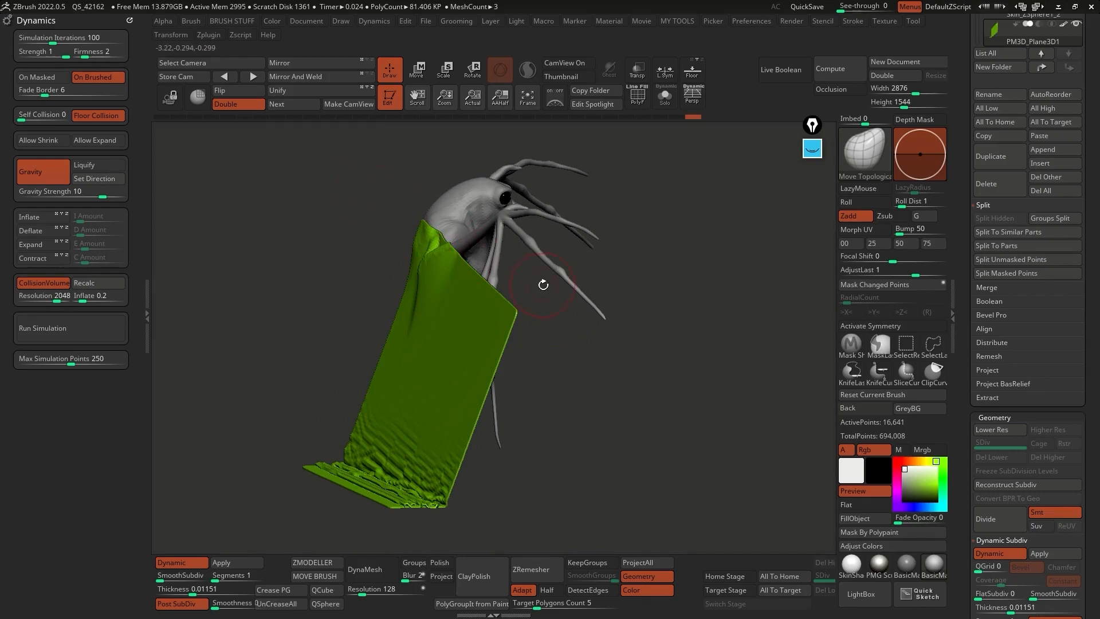
left_click_drag(565, 303, 477, 298)
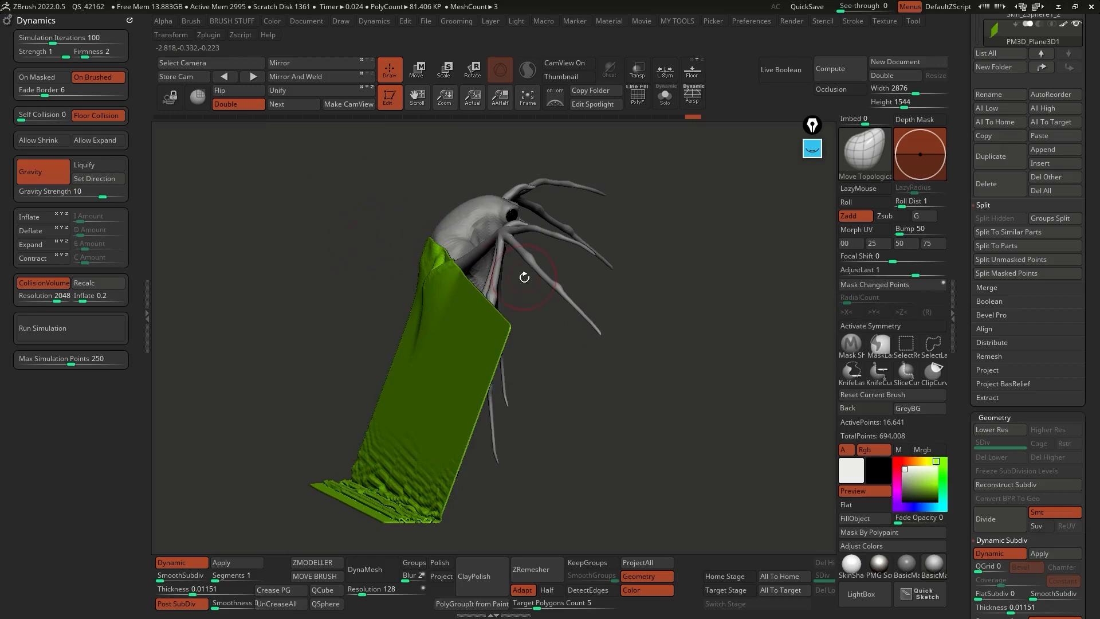
mouse_move(587, 290)
left_mouse_down()
mouse_move(683, 211)
mouse_move(702, 290)
mouse_move(658, 305)
mouse_move(695, 328)
mouse_move(733, 262)
mouse_move(733, 283)
left_mouse_up()
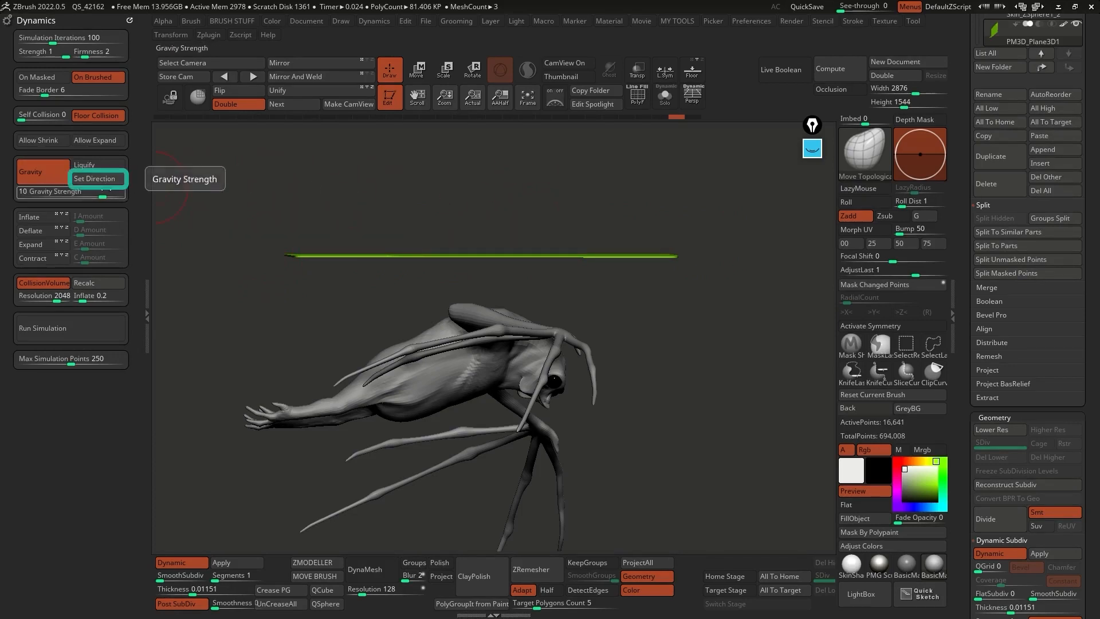
left_click(102, 180)
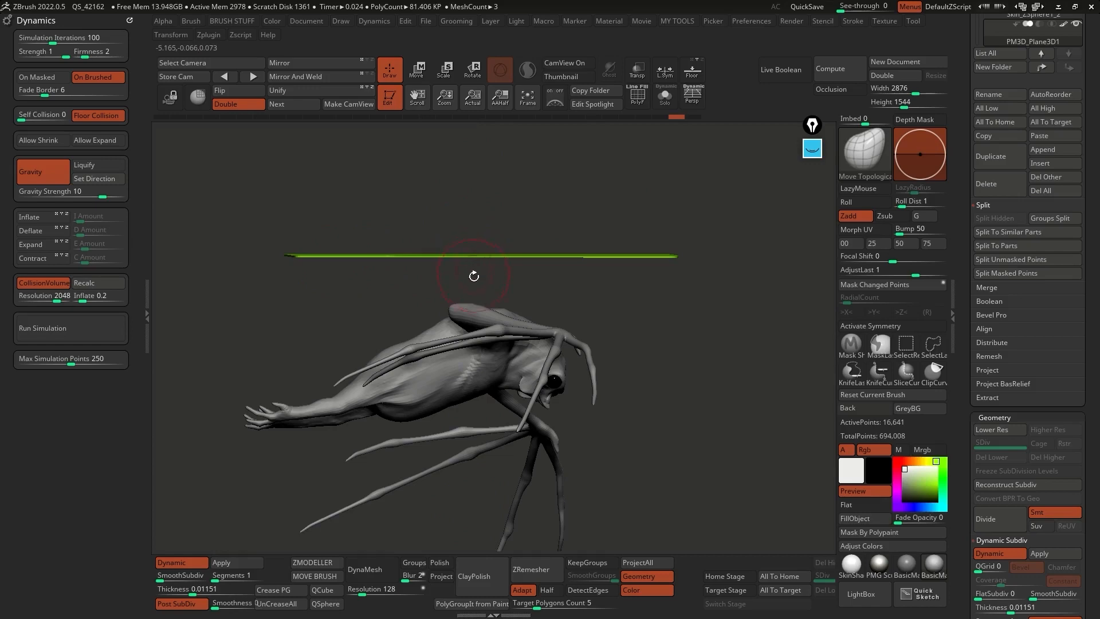
mouse_move(614, 338)
left_mouse_down()
mouse_move(665, 349)
mouse_move(645, 345)
mouse_move(668, 263)
mouse_move(697, 308)
mouse_move(573, 263)
mouse_move(574, 233)
mouse_move(619, 234)
mouse_move(634, 245)
mouse_move(517, 253)
left_mouse_up()
key("space")
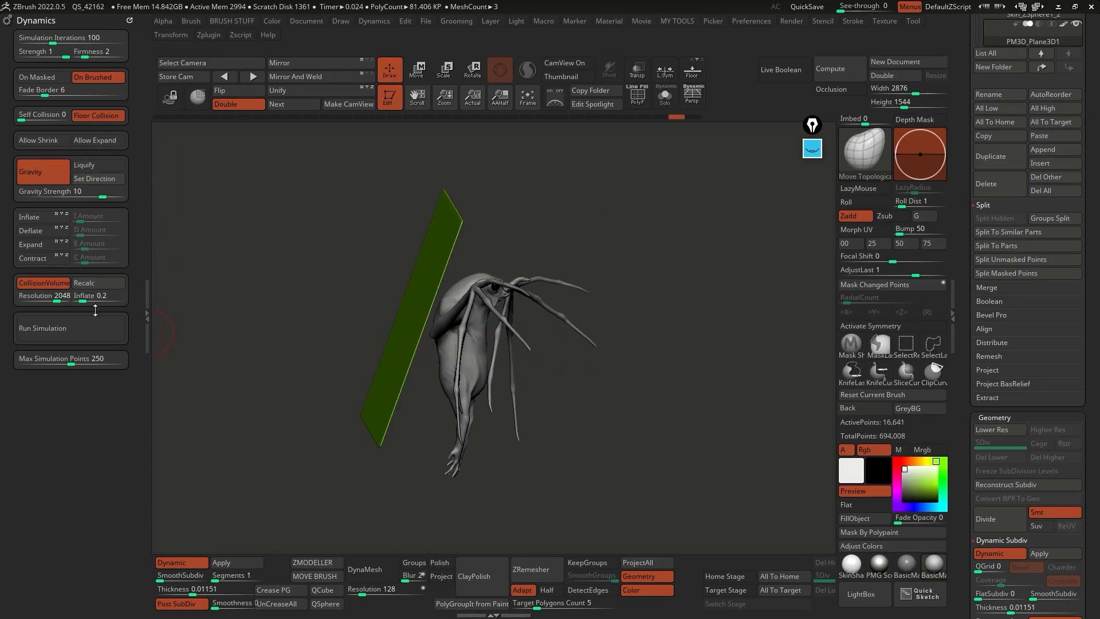
Try the simulation with the new gravity direction, inspect the drape over the wing bones and undo it
left_click(71, 328)
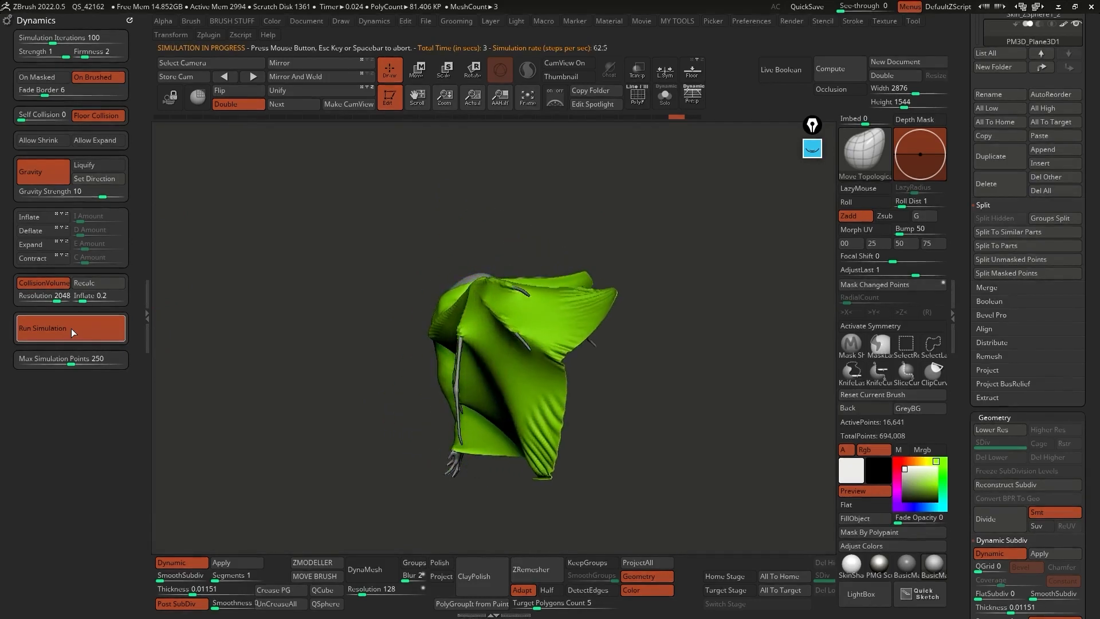
left_click_drag(439, 253, 536, 298)
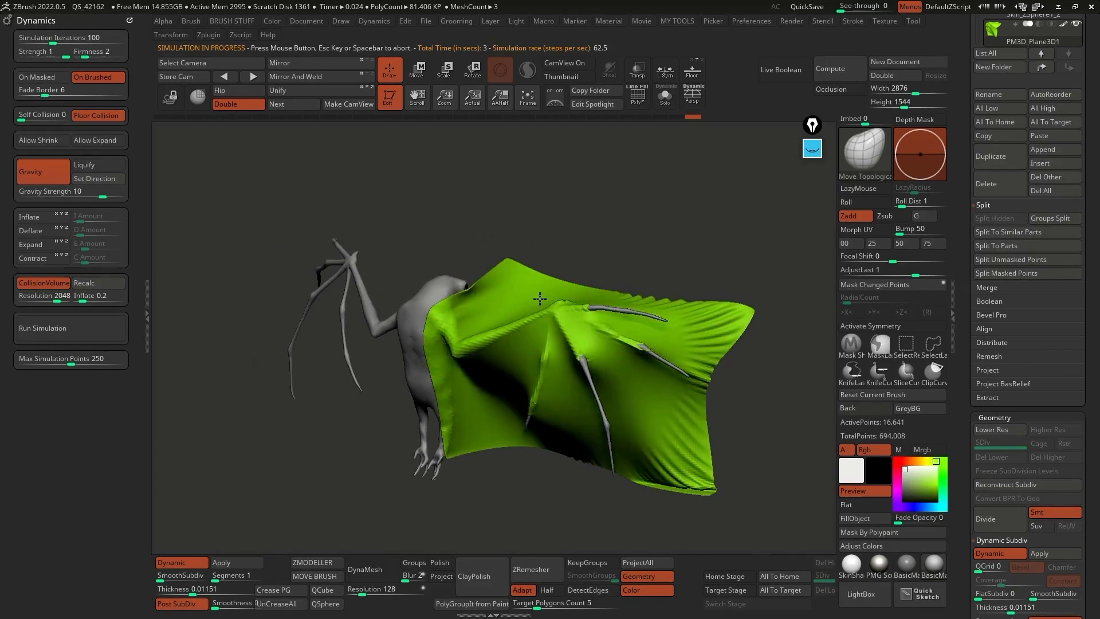
right_click_drag(602, 368, 506, 367)
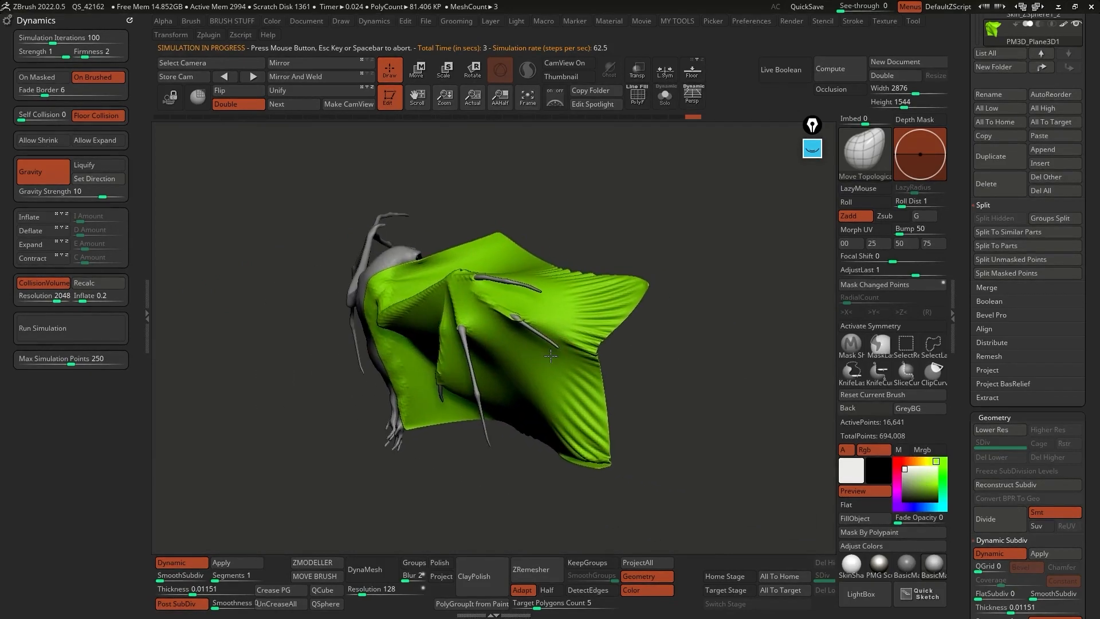
key("ctrl+z")
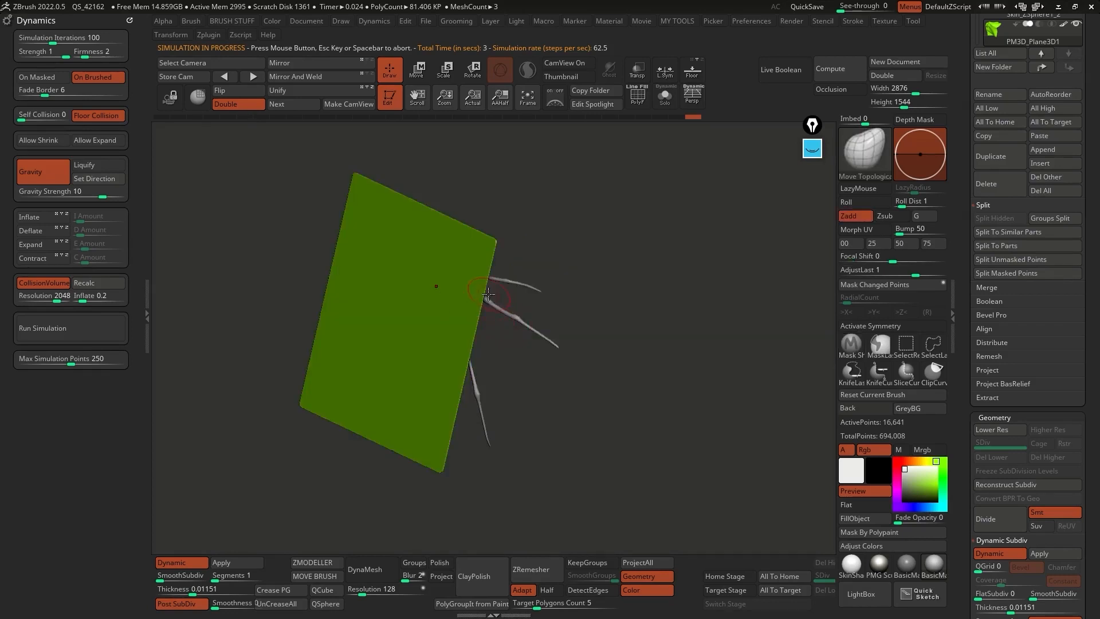
Set Simulation Iterations to 256, Firmness to 3 and Gravity Strength to 5 for a gentler drape
right_click_drag(437, 287, 512, 319, "alt")
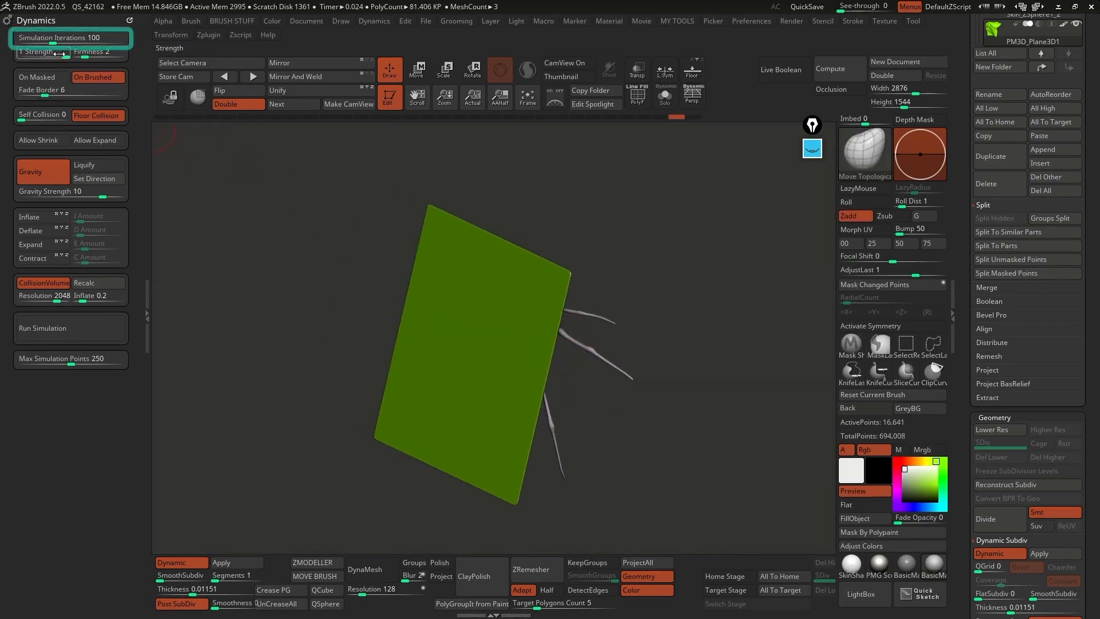
left_click_drag(51, 41, 64, 42)
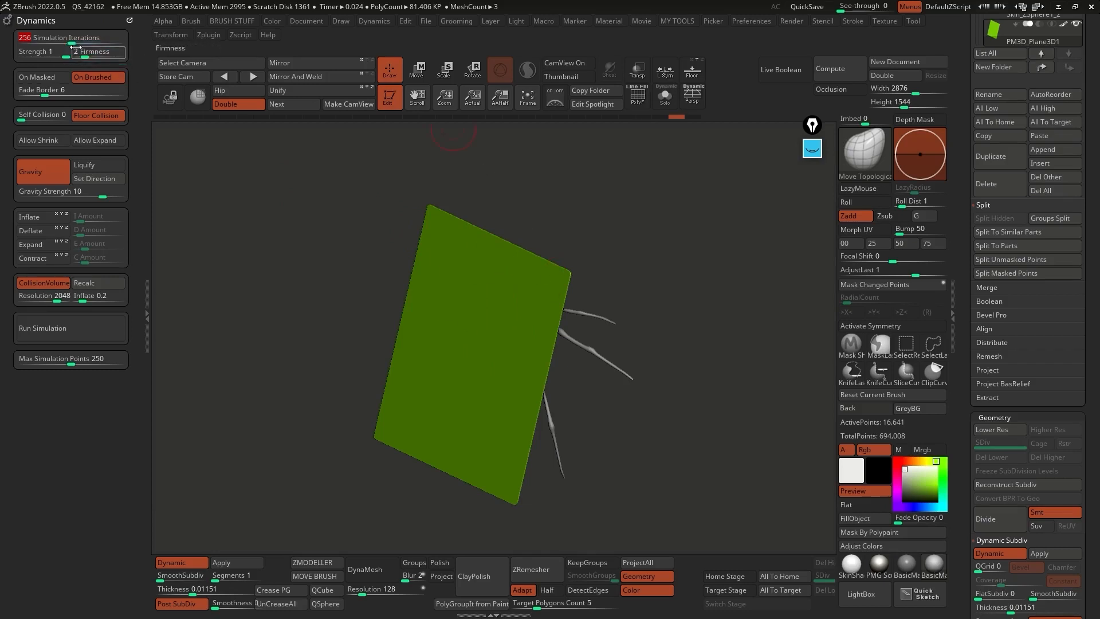
left_click_drag(88, 55, 93, 55)
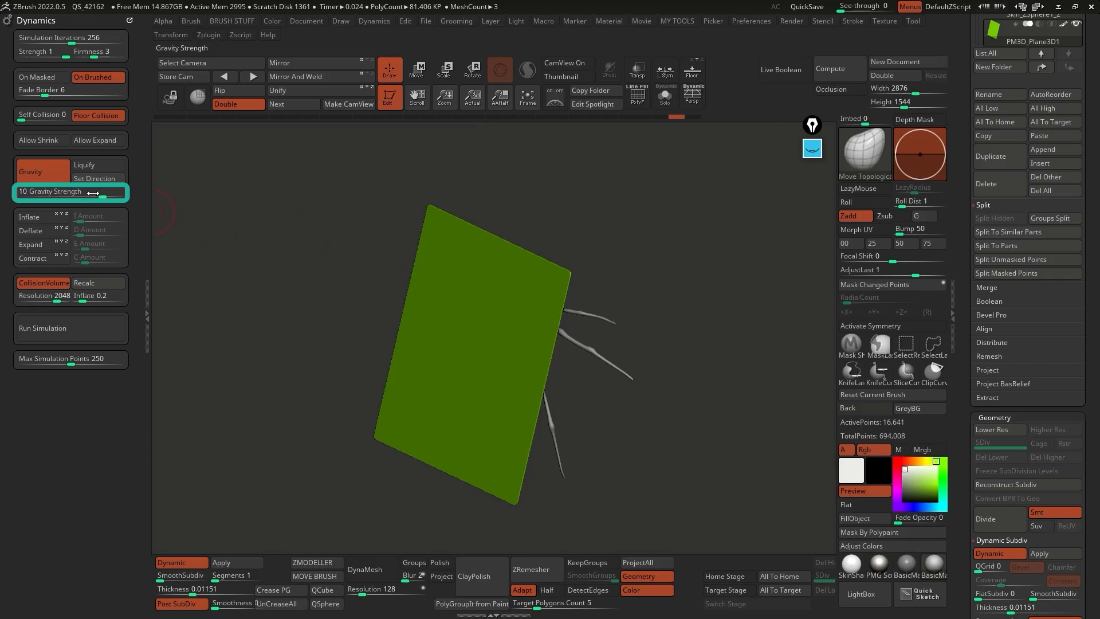
left_click_drag(93, 192, 89, 192)
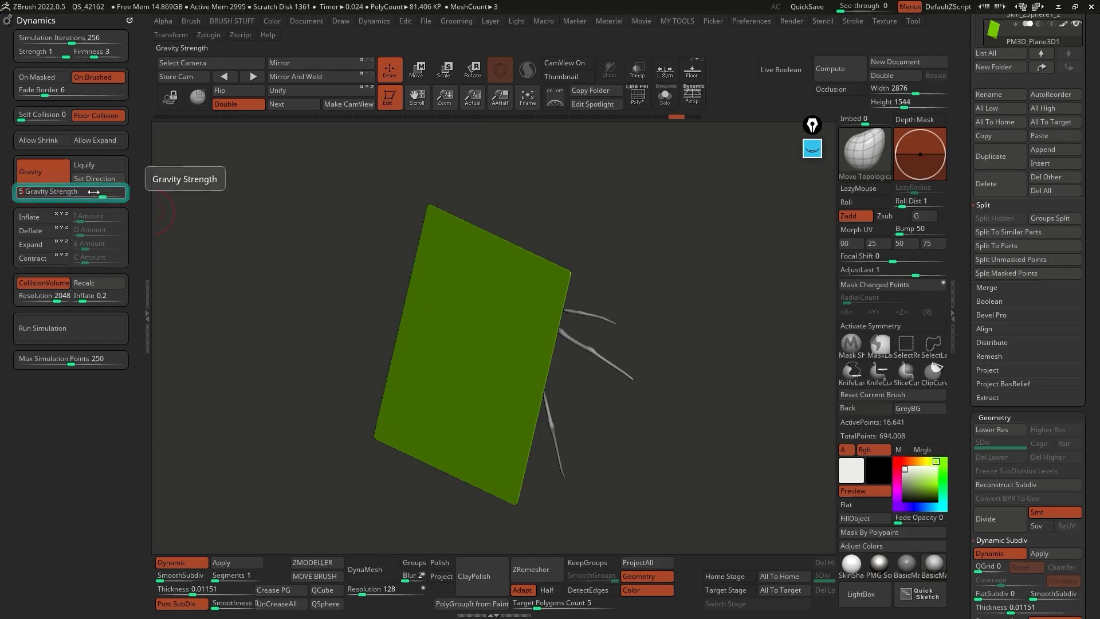
Run the simulation so the plane drapes over the arm and wing fingers, and inspect the resulting membrane
left_click(85, 333)
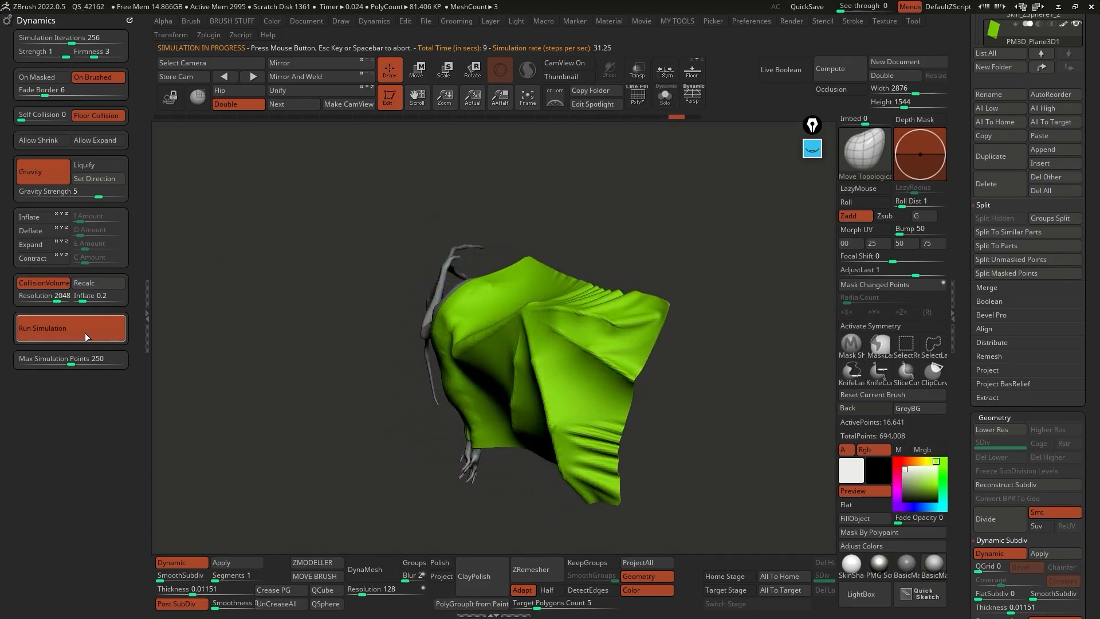
left_click(85, 332)
mouse_move(581, 320)
right_mouse_down()
mouse_move(615, 322)
mouse_move(610, 258)
mouse_move(612, 327)
mouse_move(487, 325)
right_mouse_up()
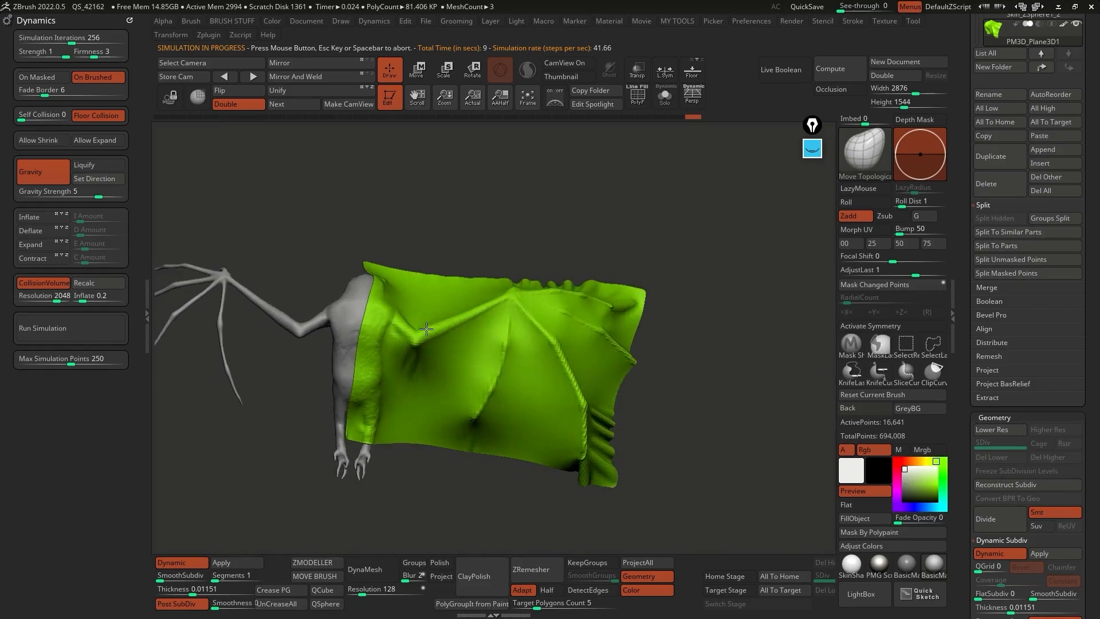
right_click_drag(490, 321, 564, 191)
mouse_move(588, 338)
right_mouse_down()
mouse_move(562, 270)
mouse_move(550, 271)
right_mouse_up()
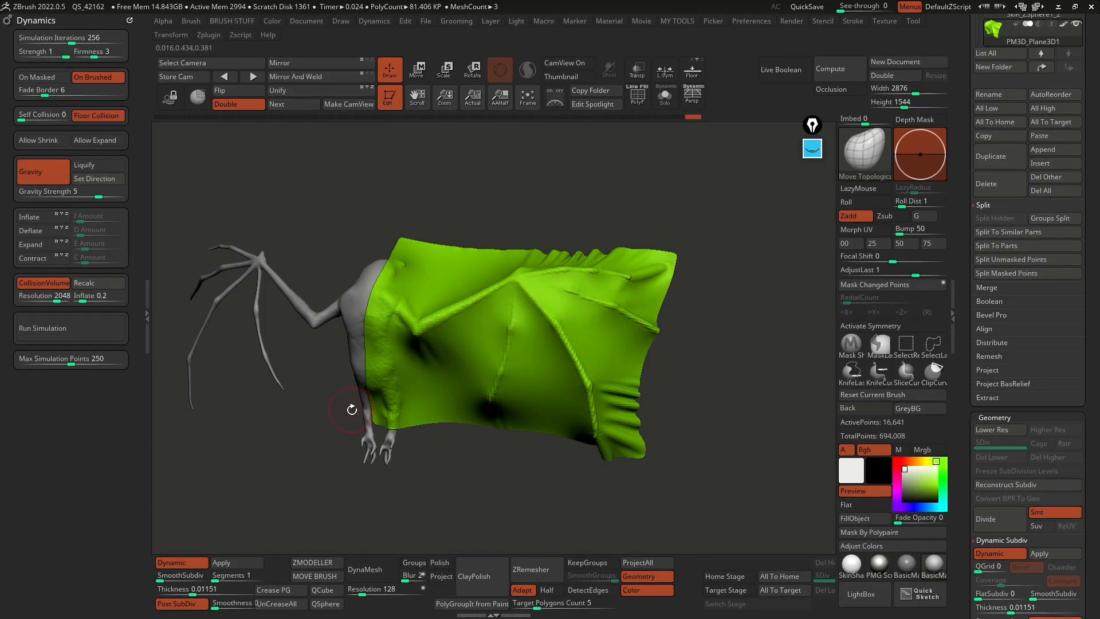
Duplicate the draped plane subtool and select the copy
left_click_drag(968, 140, 968, 335)
left_click(996, 351)
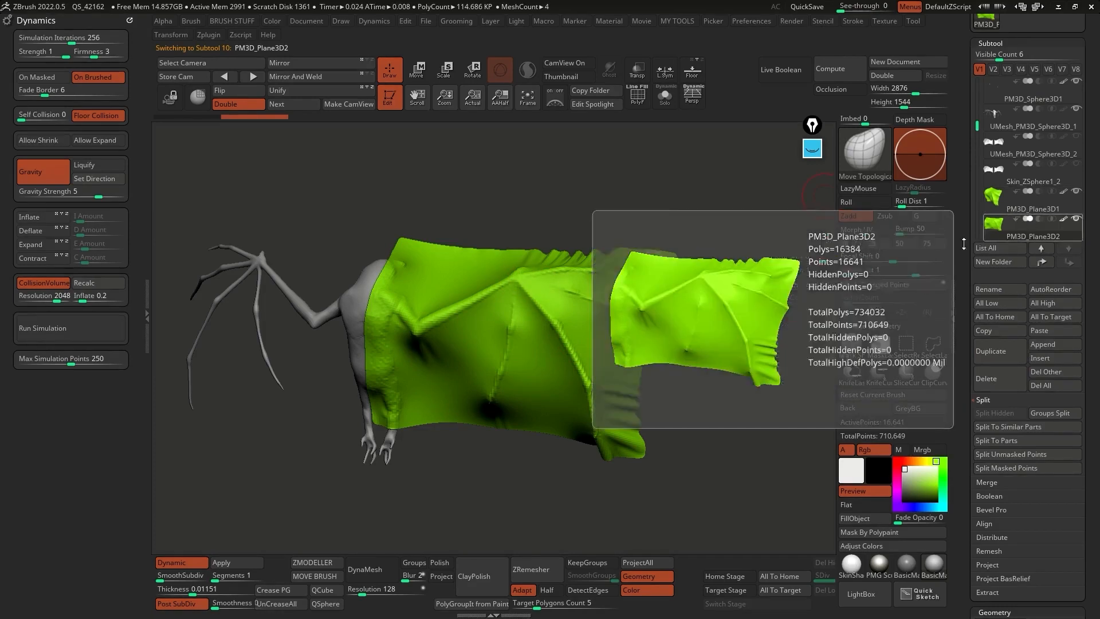
left_click_drag(688, 270, 820, 394)
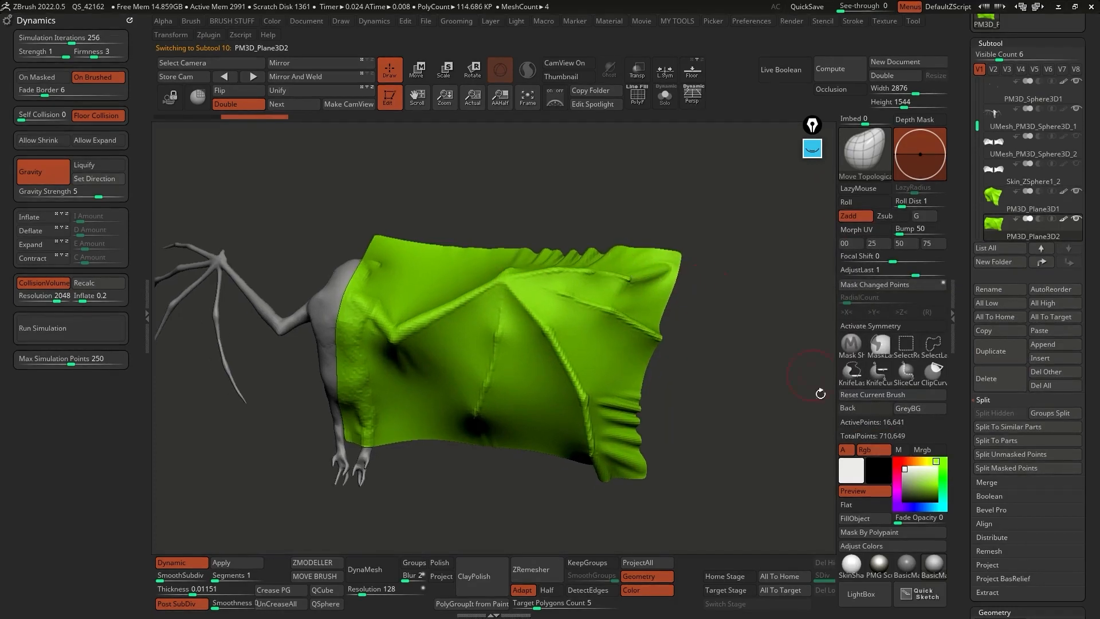
Recolor the duplicated membrane blue and isolate it with Solo
left_click(919, 472)
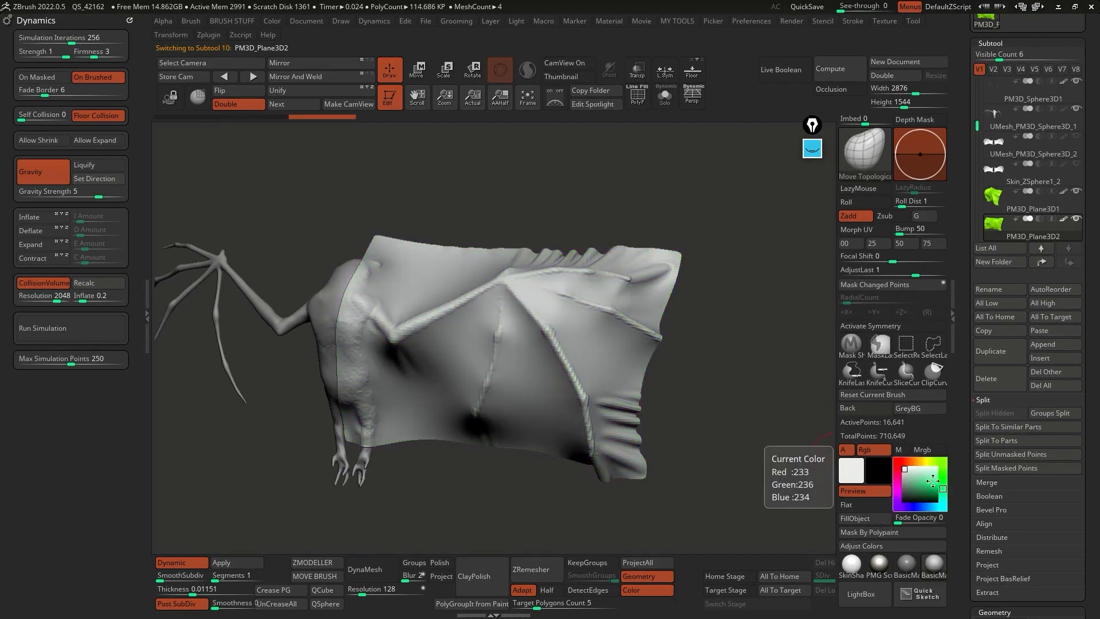
left_click(905, 471)
left_click(908, 461)
left_click(923, 508)
left_click(921, 478)
left_click(855, 519)
left_click(904, 467)
key("alt+s")
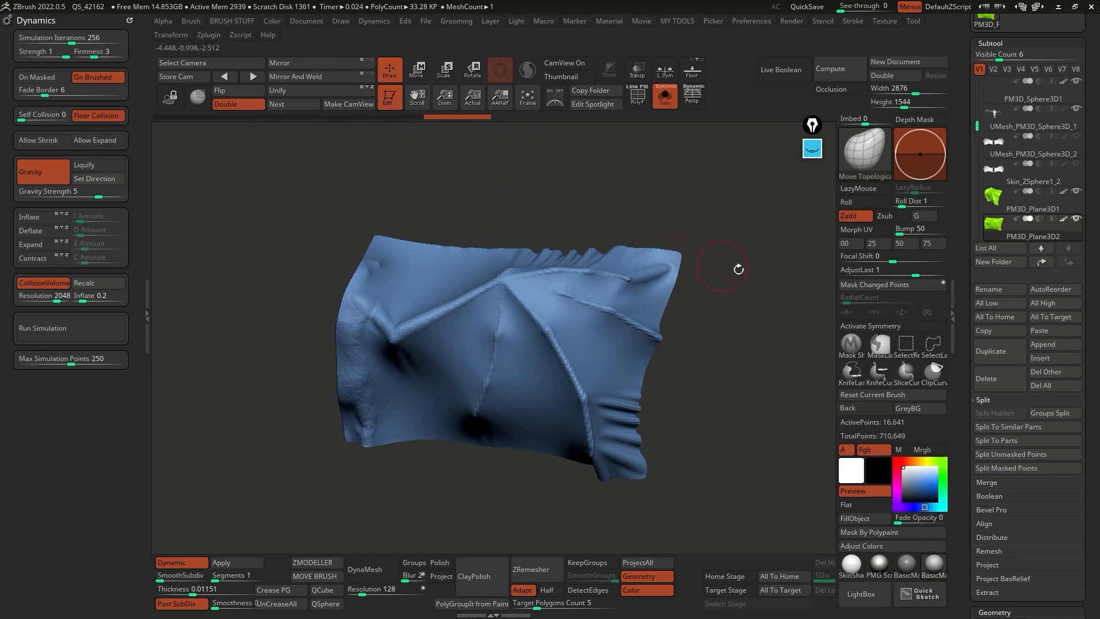
Revert the original plane to its flat state through its undo history, compare it with the blue draped duplicate and reselect the original
left_click(1026, 202)
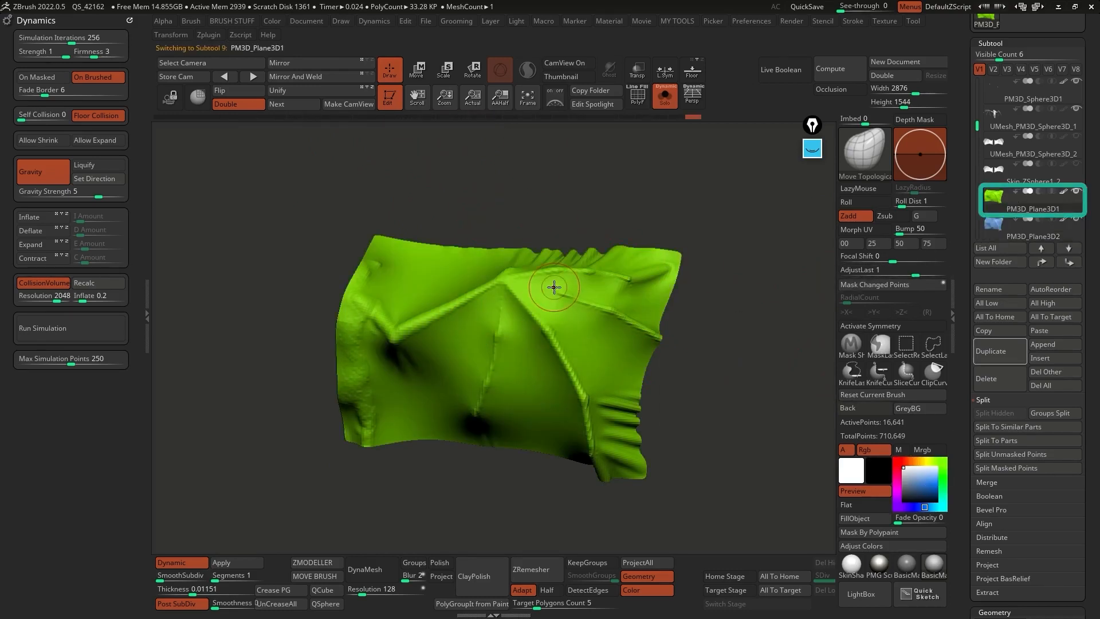
left_click_drag(692, 120, 685, 118)
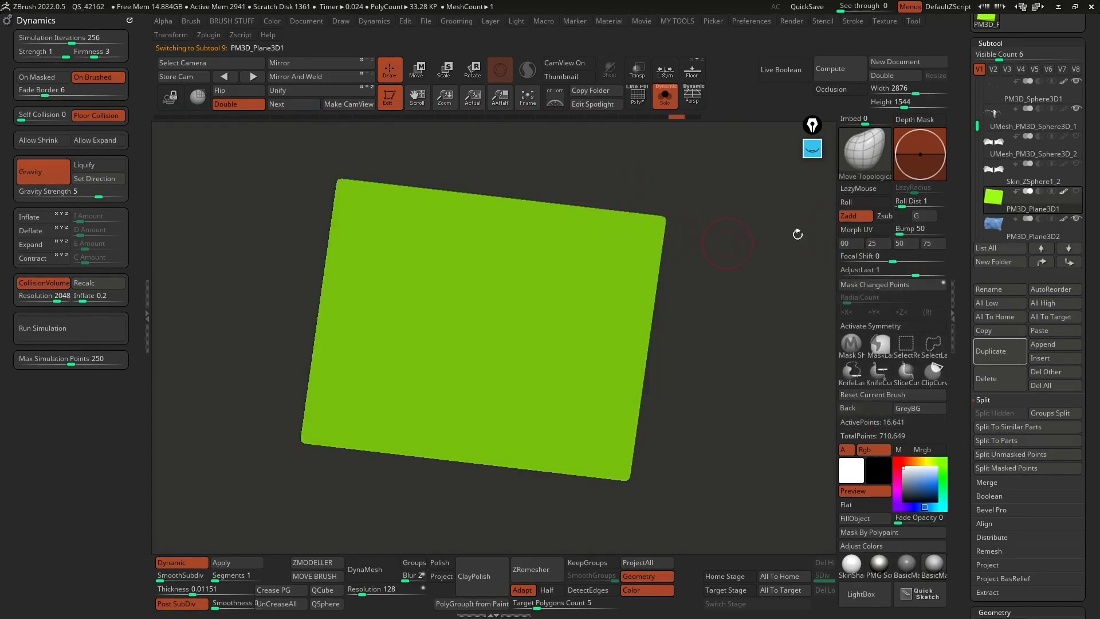
left_click(1025, 228)
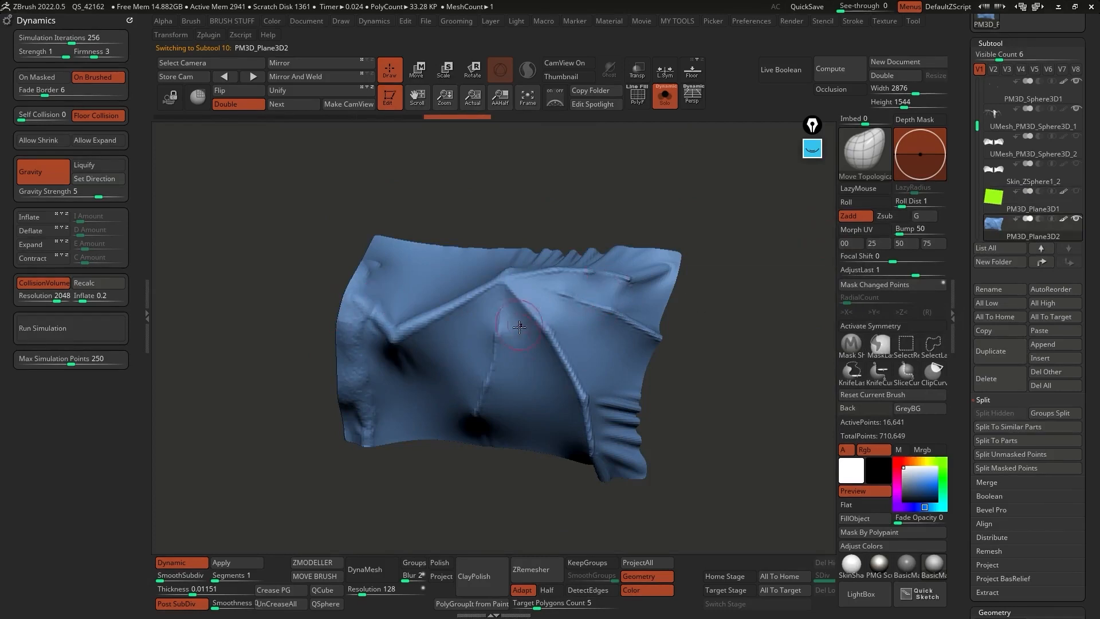
mouse_move(571, 313)
right_mouse_down()
mouse_move(596, 320)
mouse_move(554, 305)
right_mouse_up()
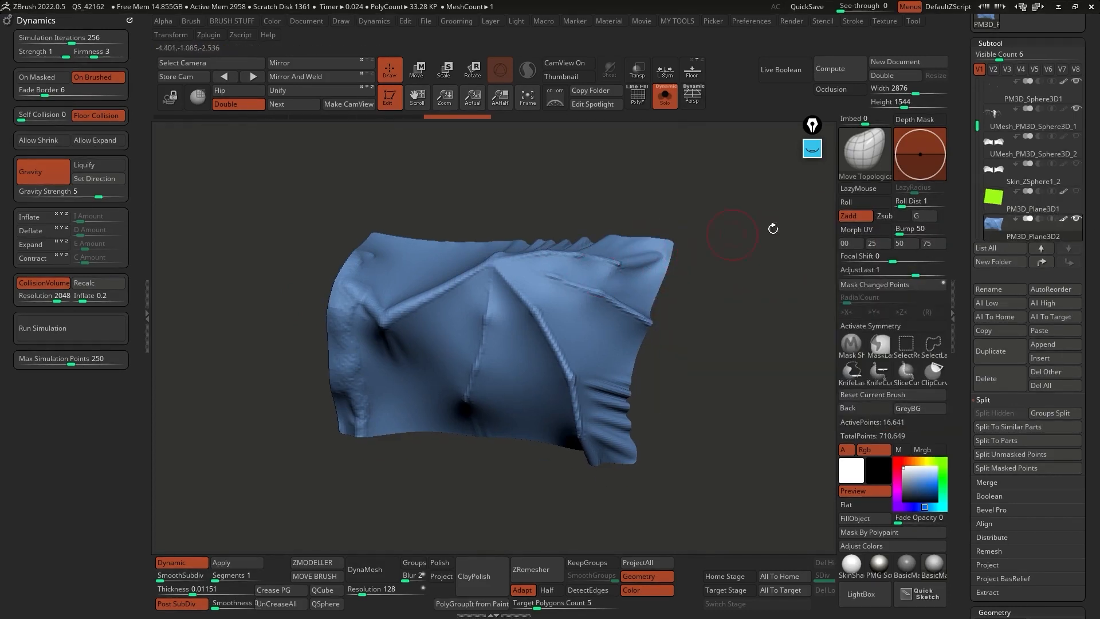
left_click(1061, 210)
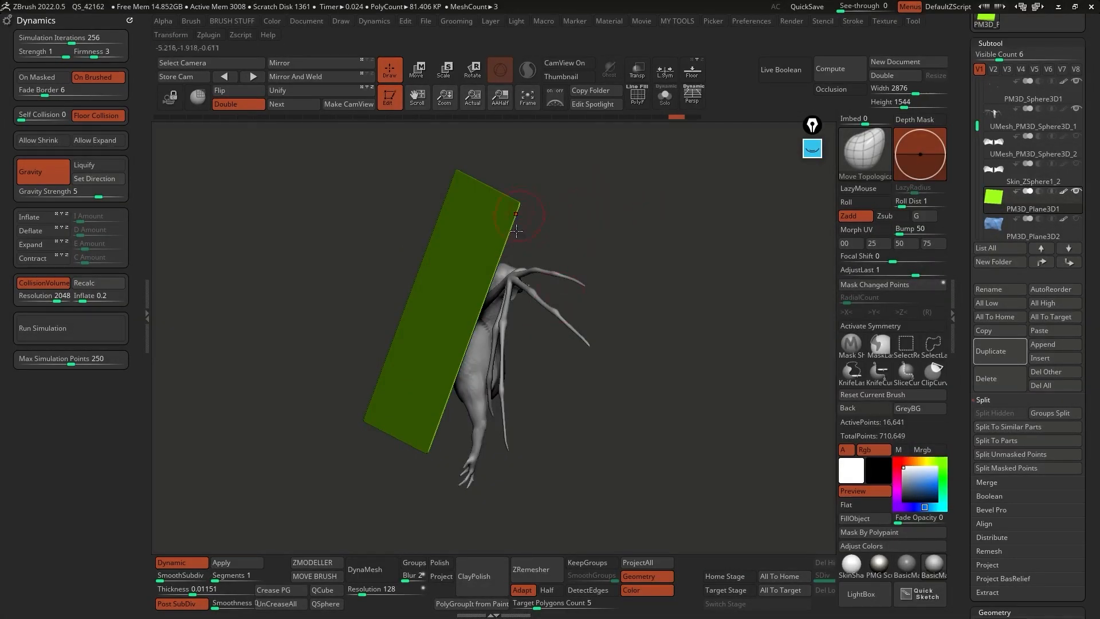
Choose the TransposeCloth brush so the flat green plane can be manipulated as cloth
left_click_drag(99, 180, 191, 200)
left_click(867, 143)
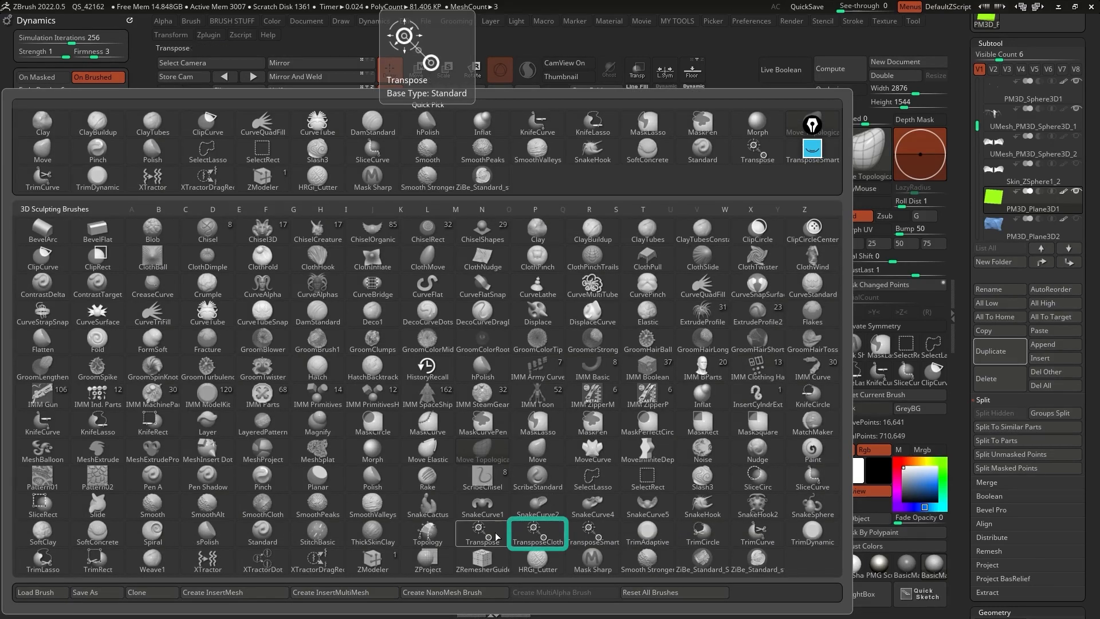
left_click(537, 540)
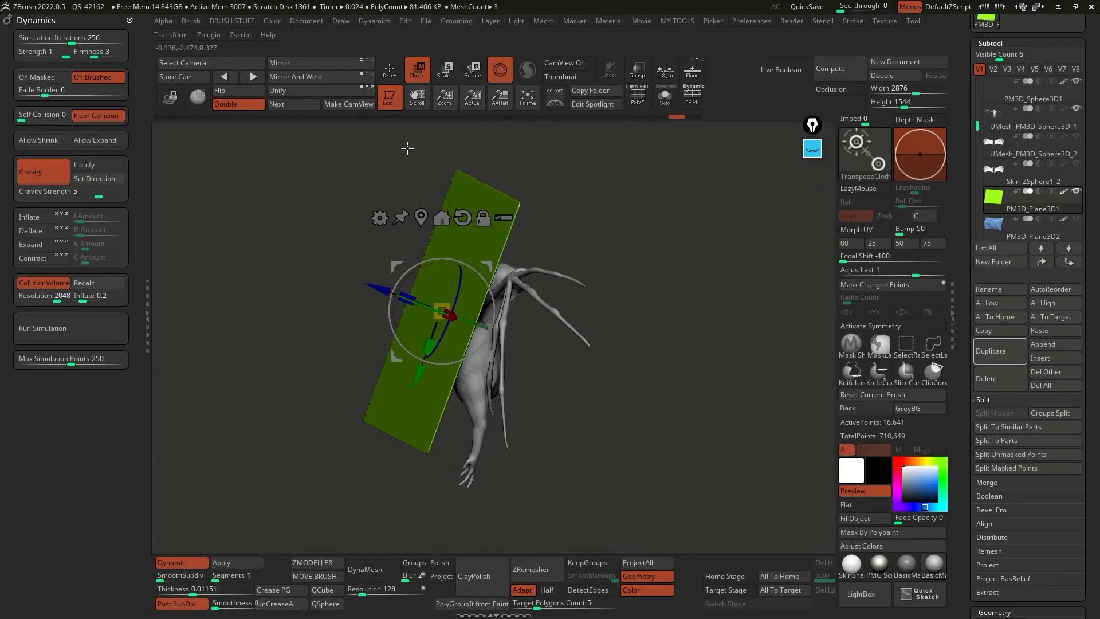
left_click_drag(354, 191, 350, 198)
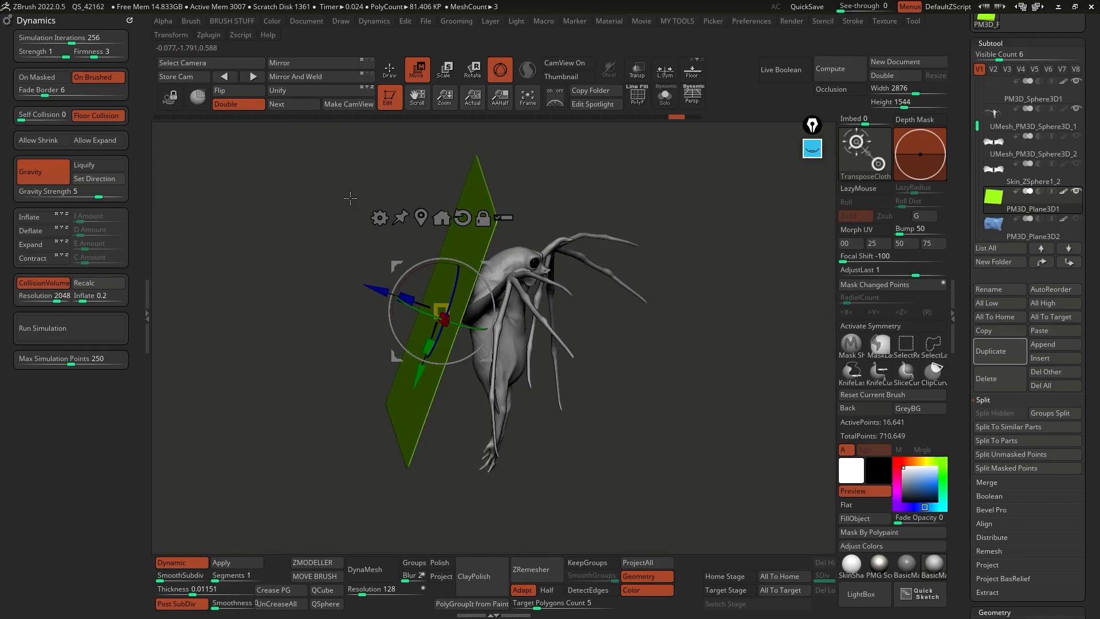
left_click_drag(555, 198, 514, 215, "alt")
right_click(517, 201)
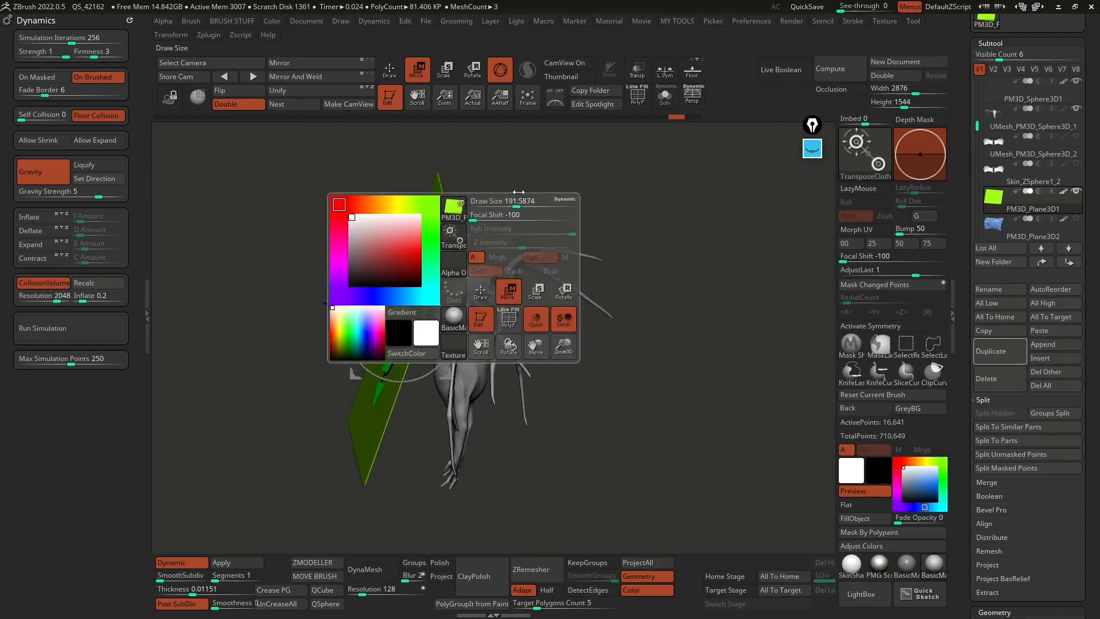
Push the green plane onto the wing bones with the cloth gizmo, moving and rotating it until it drapes over the arm and fingers
left_click_drag(333, 308, 401, 337)
left_click_drag(598, 371, 513, 277)
left_click_drag(445, 318, 444, 324)
right_click_drag(445, 323, 494, 304)
left_click_drag(496, 317, 489, 347)
right_click_drag(490, 348, 467, 409)
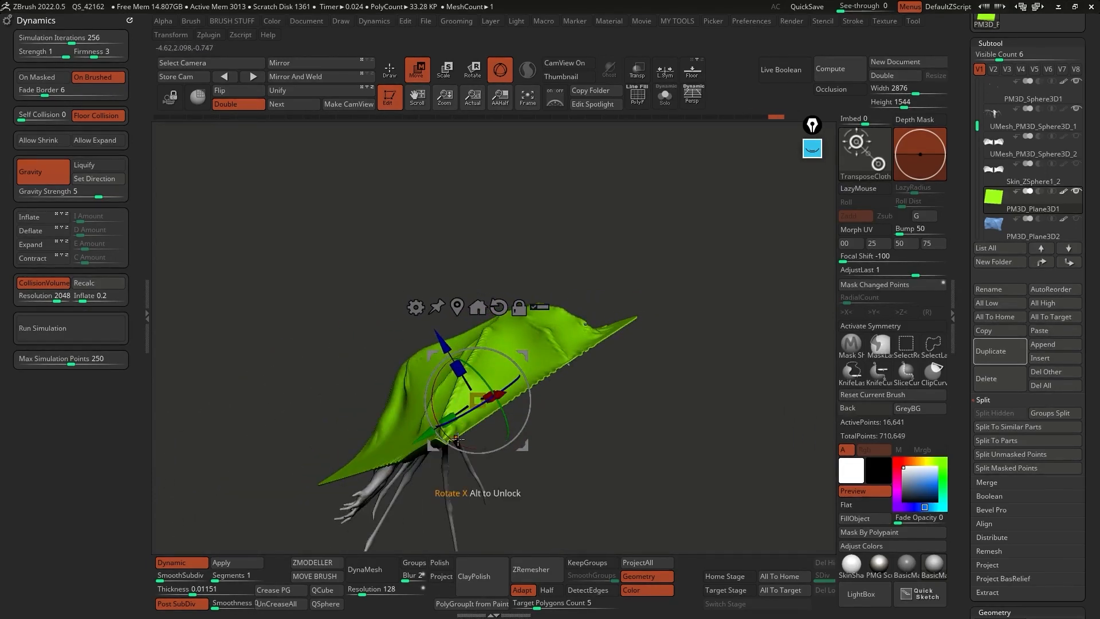
left_click_drag(457, 439, 462, 441)
left_click_drag(440, 339, 445, 346)
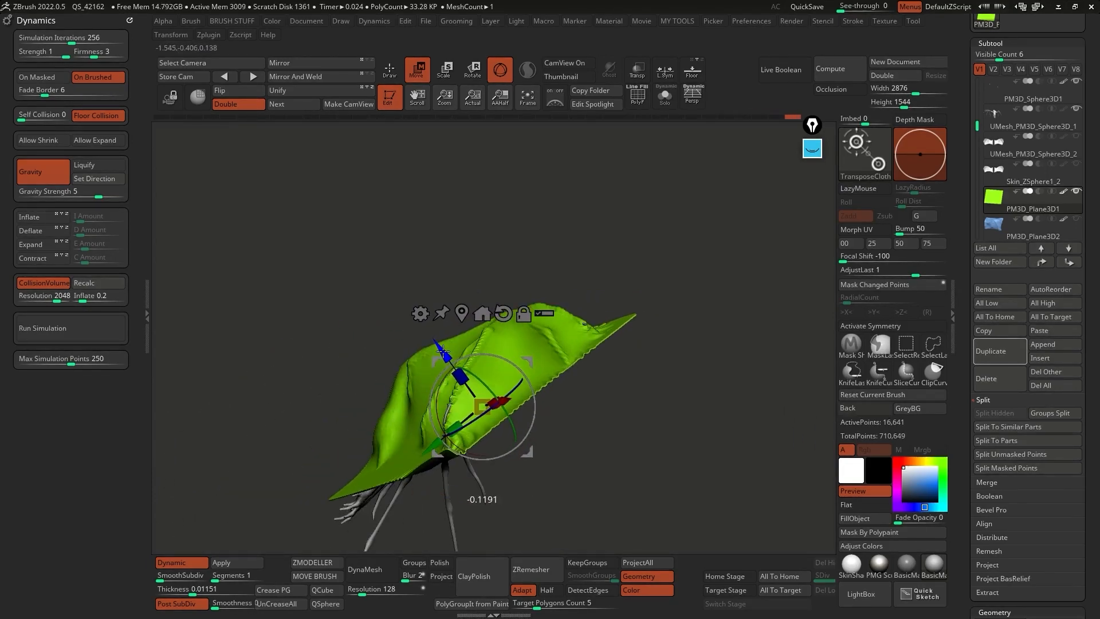
left_click(500, 312)
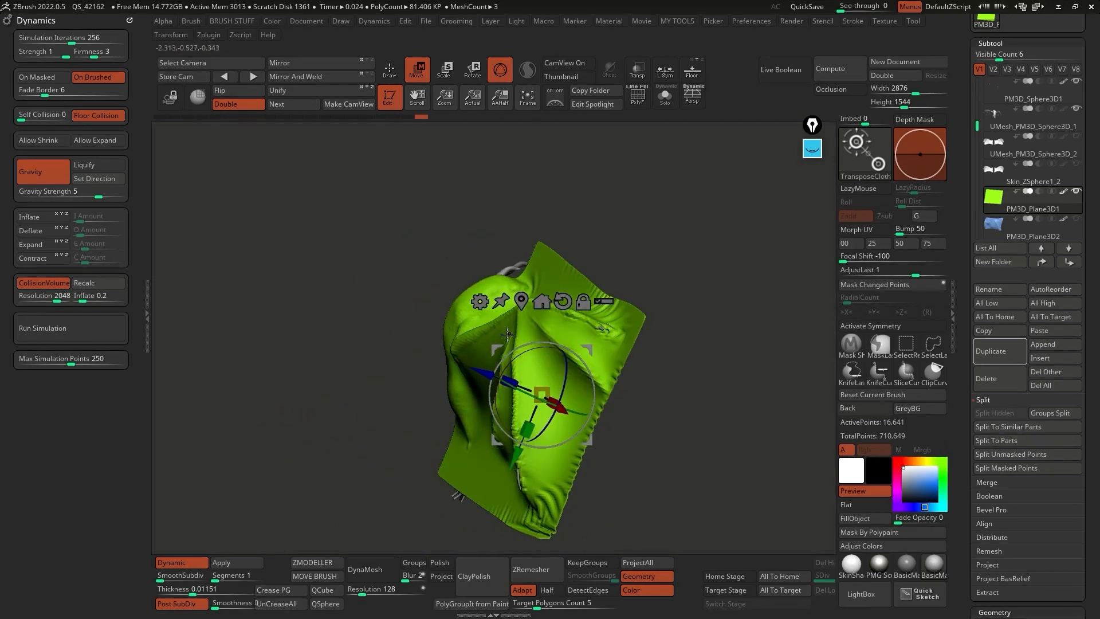
Run the gravity simulation on the draped green plane to settle it over the wing, and inspect the result
key("q")
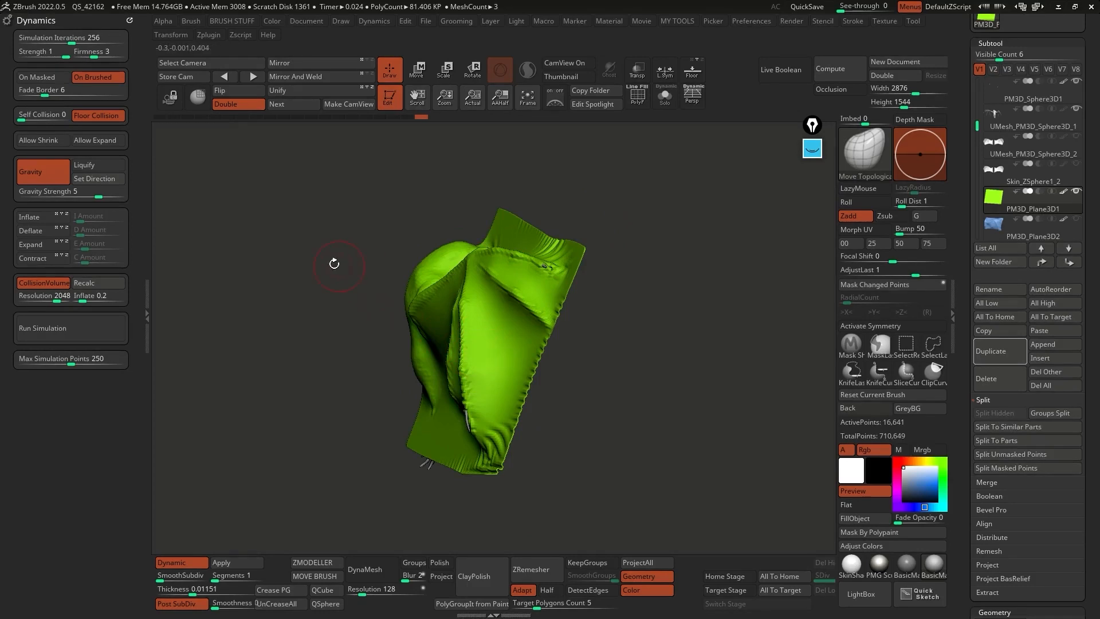
key("w")
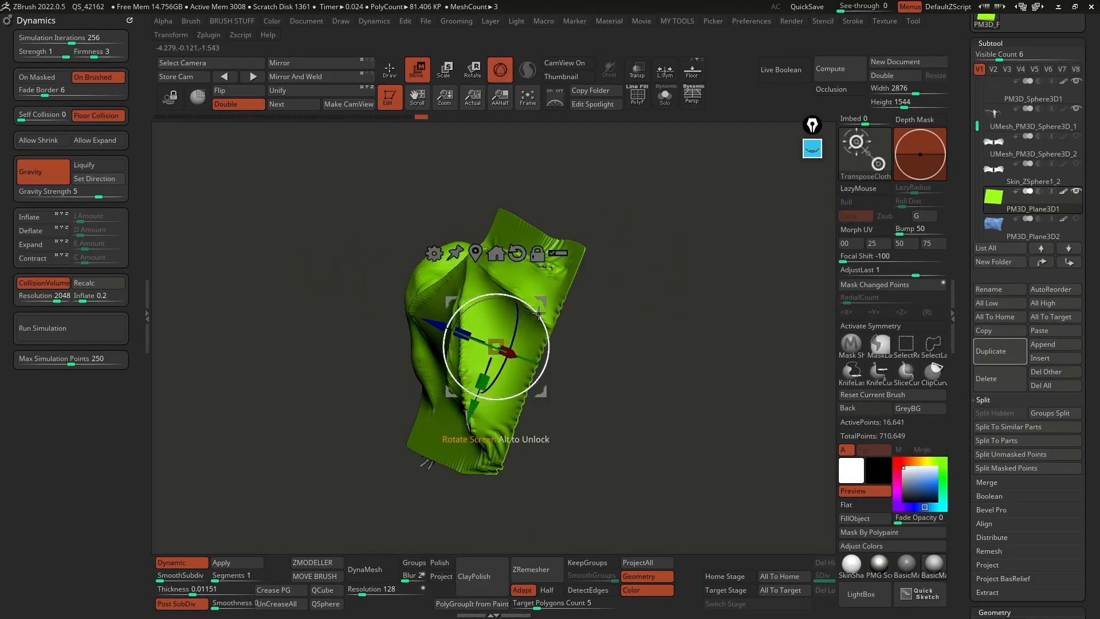
key("q")
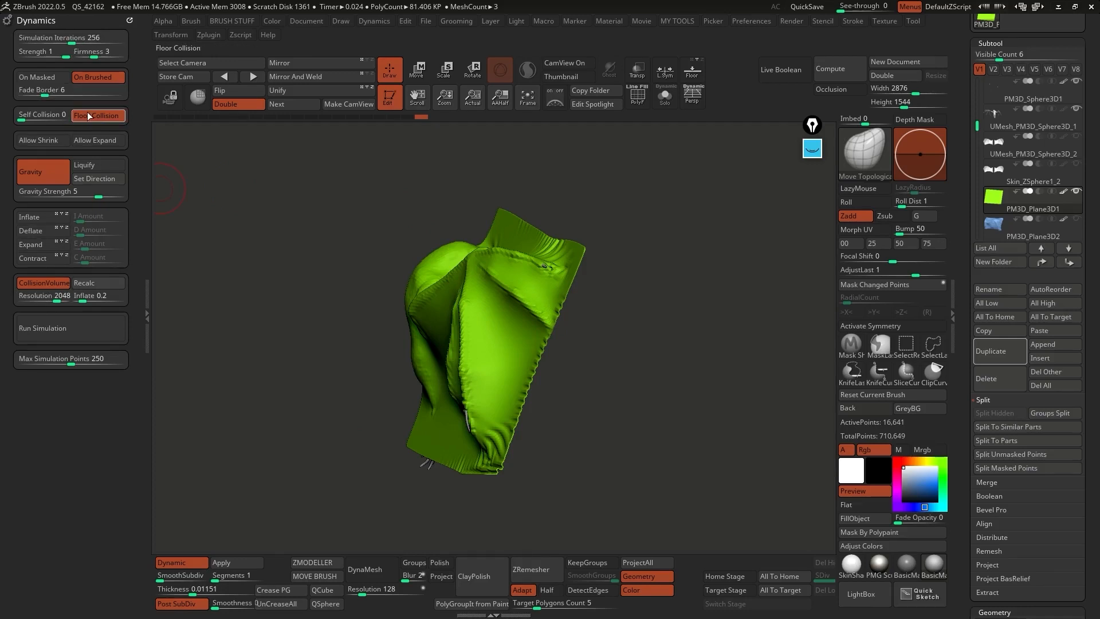
left_click(72, 328)
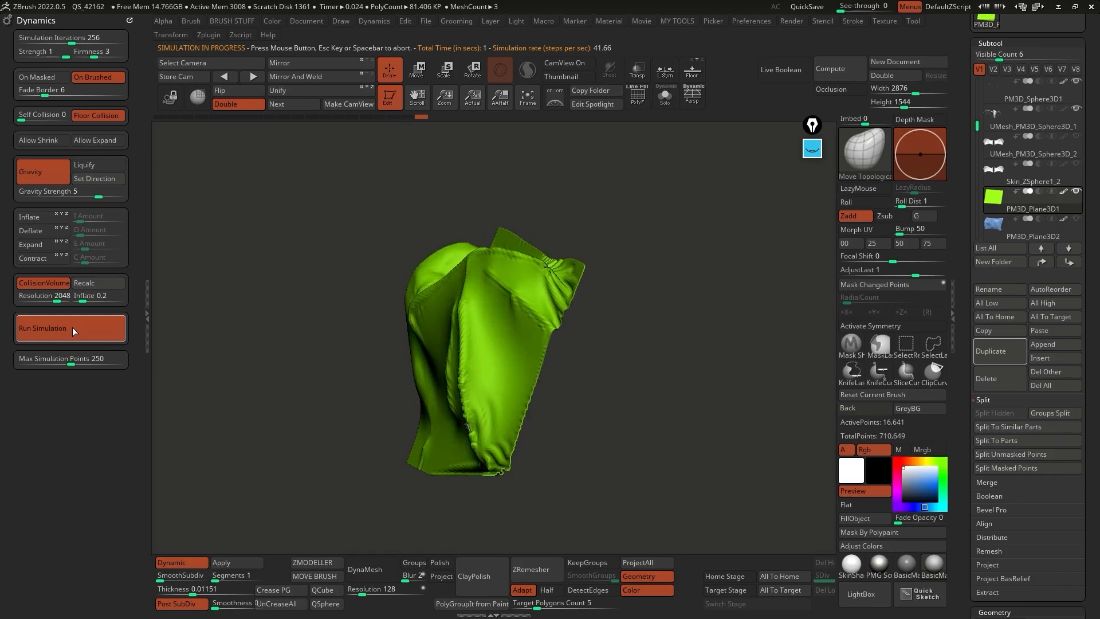
left_click(73, 328)
left_click_drag(312, 268, 426, 284)
mouse_move(624, 324)
right_mouse_down()
mouse_move(530, 336)
mouse_move(641, 325)
mouse_move(635, 317)
right_mouse_up()
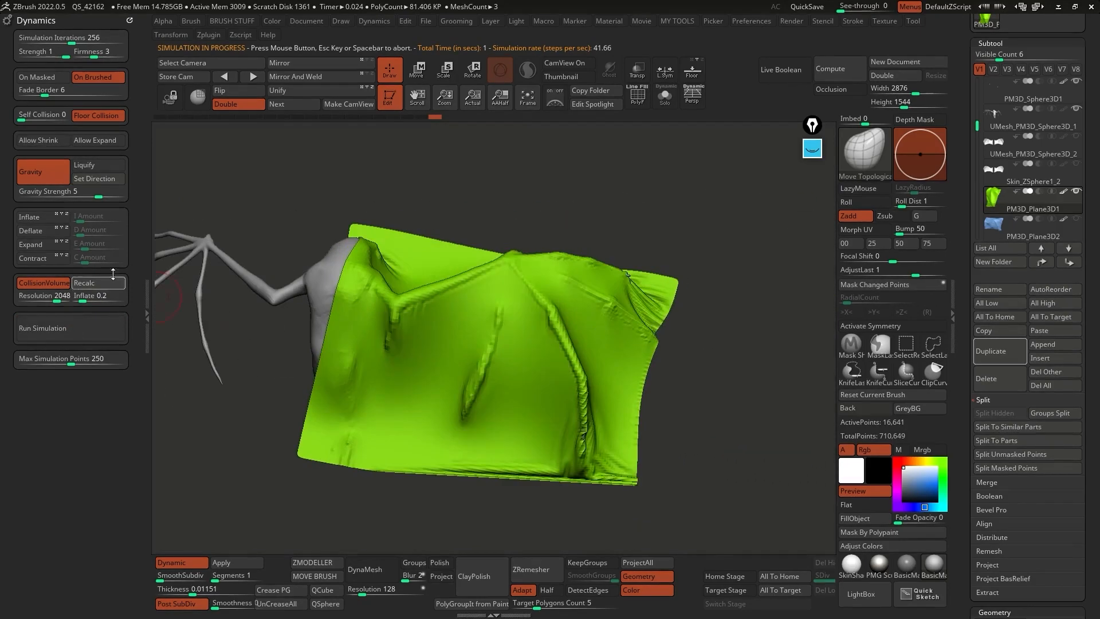
key("w")
mouse_move(641, 314)
right_mouse_down()
mouse_move(536, 322)
mouse_move(646, 312)
right_mouse_up()
key("q")
right_click_drag(678, 259, 361, 292, "alt")
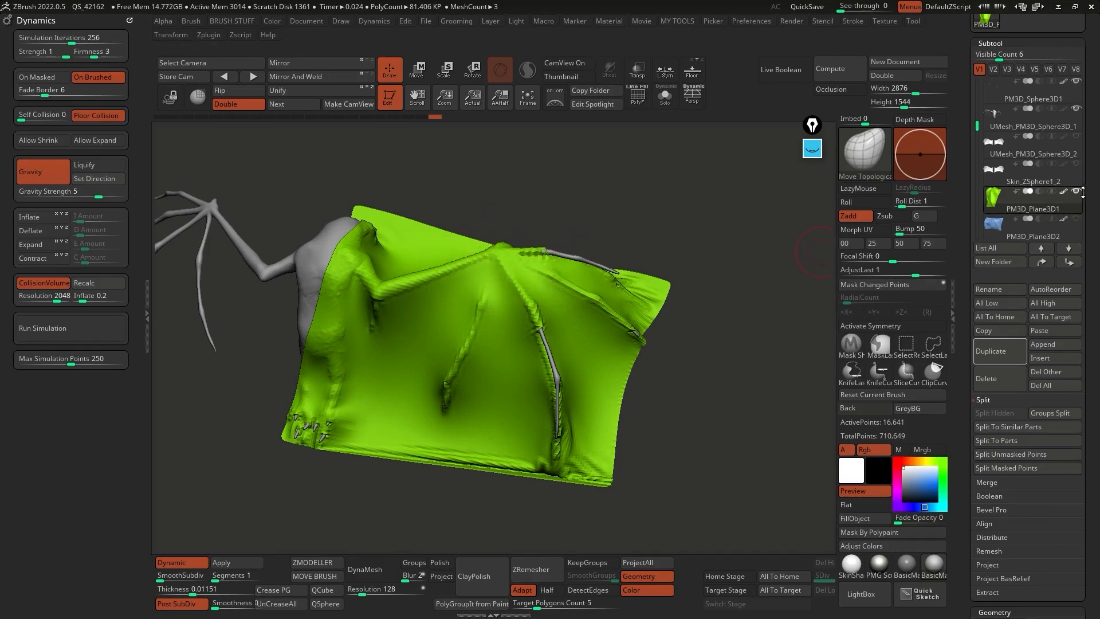
Select the blue draped duplicate and turn off its Dynamic subdivision
left_click(1051, 236)
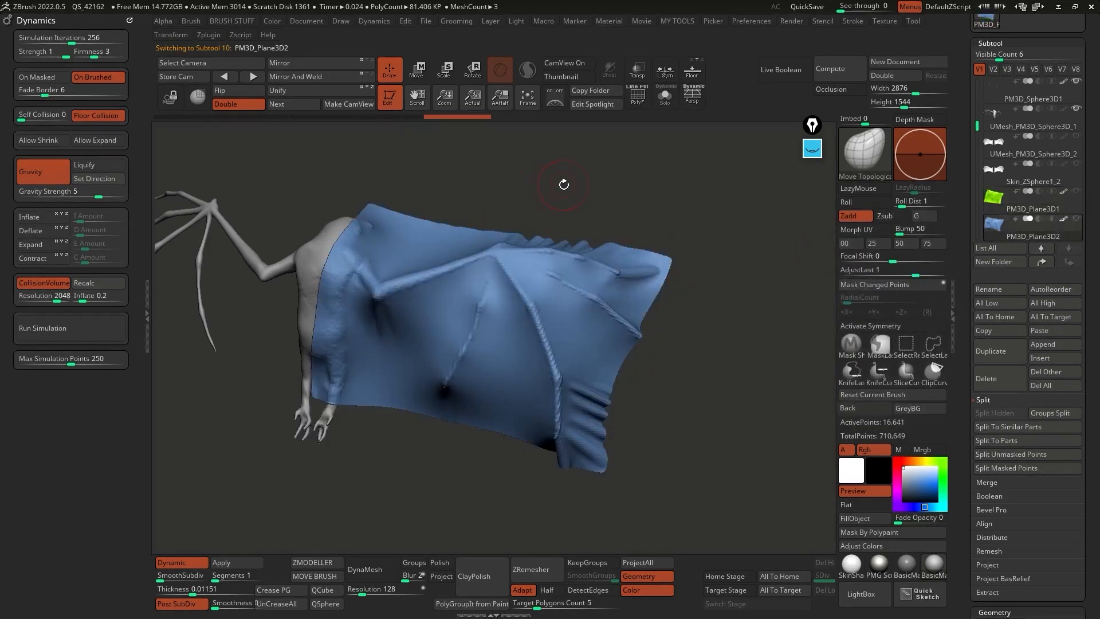
left_click_drag(637, 212, 638, 196, "shift")
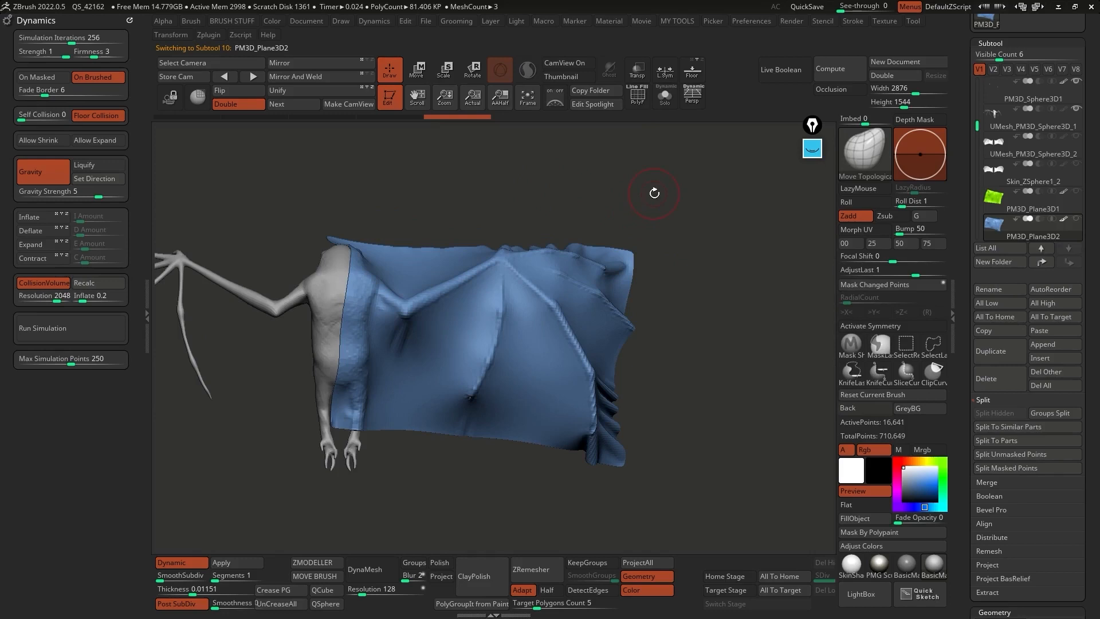
left_click_drag(695, 230, 685, 216, "alt")
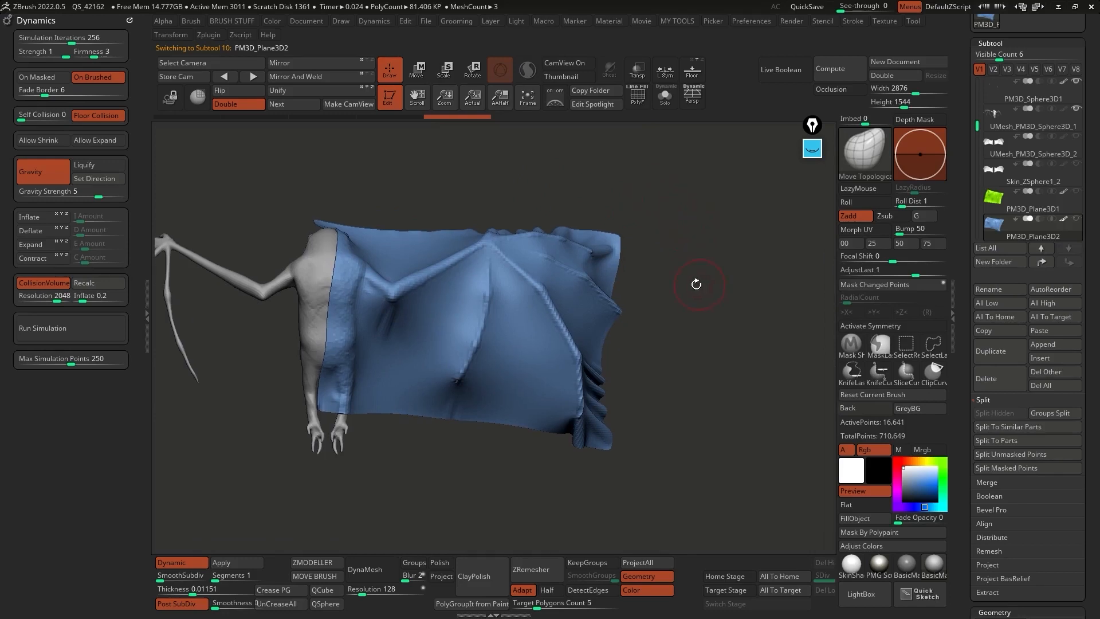
left_click(174, 562)
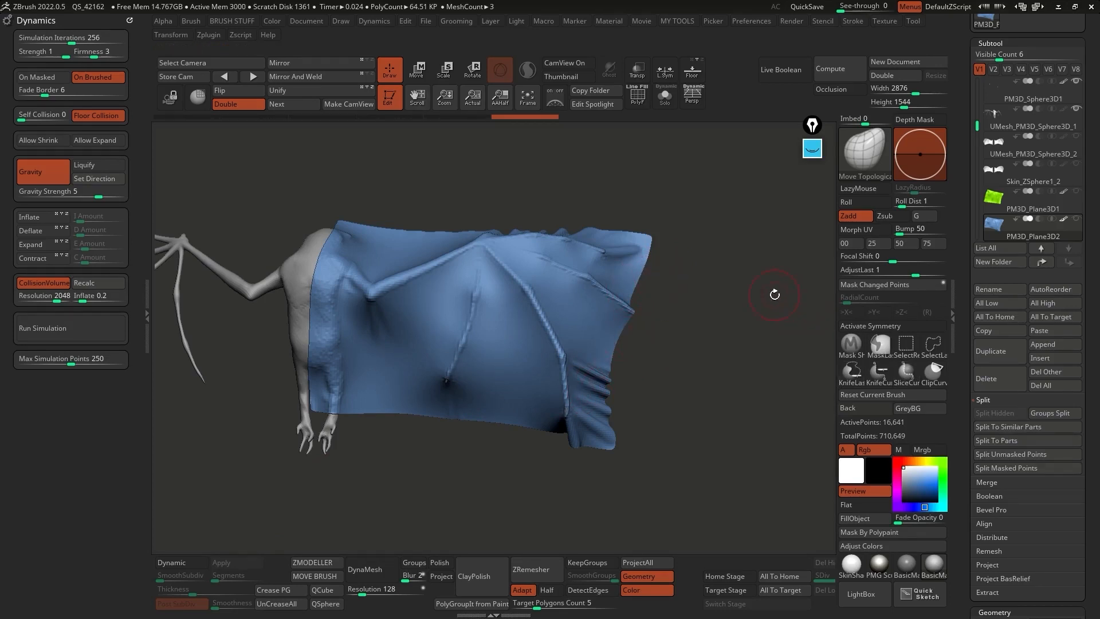
Choose the SliceCurve brush for cutting the membrane into polygroups
key("ctrl+shift")
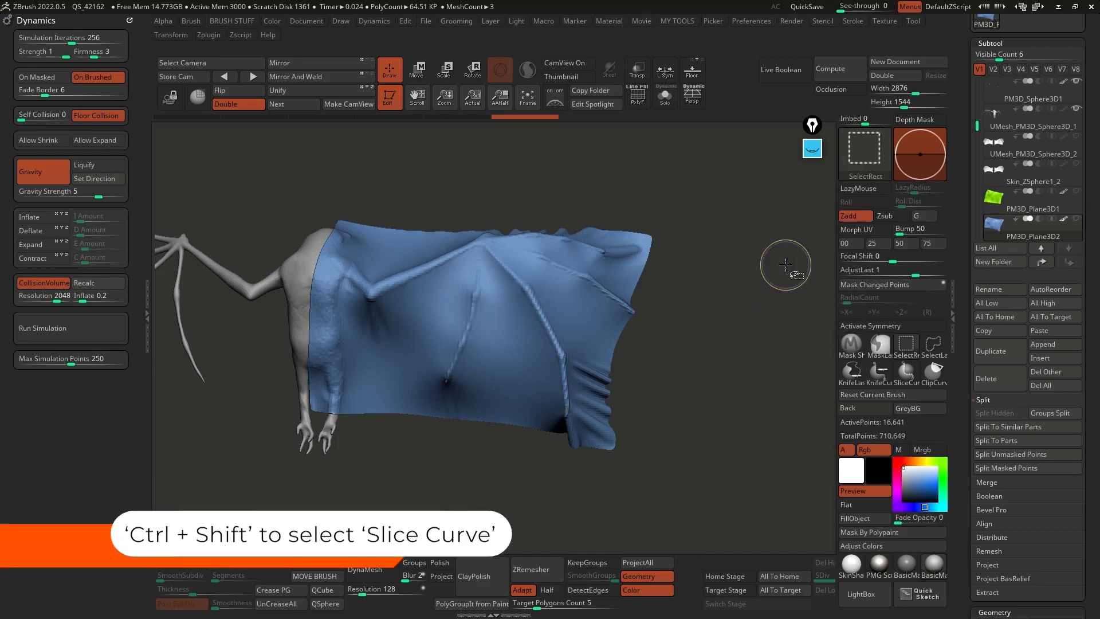
left_click(871, 160, "ctrl+shift")
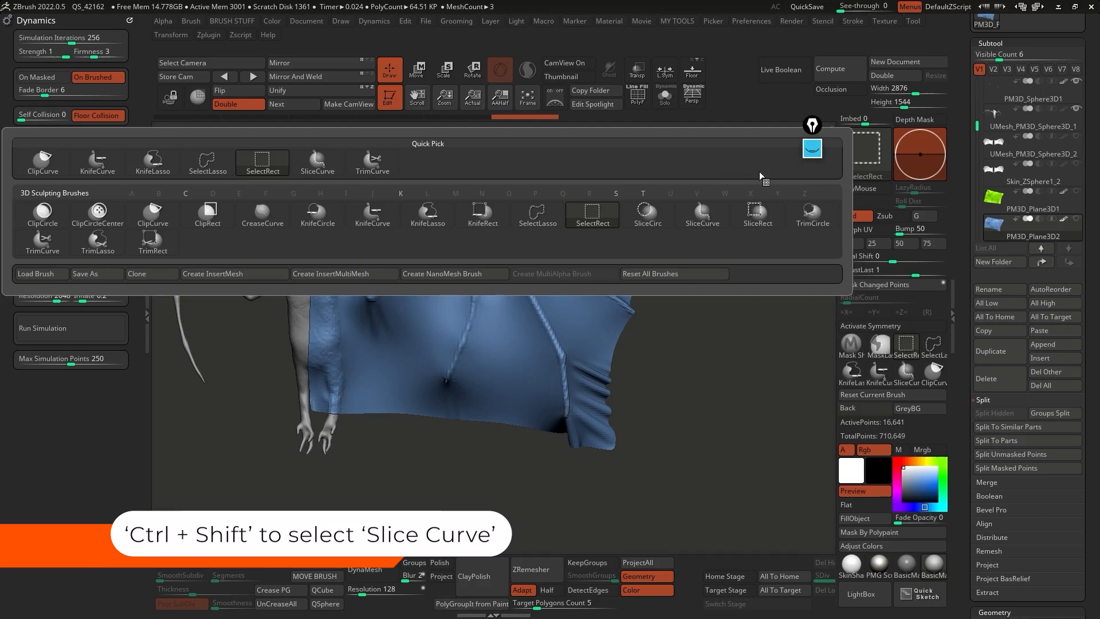
left_click(704, 216, "ctrl+shift")
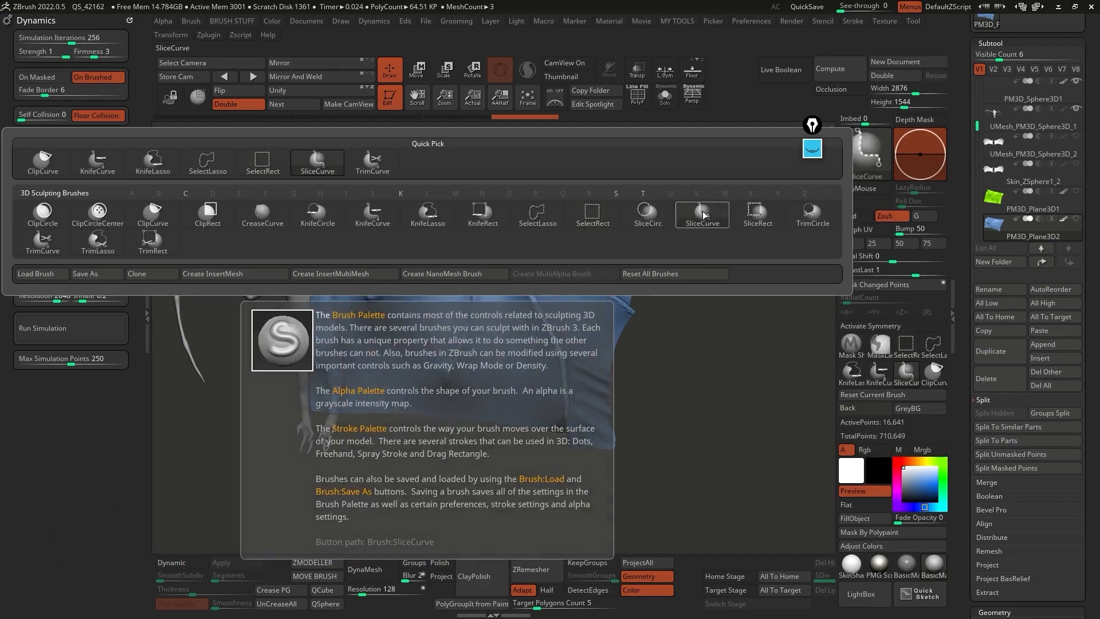
mouse_move(661, 355)
left_mouse_down()
mouse_move(679, 351)
mouse_move(658, 348)
left_mouse_up()
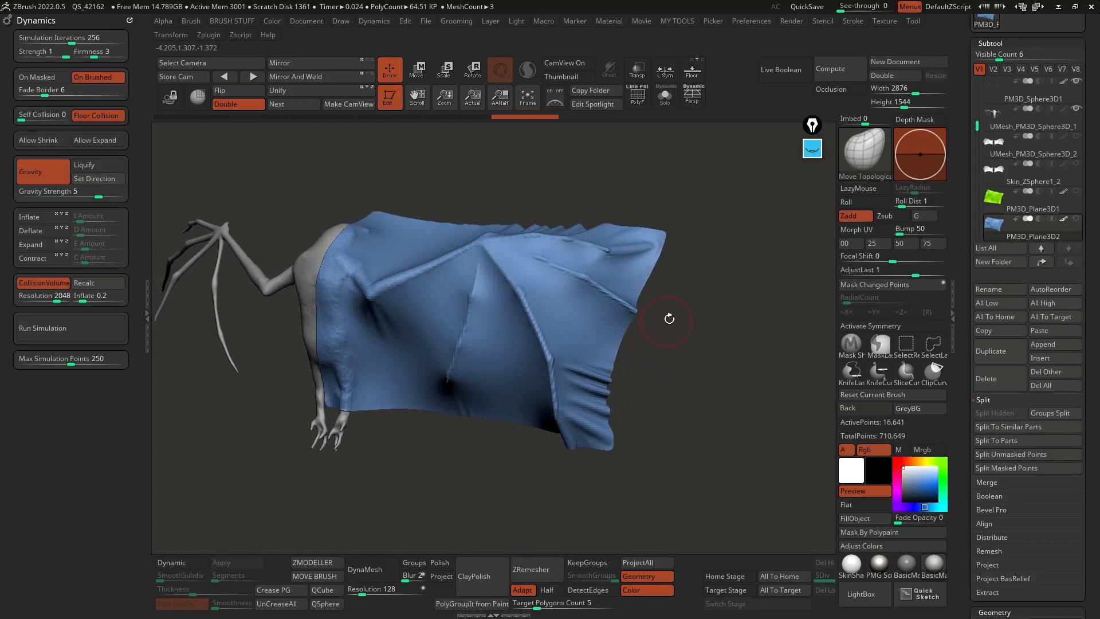
Try a straight diagonal slice across the blue membrane's outer lower corner, and undo it
left_click_drag(686, 268, 418, 549, "ctrl+shift")
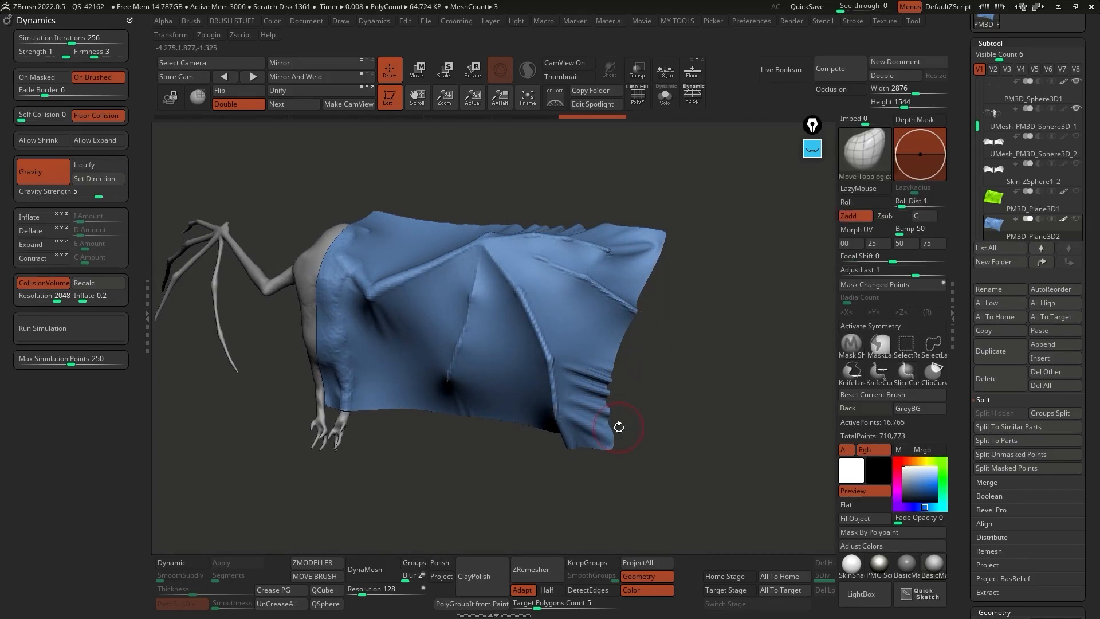
key("ctrl")
key("ctrl+z")
key("ctrl+z")
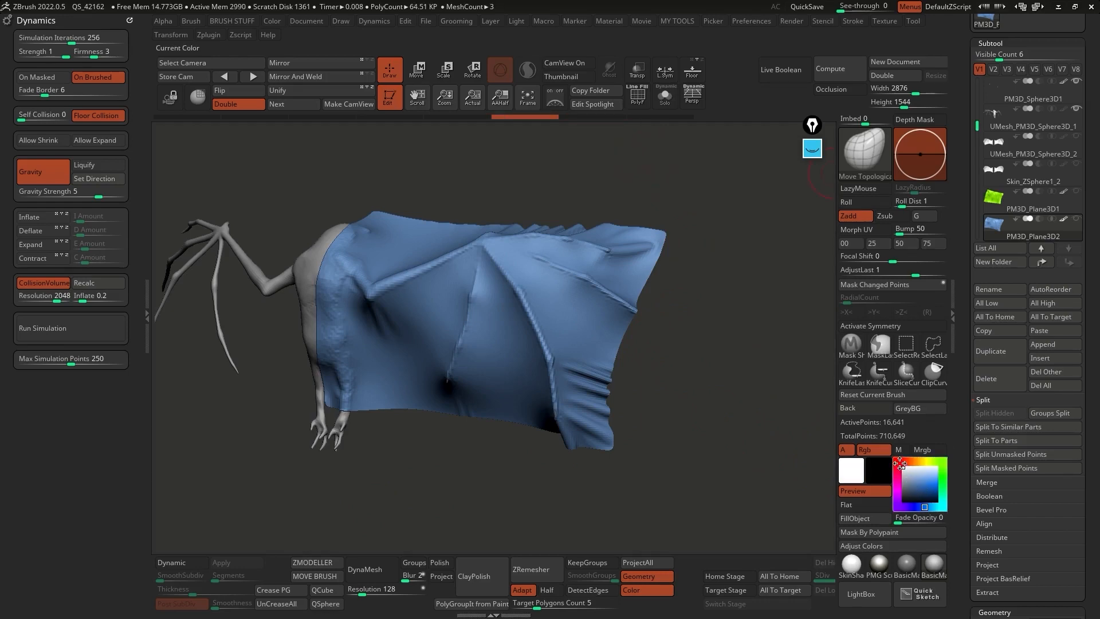
Fill the draped membrane with white and display it with PolyFrame and a SkinShade material
left_click(862, 519)
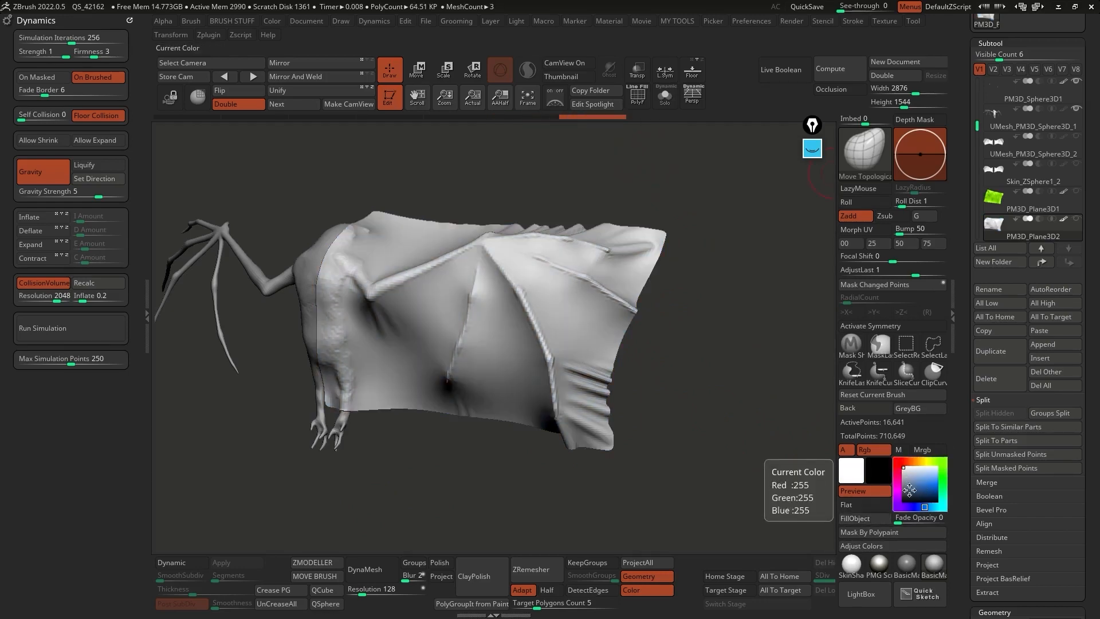
left_click(638, 96)
left_click_drag(674, 321, 796, 497)
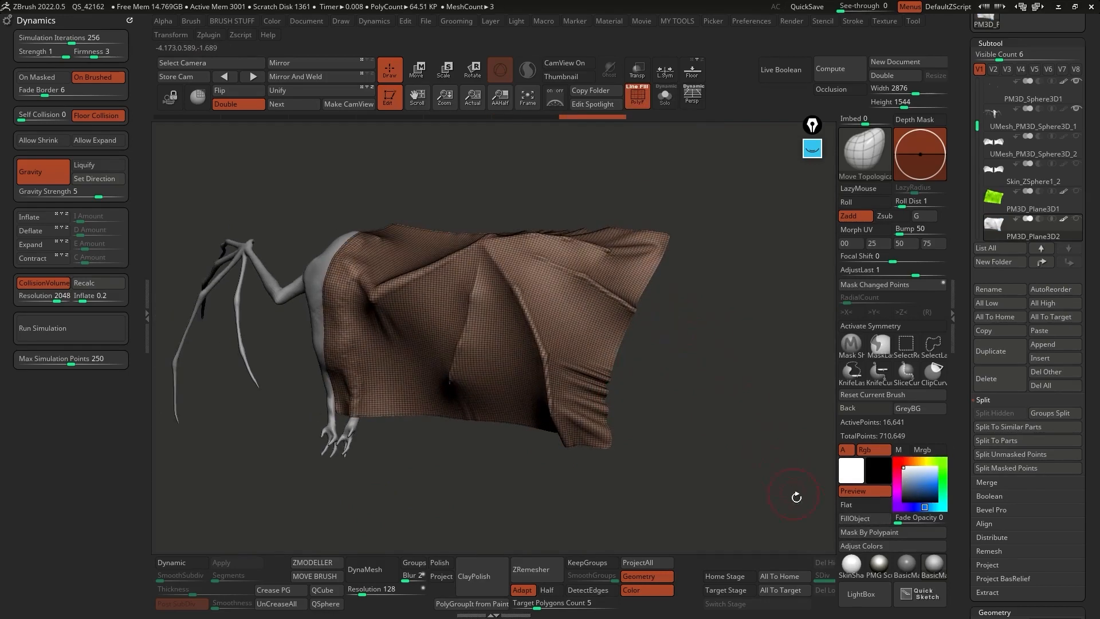
left_click(854, 566)
left_click_drag(712, 368, 684, 327, "alt")
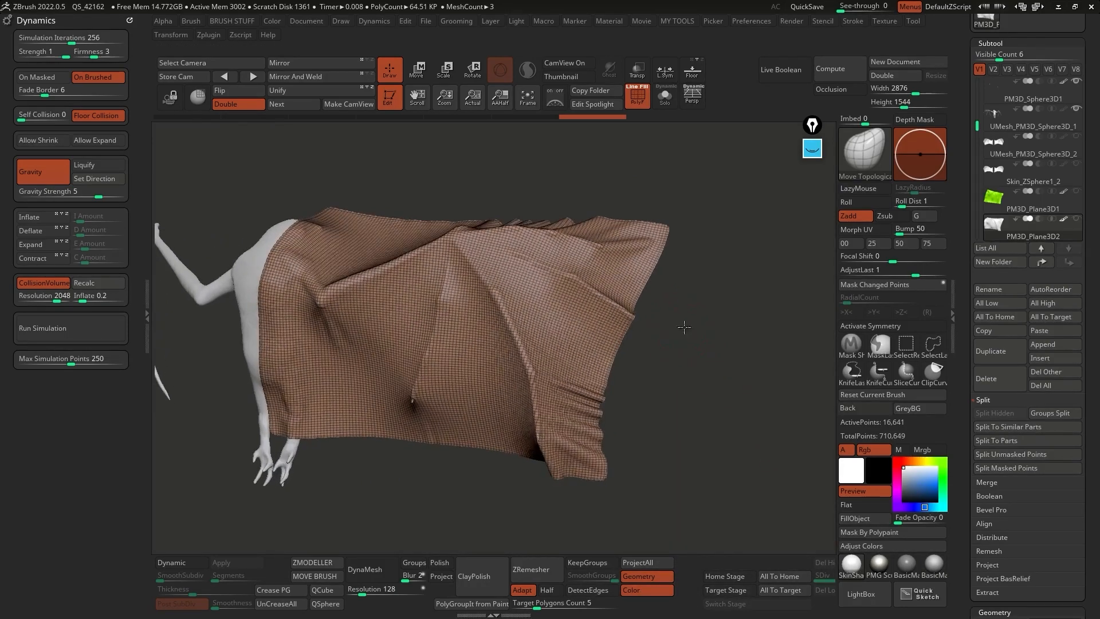
Test a straight diagonal slice from the outer fingertip to the membrane's lower edge, and undo it
key("ctrl+shift")
mouse_move(703, 262)
left_mouse_down("ctrl+shift")
mouse_move(470, 424)
mouse_move(381, 516)
left_mouse_up("ctrl+shift")
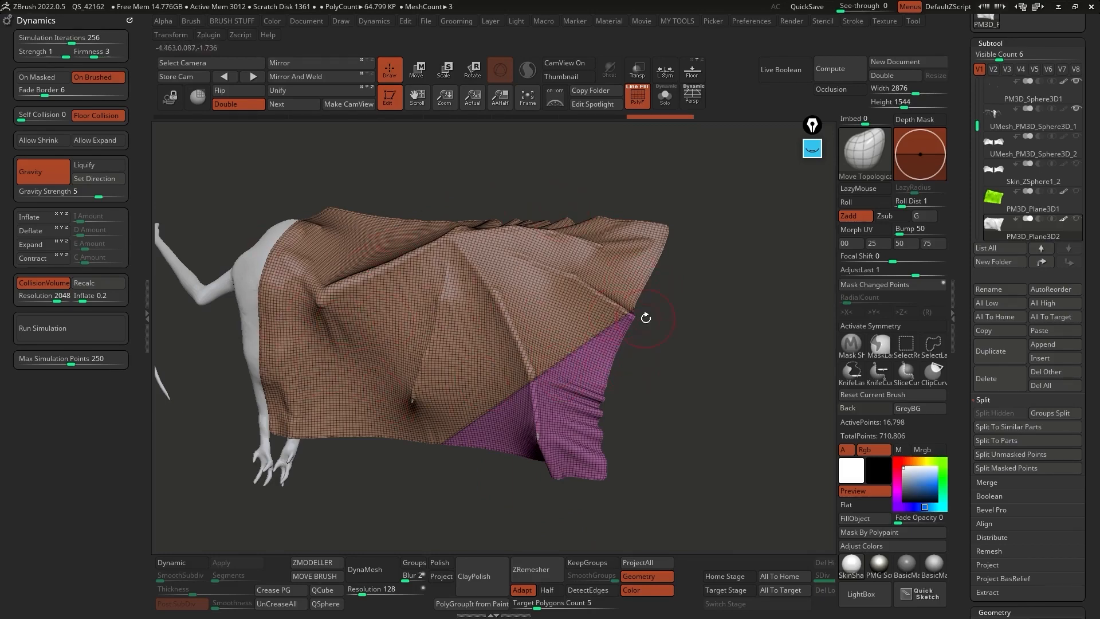
key("ctrl+z")
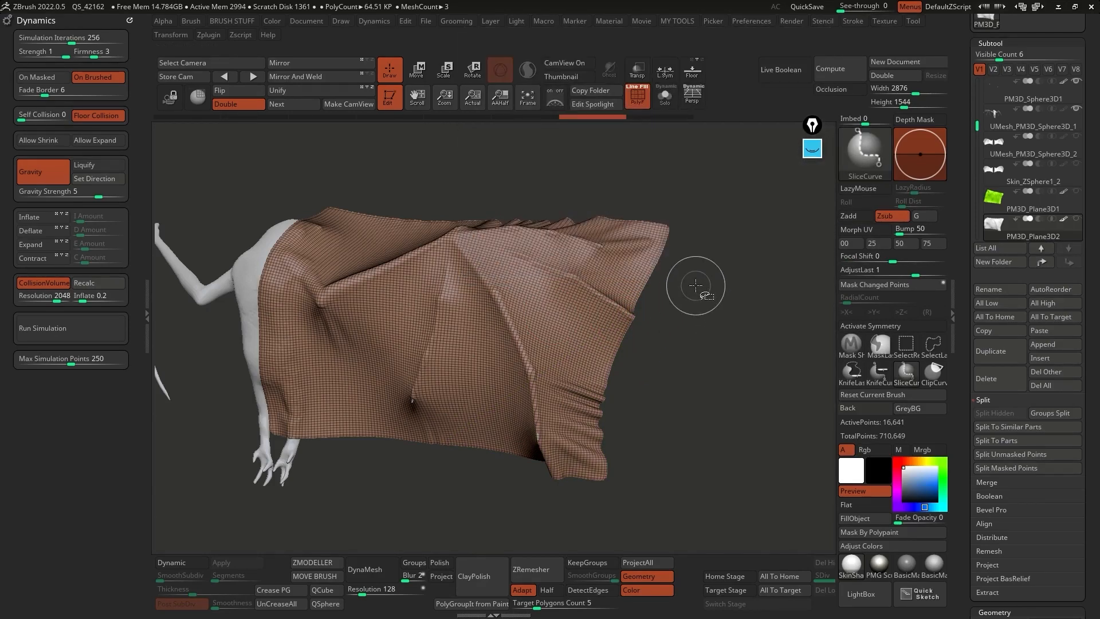
Slice curved polygroups along the membrane's outer edge, one between the outer fingertips and one at the upper corner
left_click_drag(706, 279, 577, 347)
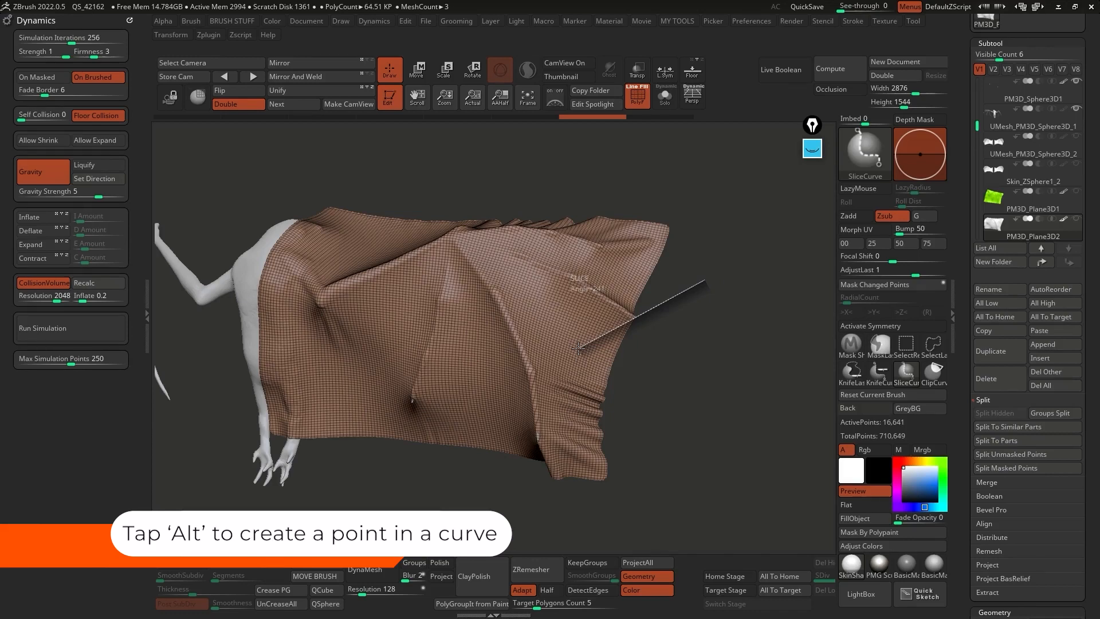
key("alt")
left_click_drag(578, 348, 526, 471)
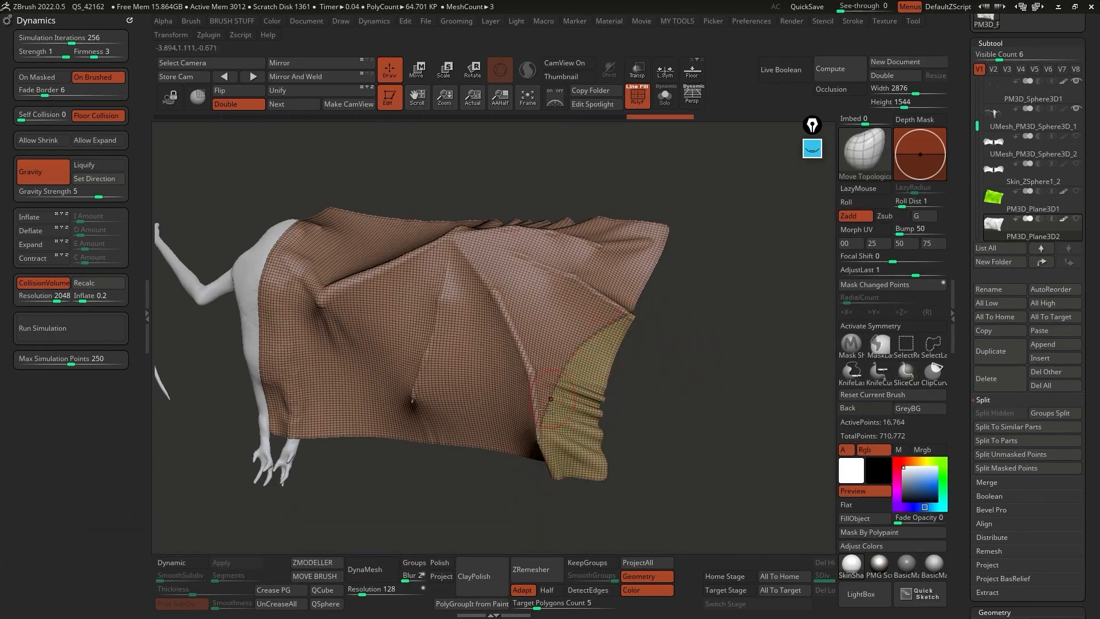
left_click_drag(663, 295, 660, 313)
left_click_drag(580, 180, 648, 337, "ctrl+shift")
key("alt")
mouse_move(513, 319)
right_mouse_down("alt")
mouse_move(573, 239)
mouse_move(577, 209)
right_mouse_up("alt")
Slice an arched polygroup along the membrane's lower edge, from the outer finger through the middle fingertip to the leg
mouse_move(695, 413)
left_mouse_down("ctrl+shift")
mouse_move(559, 326)
mouse_move(329, 363)
left_mouse_up("ctrl+shift")
key("alt")
mouse_move(567, 270)
right_mouse_down()
mouse_move(636, 289)
mouse_move(624, 267)
right_mouse_up()
right_click_drag(492, 184, 474, 242)
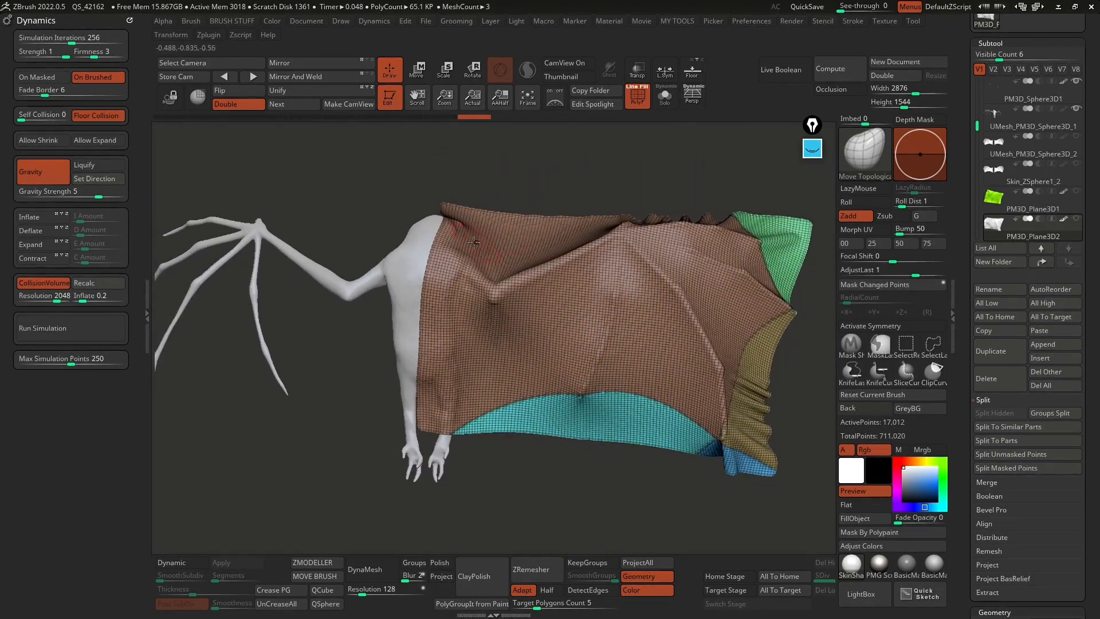
Slice the membrane along the side of the body to separate the strip covering the torso and leg
mouse_move(479, 184)
left_mouse_down("ctrl+shift")
mouse_move(432, 282)
mouse_move(438, 320)
left_mouse_up("ctrl+shift")
left_click_drag(444, 361, 454, 467, "ctrl+shift")
right_click_drag(453, 467, 401, 459)
Slice the membrane along the arm from shoulder to elbow to wrist, with a sharp point at the elbow, separating the excess above
mouse_move(346, 228)
left_mouse_down("ctrl+shift")
mouse_move(419, 305)
mouse_move(459, 321)
mouse_move(450, 314)
left_mouse_up("ctrl+shift")
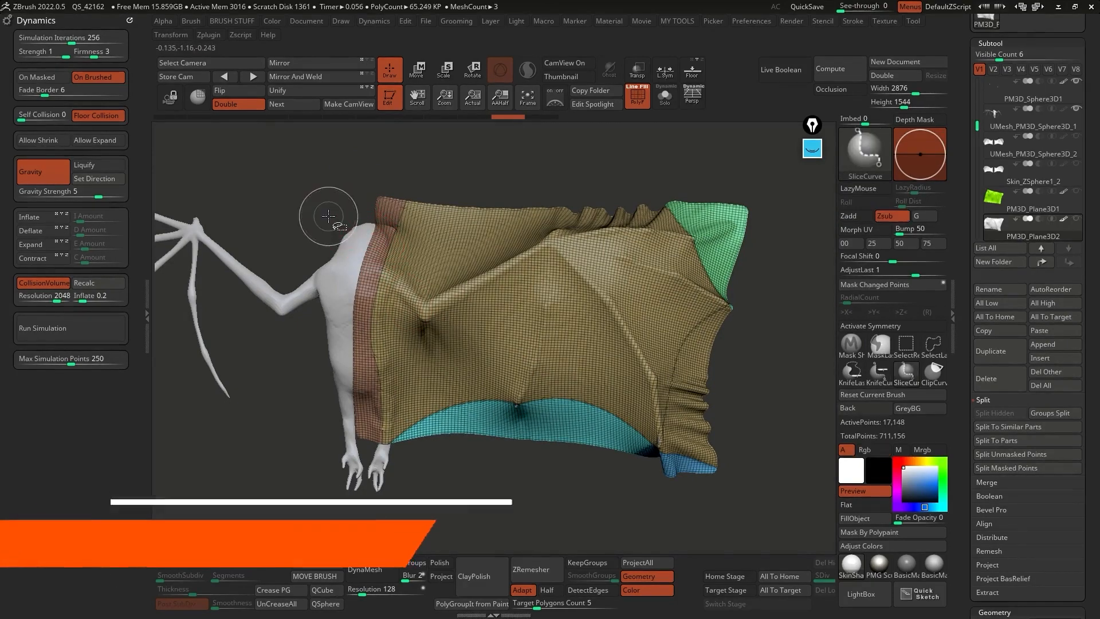
key("ctrl+shift")
left_click_drag(333, 216, 423, 314, "ctrl+shift")
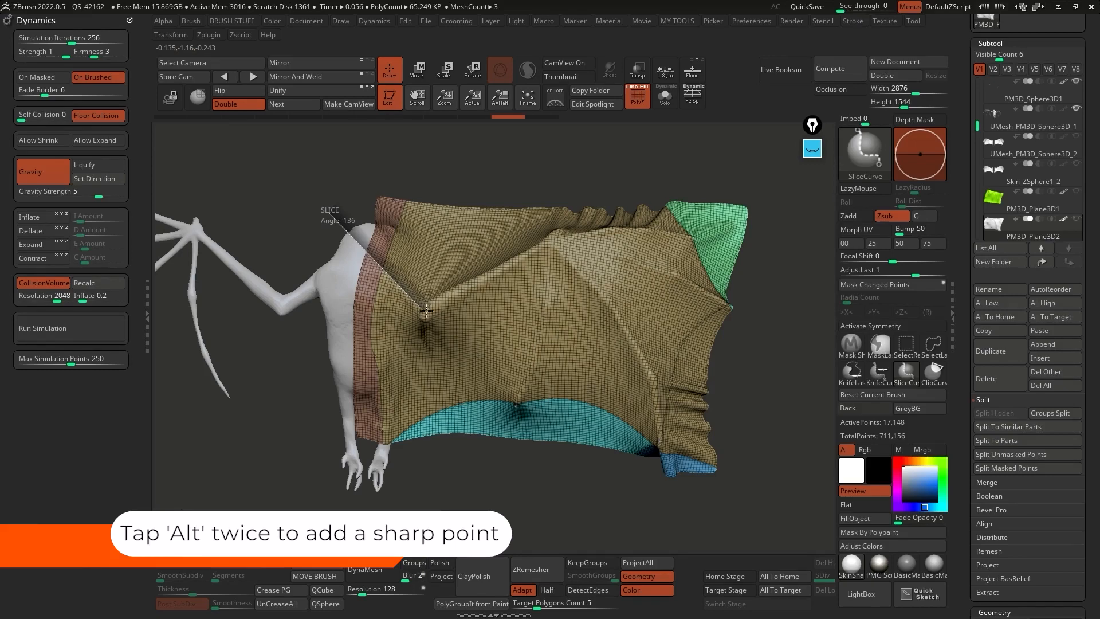
key("alt")
key("alt")
left_click_drag(435, 310, 444, 286, "ctrl+shift")
mouse_move(441, 326)
left_mouse_down("ctrl+shift")
mouse_move(628, 192)
mouse_move(557, 236)
mouse_move(561, 187)
left_mouse_up("ctrl+shift")
key("alt")
key("alt")
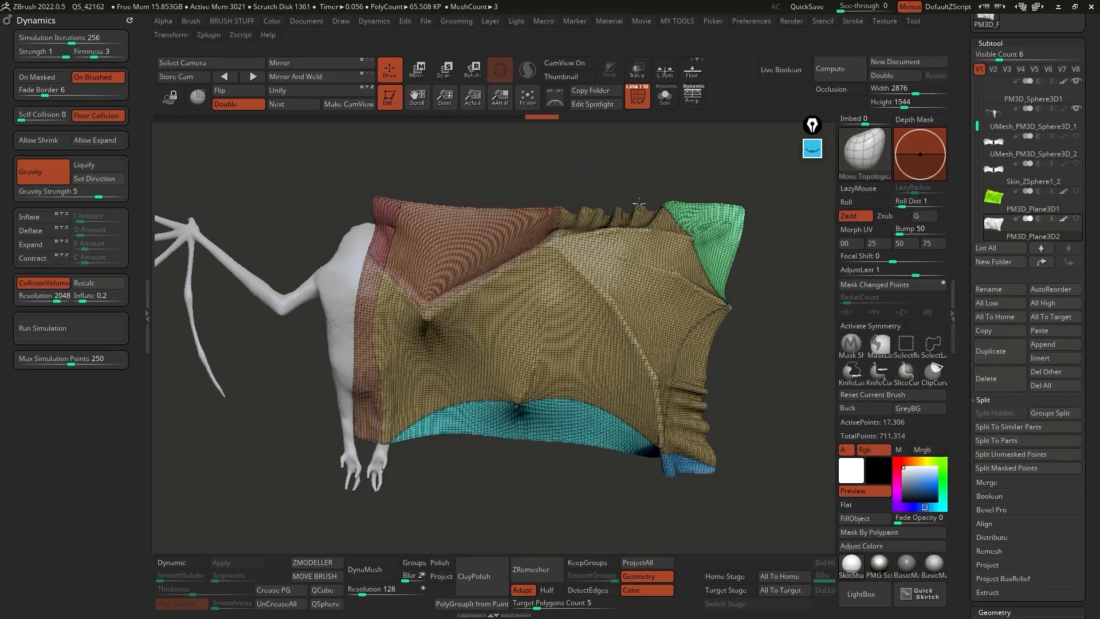
Slice the membrane along the uppermost finger, from the wrist past the outer fingertip, separating the wrinkled excess above
left_click_drag(633, 197, 612, 225)
left_click_drag(527, 248, 674, 213, "ctrl+shift")
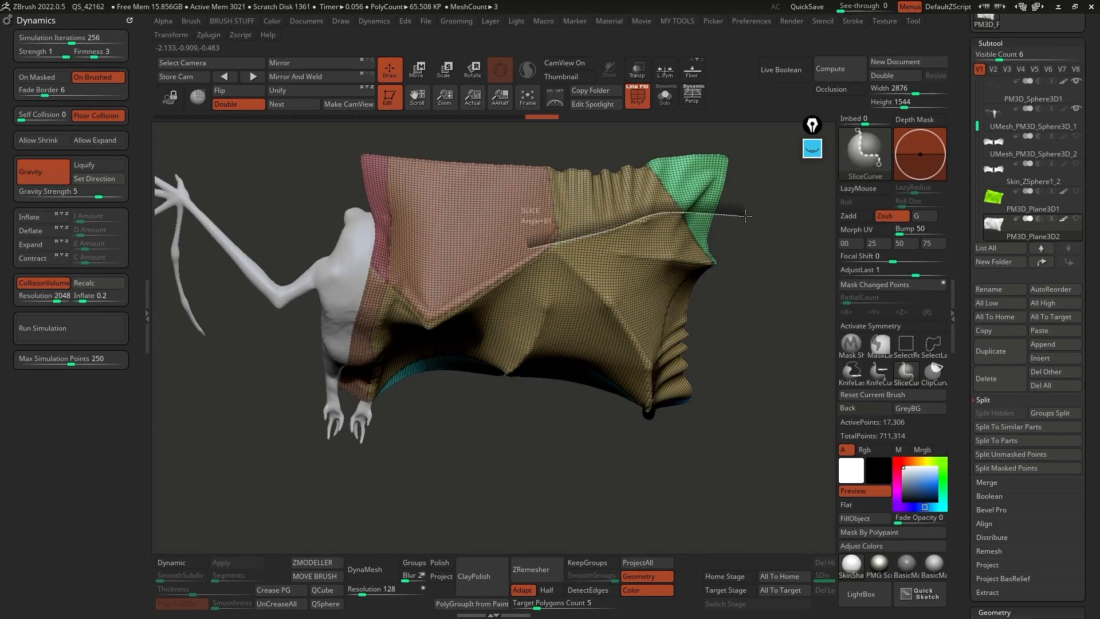
left_click_drag(746, 215, 744, 219, "ctrl+shift")
left_click_drag(758, 290, 748, 285)
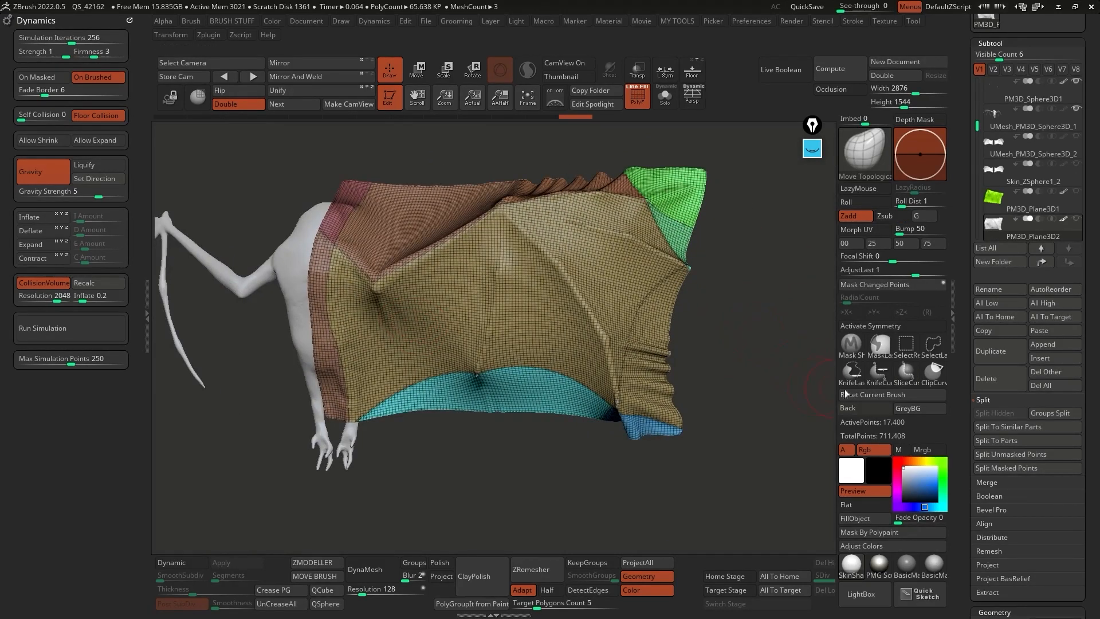
Isolate the wing-shaped membrane polygroup and delete the hidden excess pieces
left_click(905, 349)
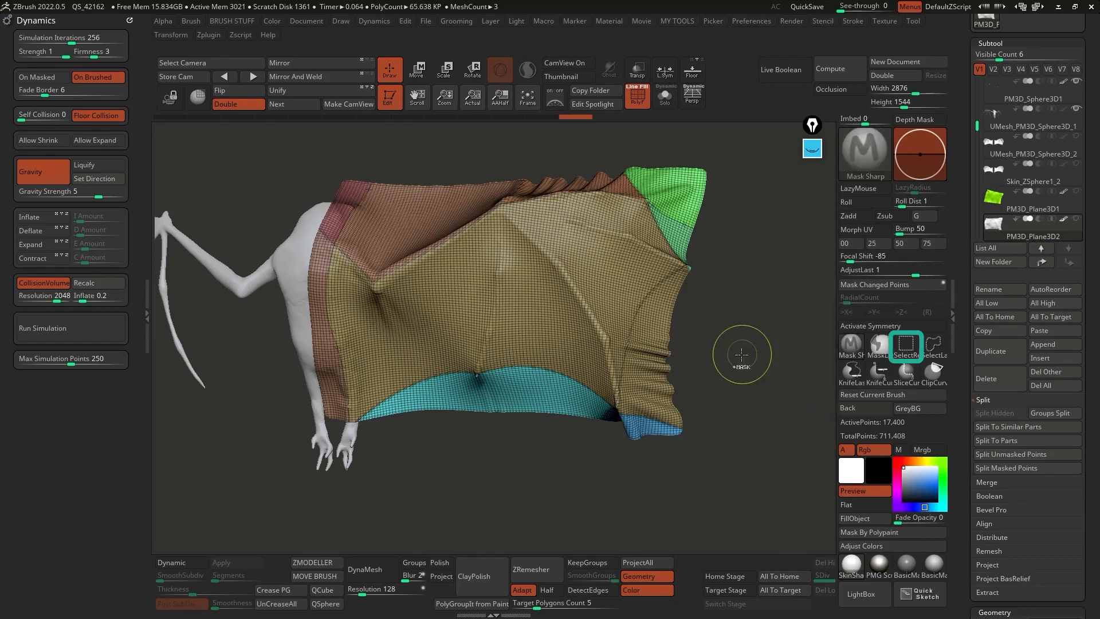
left_click(508, 298, "ctrl+shift")
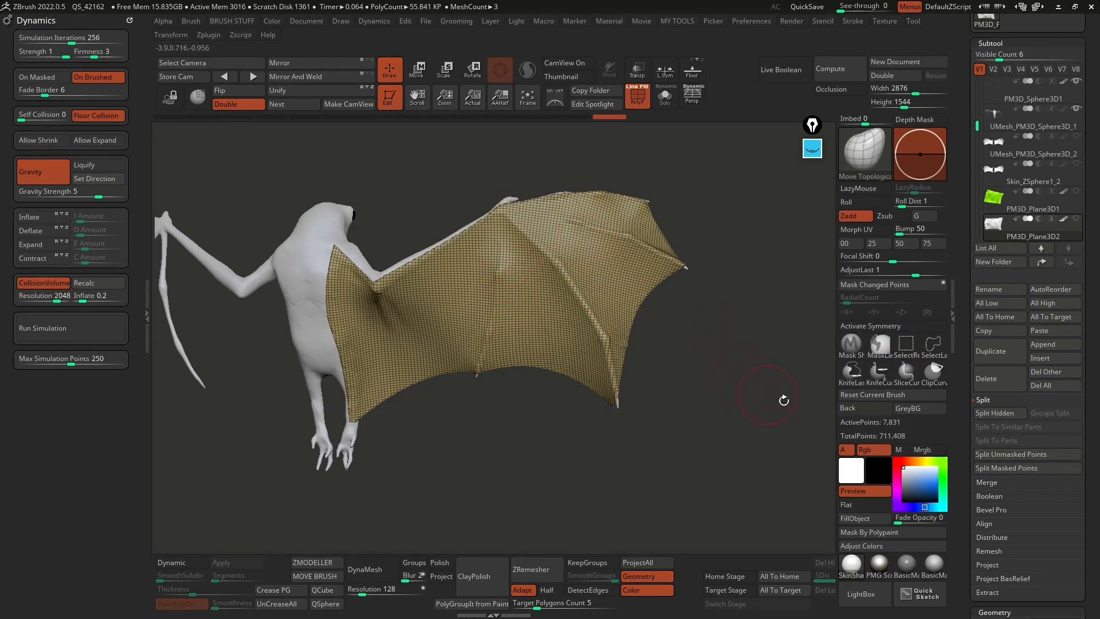
key("ctrl")
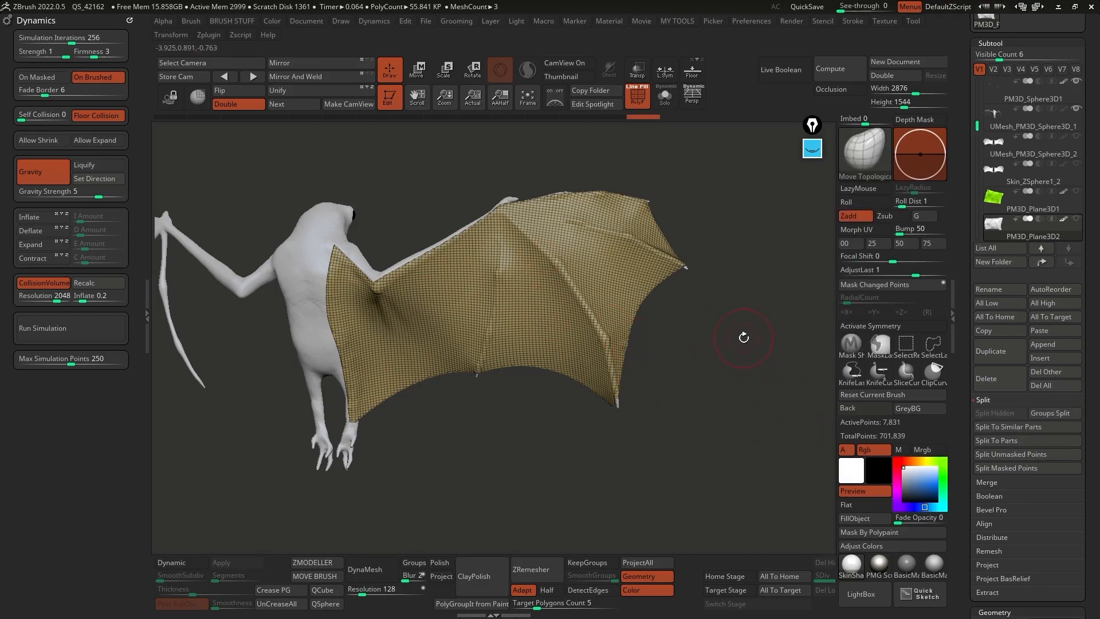
Reset and centre the transform gizmo on the membrane, and shift the membrane so it sits within the wing bones
left_click_drag(743, 338, 739, 327)
key("w")
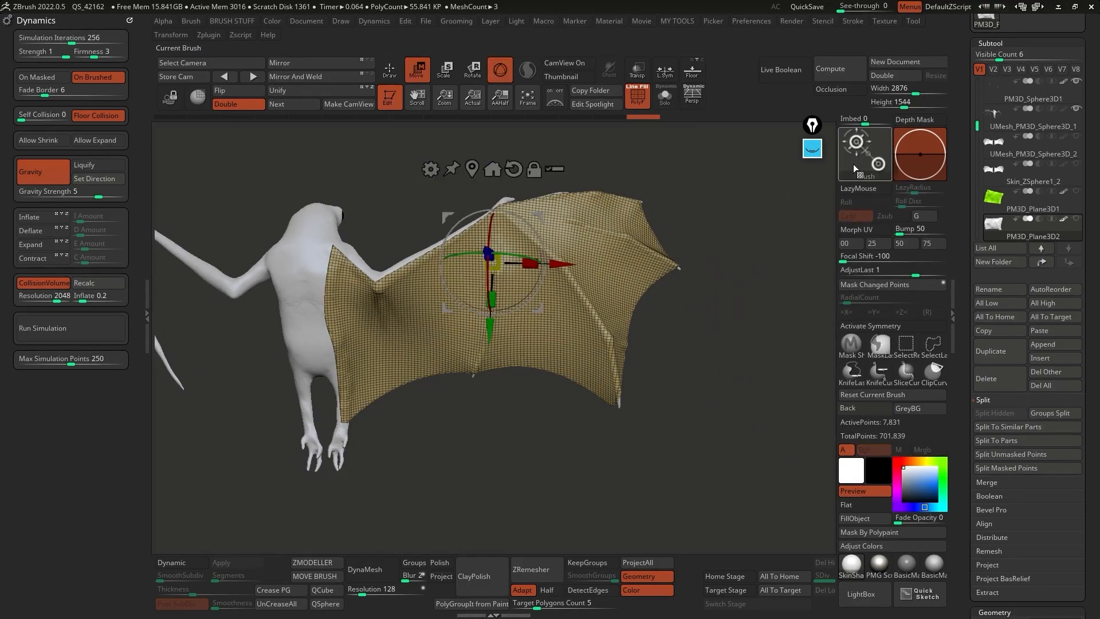
key("b")
left_click(482, 532)
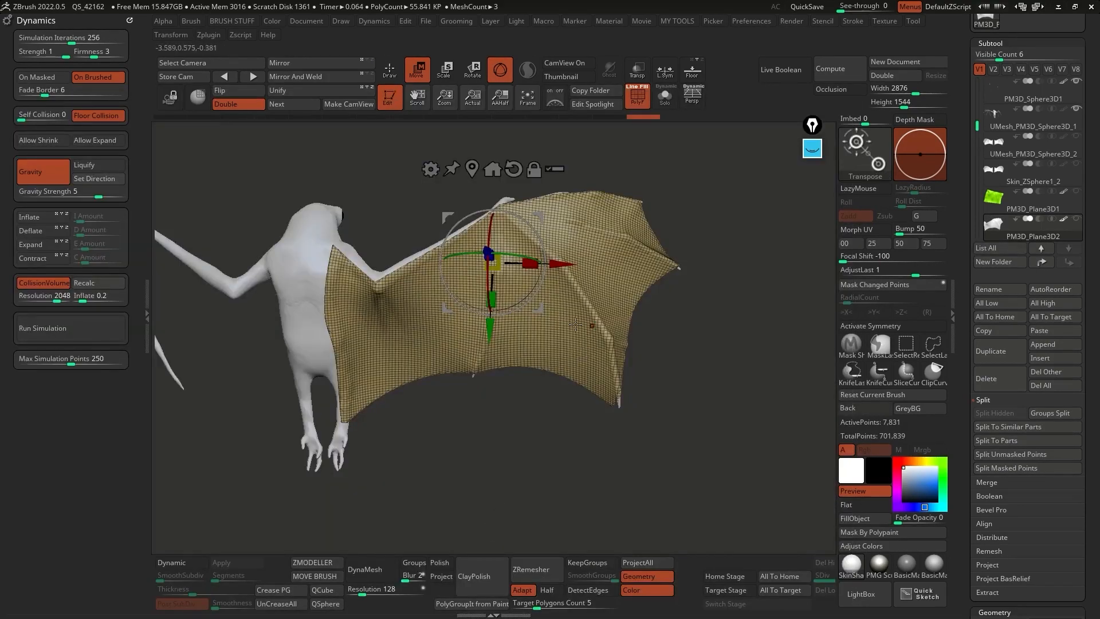
left_click_drag(593, 325, 552, 165)
left_click(543, 169, "alt")
left_click(503, 169)
left_click_drag(503, 169, 541, 169, "shift")
left_click_drag(678, 304, 681, 305)
right_click_drag(458, 287, 530, 281)
key("q")
right_click_drag(582, 227, 630, 220)
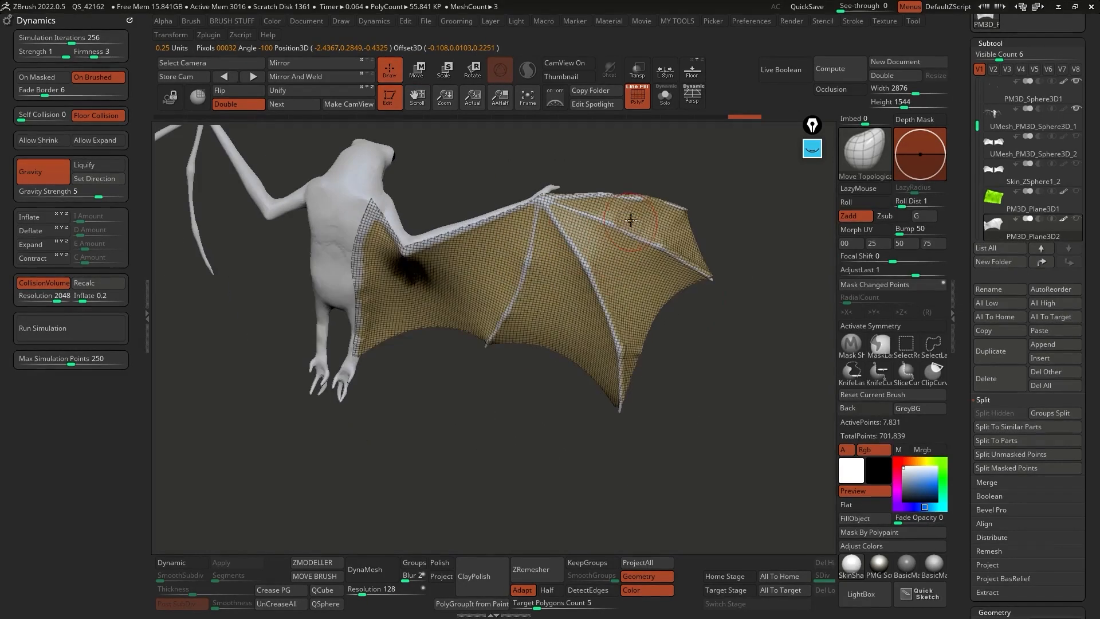
right_click_drag(429, 229, 485, 300)
mouse_move(295, 415)
right_mouse_down()
mouse_move(307, 411)
mouse_move(323, 438)
mouse_move(404, 441)
mouse_move(430, 392)
mouse_move(418, 405)
right_mouse_up()
left_click_drag(418, 405, 386, 407)
mouse_move(530, 395)
right_mouse_down()
mouse_move(475, 415)
mouse_move(489, 320)
mouse_move(441, 336)
mouse_move(453, 398)
mouse_move(533, 412)
mouse_move(517, 385)
right_mouse_up()
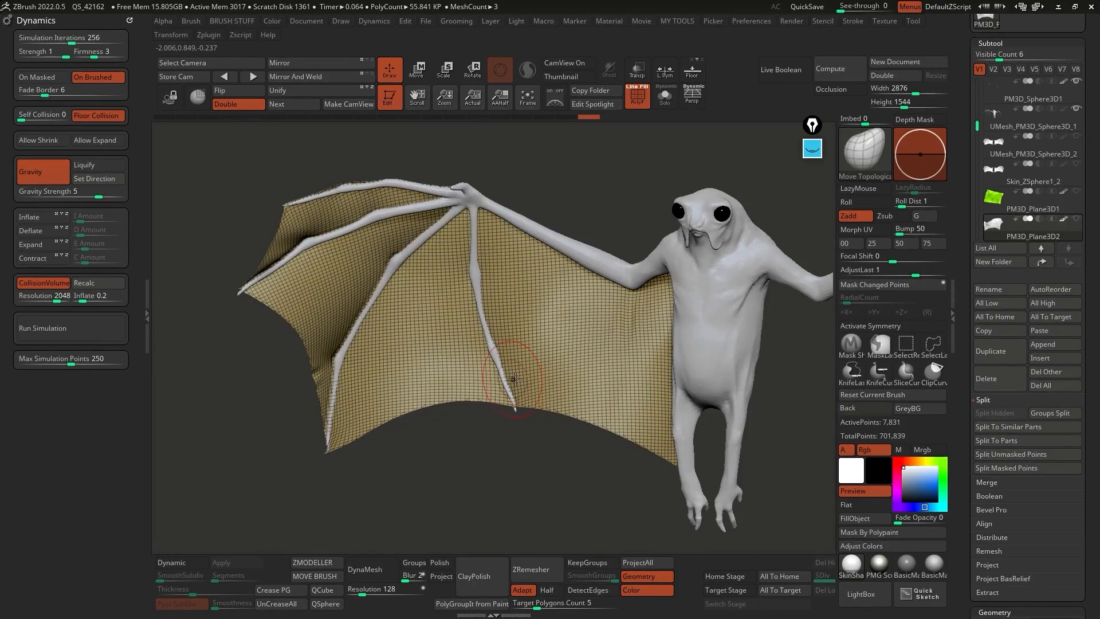
Try remeshing the membrane with ZRemesher as a single polygroup, inspect it in isolation, and undo the remesh
left_click(545, 577)
key("shift+f")
key("shift+f")
key("alt+shift+s")
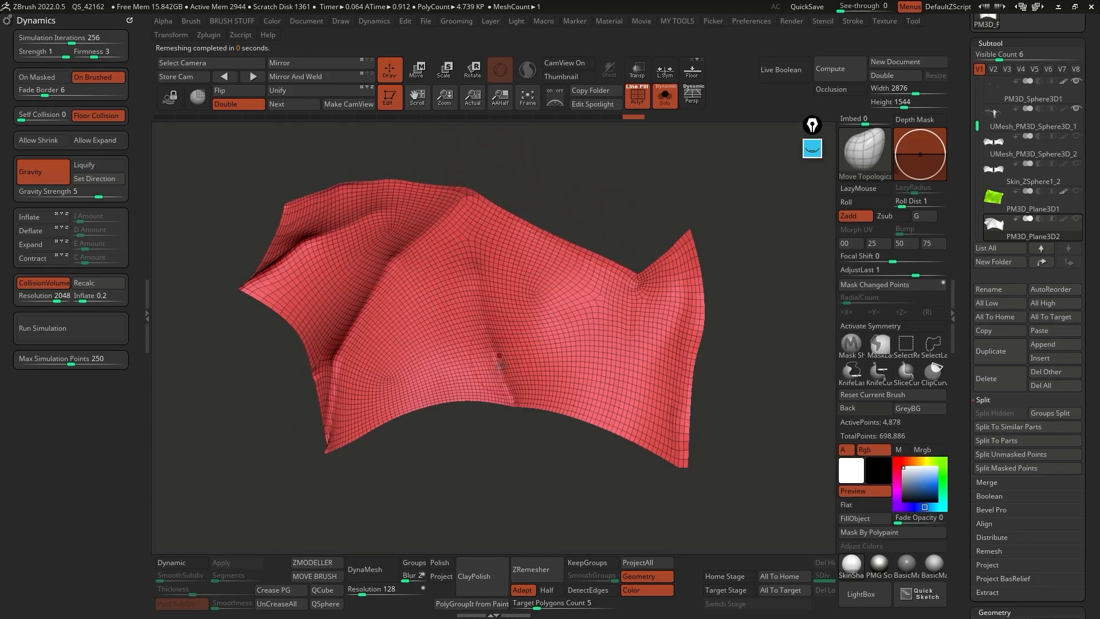
key("alt+shift+s")
key("ctrl+w")
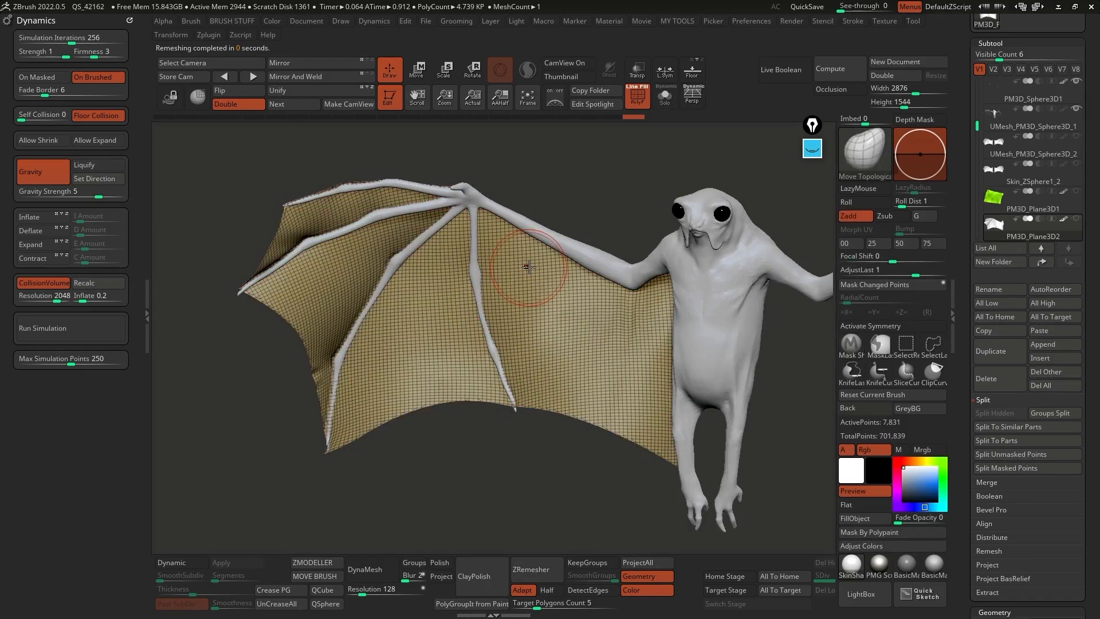
Slice the membrane into separate polygroups along the three finger bones running from the wrist to the lower and outer fingertips
left_click(914, 377)
mouse_move(489, 163)
left_mouse_down()
mouse_move(473, 250)
mouse_move(486, 340)
left_mouse_up()
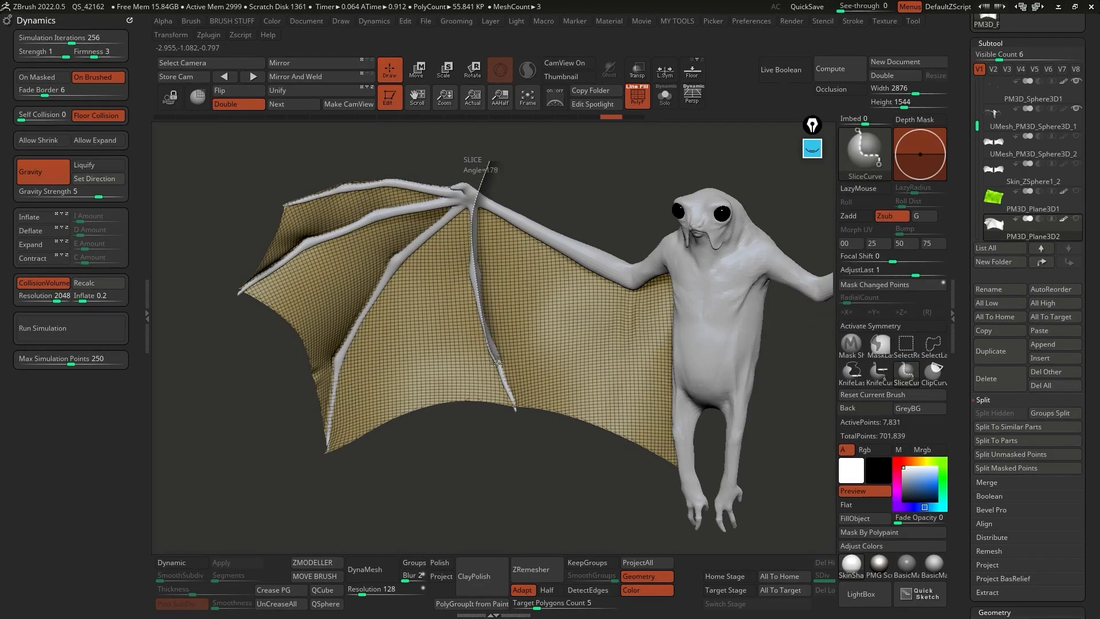
left_click_drag(508, 392, 523, 421)
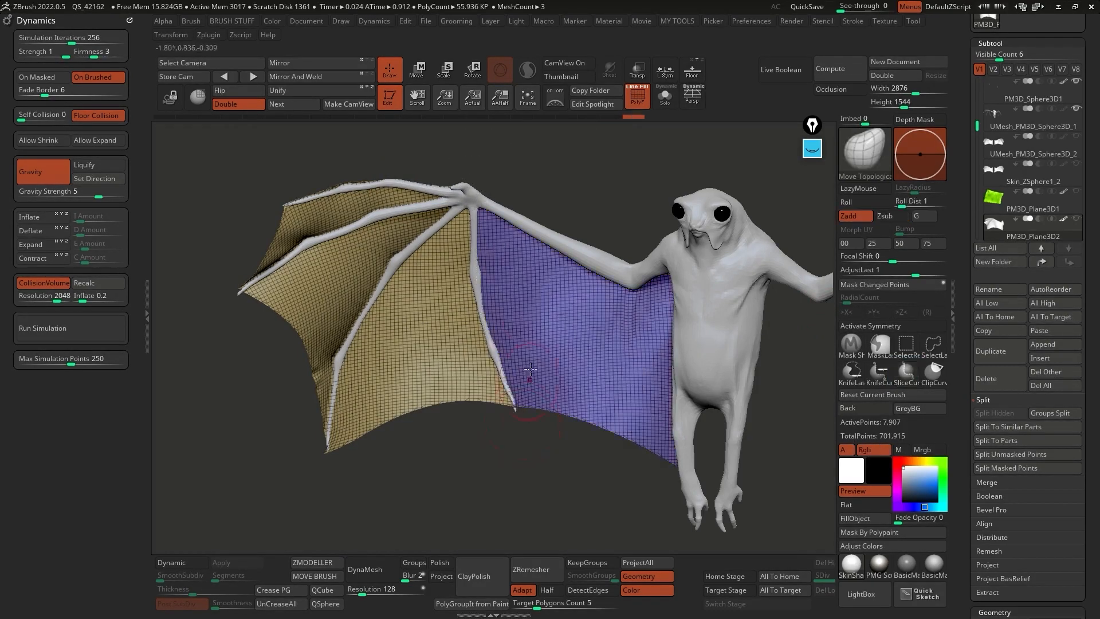
key("alt+s")
mouse_move(475, 174)
left_mouse_down("ctrl+shift")
mouse_move(395, 257)
mouse_move(335, 355)
mouse_move(321, 461)
left_mouse_up("ctrl+shift")
left_click_drag(403, 180, 396, 160)
mouse_move(457, 175)
left_mouse_down("ctrl+shift")
mouse_move(445, 196)
mouse_move(298, 235)
mouse_move(227, 273)
left_mouse_up("ctrl+shift")
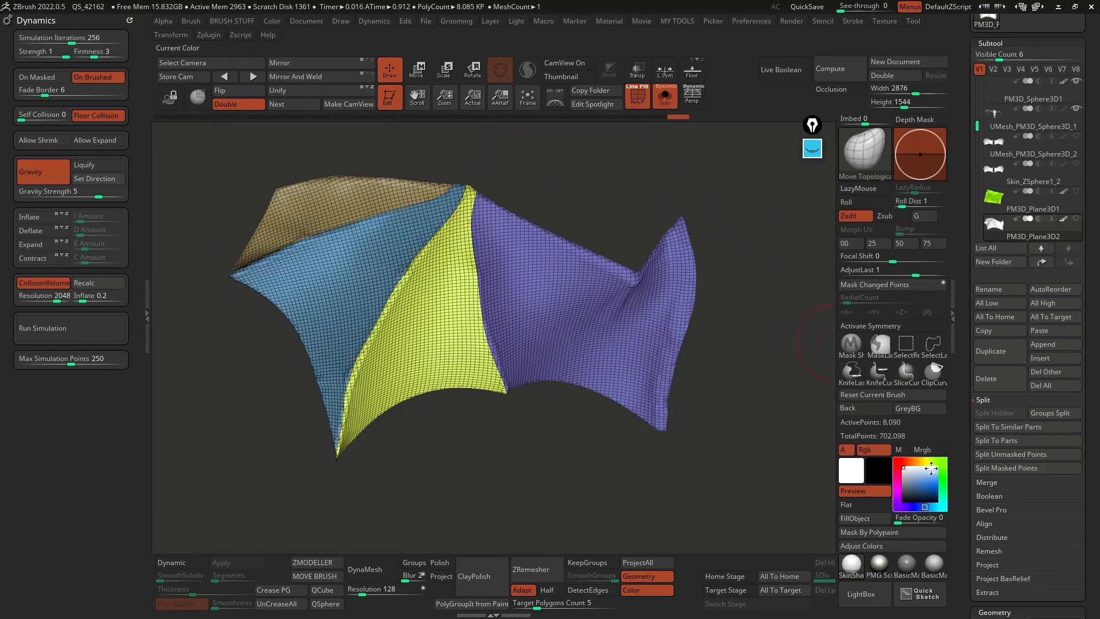
Enable KeepGroups in the ZRemesher settings and remesh the membrane with a target polygons count of 5
left_click_drag(966, 458, 963, 132)
left_click_drag(957, 510, 953, 212)
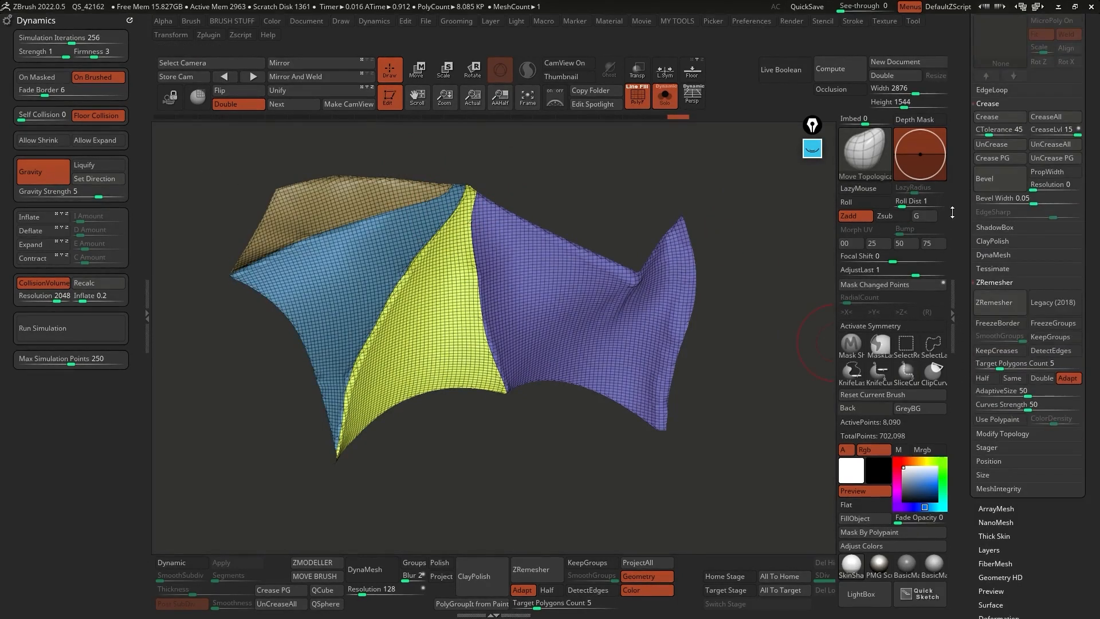
left_click(1058, 337)
left_click(1005, 300)
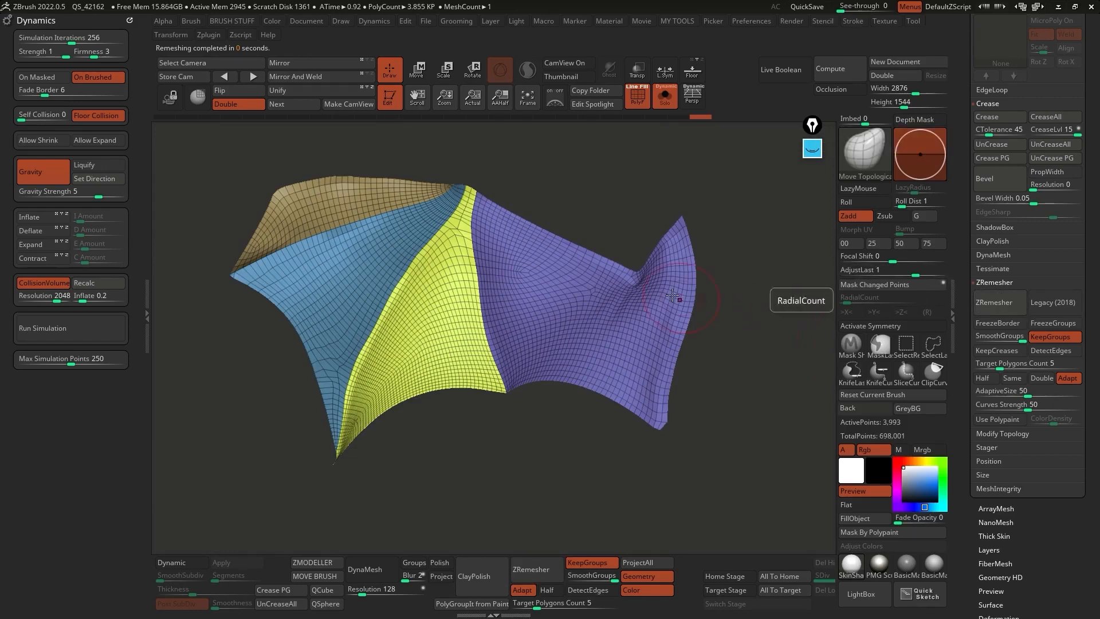
Smooth the remeshed membrane with the Smooth deformation, run ZRemesher on it again, and leave the isolated display
key("2")
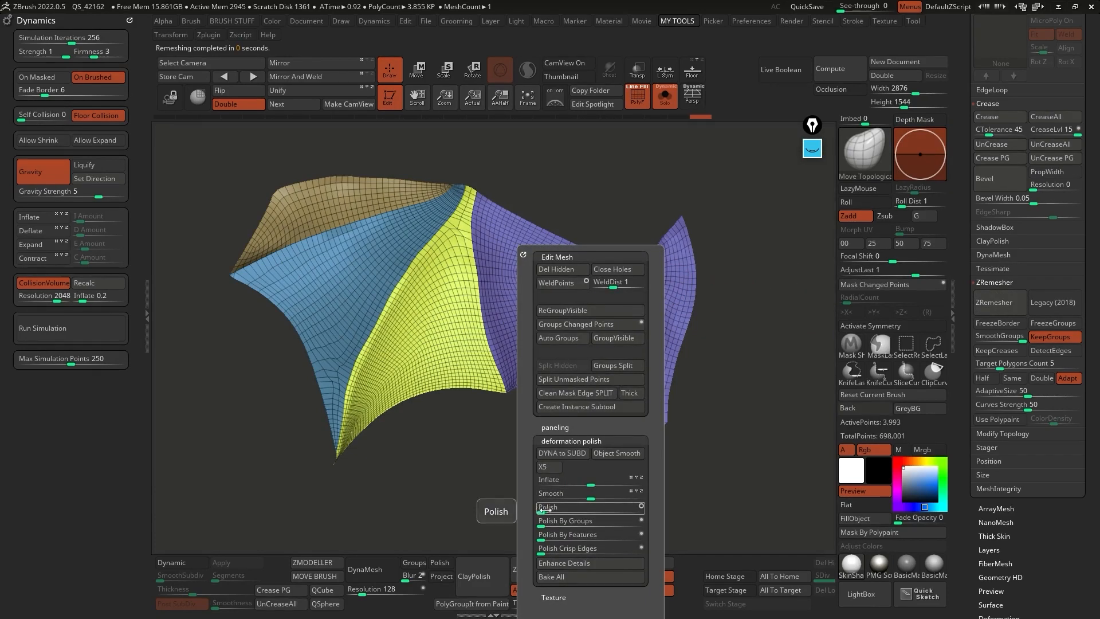
left_click_drag(591, 497, 643, 497)
left_click(999, 310)
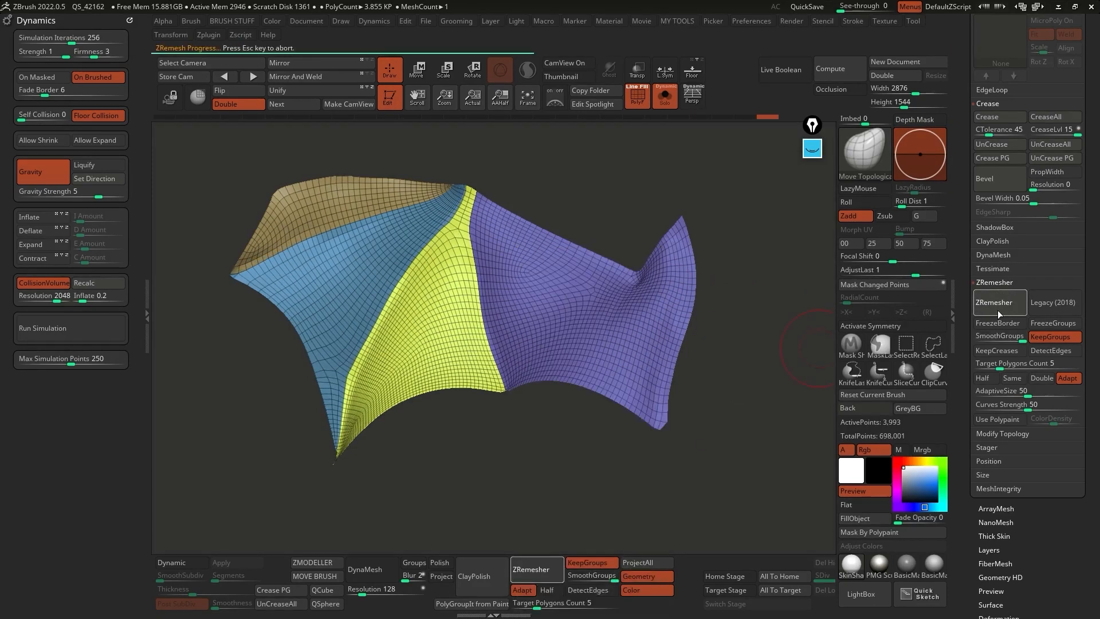
key("alt+s")
Smooth the membrane where it overlaps the long finger bone using Smooth Stronger, and hide the polyframe display
right_click_drag(447, 258, 769, 323)
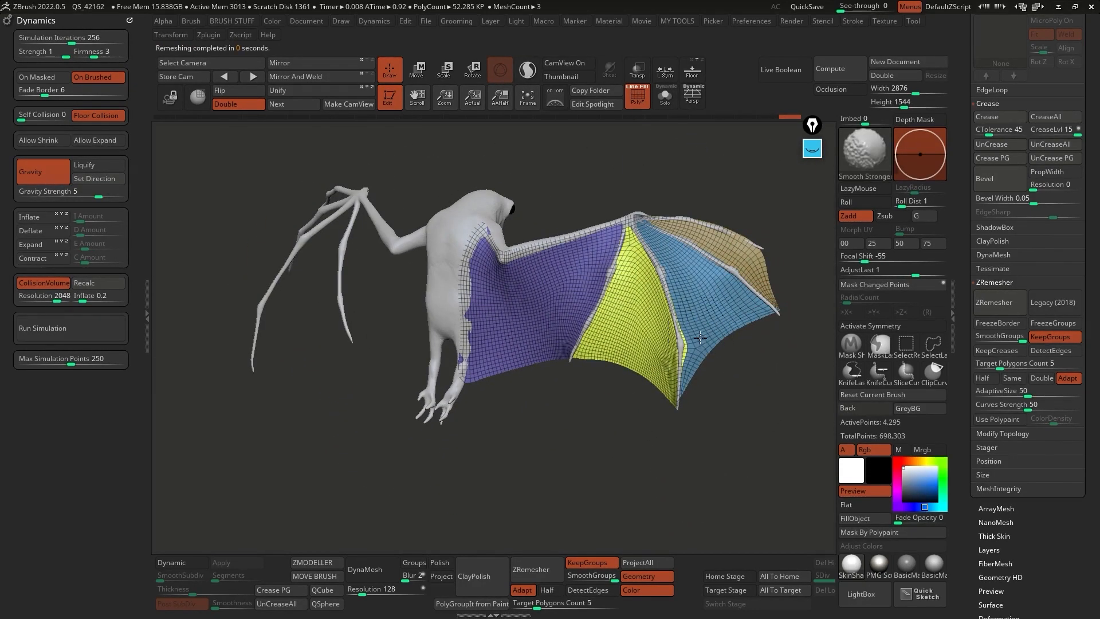
left_click_drag(701, 338, 698, 338, "shift")
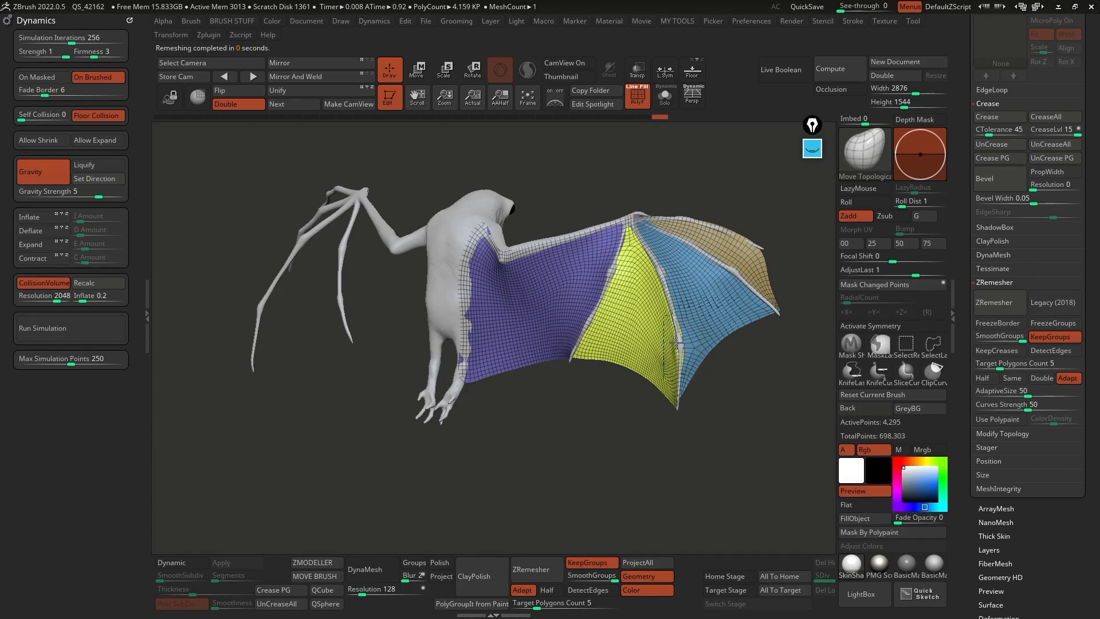
right_click_drag(687, 274, 596, 238)
key("shift+f")
right_click_drag(632, 204, 565, 255)
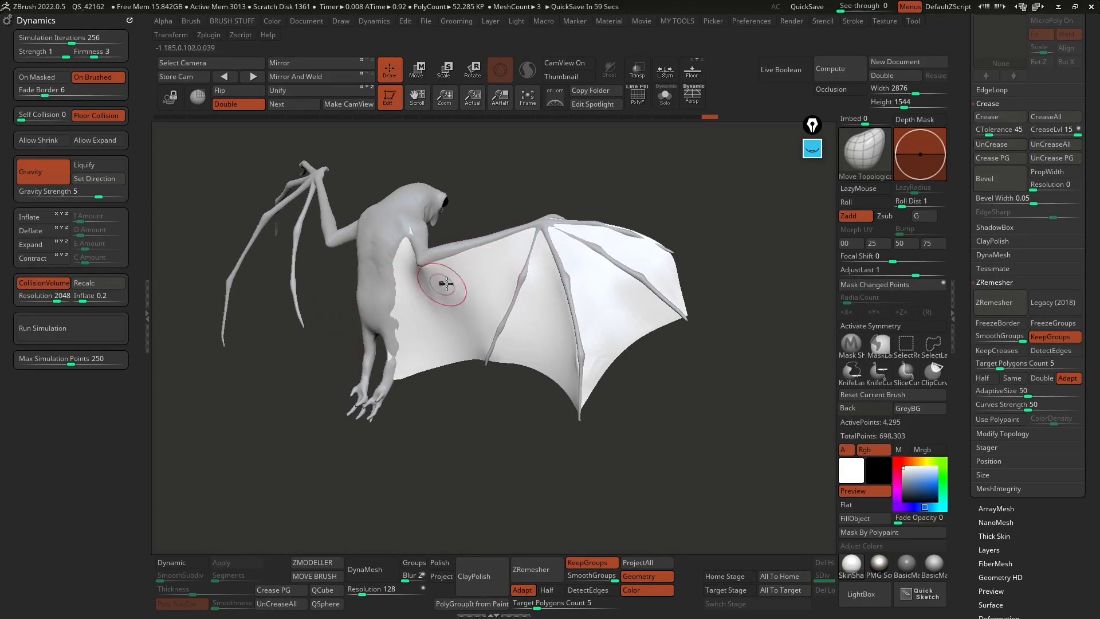
left_click_drag(712, 265, 718, 241)
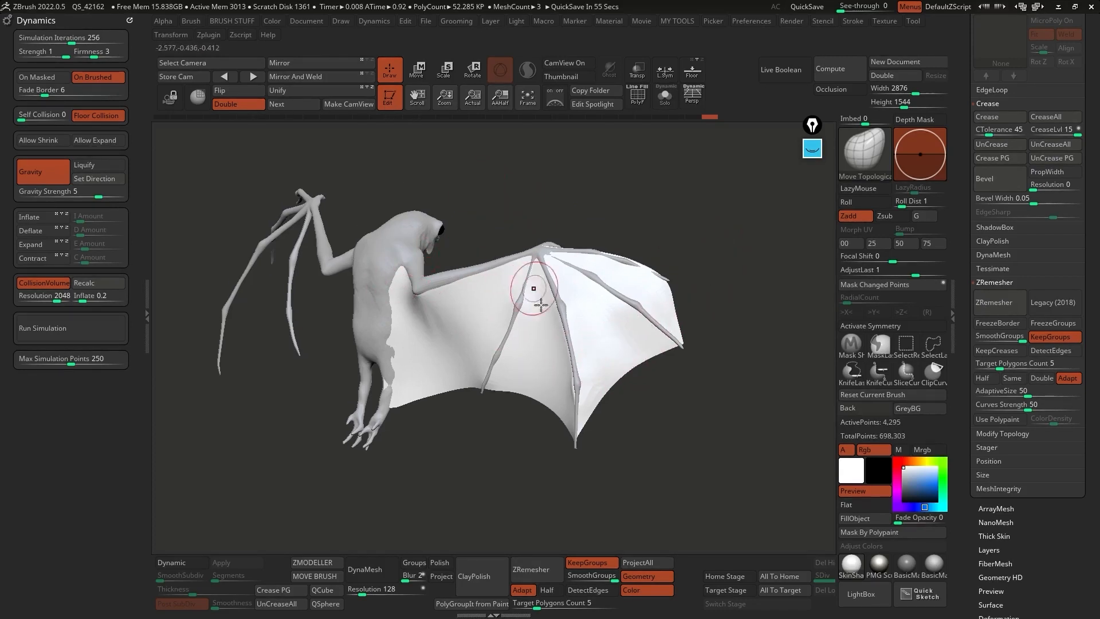
Subdivide the membrane twice to reach subdivision level 3, and check its wireframe
key("ctrl+d")
key("ctrl+d")
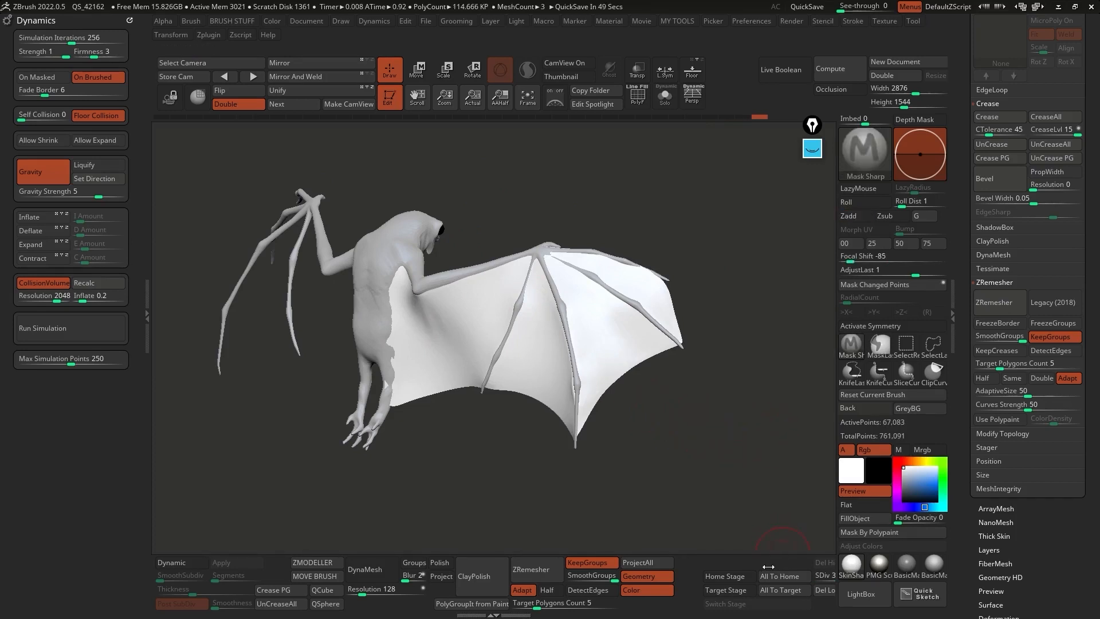
left_click_drag(766, 567, 676, 567)
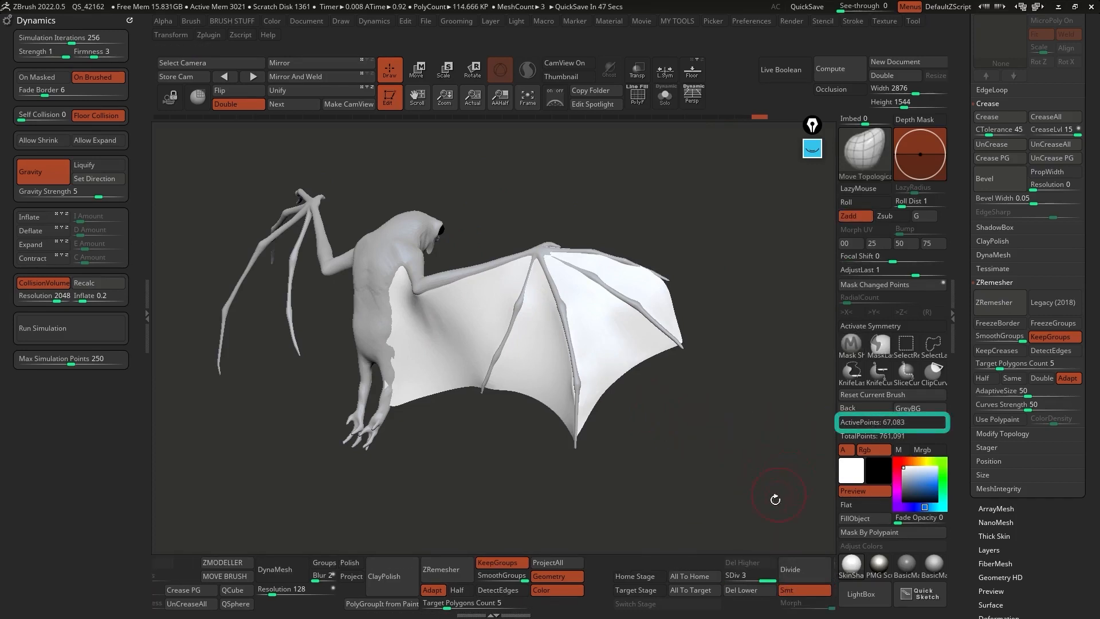
key("shift+f")
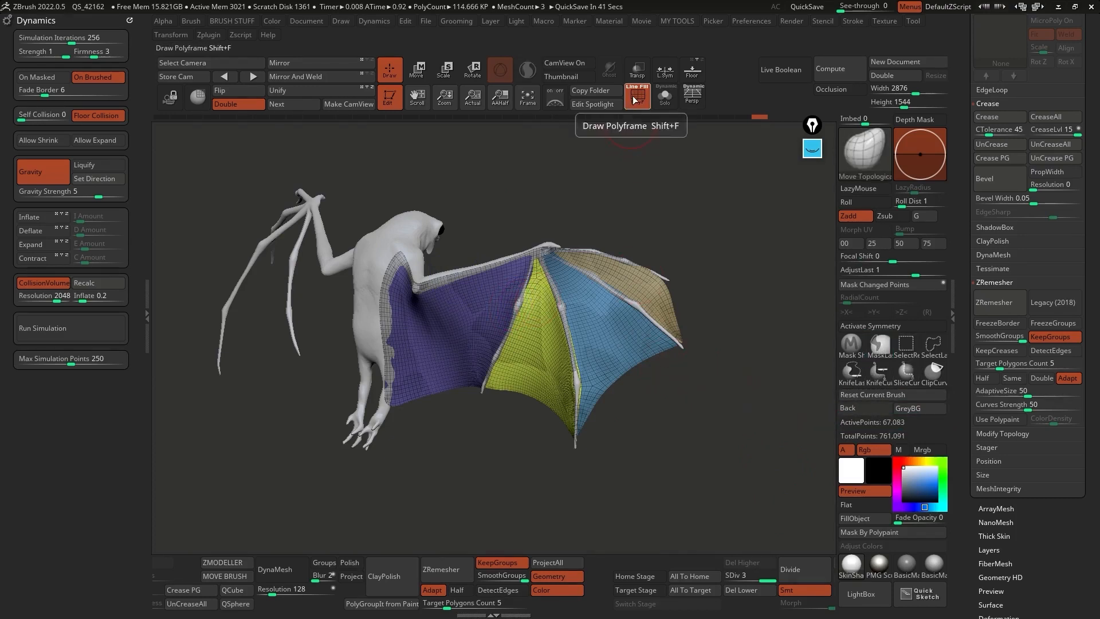
key("f")
left_click(638, 101)
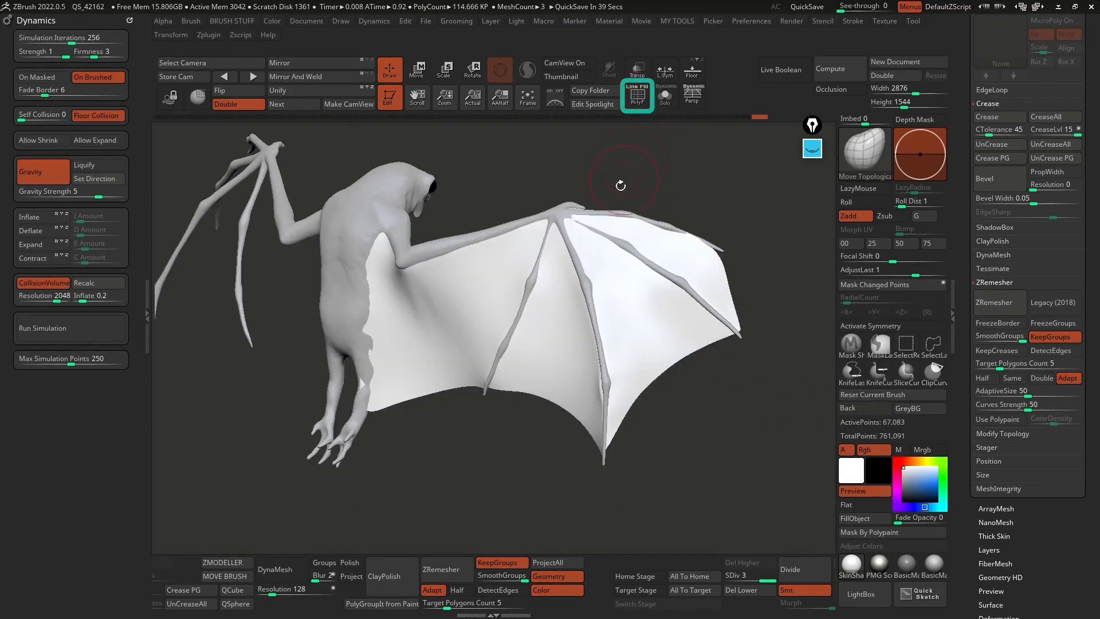
Lasso-mask the membrane panels between the bones, isolate the membrane, and invert the mask to protect the strips along the bones
mouse_move(498, 391)
left_mouse_down("ctrl")
mouse_move(559, 246)
mouse_move(620, 442)
mouse_move(575, 233)
mouse_move(613, 246)
mouse_move(723, 340)
left_mouse_up("ctrl")
left_click_drag(761, 282, 725, 326)
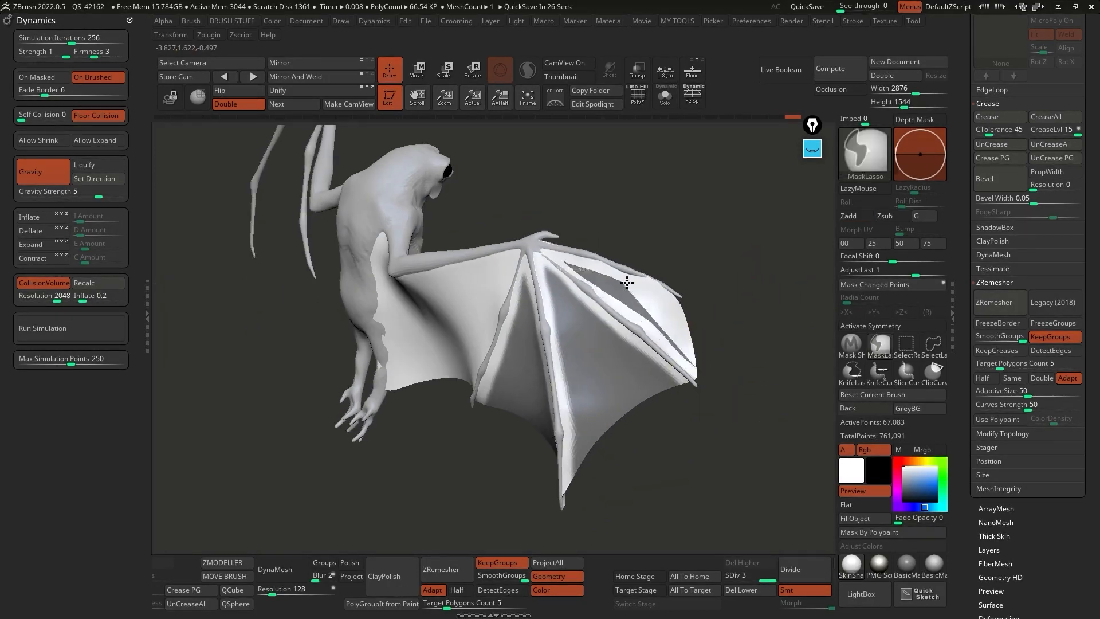
left_click_drag(609, 276, 768, 339, "ctrl")
mouse_move(665, 258)
left_mouse_down()
mouse_move(670, 179)
mouse_move(739, 175)
left_mouse_up()
mouse_move(559, 400)
left_mouse_down("ctrl")
mouse_move(624, 278)
mouse_move(533, 252)
mouse_move(476, 269)
mouse_move(452, 291)
mouse_move(440, 397)
mouse_move(567, 450)
left_mouse_up("ctrl")
key("alt+s")
left_click_drag(637, 414, 639, 321)
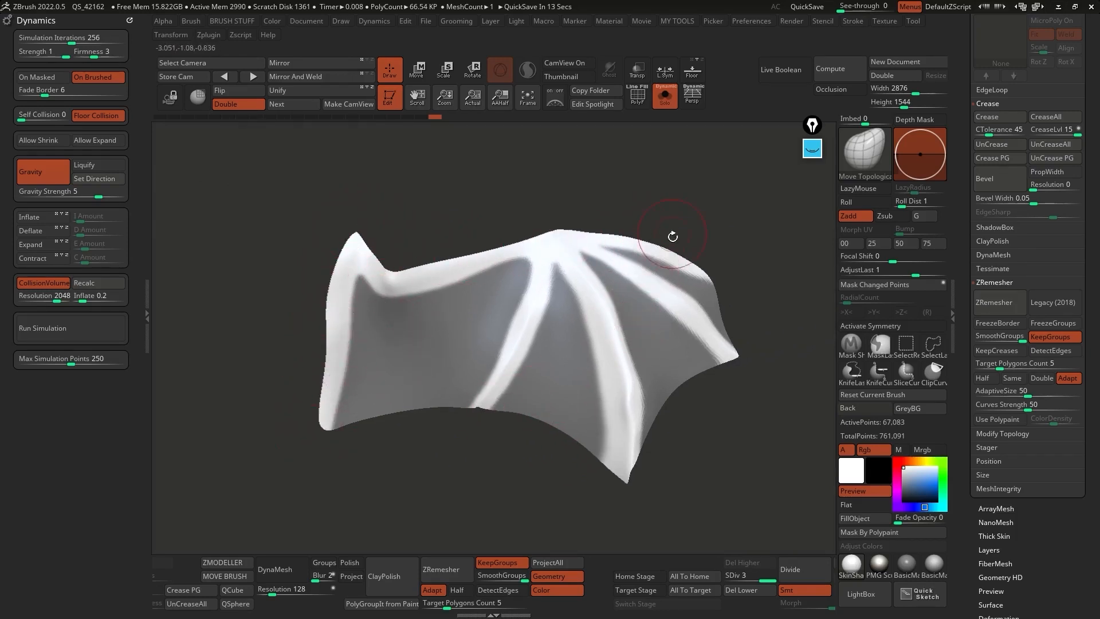
left_click(714, 232, "ctrl")
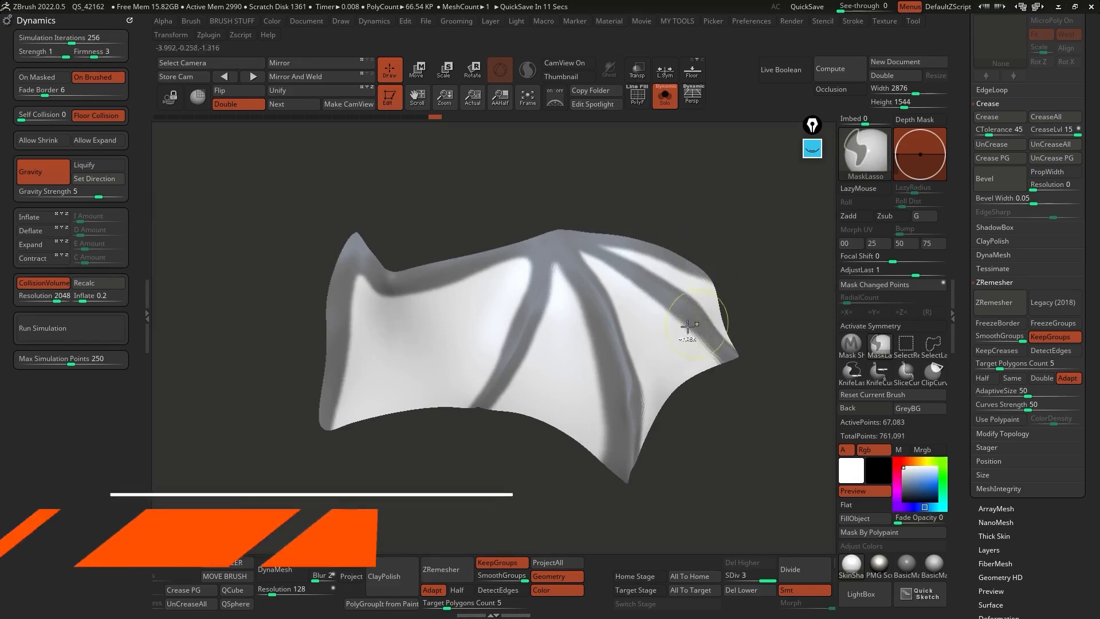
Blur the membrane mask repeatedly, inverting it between blurs, to leave soft-edged masked strips along the bones
left_click(560, 246, "ctrl")
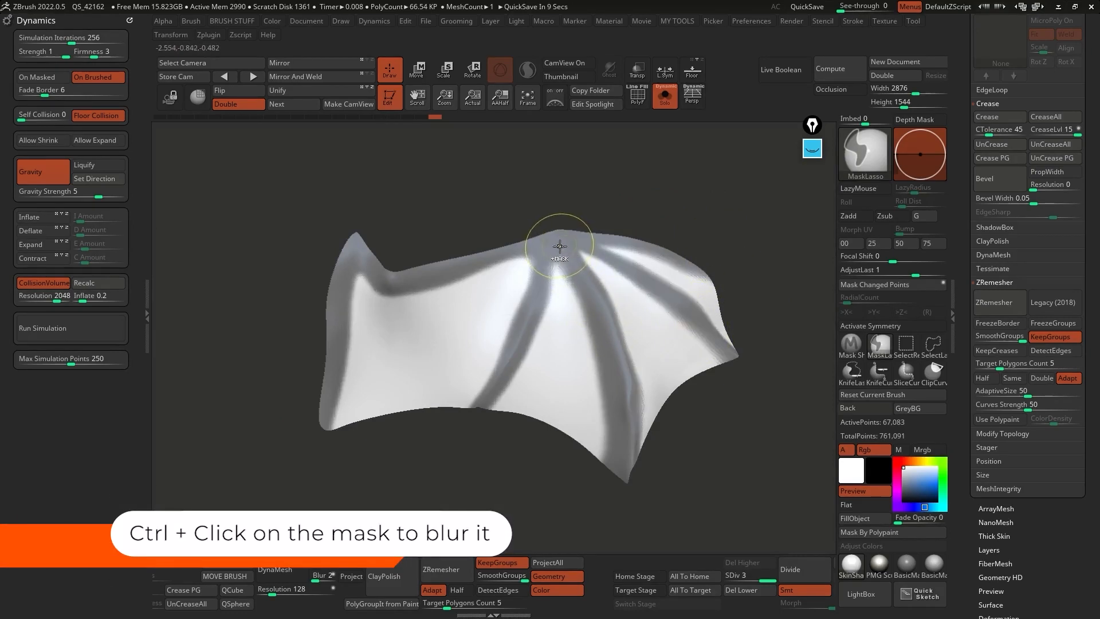
left_click(636, 202, "ctrl")
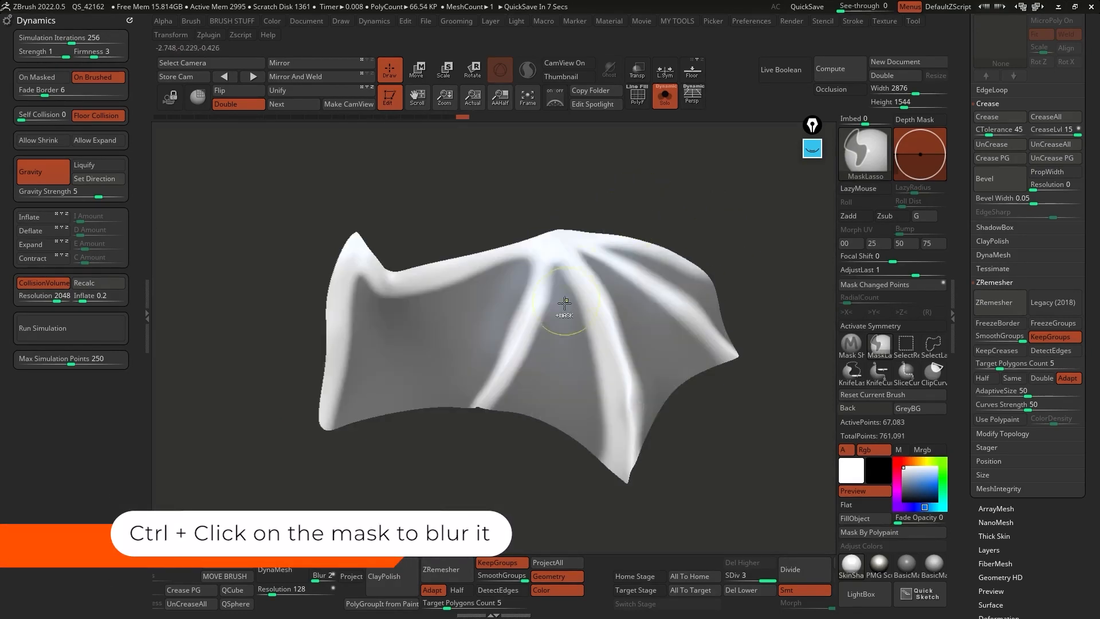
left_click(559, 315, "ctrl")
left_click(639, 197, "ctrl")
left_click(577, 281, "ctrl")
left_click(577, 282, "ctrl")
left_click(622, 191, "ctrl")
left_click(570, 320, "ctrl")
left_click(567, 325, "ctrl")
left_click(641, 213, "ctrl")
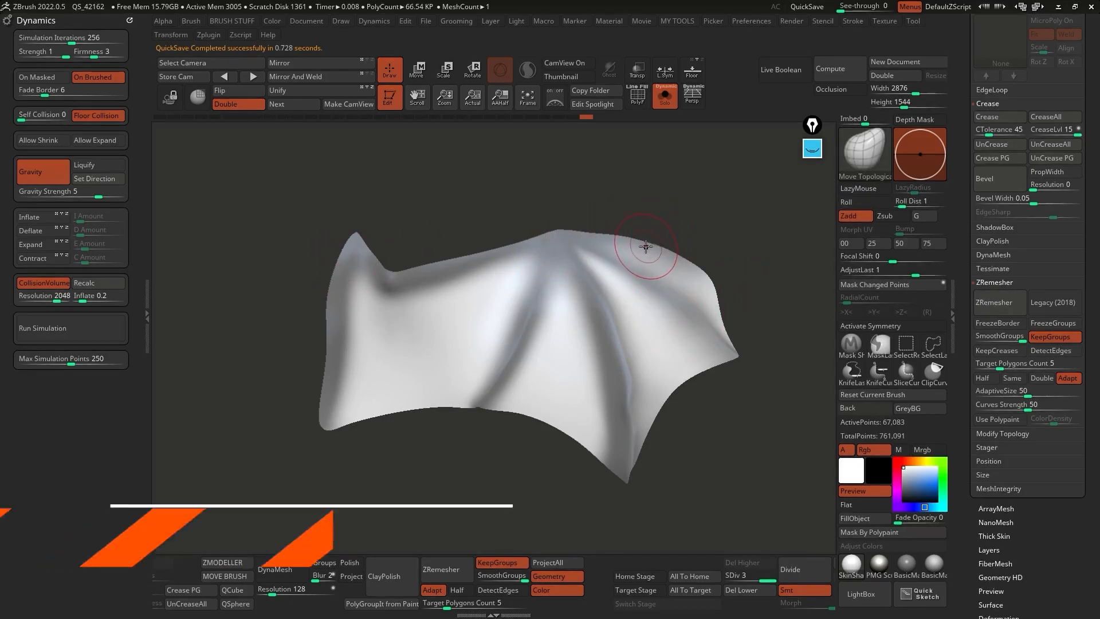
Try sharpening the mask near the wrist, and undo the sharpening
key("ctrl")
left_click(568, 251, "ctrl+alt")
left_click(568, 250, "ctrl+alt")
key("ctrl+z")
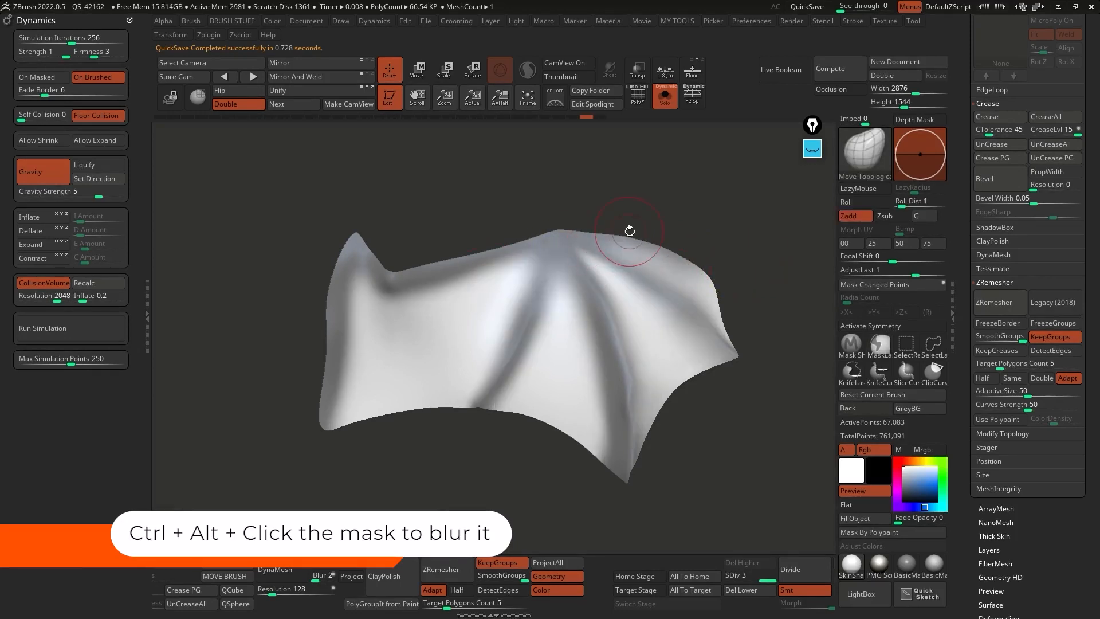
Show the whole creature again and switch the model to a grey basic material
left_click_drag(635, 230, 613, 266)
right_click_drag(619, 387, 633, 395)
right_click_drag(653, 328, 823, 523)
left_click(933, 566)
mouse_move(648, 227)
right_mouse_down()
mouse_move(639, 208)
mouse_move(601, 215)
right_mouse_up()
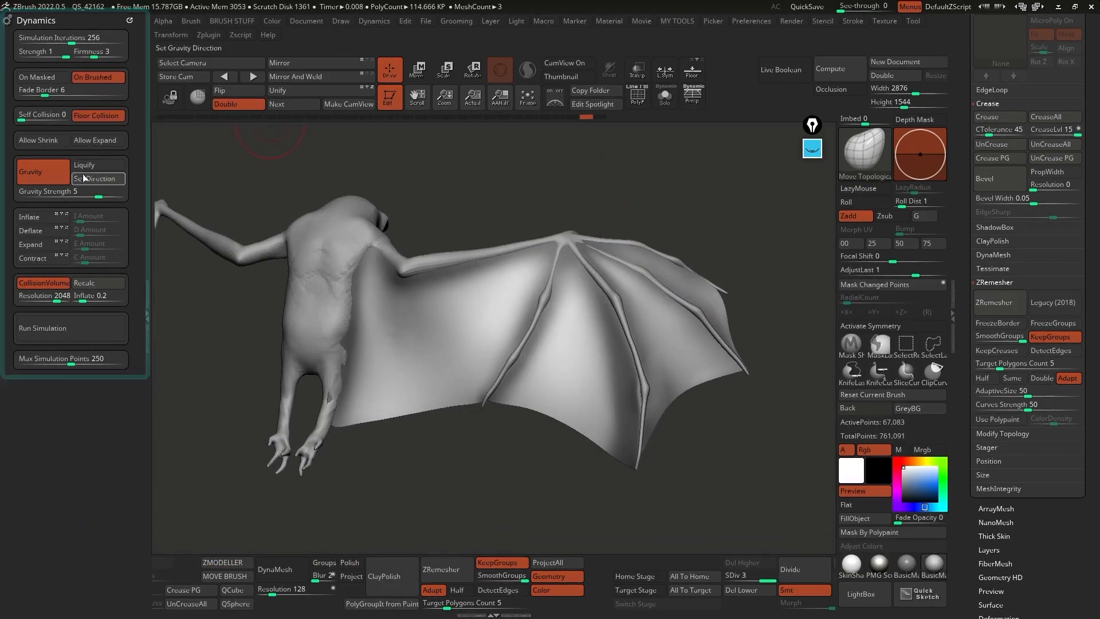
right_click_drag(521, 233, 316, 300)
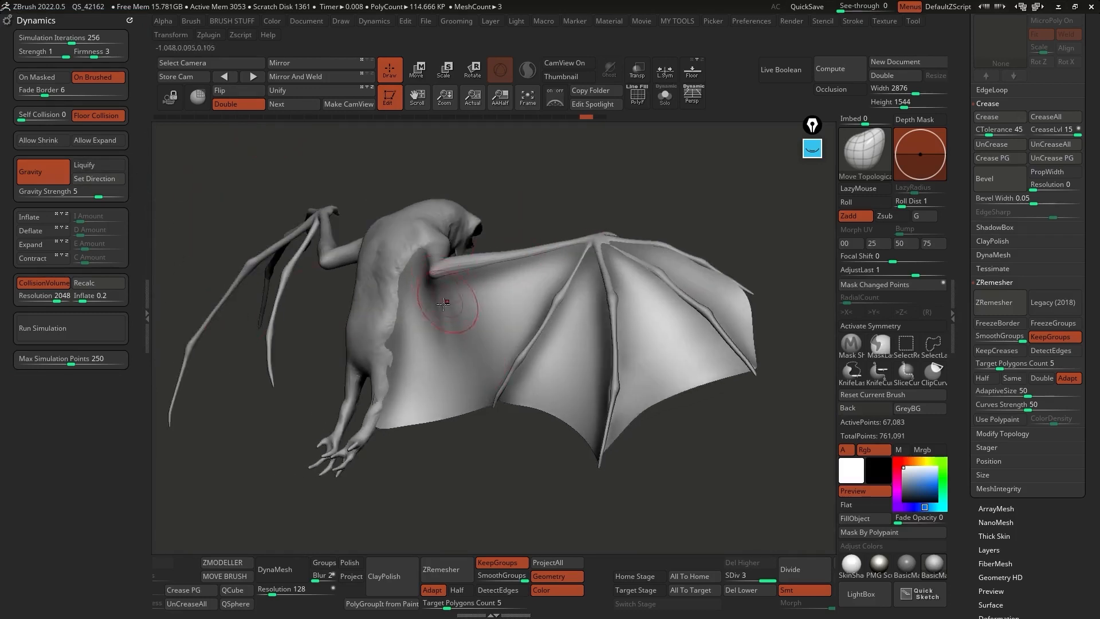
Turn off gravity and the collision volume for the cloth simulation, and enable Inflate with an amount of 1
right_click_drag(448, 299, 426, 307)
right_click_drag(528, 299, 606, 293)
right_click_drag(585, 239, 436, 277)
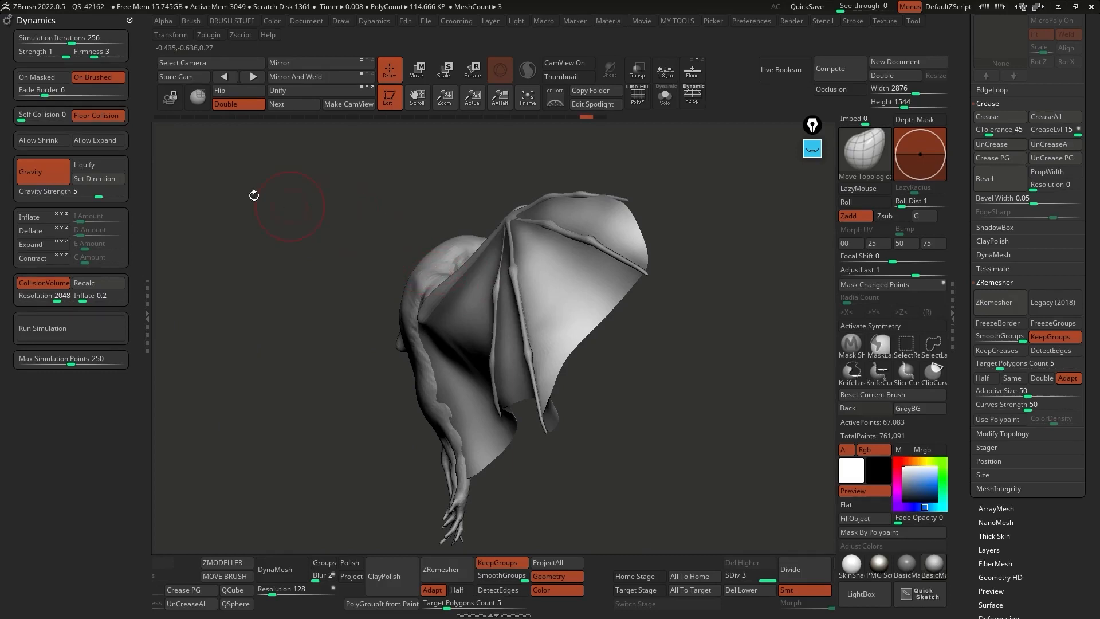
left_click(49, 169)
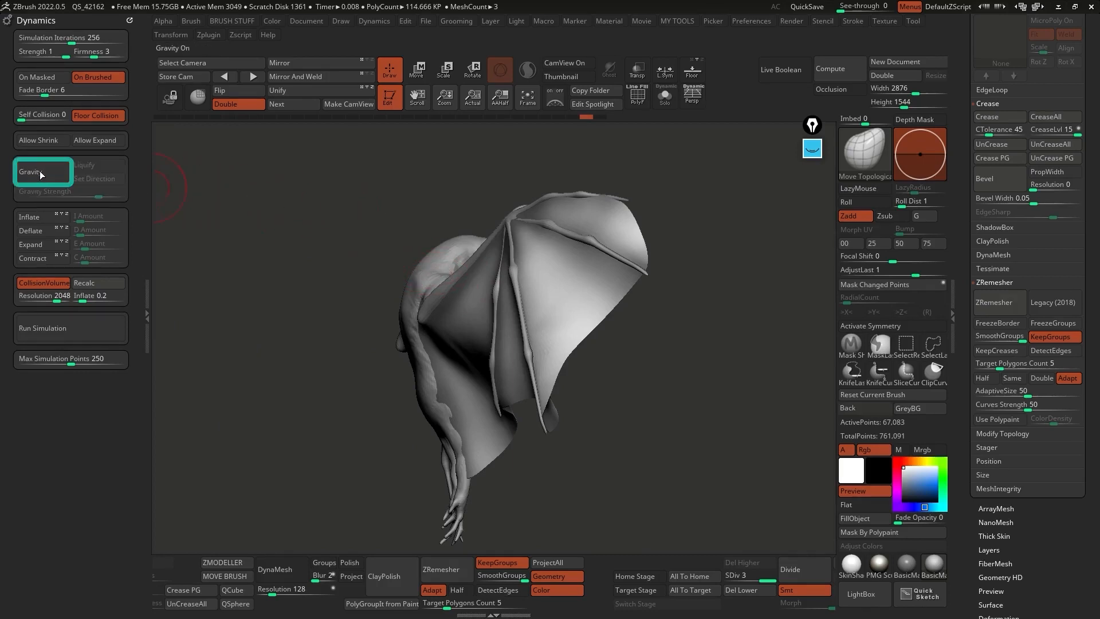
left_click(43, 282)
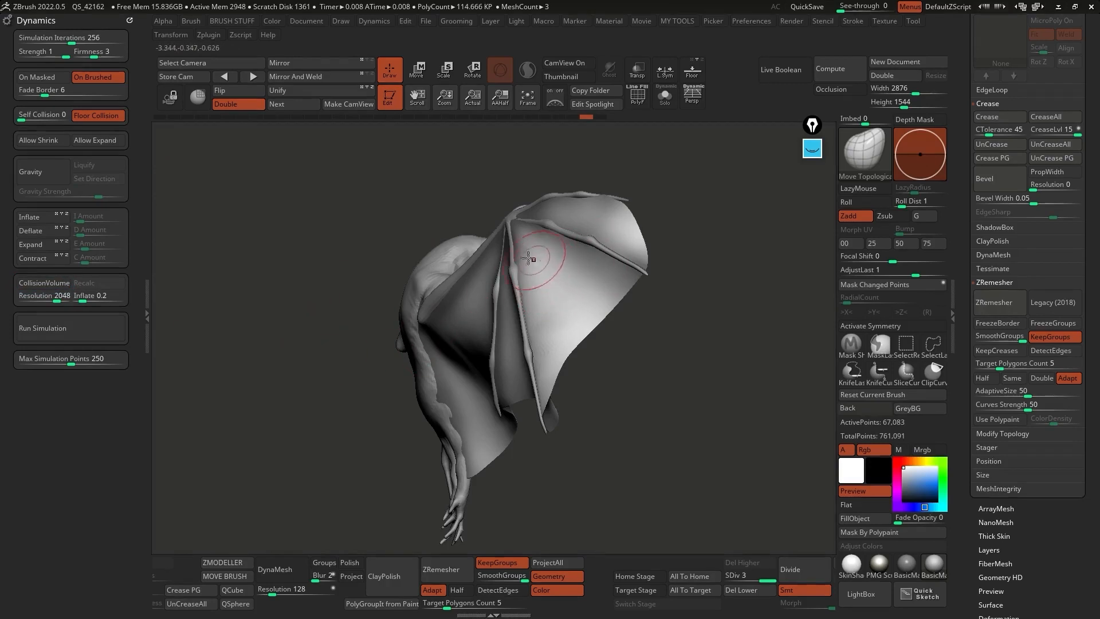
key("alt+s")
right_click_drag(537, 274, 628, 251)
key("alt+s")
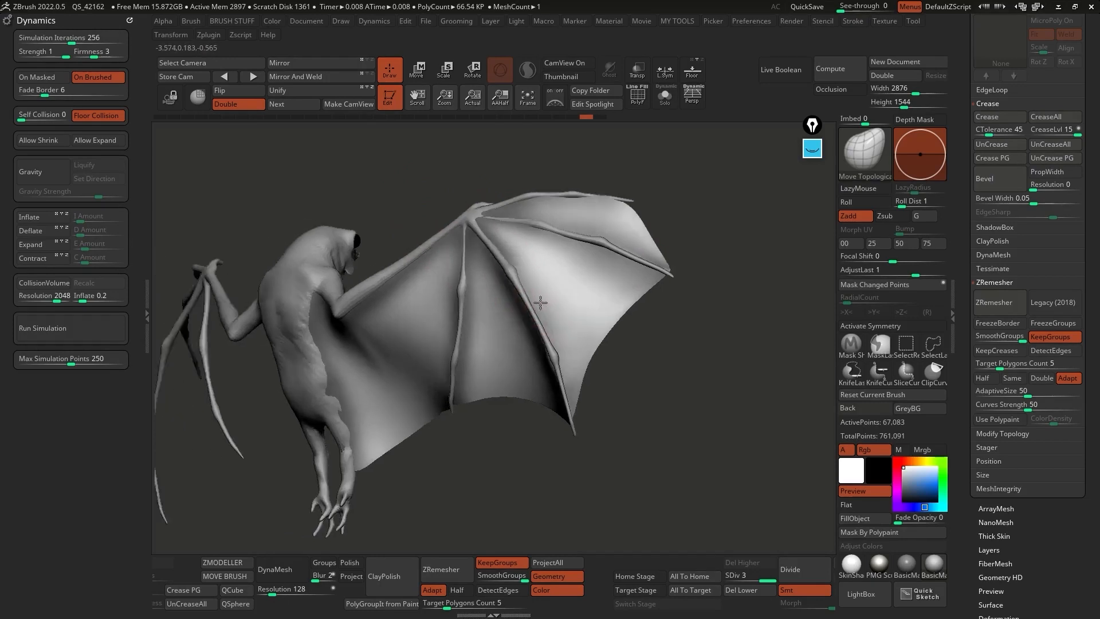
right_click_drag(544, 295, 535, 255)
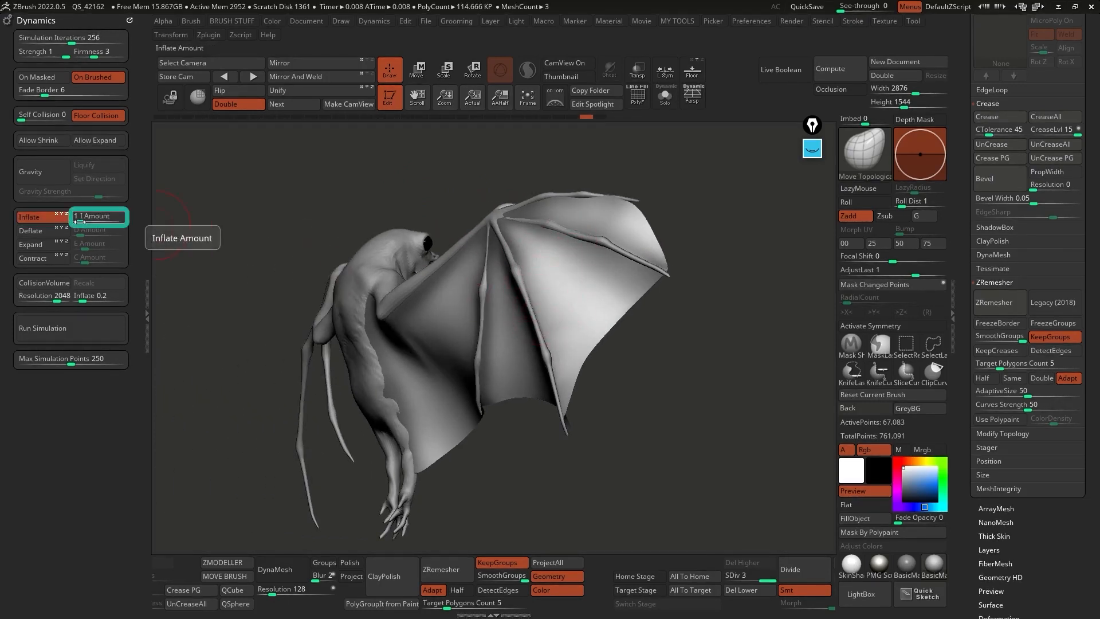
Try the inflate simulation on the wing membrane with the blurred bone mask, and undo it
right_click_drag(590, 292, 575, 255)
left_click(233, 107)
mouse_move(456, 185)
right_mouse_down()
mouse_move(419, 186)
mouse_move(479, 197)
mouse_move(430, 207)
mouse_move(401, 194)
mouse_move(467, 280)
mouse_move(488, 284)
right_mouse_up()
mouse_move(272, 119)
right_mouse_down()
mouse_move(437, 278)
mouse_move(399, 237)
right_mouse_up()
left_click(243, 107)
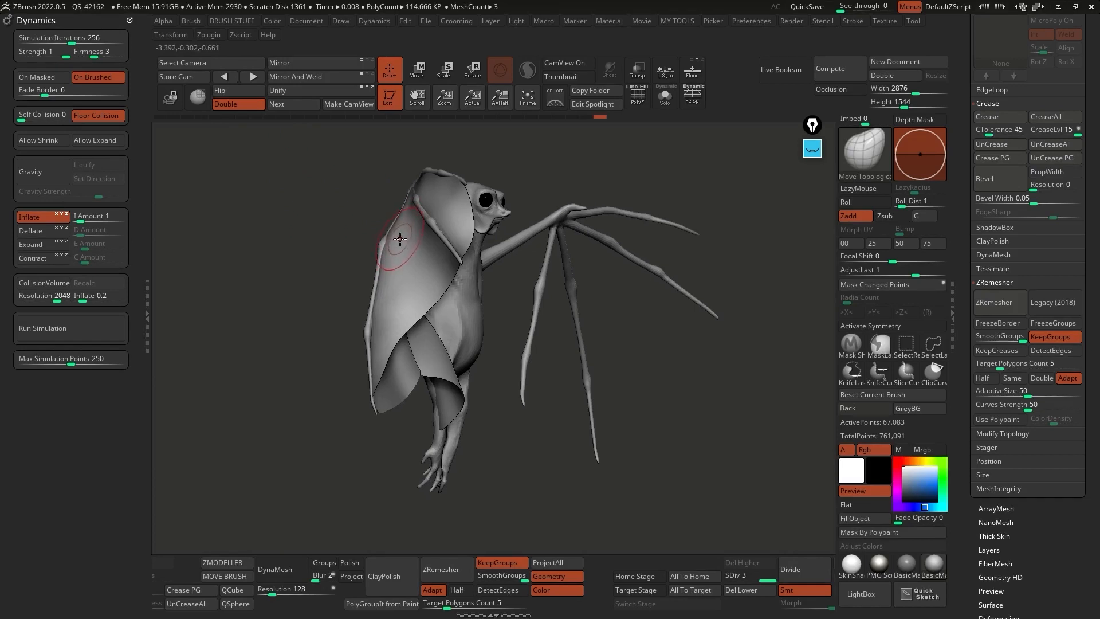
left_click(65, 337)
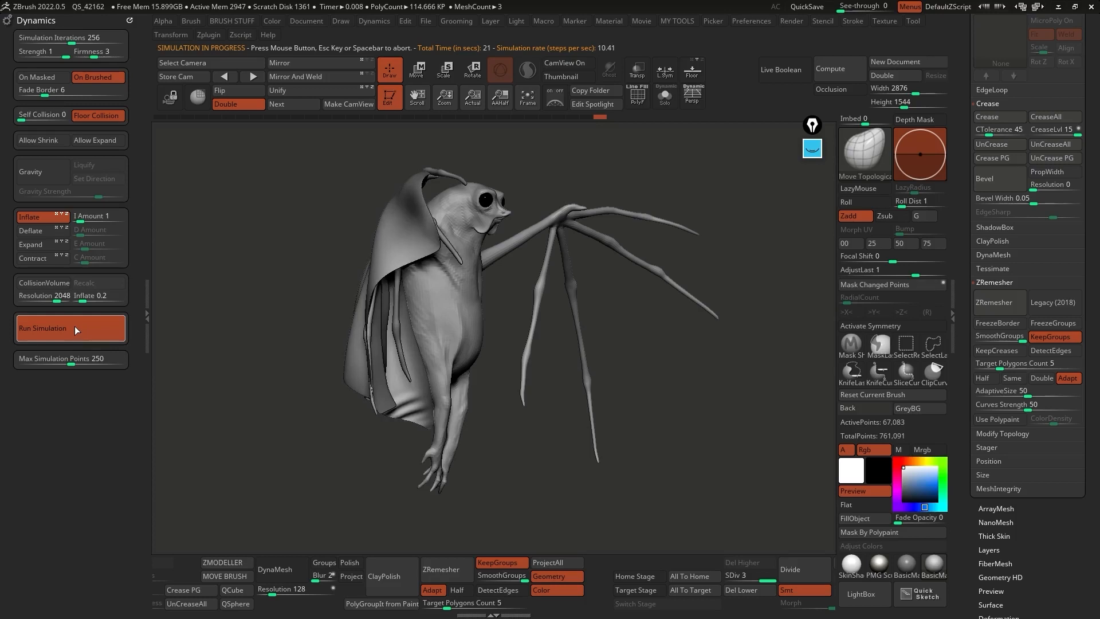
right_click_drag(355, 292, 477, 235)
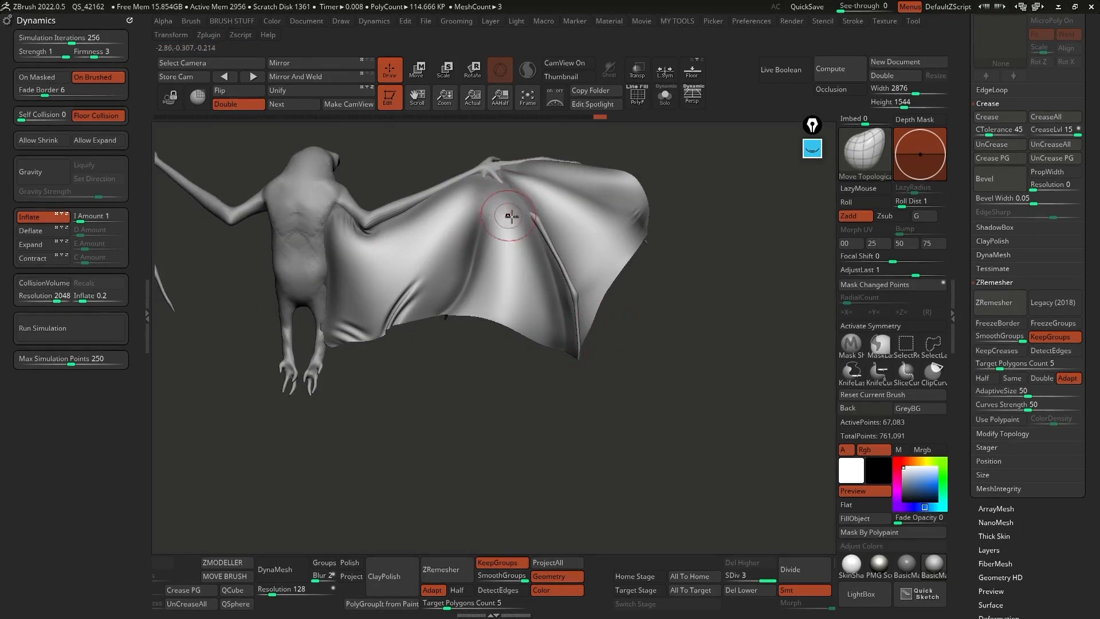
key("ctrl+z")
mouse_move(520, 252)
right_mouse_down()
mouse_move(518, 299)
mouse_move(546, 289)
right_mouse_up()
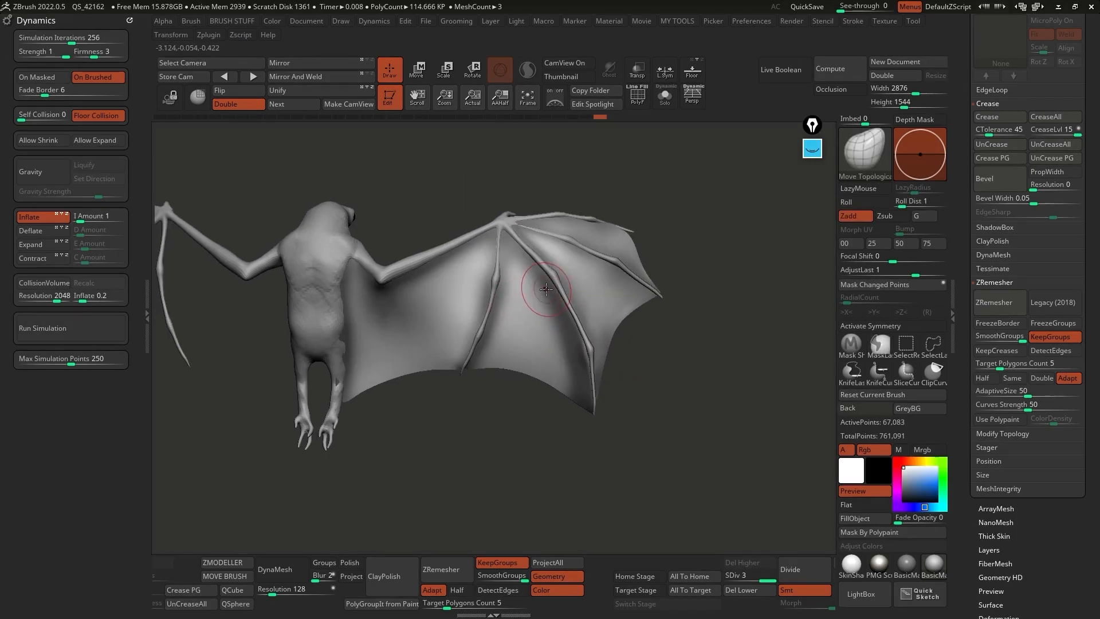
Clear the existing blurred mask from the wing membrane
left_click_drag(698, 272, 711, 284, "ctrl")
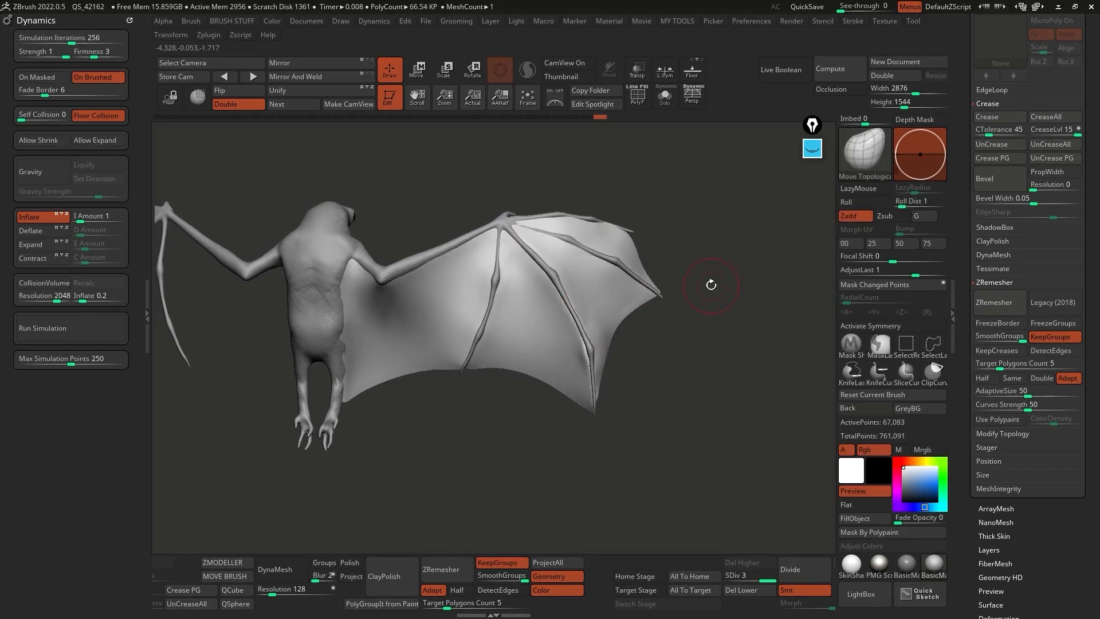
right_click(508, 230)
mouse_move(605, 298)
left_mouse_down("ctrl")
mouse_move(575, 332)
mouse_move(516, 324)
left_mouse_up("ctrl")
key("ctrl+z")
right_click_drag(489, 297, 536, 319, "ctrl")
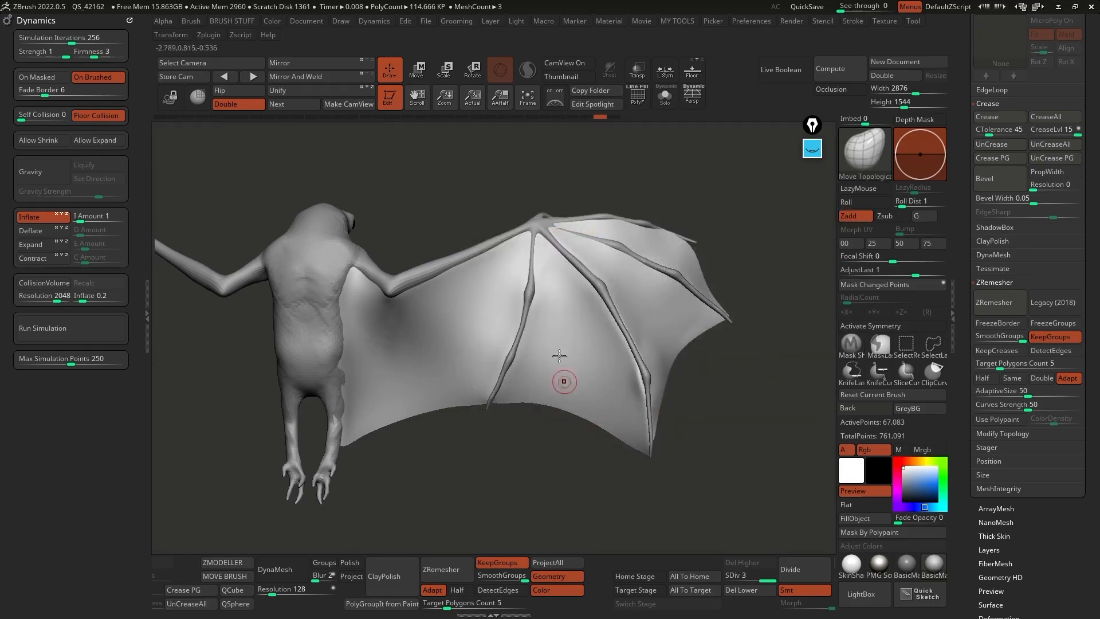
Paint narrow sharp mask strips on the membrane along the arm bone and the two inner finger bones
key("space")
key("ctrl")
left_click_drag(532, 261, 526, 308, "ctrl")
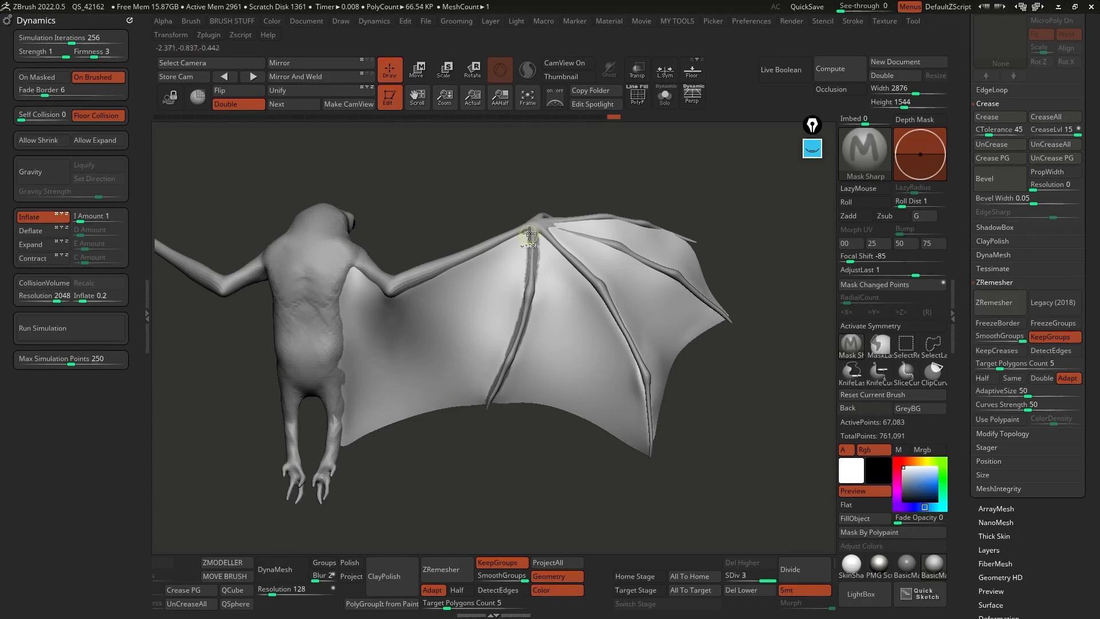
left_click_drag(529, 237, 419, 280, "ctrl")
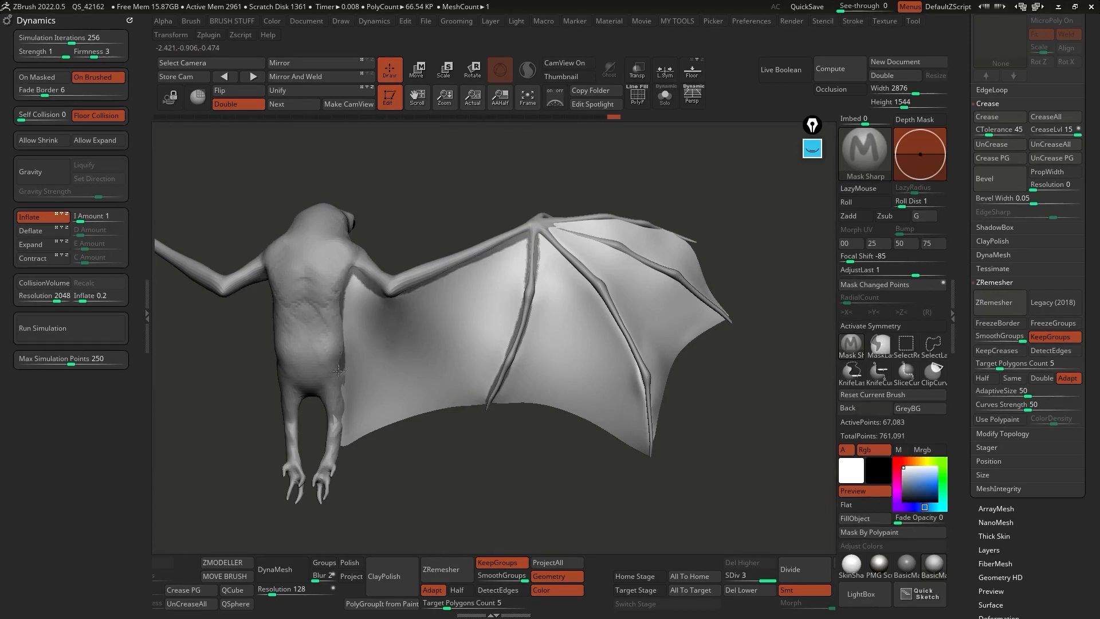
left_click_drag(533, 228, 577, 265, "ctrl")
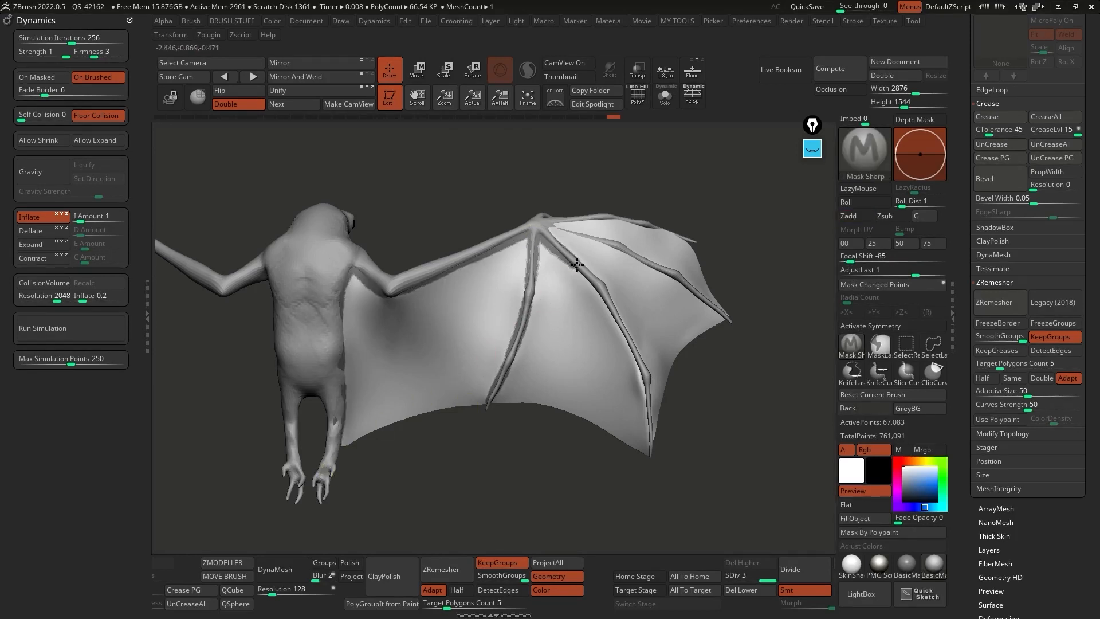
left_click_drag(626, 332, 652, 417, "ctrl")
Mask the membrane along the outer finger bones, its leading edge and the side attached to the body
left_click_drag(737, 304, 690, 322)
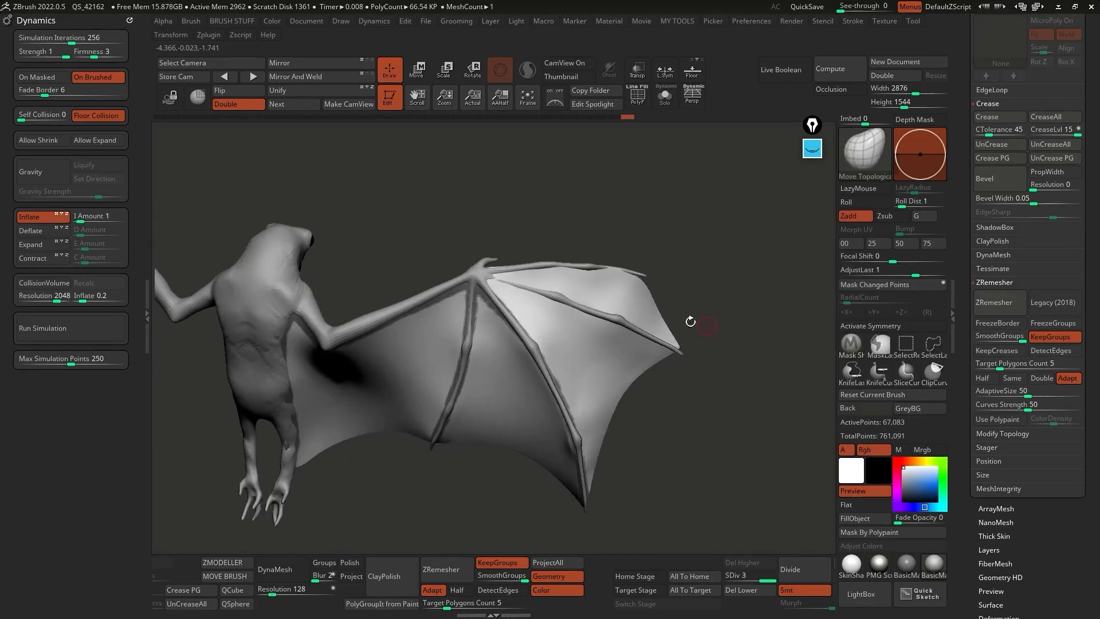
left_click_drag(487, 276, 490, 277, "ctrl")
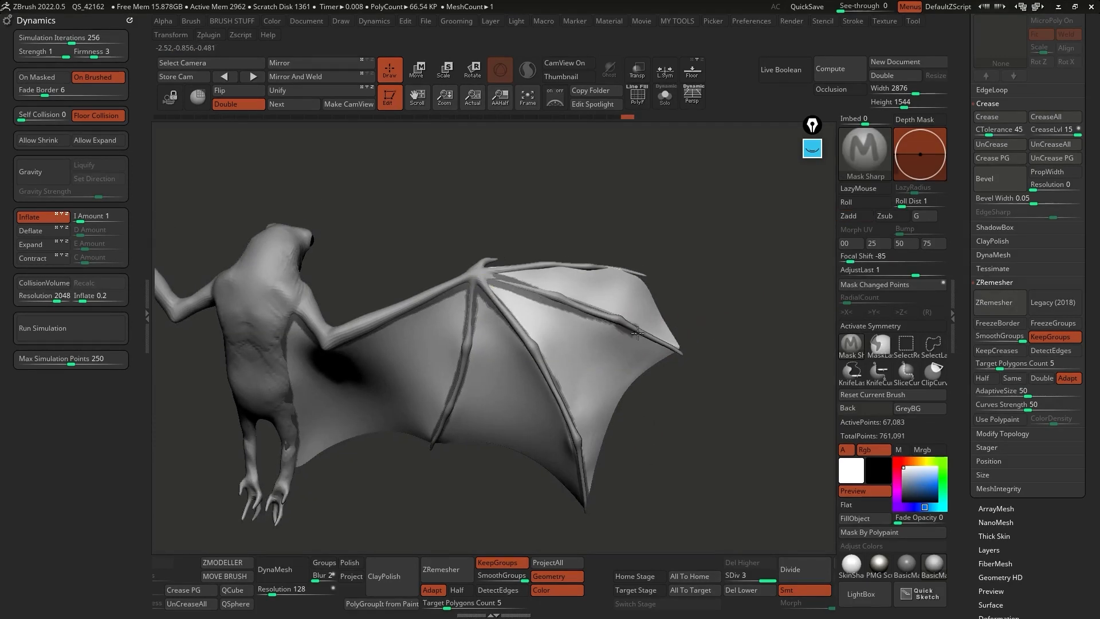
left_click_drag(712, 307, 696, 316)
mouse_move(487, 275)
left_mouse_down("ctrl")
mouse_move(647, 274)
mouse_move(705, 315)
mouse_move(690, 318)
left_mouse_up("ctrl")
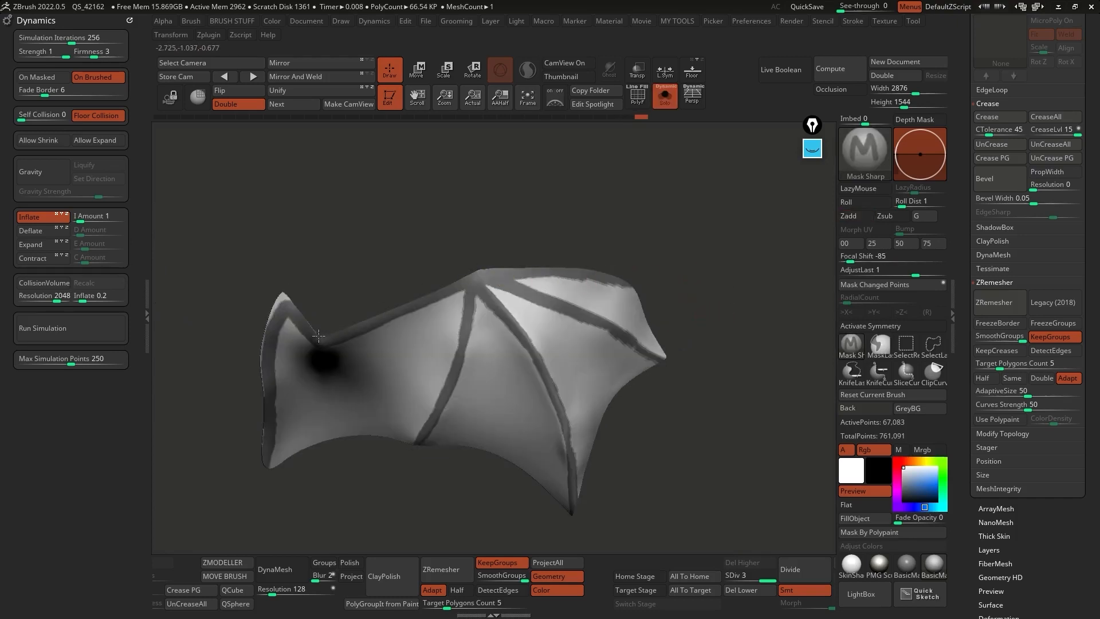
left_click_drag(683, 322, 700, 309)
Invert the membrane mask, blur it three times, show the whole creature and invert the mask back
left_click(705, 269, "ctrl")
left_click(574, 375, "ctrl")
left_click(579, 359, "ctrl")
left_click(579, 359, "ctrl")
key("alt+s")
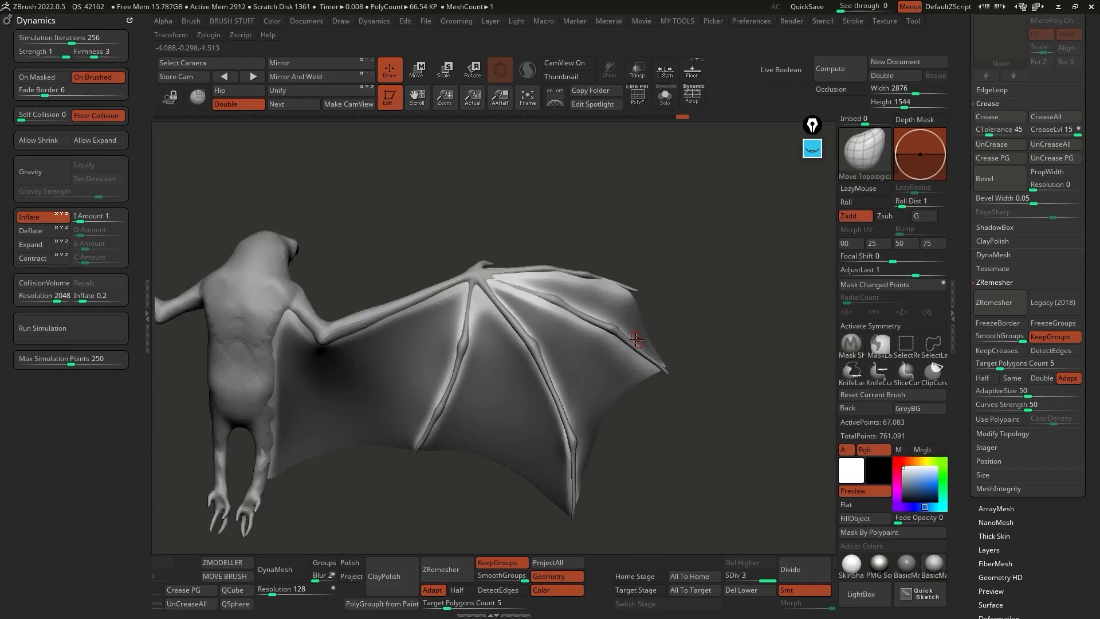
left_click(689, 316, "ctrl")
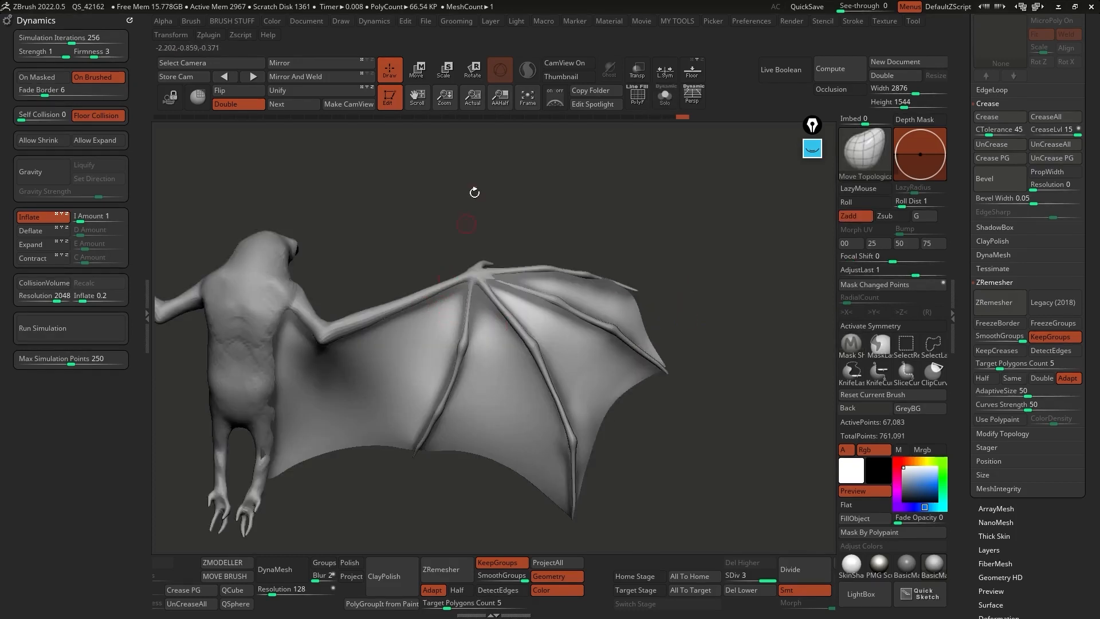
Run the inflate simulation on the membrane until the unmasked panels billow between the bones
left_click(71, 331)
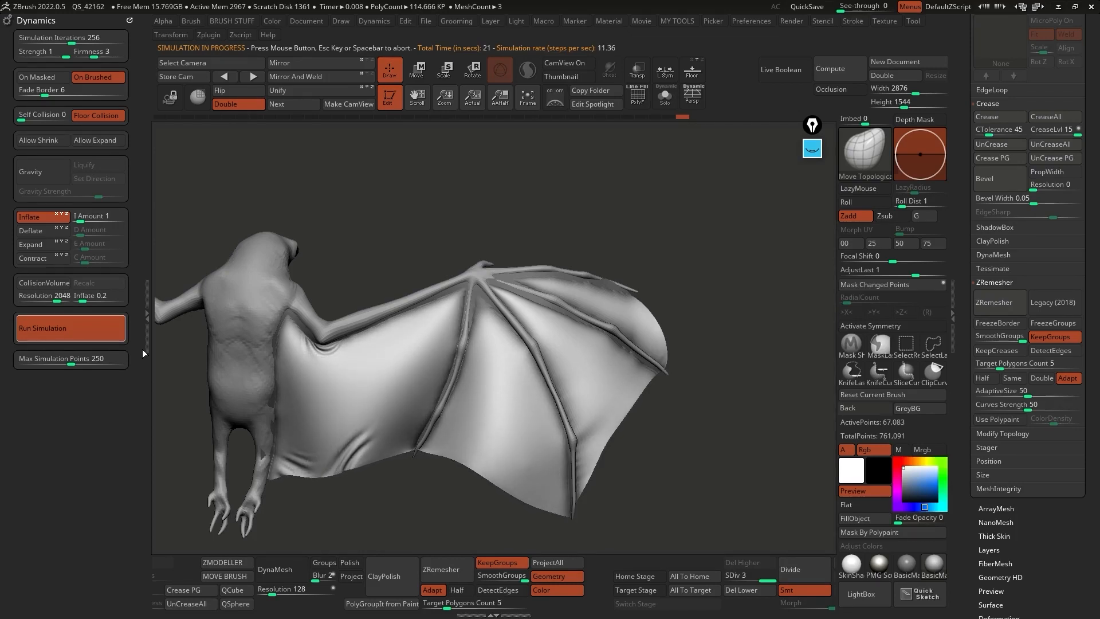
left_click(91, 330)
left_click_drag(508, 221, 592, 394)
mouse_move(514, 339)
right_mouse_down()
mouse_move(677, 320)
mouse_move(579, 373)
mouse_move(678, 387)
mouse_move(707, 370)
right_mouse_up()
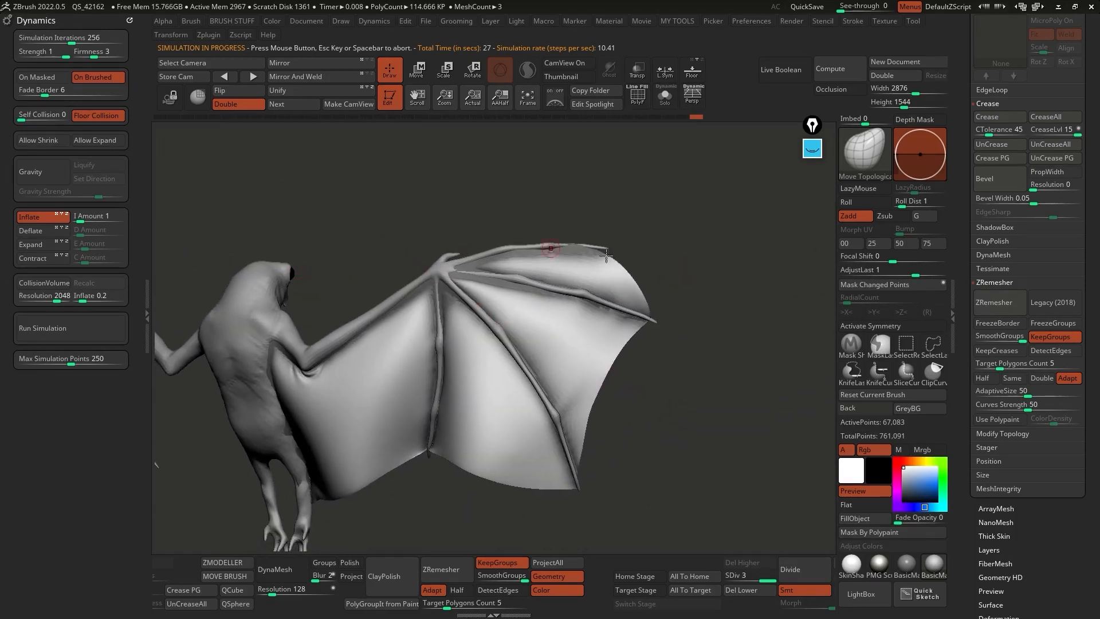
Clear the mask and smooth the billowed membrane along the finger bones and under the arm
key("space")
left_click_drag(693, 298, 725, 325)
key("ctrl")
mouse_move(621, 312)
left_mouse_down("shift")
mouse_move(533, 290)
mouse_move(559, 246)
left_mouse_up("shift")
mouse_move(459, 288)
left_mouse_down("shift")
mouse_move(434, 381)
mouse_move(512, 367)
left_mouse_up("shift")
left_click_drag(369, 324, 305, 357, "shift")
right_click(413, 367)
right_click_drag(413, 366, 448, 350)
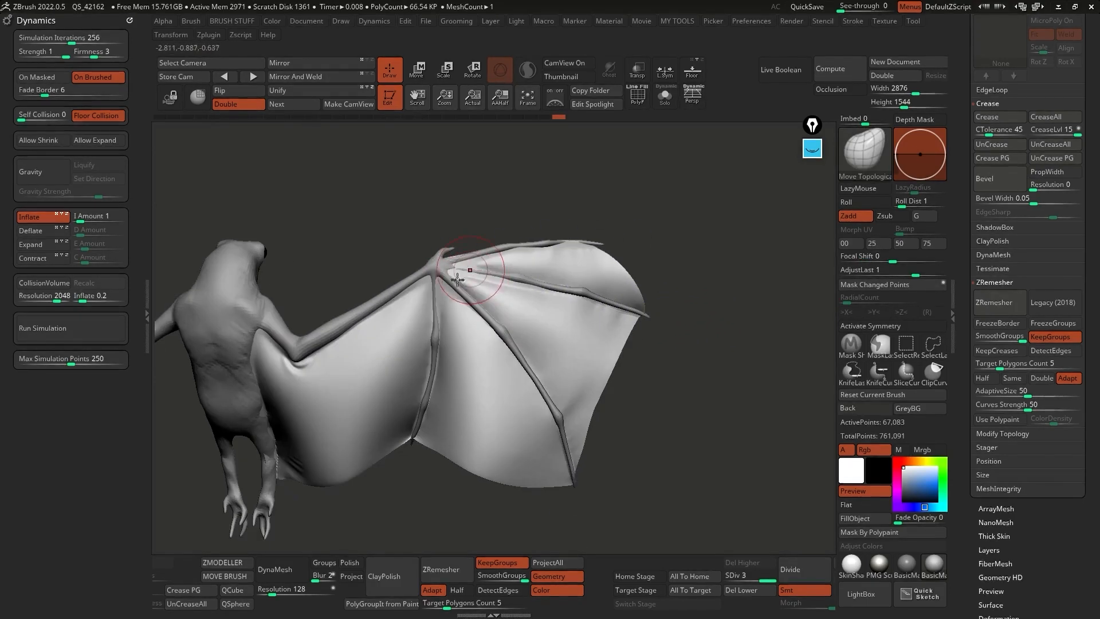
Pull the membrane against the finger bones near the wrist with Move Topological, and smooth it around the outer finger
left_click_drag(456, 268, 497, 263)
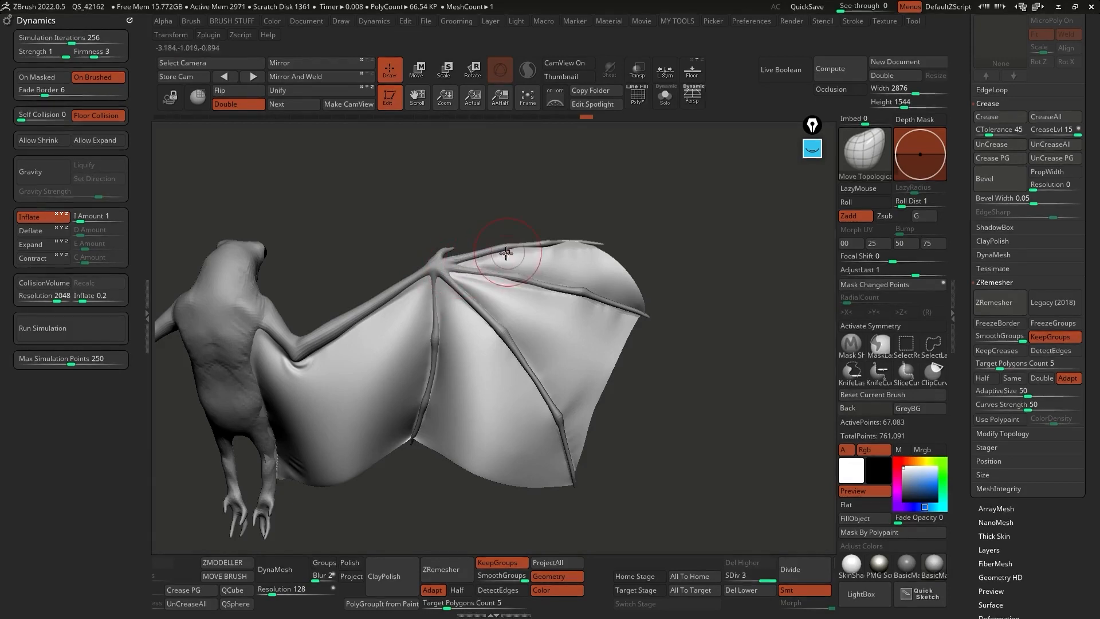
right_click_drag(591, 373, 644, 301)
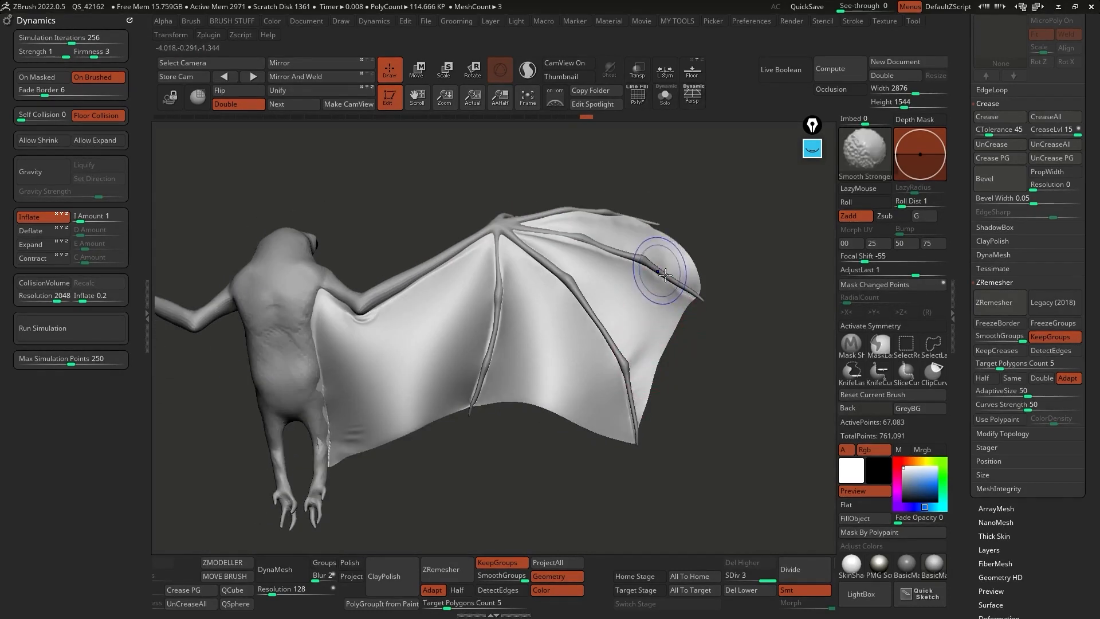
right_click_drag(704, 293, 702, 290)
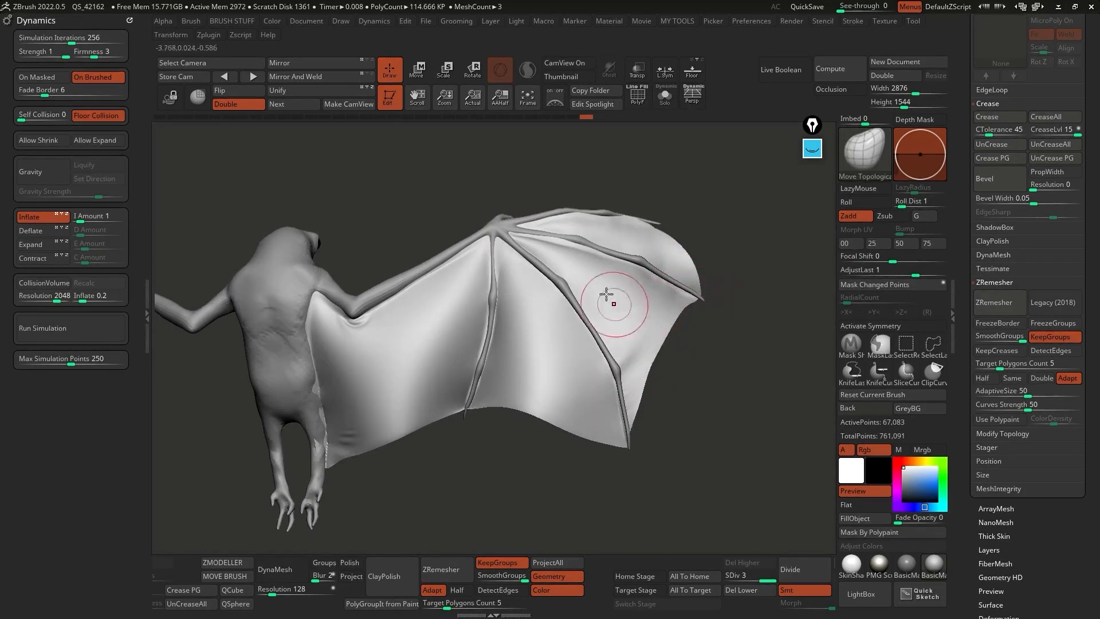
right_click_drag(637, 340, 649, 346)
With the Standard brush, sculpt a diagonal fold from the outer finger across the membrane panels, and smooth it
key("b")
key("s")
key("t")
key("space")
mouse_move(660, 300)
left_mouse_down()
mouse_move(647, 299)
mouse_move(606, 371)
mouse_move(641, 339)
mouse_move(582, 387)
left_mouse_up()
left_click_drag(584, 384, 596, 381, "shift")
key("shift")
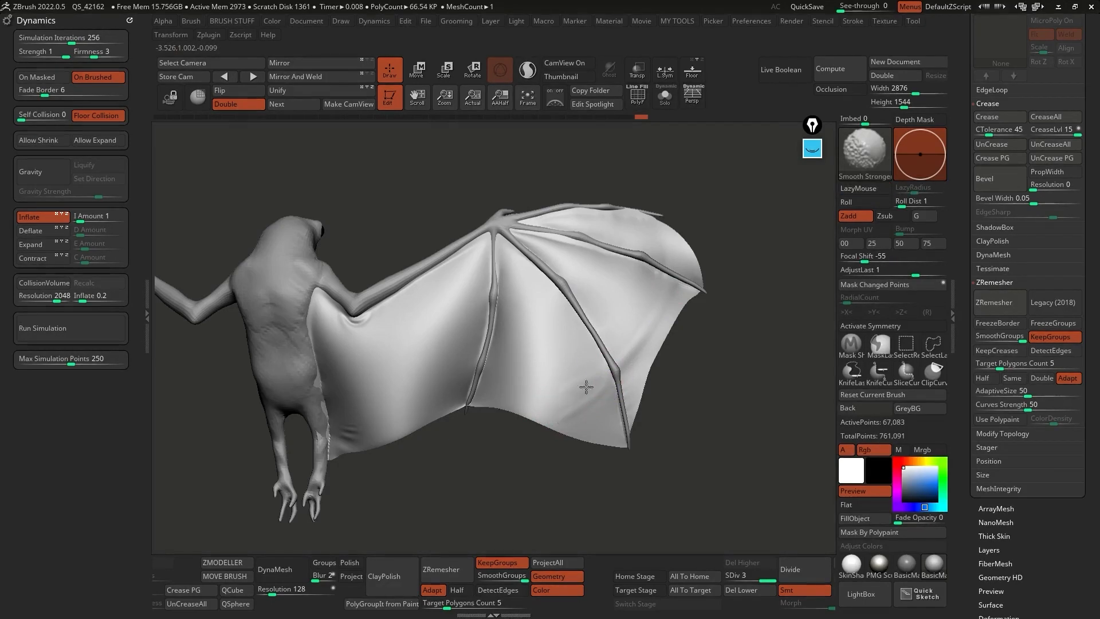
Add more folds to the panel beside the inner finger bone, and smooth the outer and arm-side panels
mouse_move(545, 349)
left_mouse_down()
mouse_move(487, 393)
mouse_move(497, 385)
left_mouse_up()
right_click_drag(504, 381, 547, 373)
left_click_drag(502, 346, 483, 366)
key("shift")
mouse_move(528, 352)
right_mouse_down()
mouse_move(590, 302)
mouse_move(595, 254)
right_mouse_up()
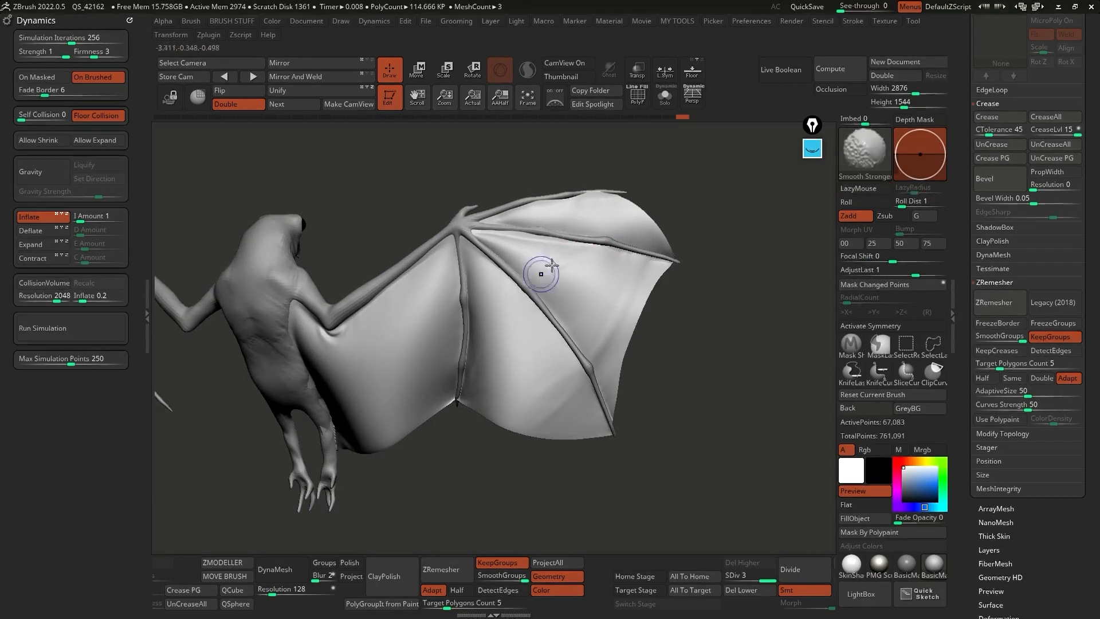
left_click_drag(545, 273, 688, 245, "shift")
mouse_move(388, 311)
left_mouse_down("shift")
mouse_move(437, 299)
mouse_move(448, 270)
left_mouse_up("shift")
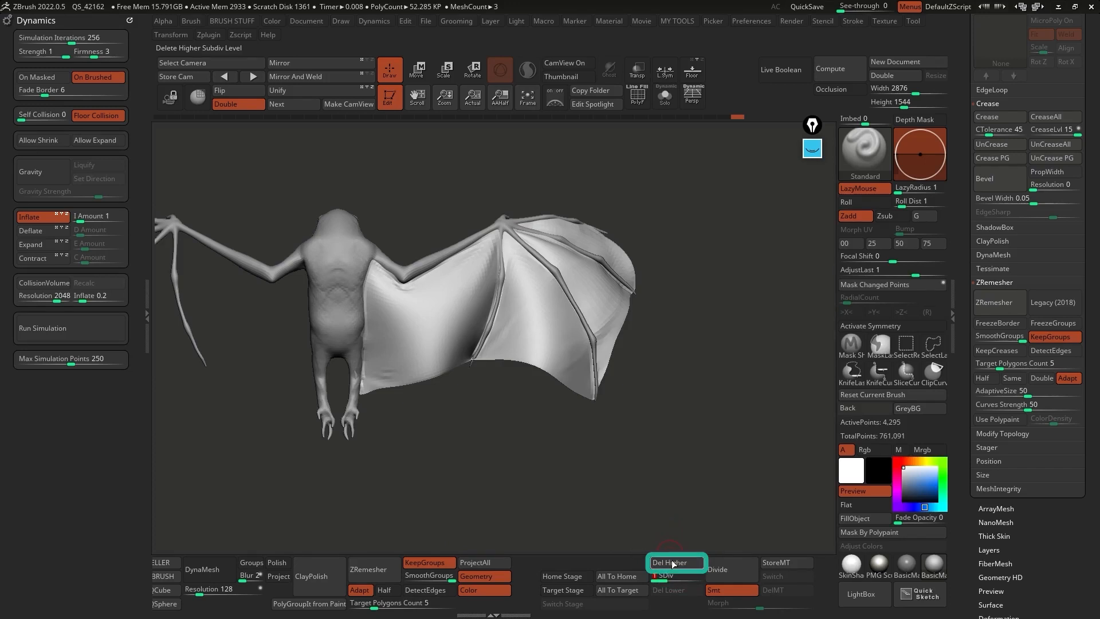
Delete the membrane's higher subdivision levels and check its base topology in wireframe
left_click(680, 566)
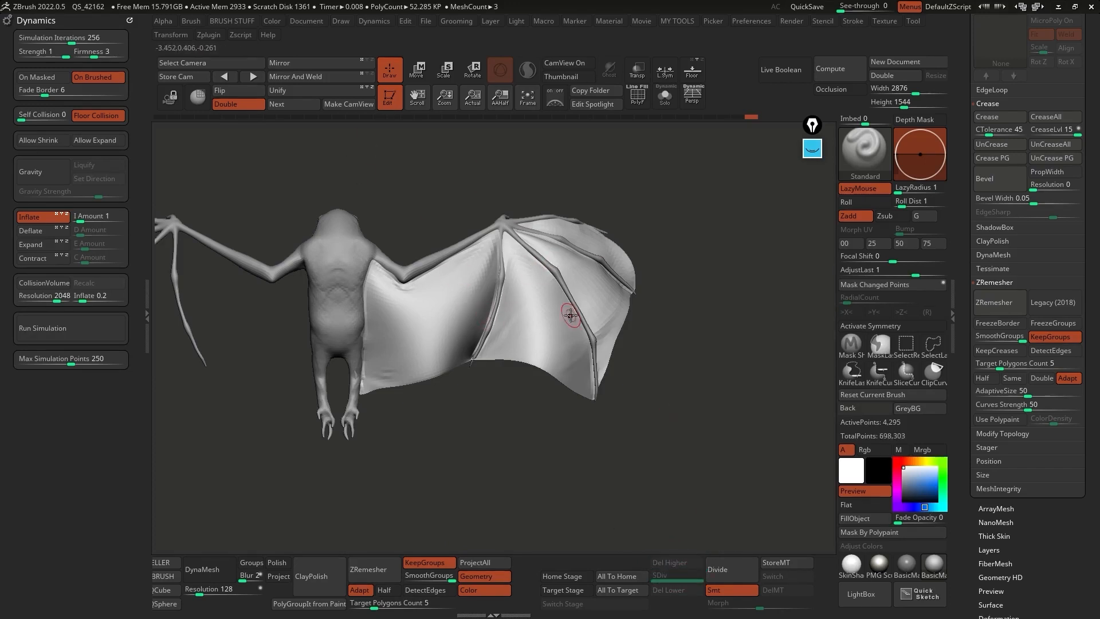
key("shift+f")
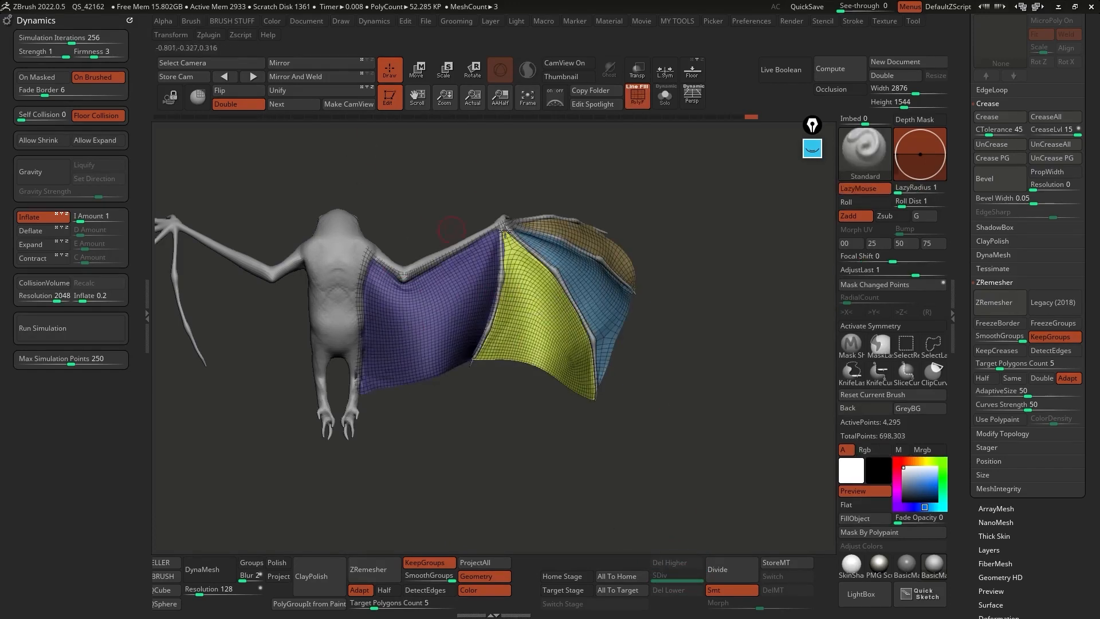
key("shift+f")
left_click_drag(573, 283, 723, 507)
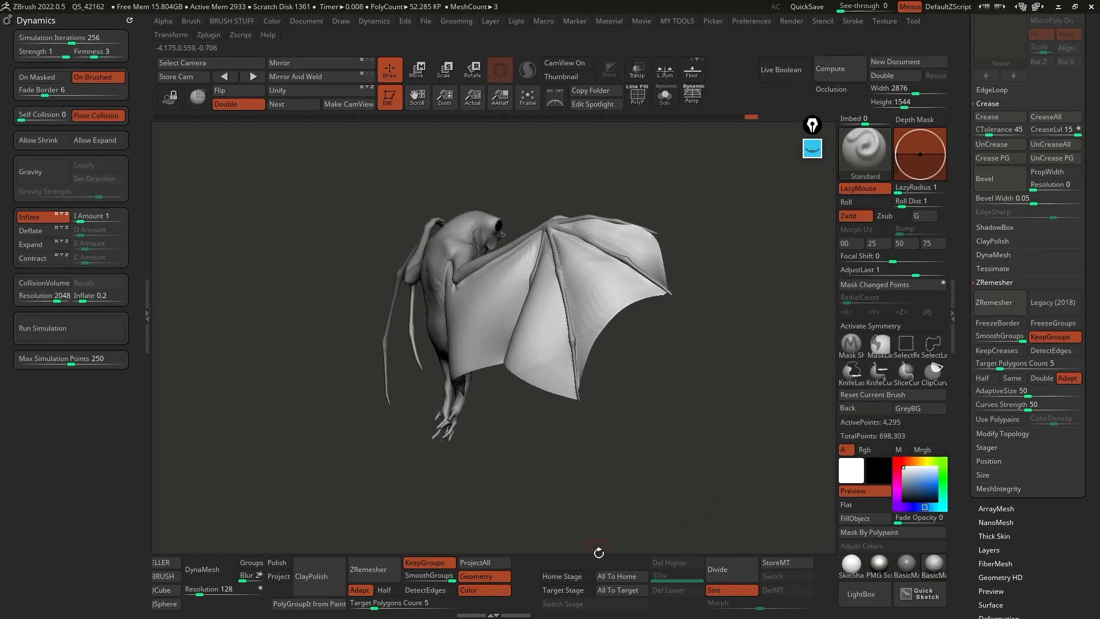
Turn on Dynamic Subdiv for the membrane, raise its smooth subdivisions and set the thickness to 0.01321
scroll(401, 573, "left", 5)
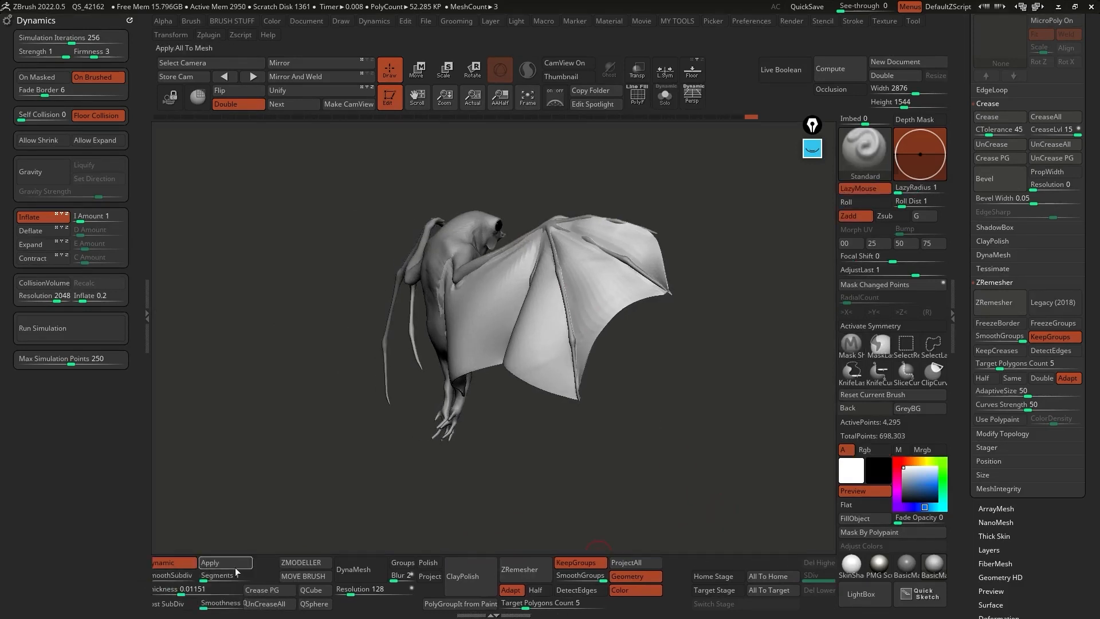
scroll(261, 577, "left", 2)
left_click_drag(236, 592, 241, 593)
scroll(988, 337, "up", 8)
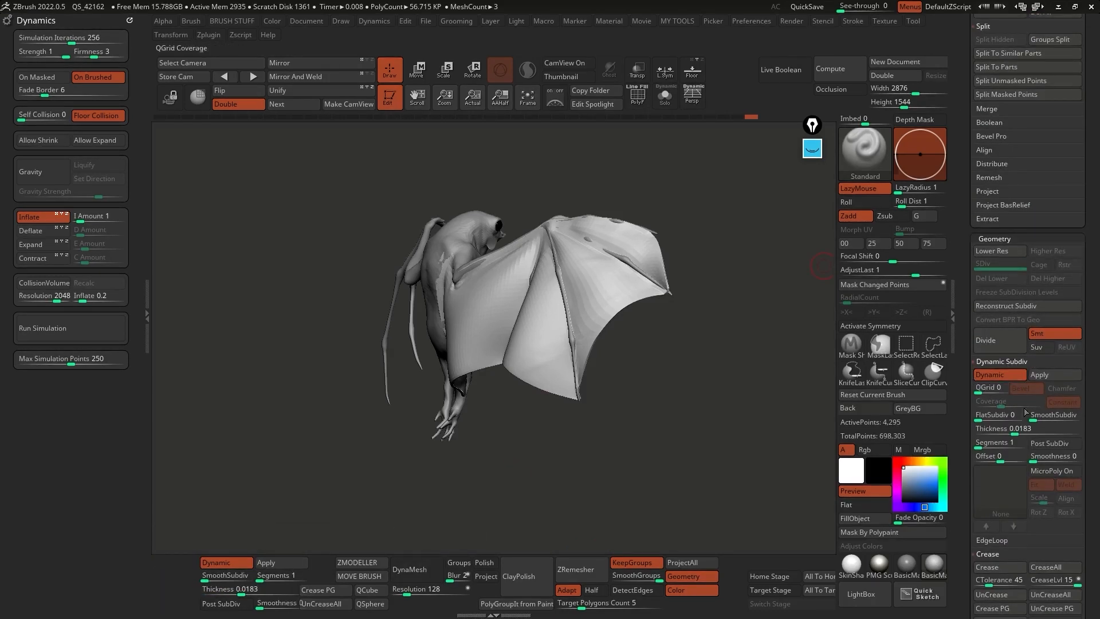
left_click(1040, 416)
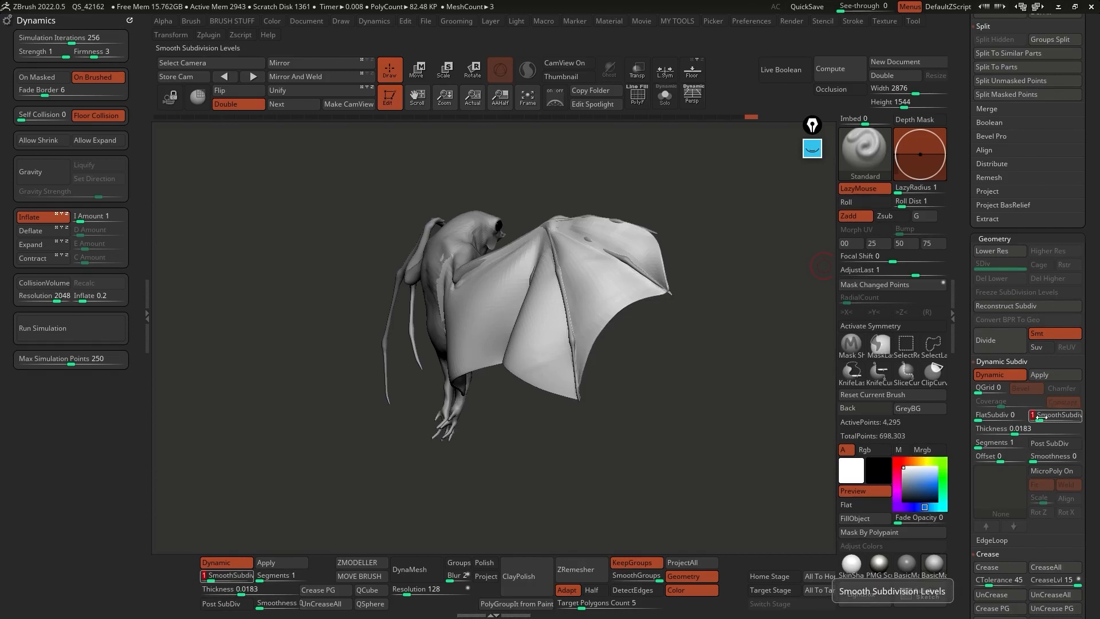
left_click_drag(1041, 418, 1059, 418)
mouse_move(606, 369)
right_mouse_down("ctrl")
mouse_move(616, 304)
mouse_move(624, 338)
mouse_move(550, 289)
right_mouse_up("ctrl")
left_click_drag(1010, 429, 596, 370)
right_click_drag(595, 370, 525, 232)
Mirror and weld the finished membrane onto the creature's opposite wing
left_click(313, 77)
right_click_drag(421, 381, 521, 370)
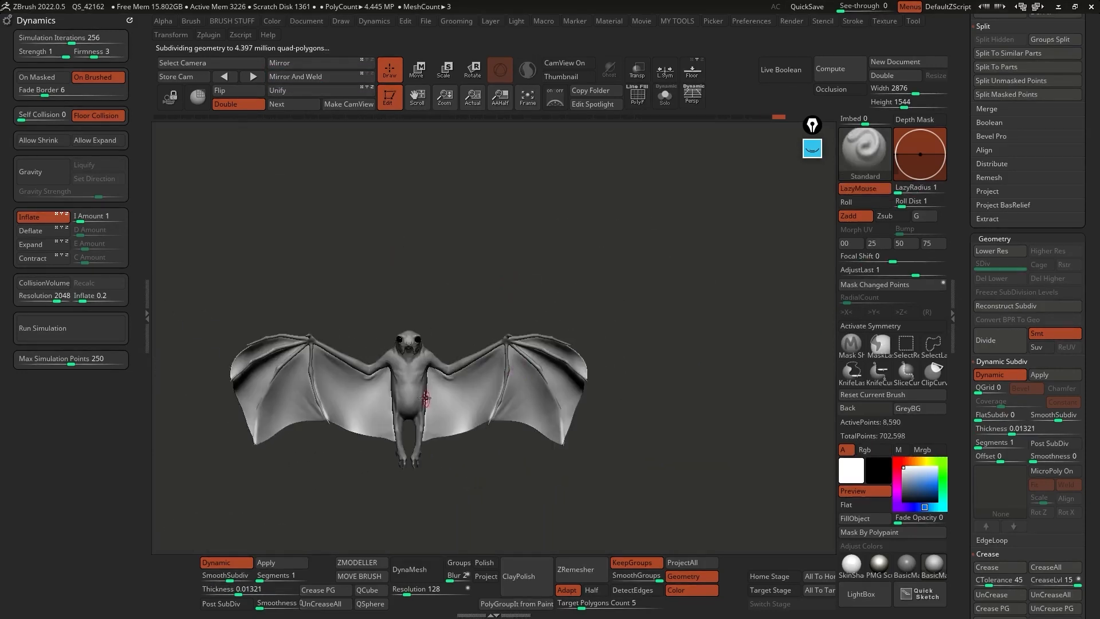
right_click_drag(426, 398, 500, 394, "alt")
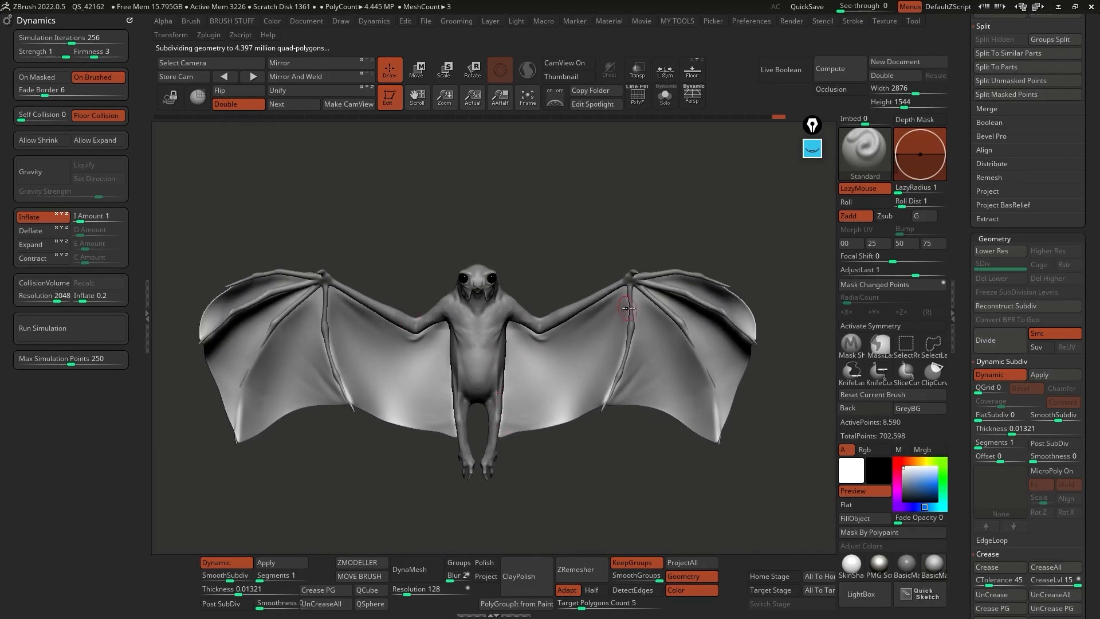
right_click_drag(597, 343, 610, 371, "alt")
Drop a snapshot of the cloth-simulated wing version low on the canvas, and move the live model above it
right_click_drag(610, 371, 664, 220, "ctrl")
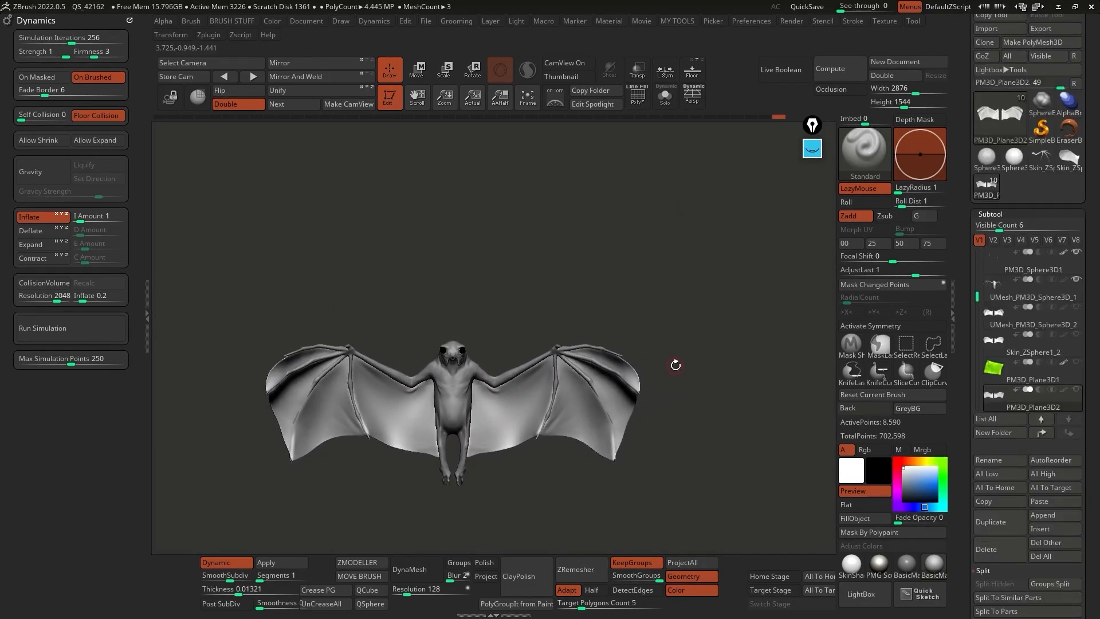
mouse_move(664, 314)
right_mouse_down("alt")
mouse_move(676, 342)
mouse_move(687, 338)
mouse_move(672, 329)
right_mouse_up("alt")
key("shift")
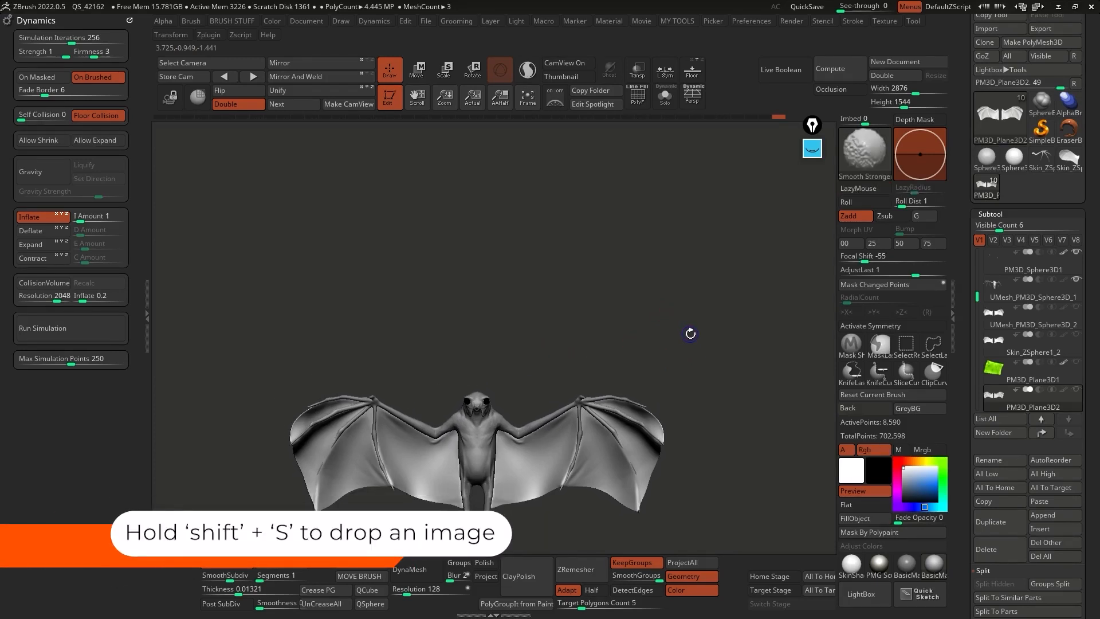
right_click_drag(689, 448, 686, 295, "alt")
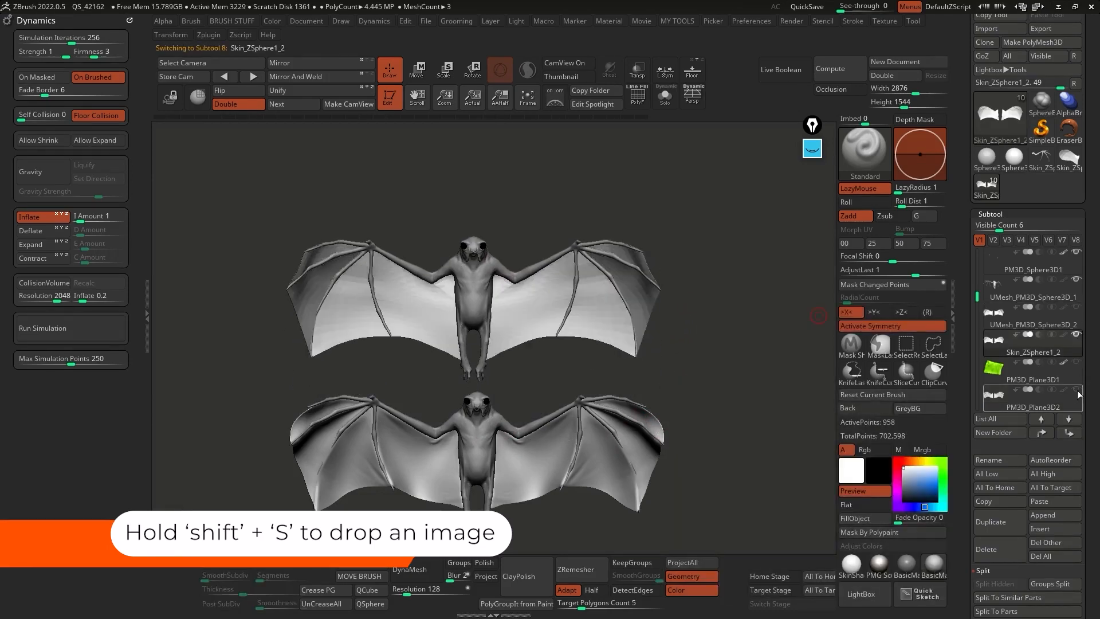
Snapshot the Skin_ZSphere1_2 wing version above the first image, and show the UMesh_PM3D_Sphere3D_2 version for comparison
left_click(1067, 343)
left_click_drag(705, 292, 711, 299, "alt")
key("shift+s")
left_click_drag(730, 366, 733, 237, "alt")
left_click(1048, 317)
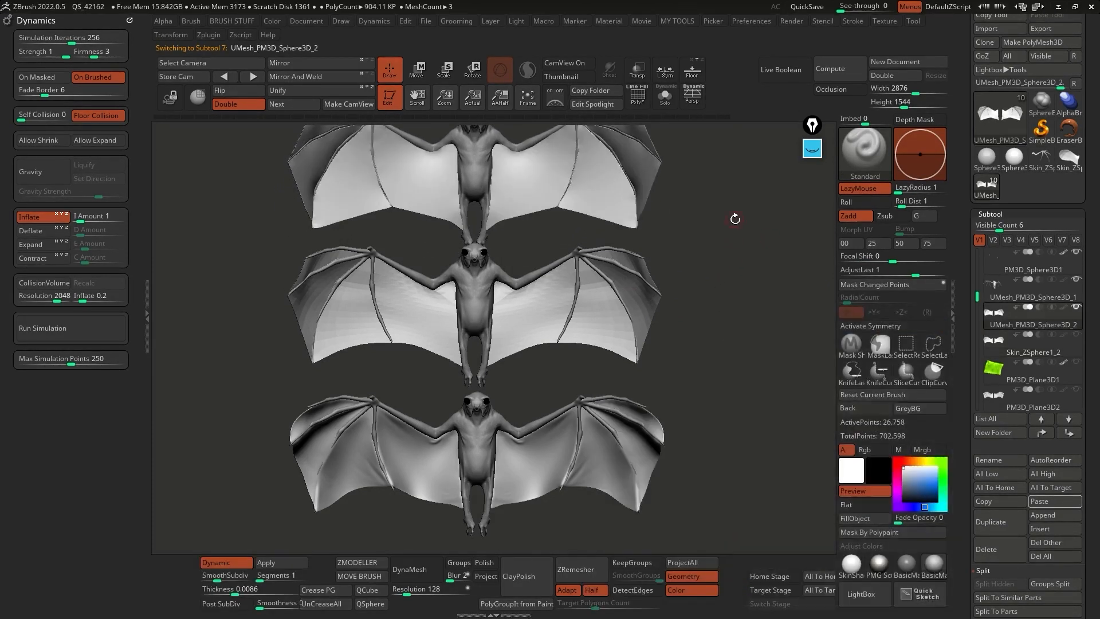